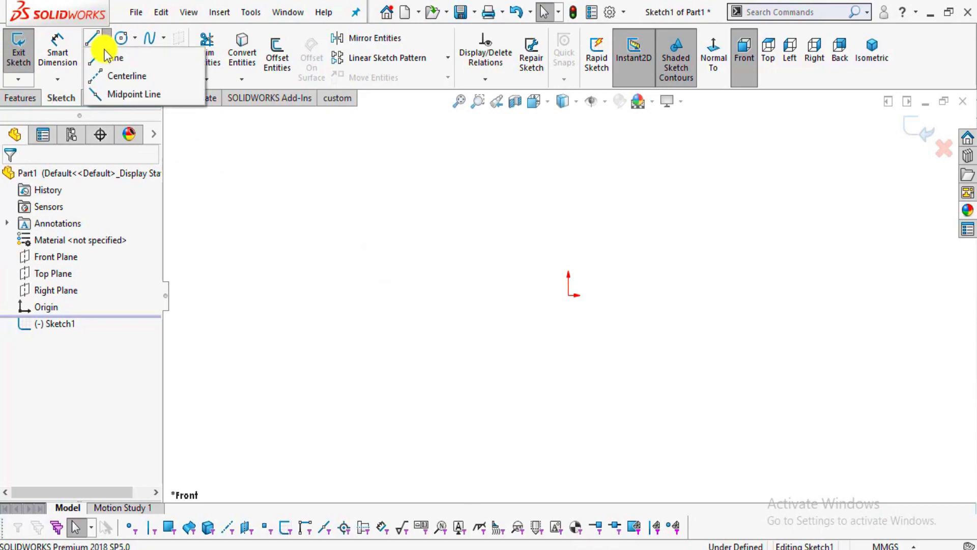
Sketch a vertical construction centerline running upward from the origin
{"action": "left_click", "coordinate": [110, 75]}
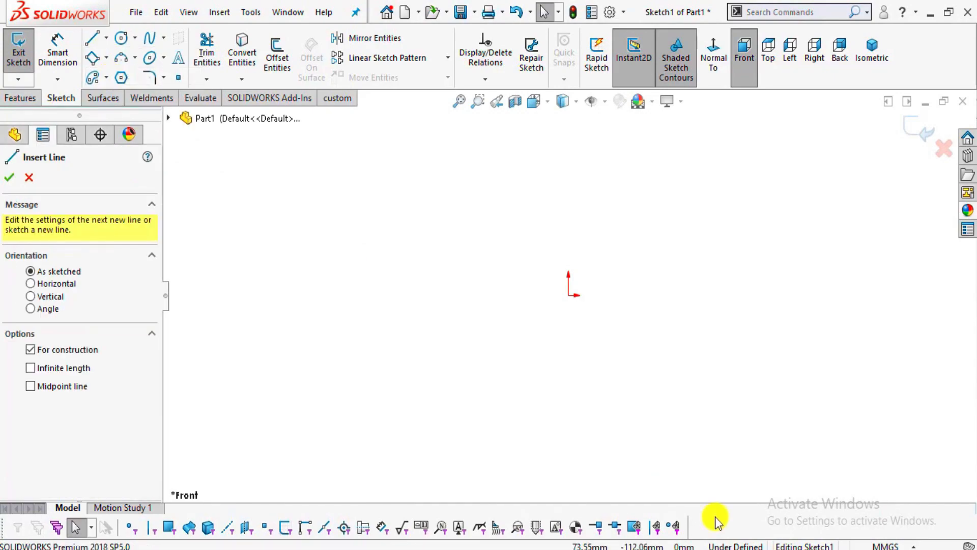
{"action": "left_click", "coordinate": [570, 296]}
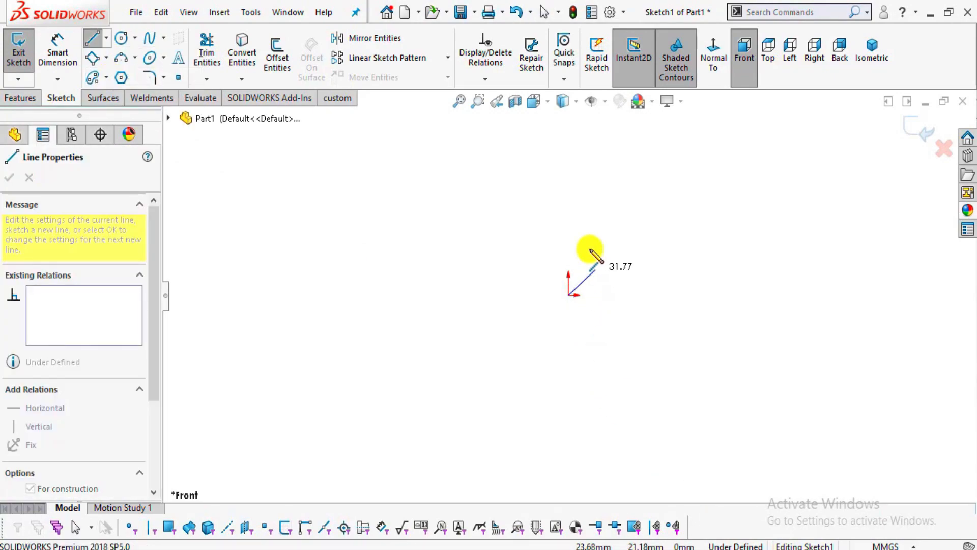
{"action": "left_click", "coordinate": [566, 126]}
{"action": "scroll", "coordinate": [585, 163], "scroll_direction": "up", "scroll_amount": 2}
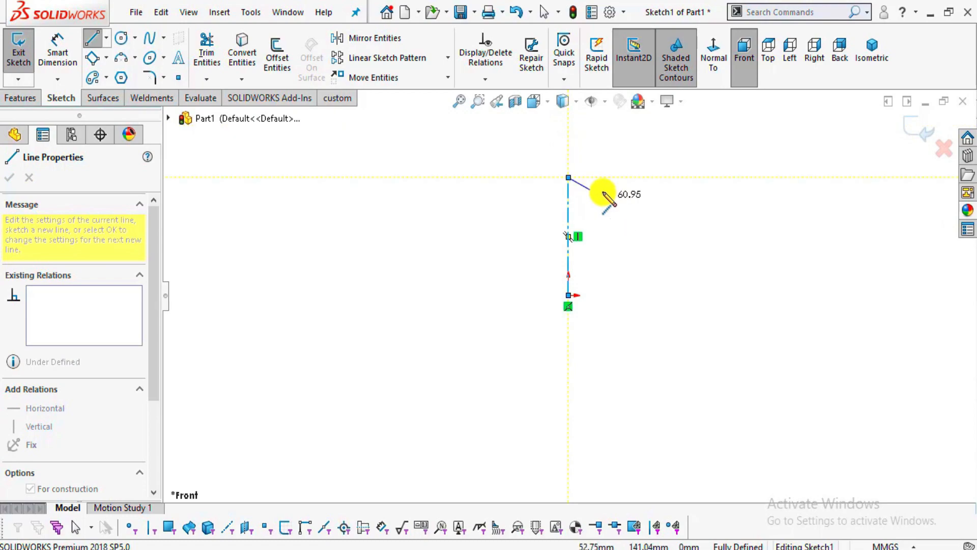
{"action": "scroll", "coordinate": [601, 193], "scroll_direction": "down", "scroll_amount": 4}
{"action": "key", "text": "Escape"}
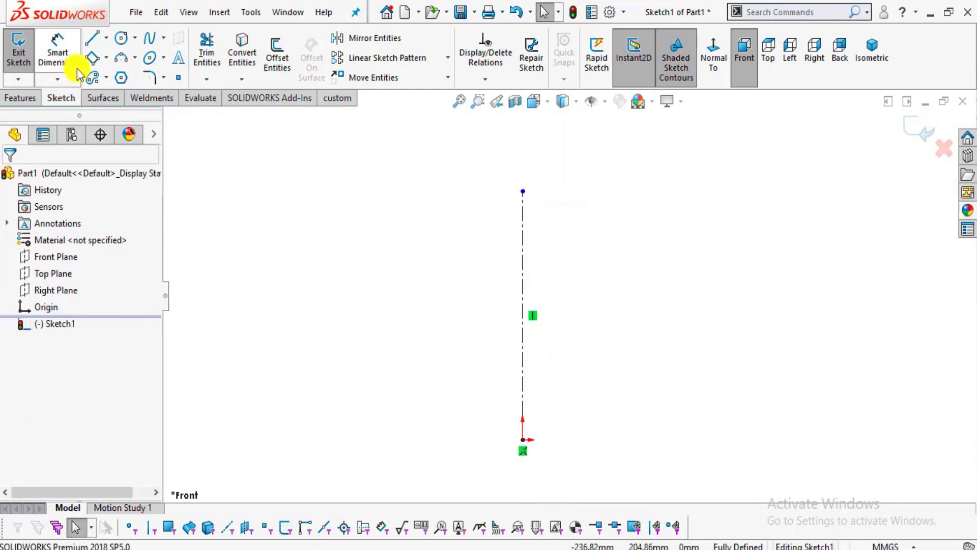
Sketch a solid vertical line about 139 mm long from the origin up along the centerline, stopping short of its upper end
{"action": "left_click", "coordinate": [95, 43]}
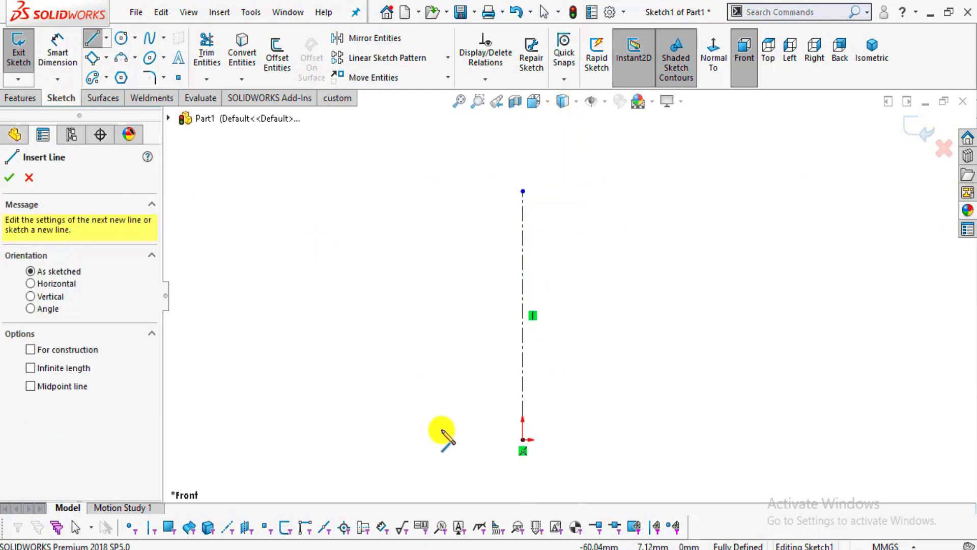
{"action": "left_click", "coordinate": [523, 439]}
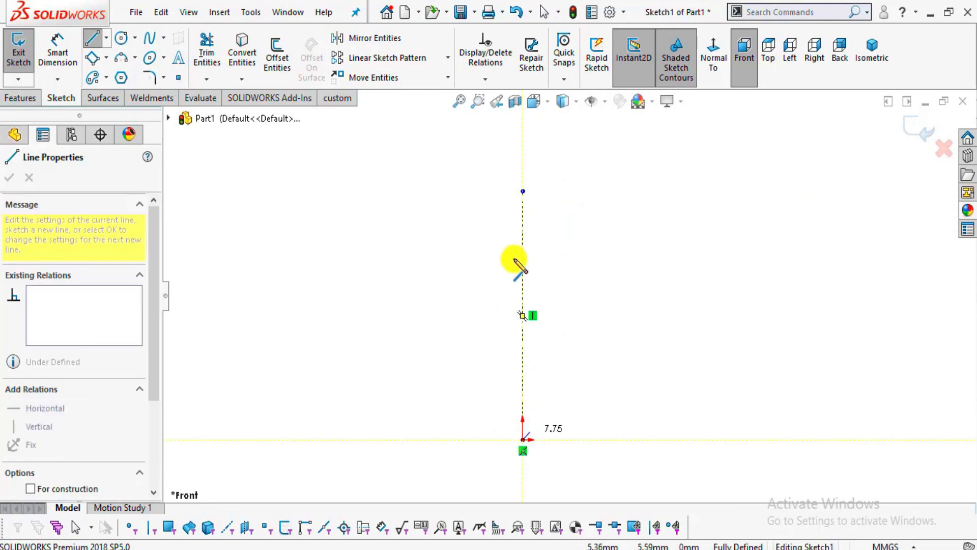
{"action": "left_click", "coordinate": [523, 235]}
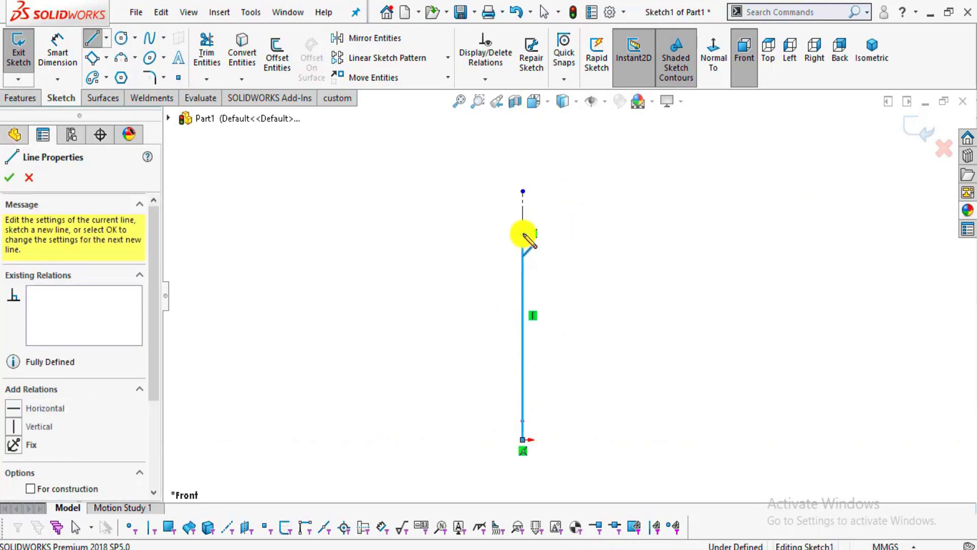
{"action": "key", "text": "Escape"}
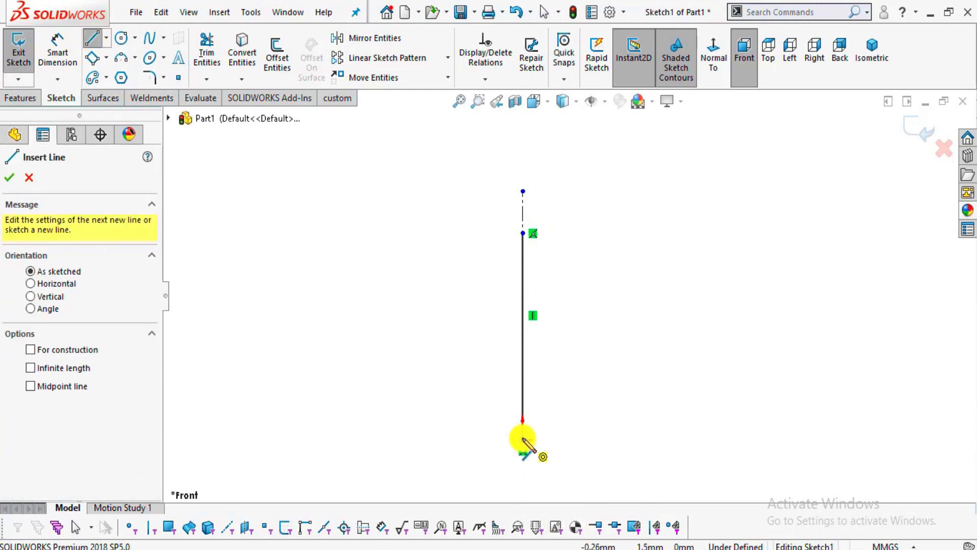
{"action": "left_click", "coordinate": [523, 439]}
{"action": "key", "text": "Escape"}
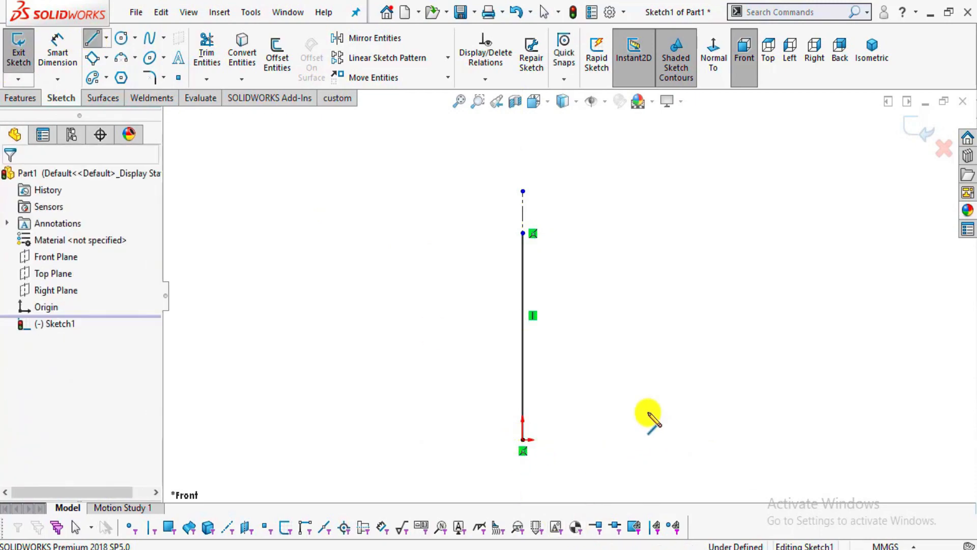
Draw an arc of about 67.25 mm radius curving outward and down from the solid vertical line's upper end, centred on the centerline
{"action": "left_click", "coordinate": [92, 38]}
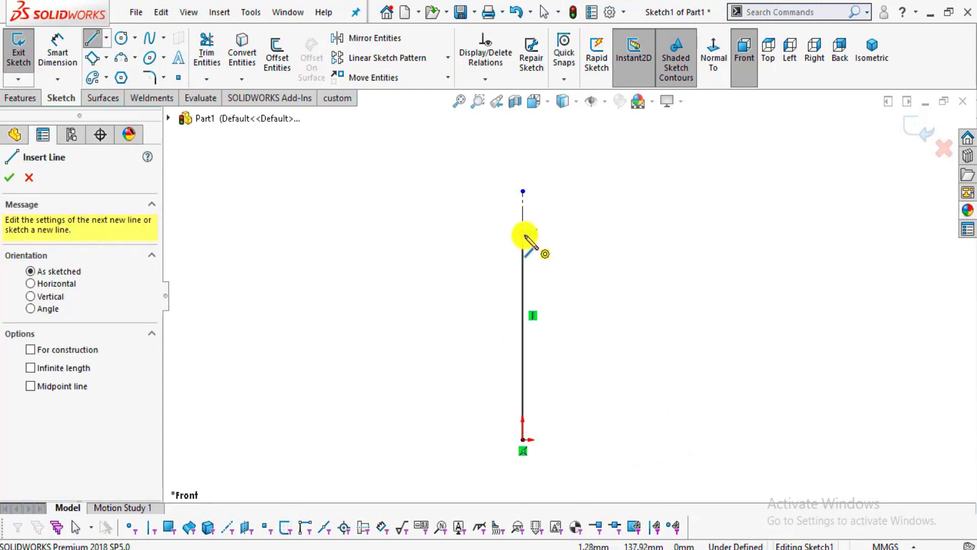
{"action": "left_click", "coordinate": [526, 238]}
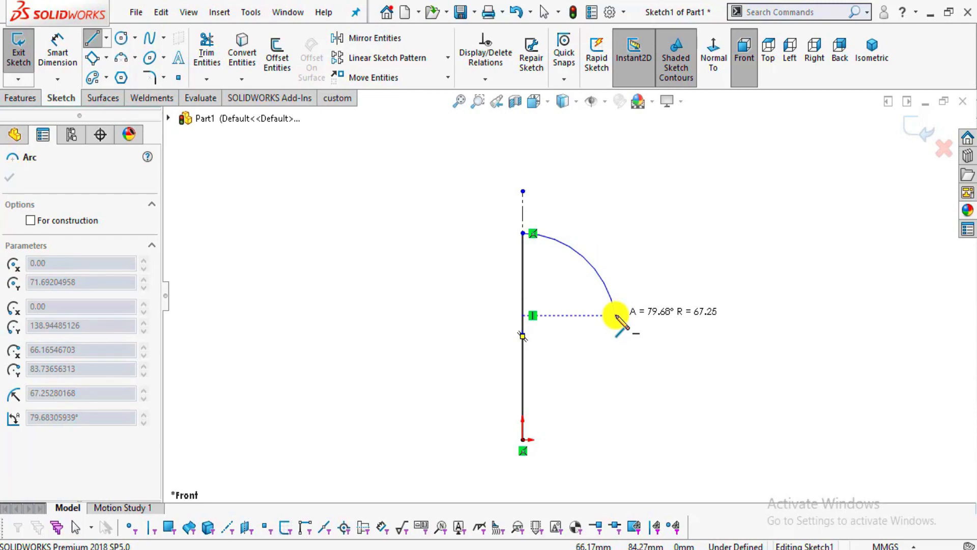
{"action": "left_click", "coordinate": [615, 315]}
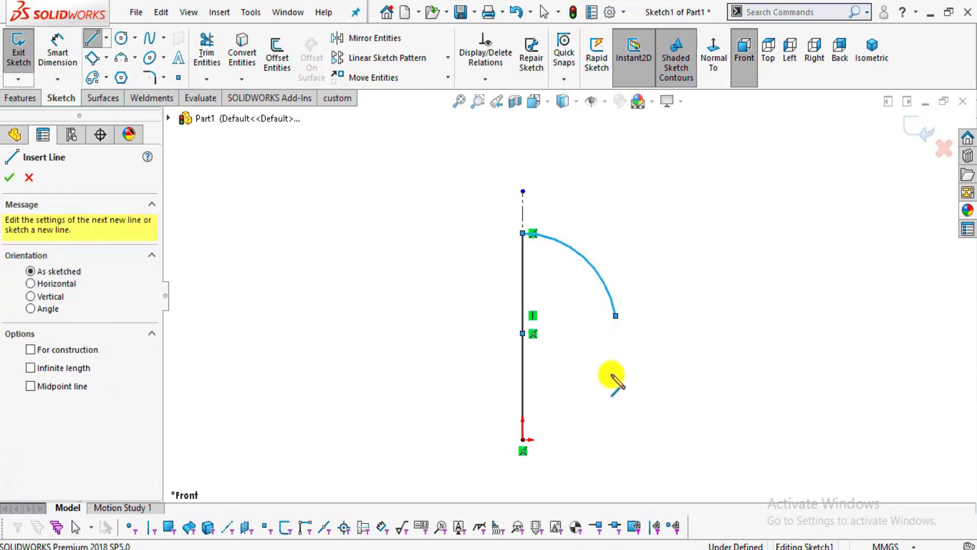
Close the profile with a vertical line down from the arc's end and a horizontal line about 66 mm long back to the origin
{"action": "left_click", "coordinate": [615, 440]}
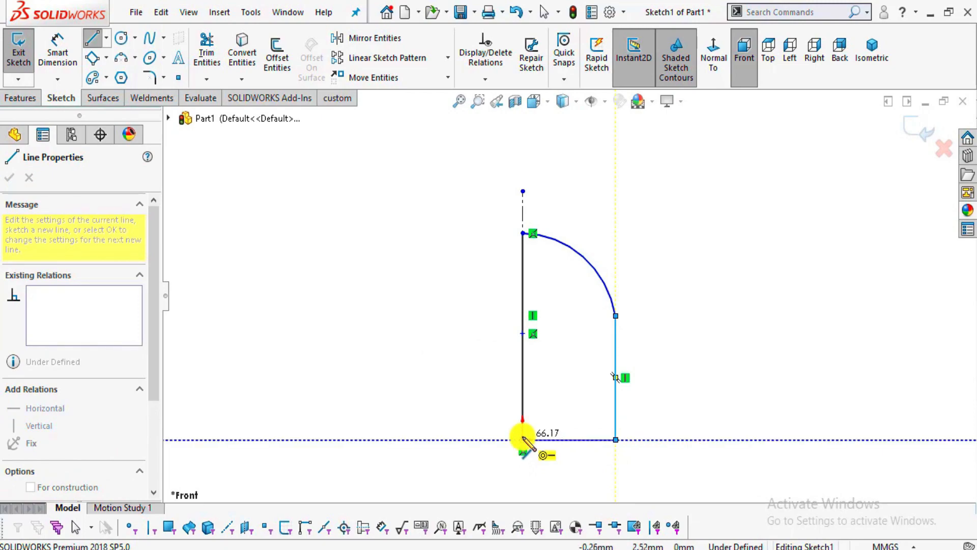
{"action": "left_click", "coordinate": [522, 439]}
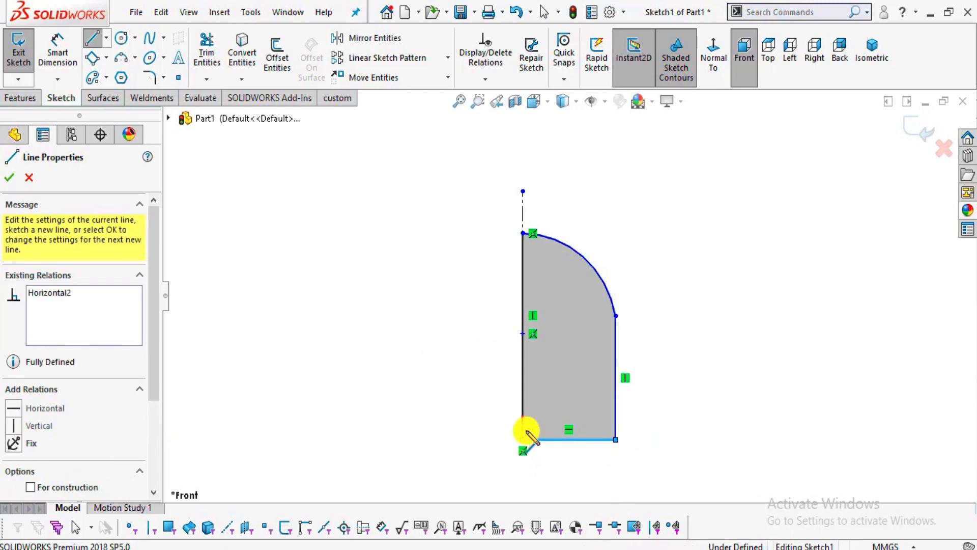
{"action": "key", "text": "Escape"}
{"action": "scroll", "coordinate": [626, 407], "scroll_direction": "down", "scroll_amount": 2}
{"action": "scroll", "coordinate": [624, 418], "scroll_direction": "up", "scroll_amount": 2}
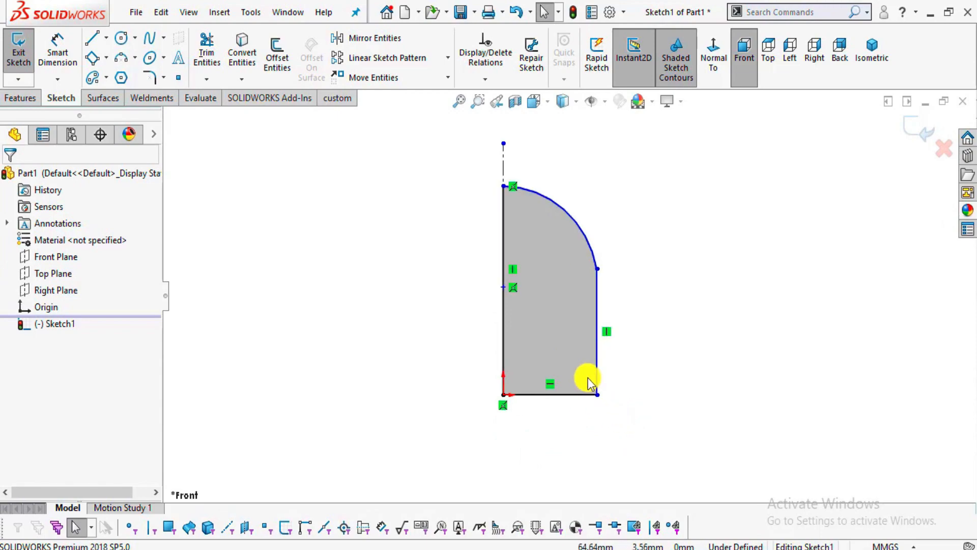
{"action": "scroll", "coordinate": [589, 211], "scroll_direction": "up", "scroll_amount": 1}
Switch to the Photos app and check the section dimensions in Model-Mania-2000-Stage-1.png, returning to SOLIDWORKS
{"action": "key", "text": "alt+Tab"}
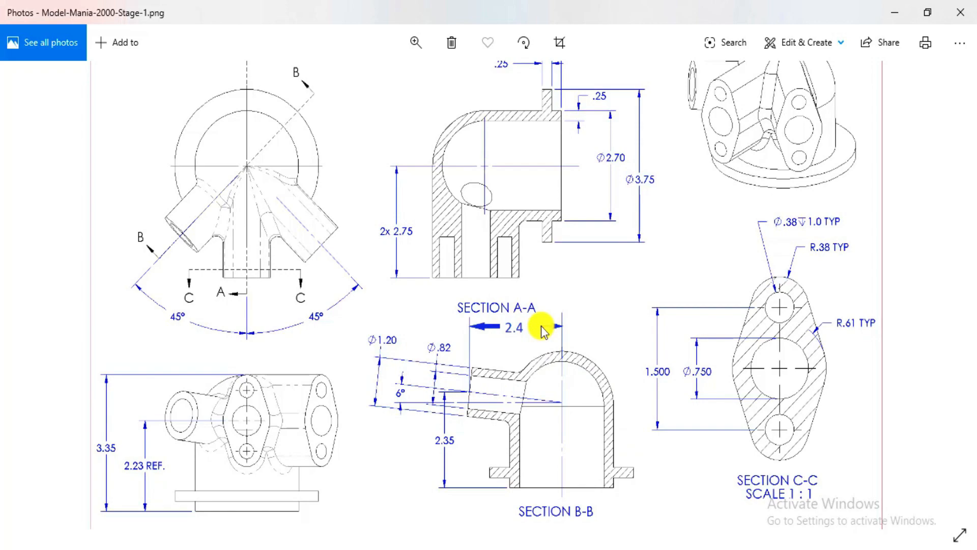
{"action": "key", "text": "alt+Tab"}
{"action": "key", "text": "alt+Tab"}
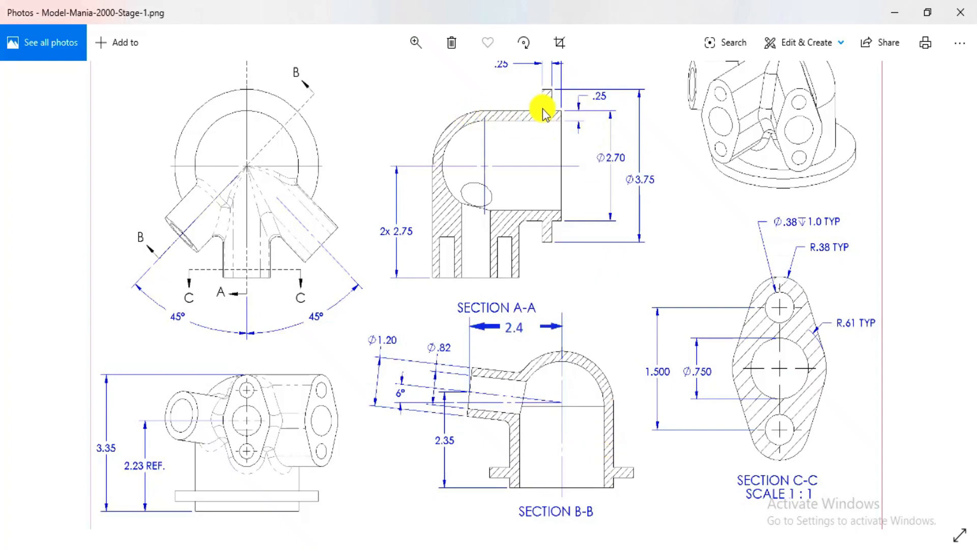
{"action": "key", "text": "alt+Tab"}
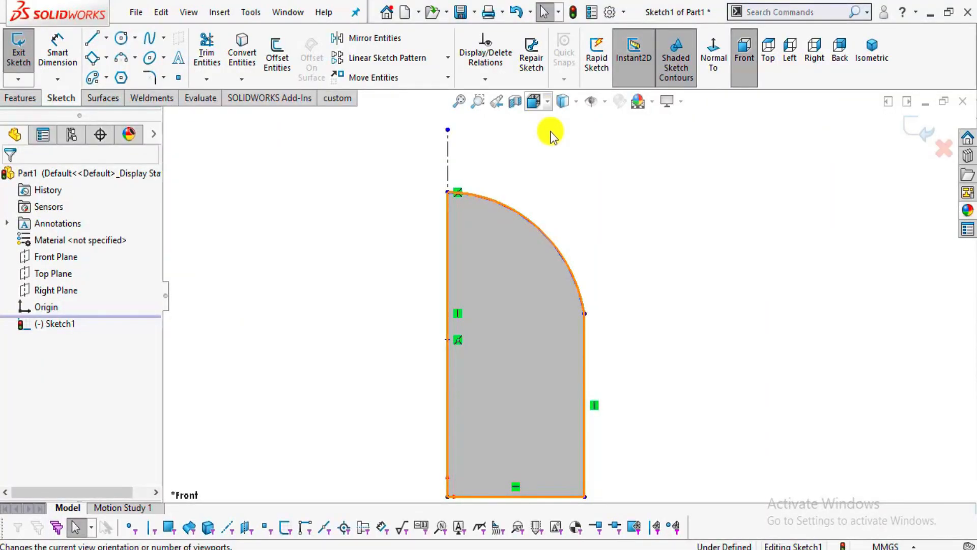
Add a tangent relation at the point joining the arc and the outer vertical line
{"action": "left_click", "coordinate": [586, 314]}
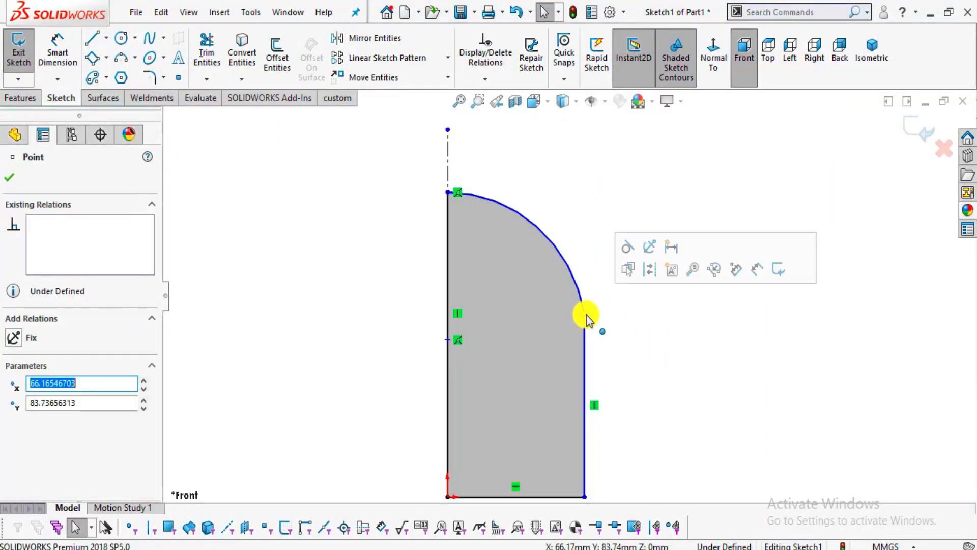
{"action": "left_click", "coordinate": [629, 252]}
{"action": "left_click", "coordinate": [654, 350]}
{"action": "scroll", "coordinate": [631, 383], "scroll_direction": "up", "scroll_amount": 1}
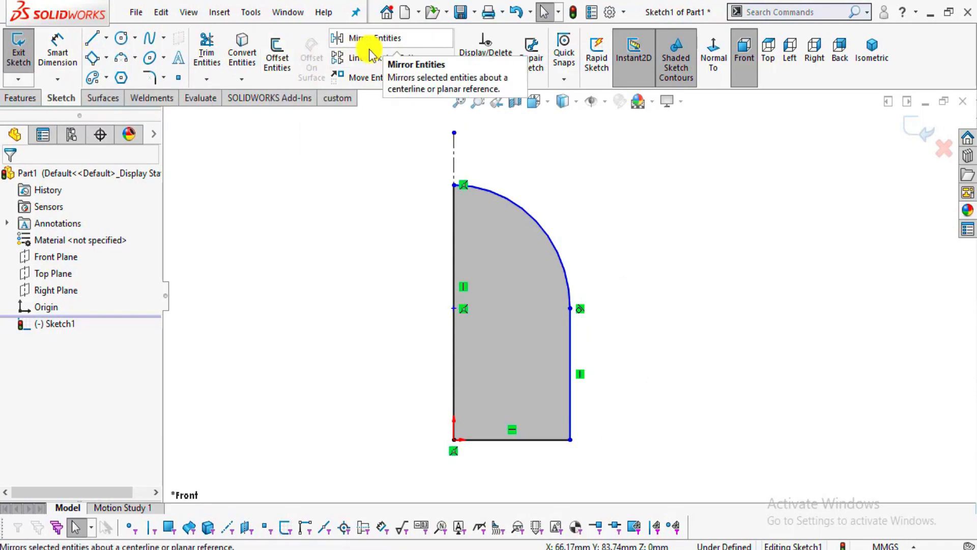
{"action": "left_click", "coordinate": [277, 57]}
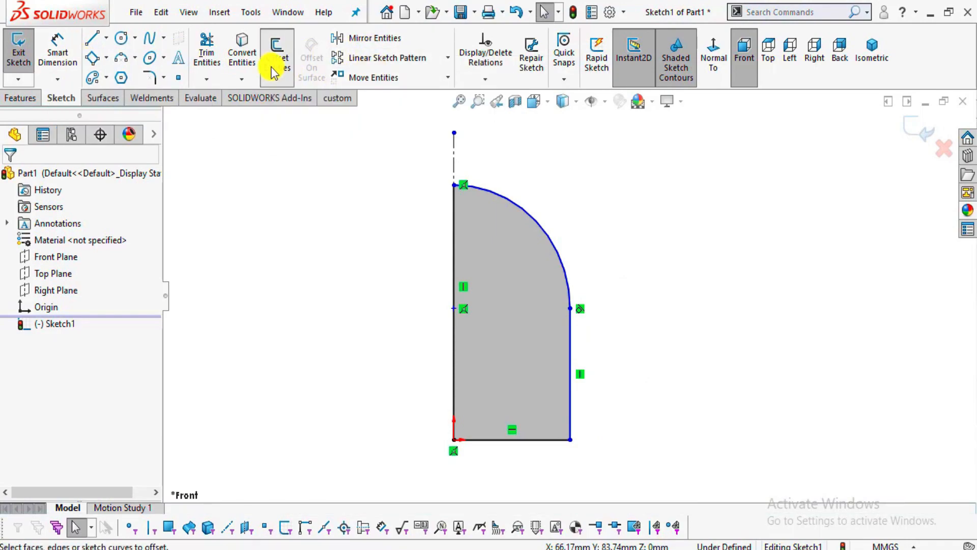
{"action": "left_click", "coordinate": [562, 265]}
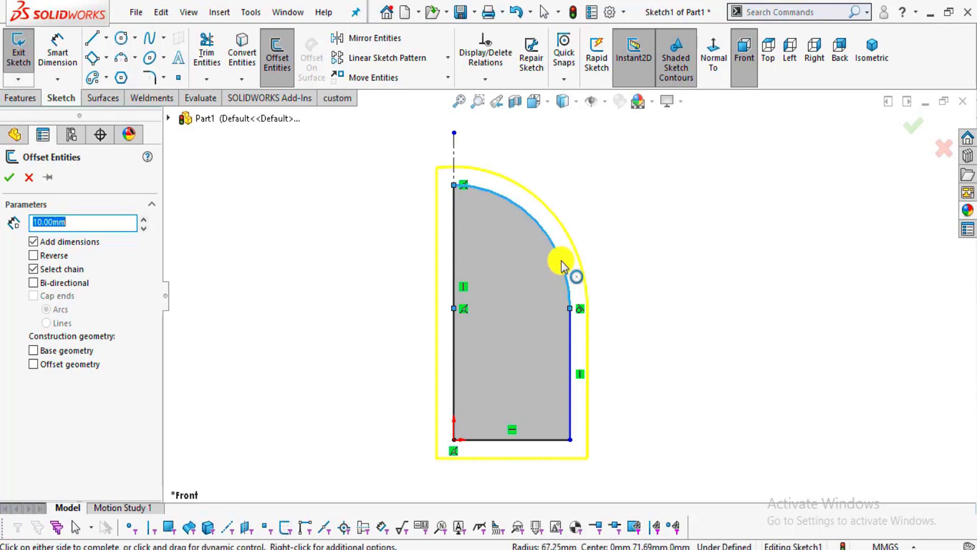
{"action": "key", "text": "Escape"}
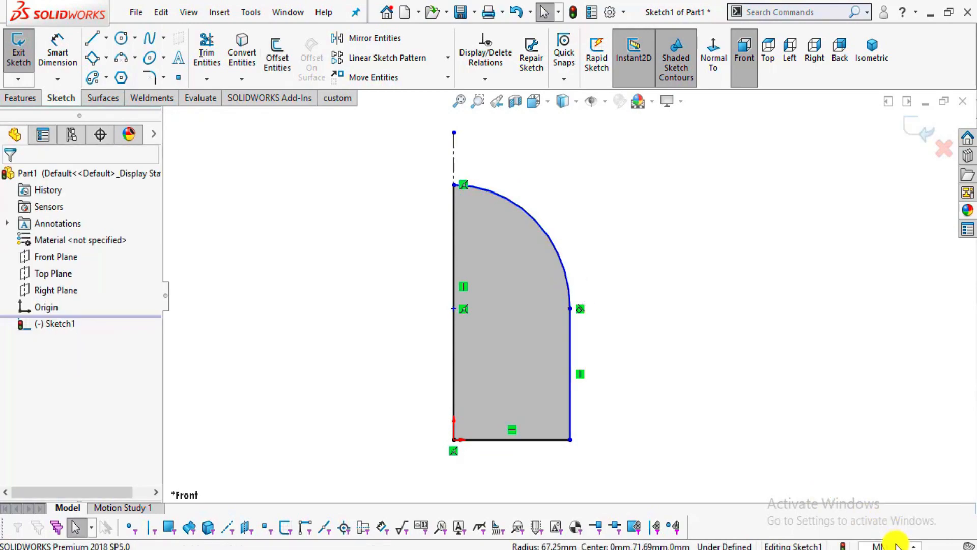
Set the document units to IPS (inch, pound, second), rebuild the part and reopen Sketch1 for editing
{"action": "left_click", "coordinate": [896, 546]}
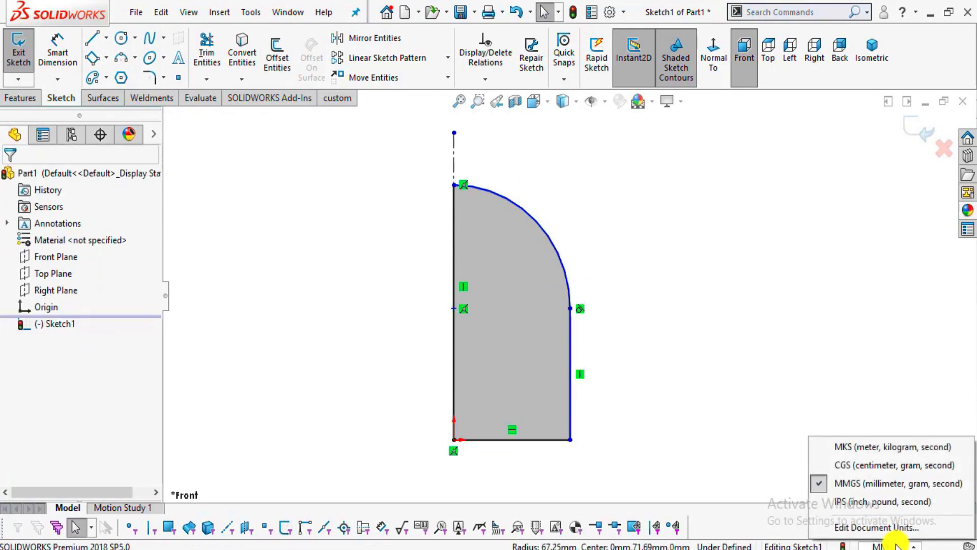
{"action": "left_click", "coordinate": [873, 502]}
{"action": "key", "text": "ctrl+b"}
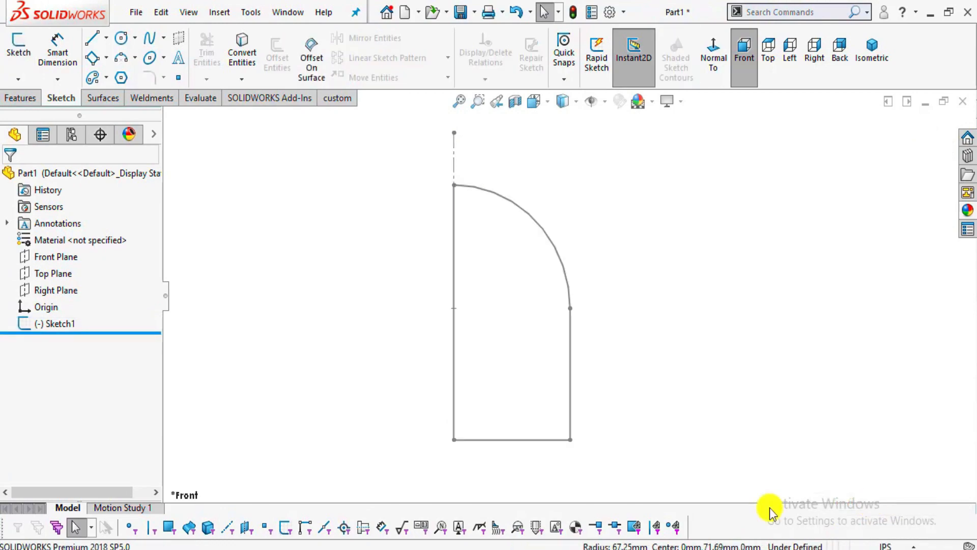
{"action": "left_click", "coordinate": [48, 325]}
{"action": "left_click", "coordinate": [58, 279]}
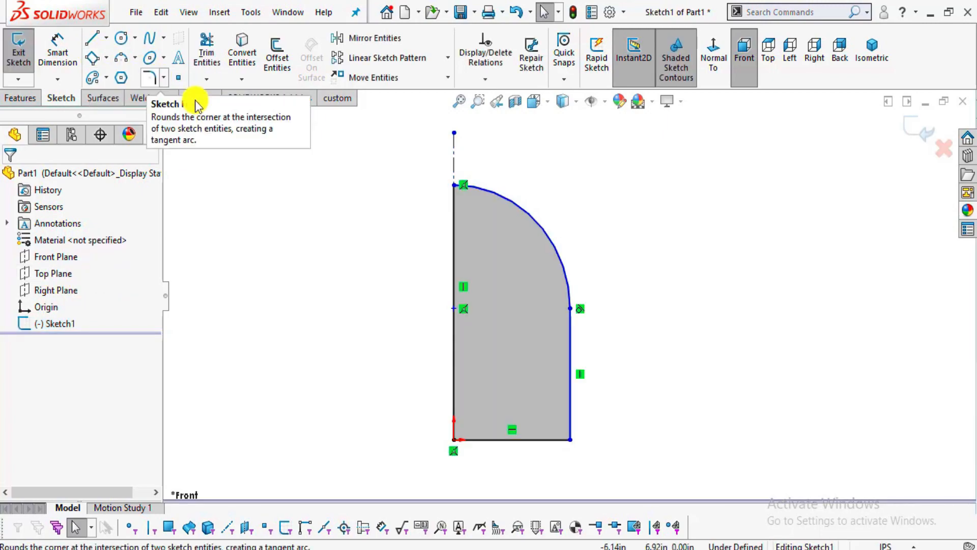
Try to offset the arc and outer vertical line inward by 0.10 in with chain selection turned off
{"action": "left_click", "coordinate": [278, 65]}
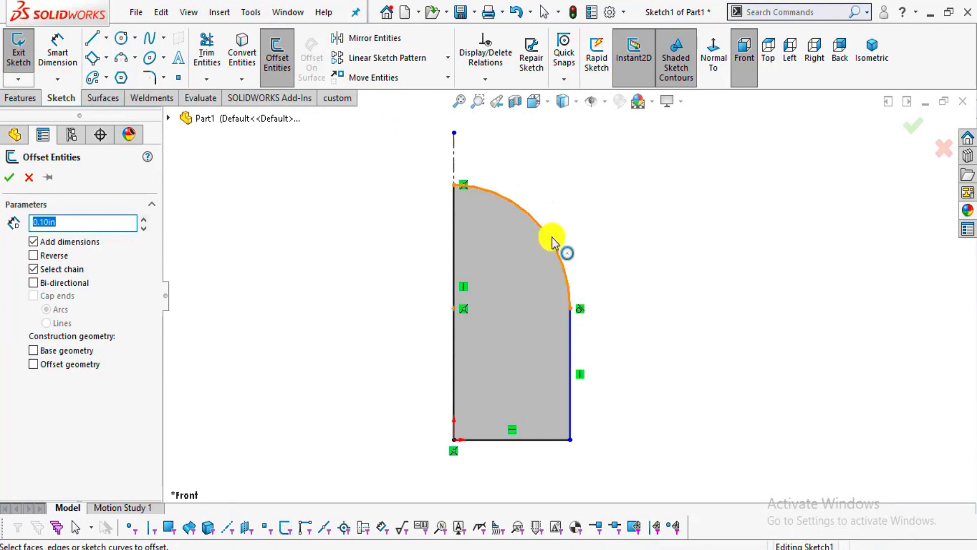
{"action": "left_click", "coordinate": [553, 237]}
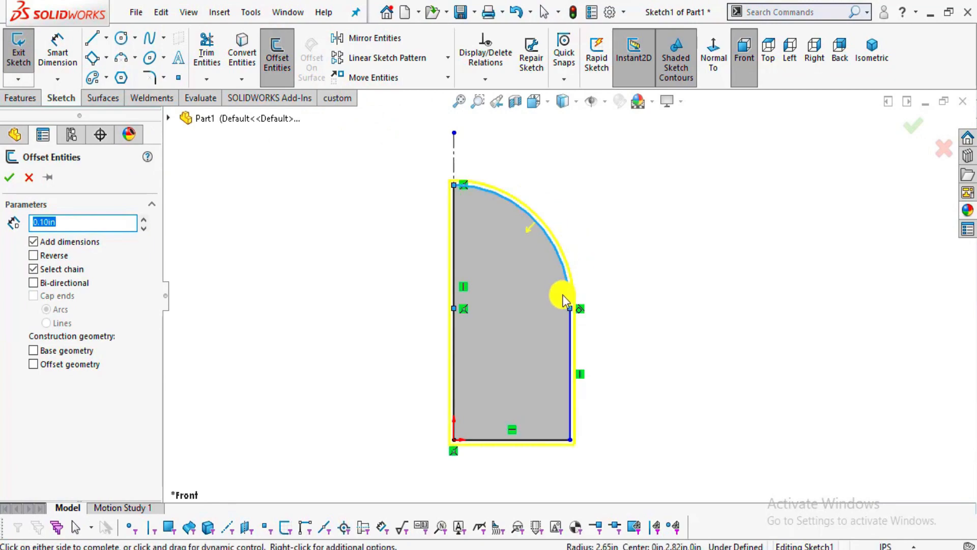
{"action": "scroll", "coordinate": [563, 294], "scroll_direction": "down", "scroll_amount": 2}
{"action": "scroll", "coordinate": [533, 253], "scroll_direction": "up", "scroll_amount": 2}
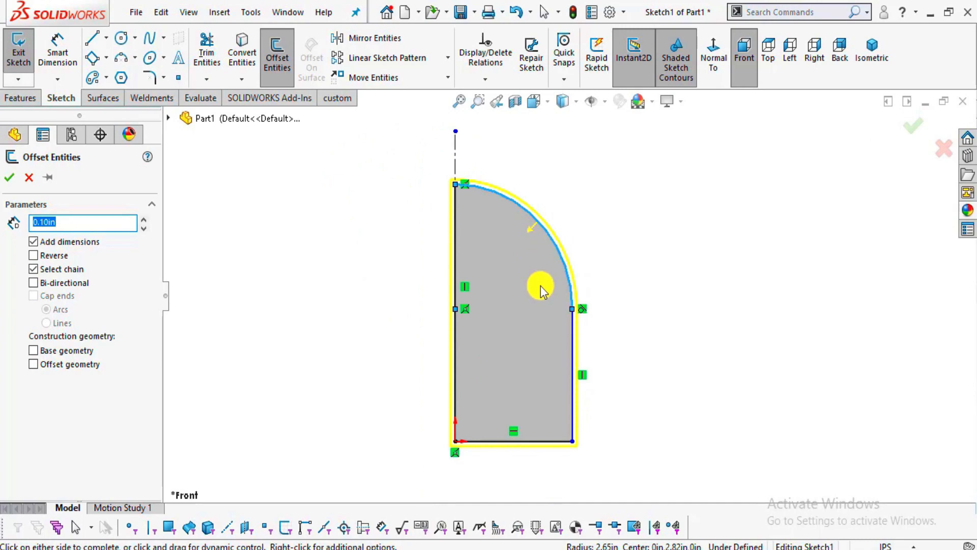
{"action": "scroll", "coordinate": [545, 346], "scroll_direction": "down", "scroll_amount": 1}
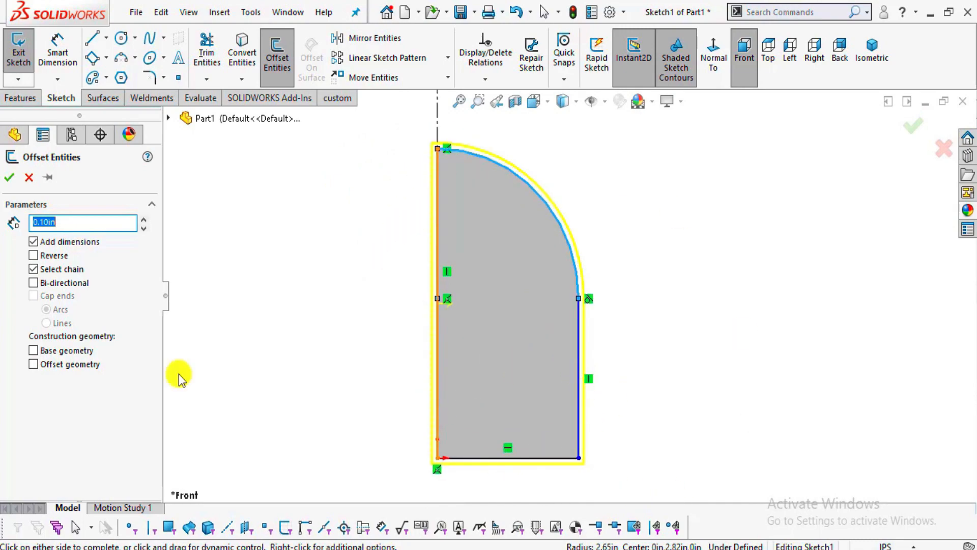
{"action": "left_click", "coordinate": [34, 269]}
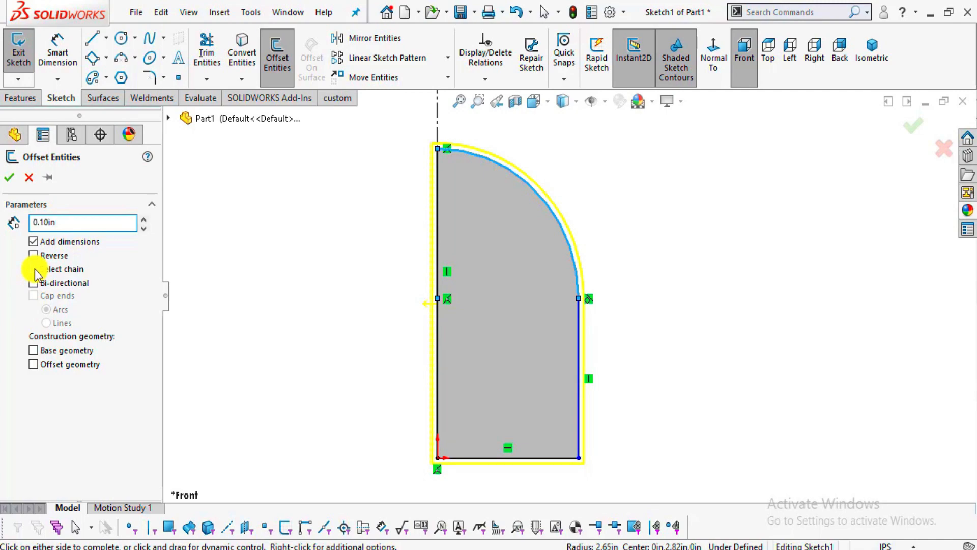
{"action": "scroll", "coordinate": [563, 244], "scroll_direction": "down", "scroll_amount": 2}
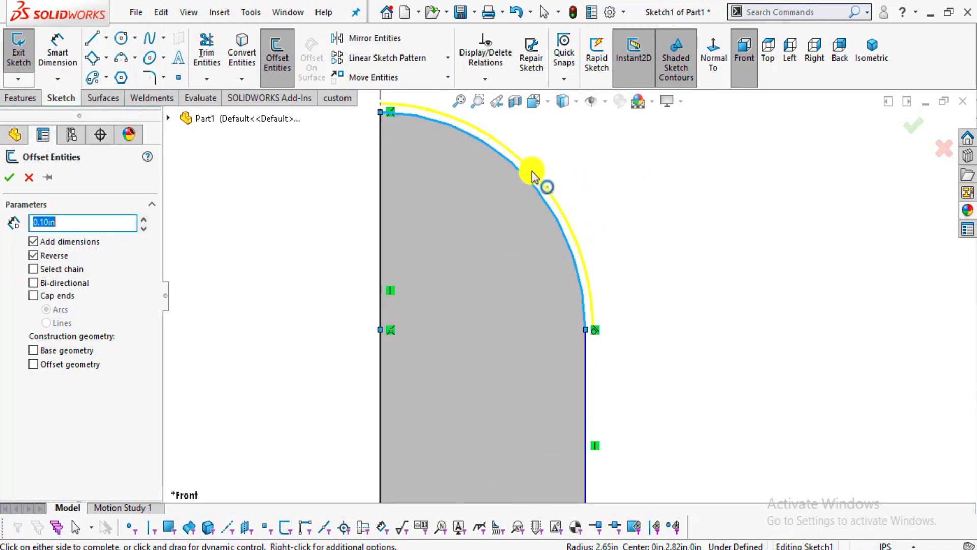
{"action": "scroll", "coordinate": [586, 239], "scroll_direction": "up", "scroll_amount": 2}
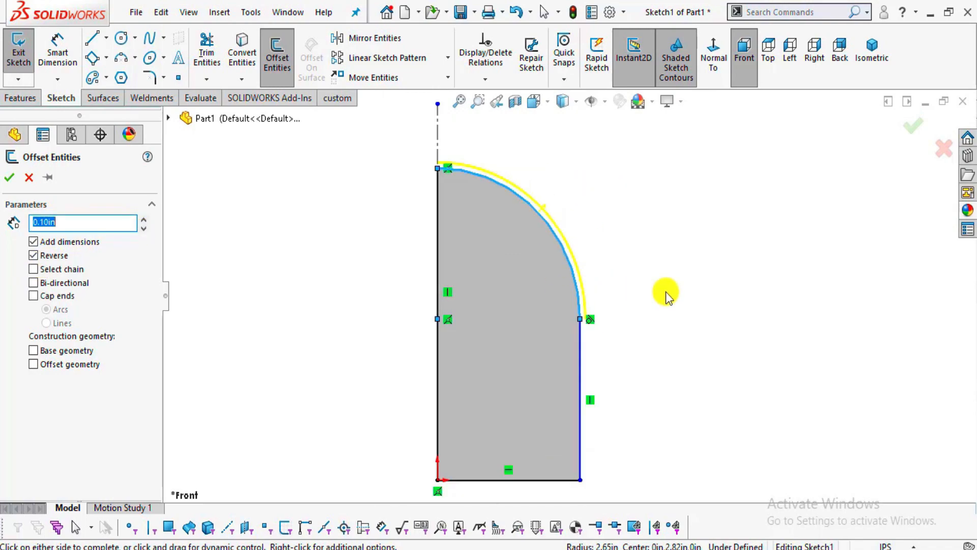
{"action": "scroll", "coordinate": [556, 312], "scroll_direction": "down", "scroll_amount": 3}
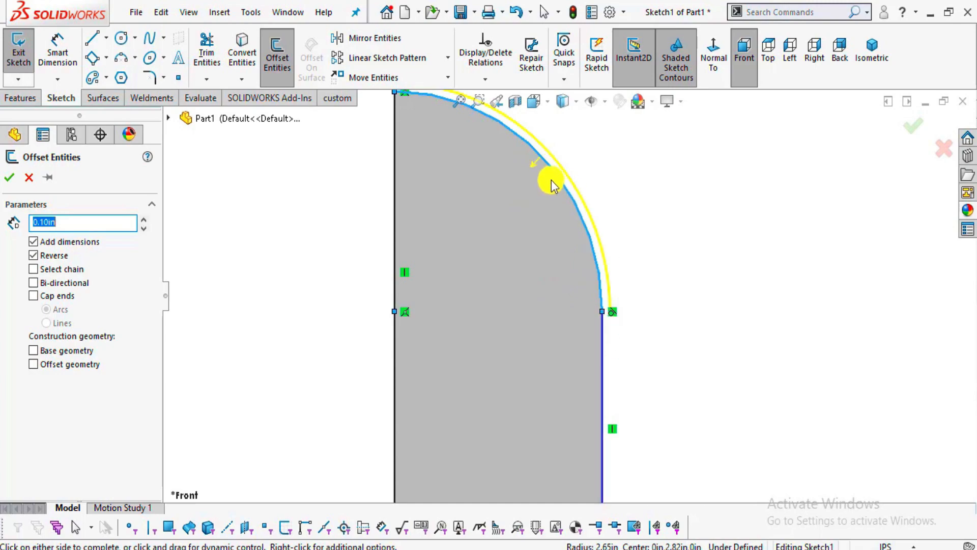
{"action": "scroll", "coordinate": [702, 258], "scroll_direction": "up", "scroll_amount": 3}
{"action": "scroll", "coordinate": [589, 359], "scroll_direction": "down", "scroll_amount": 2}
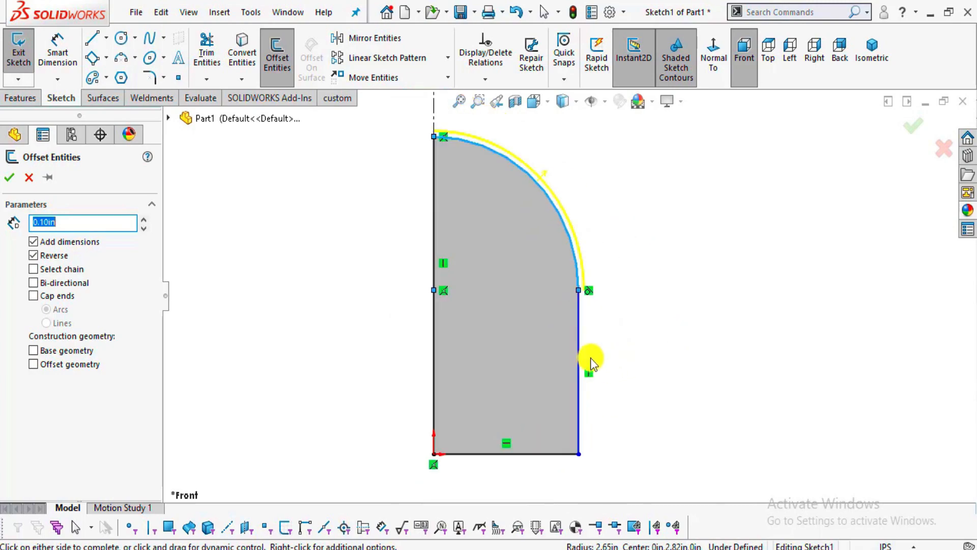
{"action": "left_click", "coordinate": [578, 349]}
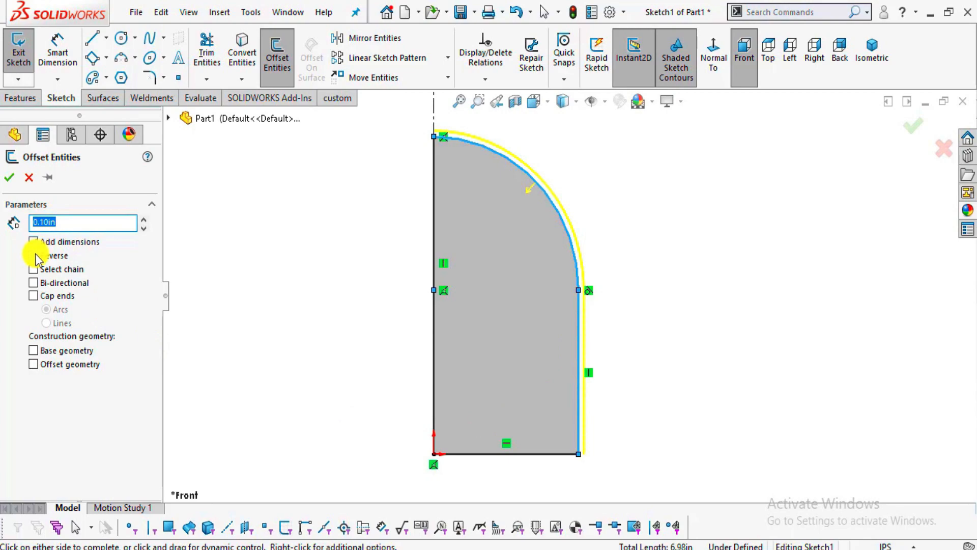
{"action": "left_click", "coordinate": [35, 255]}
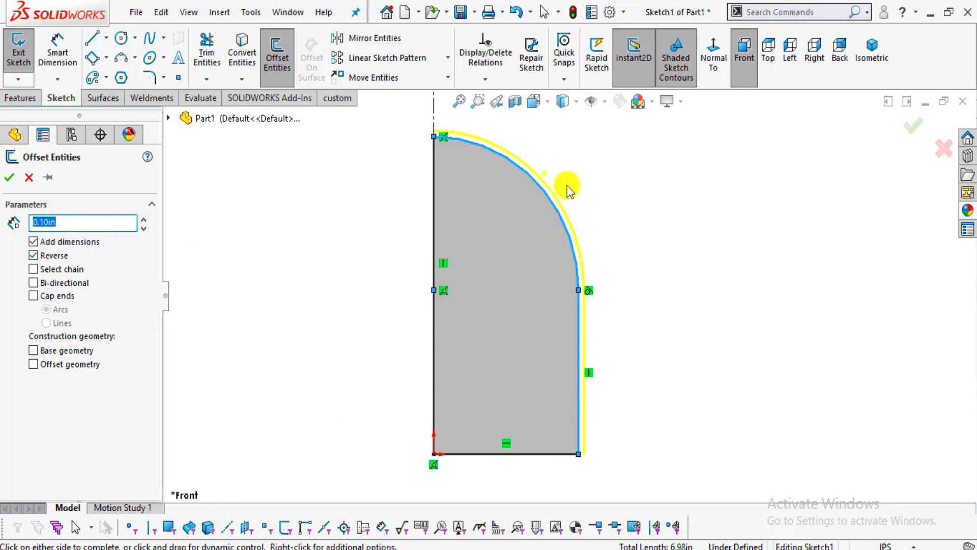
{"action": "left_click", "coordinate": [512, 246]}
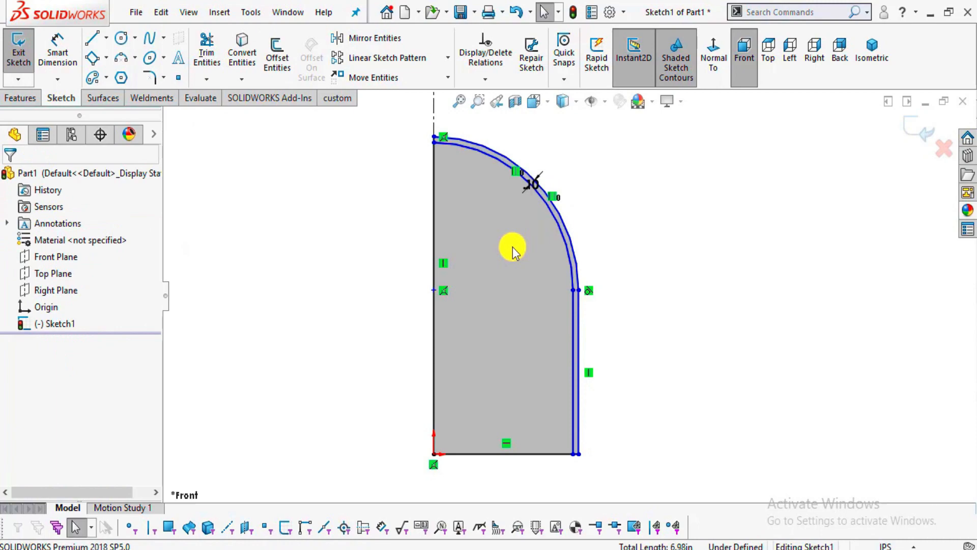
{"action": "scroll", "coordinate": [578, 262], "scroll_direction": "down", "scroll_amount": 1}
{"action": "scroll", "coordinate": [587, 269], "scroll_direction": "up", "scroll_amount": 2}
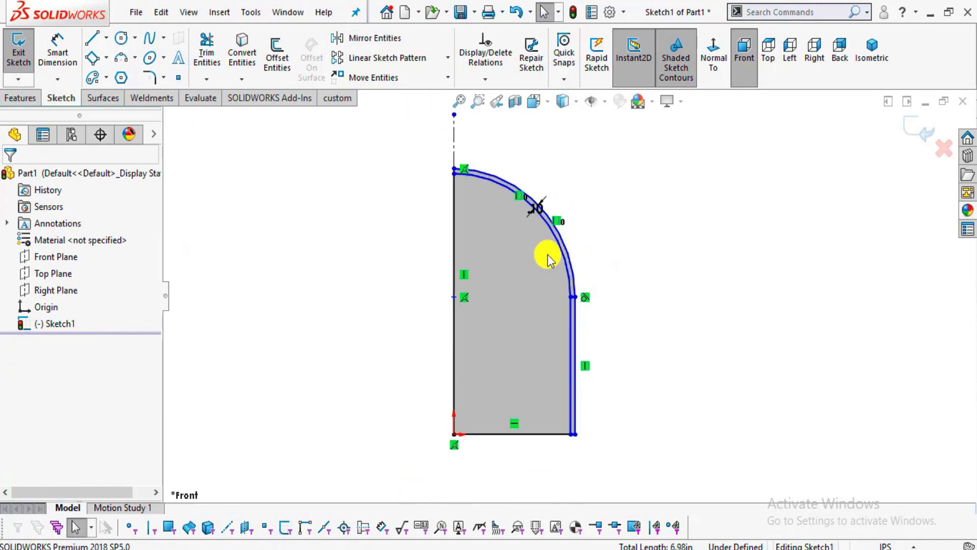
{"action": "key", "text": "ctrl+z"}
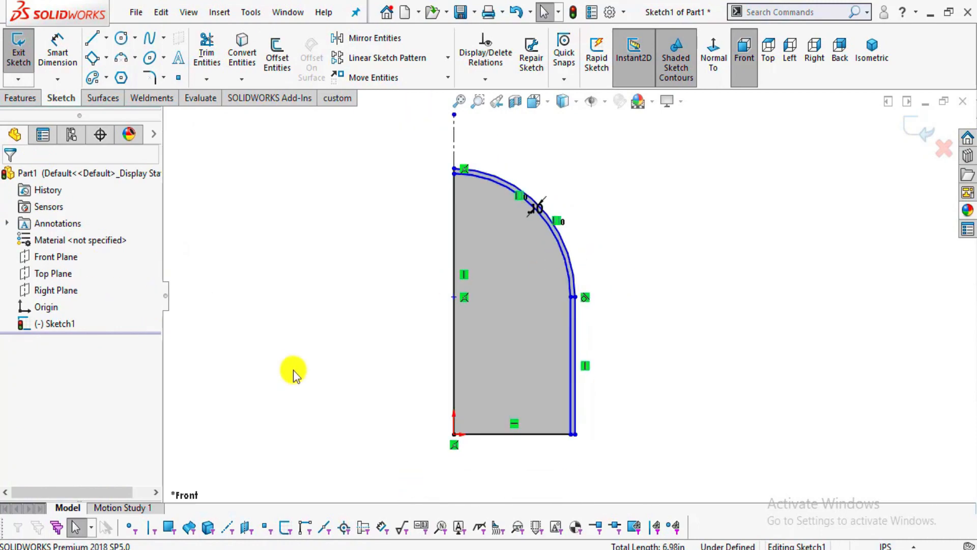
{"action": "left_click", "coordinate": [336, 171]}
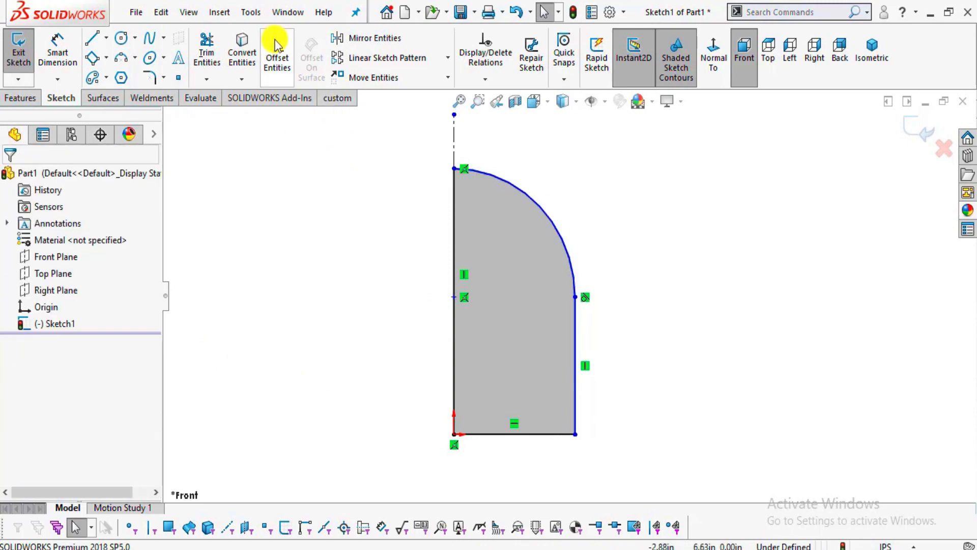
Offset the arc and the outer vertical line inward by 0.25 in to form the wall thickness
{"action": "left_click", "coordinate": [276, 53]}
{"action": "left_click", "coordinate": [557, 231]}
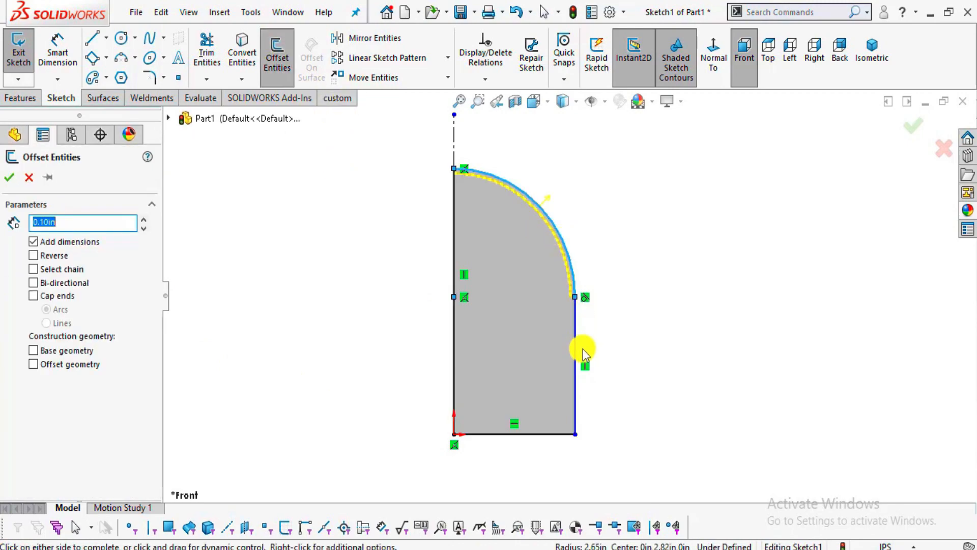
{"action": "left_click", "coordinate": [579, 350]}
{"action": "scroll", "coordinate": [578, 350], "scroll_direction": "down", "scroll_amount": 2}
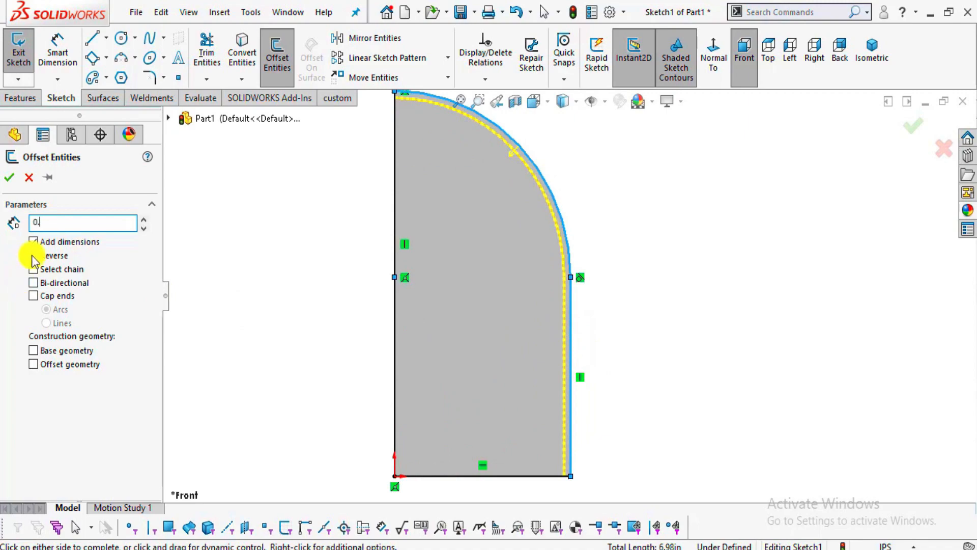
{"action": "type", "text": "0.25"}
{"action": "key", "text": "Return"}
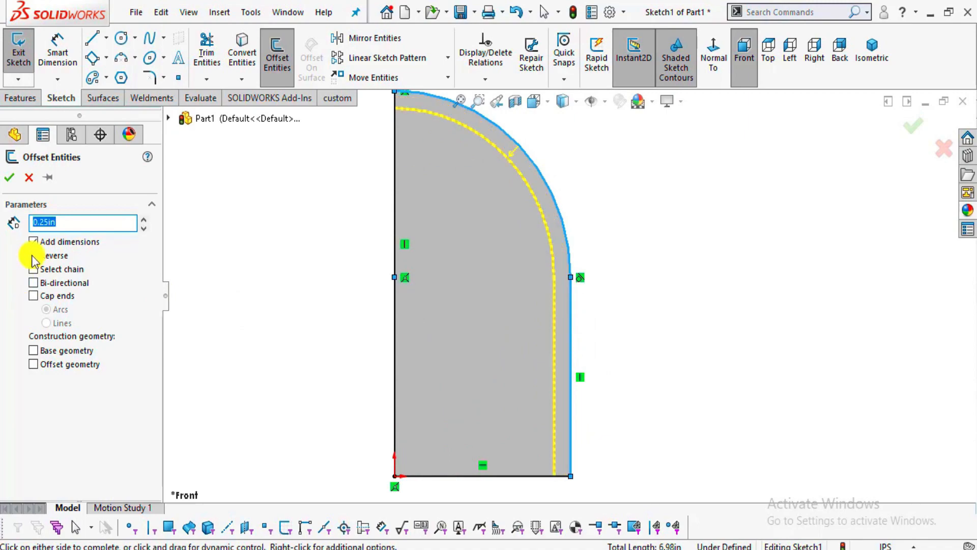
{"action": "left_click", "coordinate": [12, 177]}
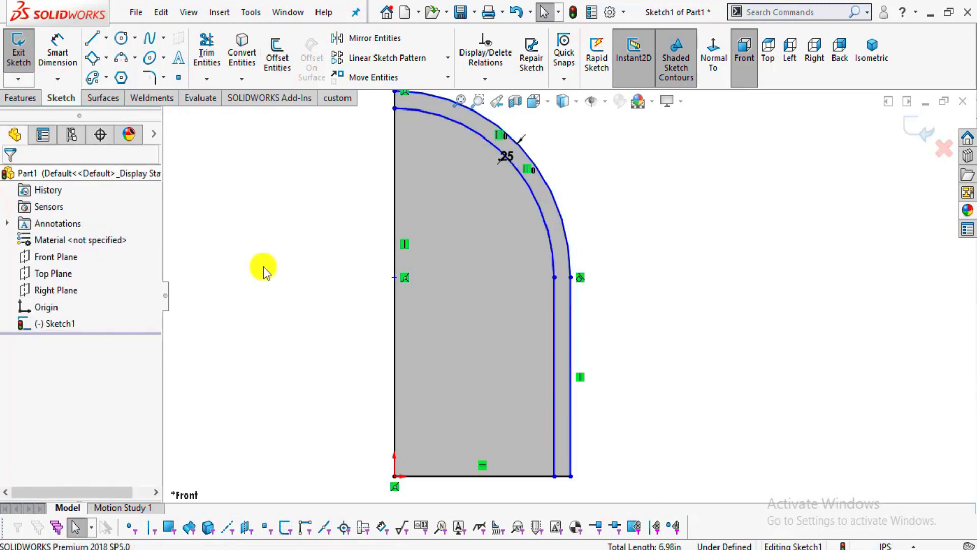
Draw a 3 point corner rectangle about 0.41 in high, extending outward from the outer vertical line about 0.45 in above the base
{"action": "scroll", "coordinate": [584, 323], "scroll_direction": "up", "scroll_amount": 2}
{"action": "scroll", "coordinate": [532, 346], "scroll_direction": "down", "scroll_amount": 1}
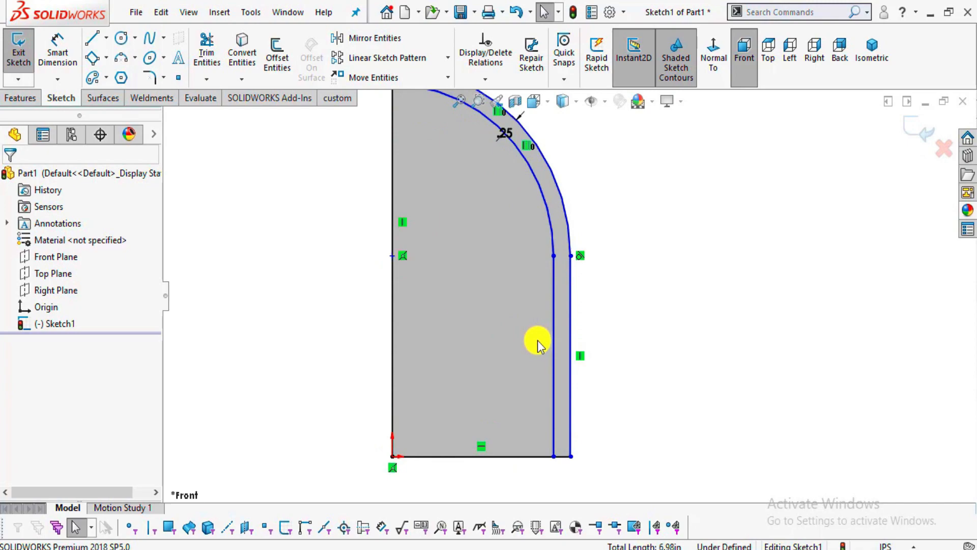
{"action": "left_click", "coordinate": [106, 58]}
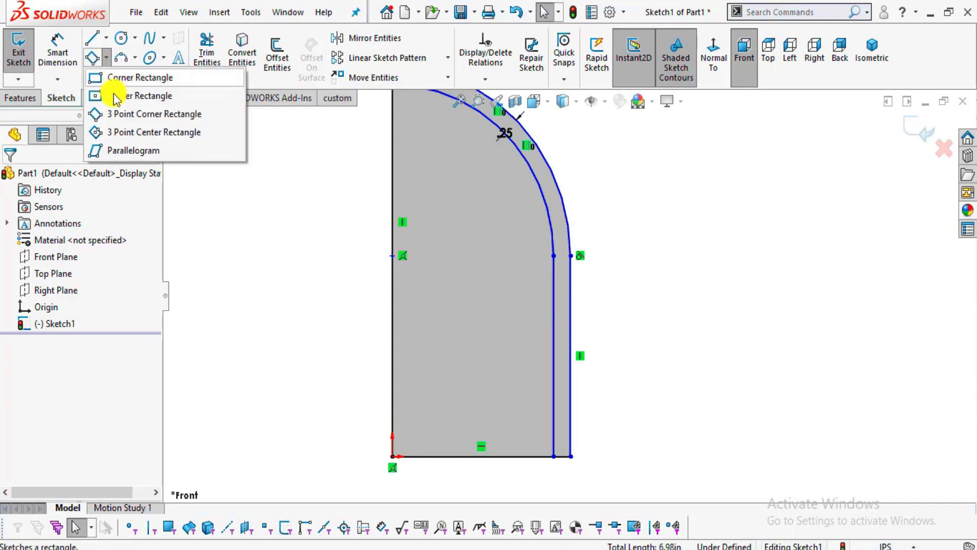
{"action": "left_click", "coordinate": [144, 121]}
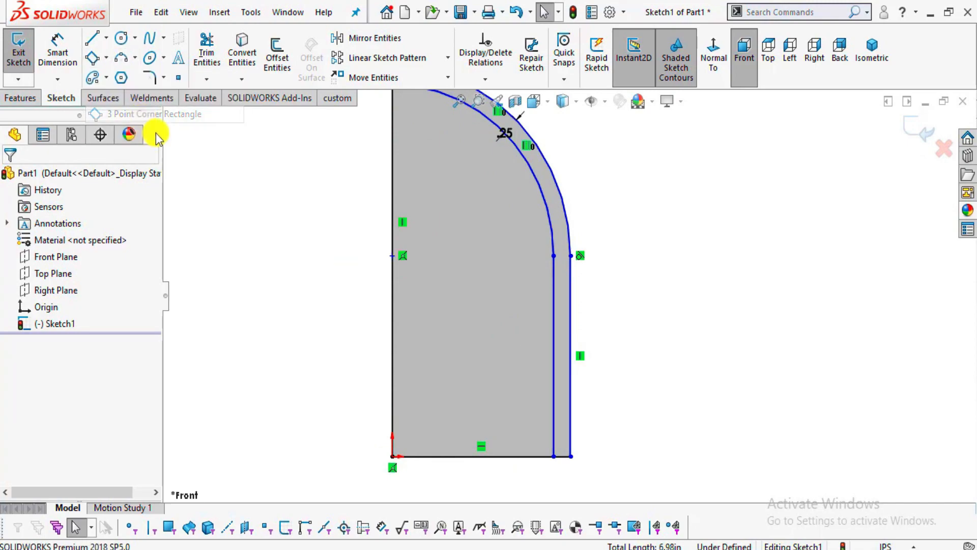
{"action": "scroll", "coordinate": [611, 453], "scroll_direction": "down", "scroll_amount": 2}
{"action": "left_click", "coordinate": [534, 336]}
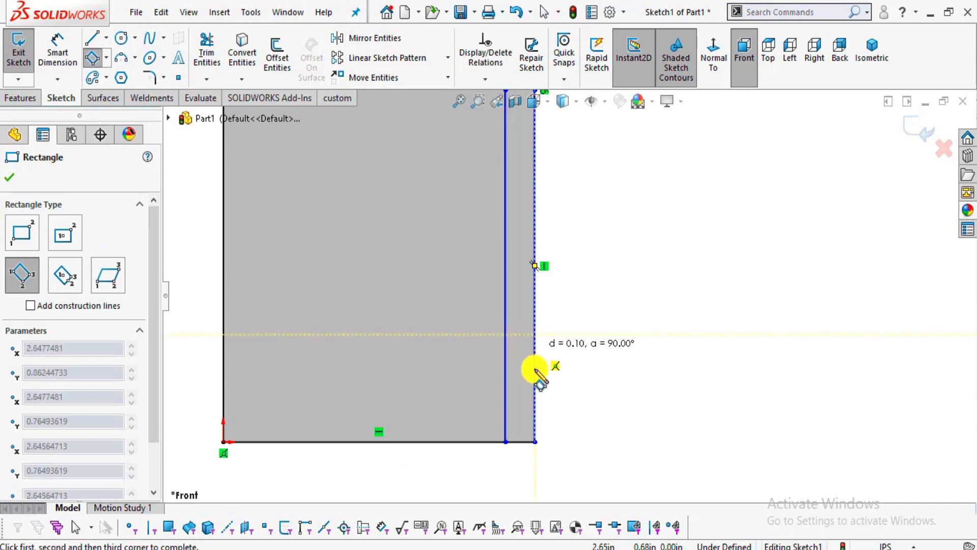
{"action": "left_click", "coordinate": [534, 386]}
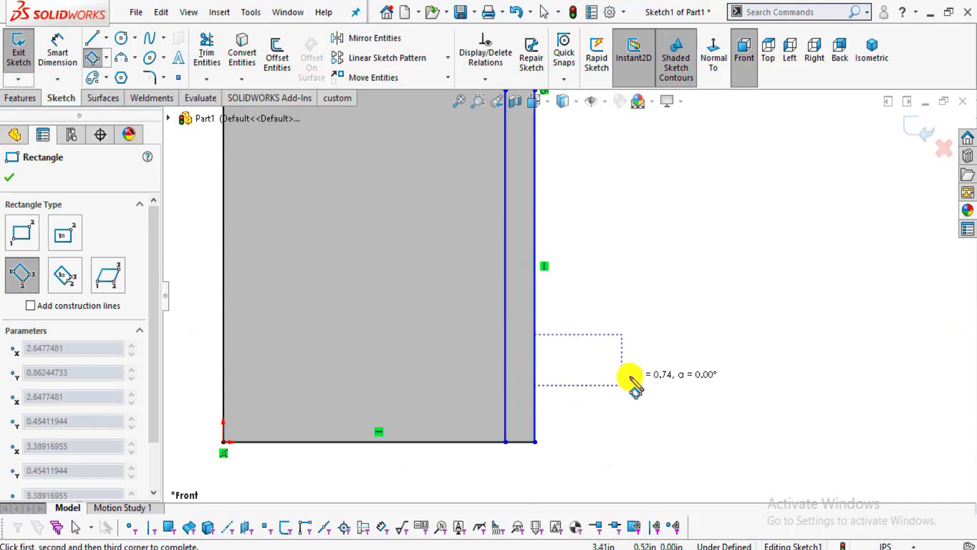
{"action": "left_click", "coordinate": [717, 376]}
{"action": "key", "text": "Escape"}
Move the 0.25 offset dimension's text outside the dome, clear of the profile
{"action": "scroll", "coordinate": [720, 387], "scroll_direction": "up", "scroll_amount": 5}
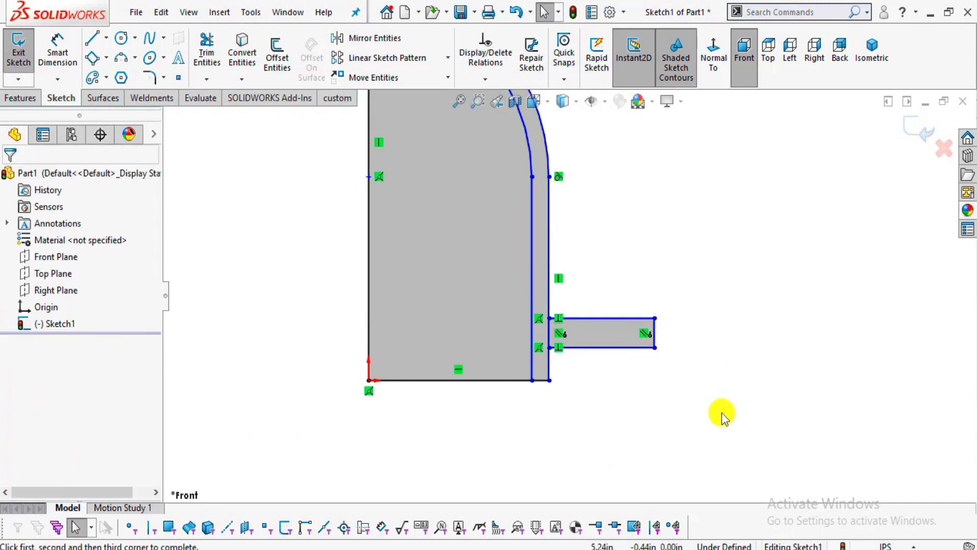
{"action": "scroll", "coordinate": [537, 172], "scroll_direction": "down", "scroll_amount": 2}
{"action": "scroll", "coordinate": [627, 305], "scroll_direction": "up", "scroll_amount": 1}
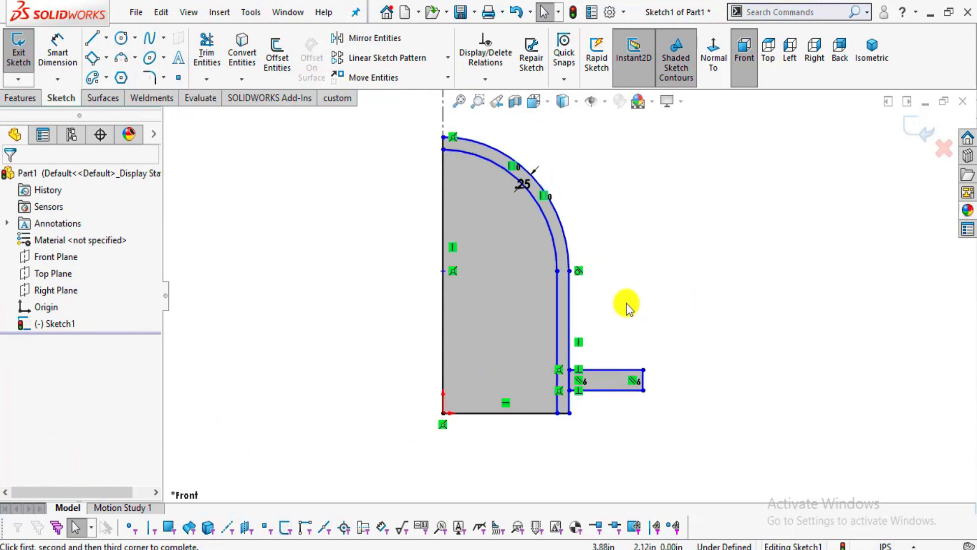
{"action": "left_click_drag", "start_coordinate": [526, 184], "coordinate": [562, 168]}
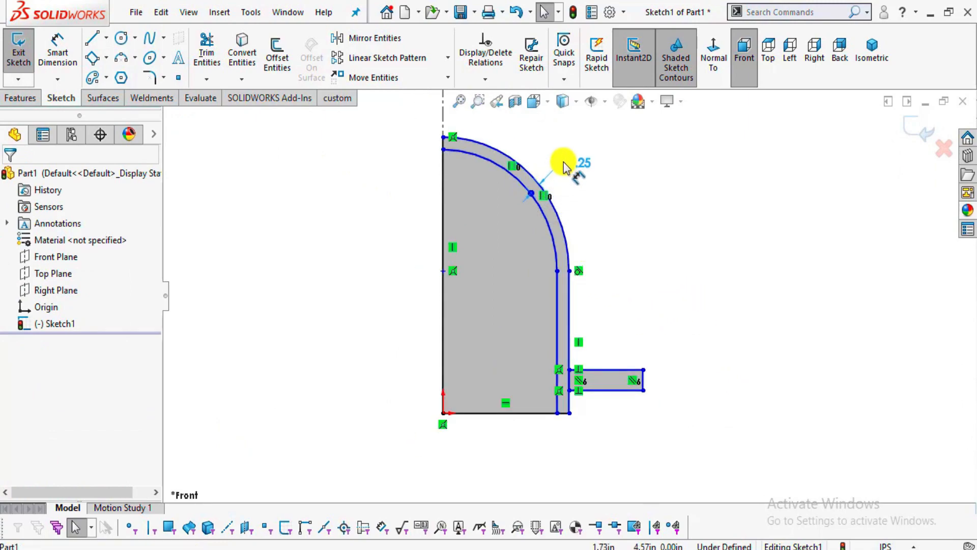
{"action": "left_click", "coordinate": [664, 229]}
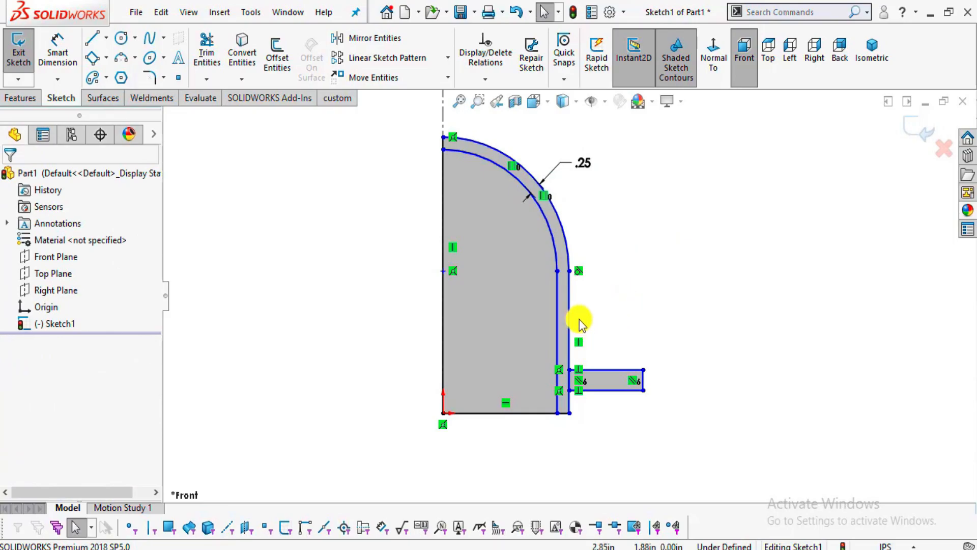
Switch to the Photos app, examine the flange dimensions in SECTION A-A of Model-Mania-2000-Stage-1.png, and return to SOLIDWORKS
{"action": "key", "text": "alt+Tab"}
{"action": "left_click_drag", "start_coordinate": [596, 116], "coordinate": [592, 151]}
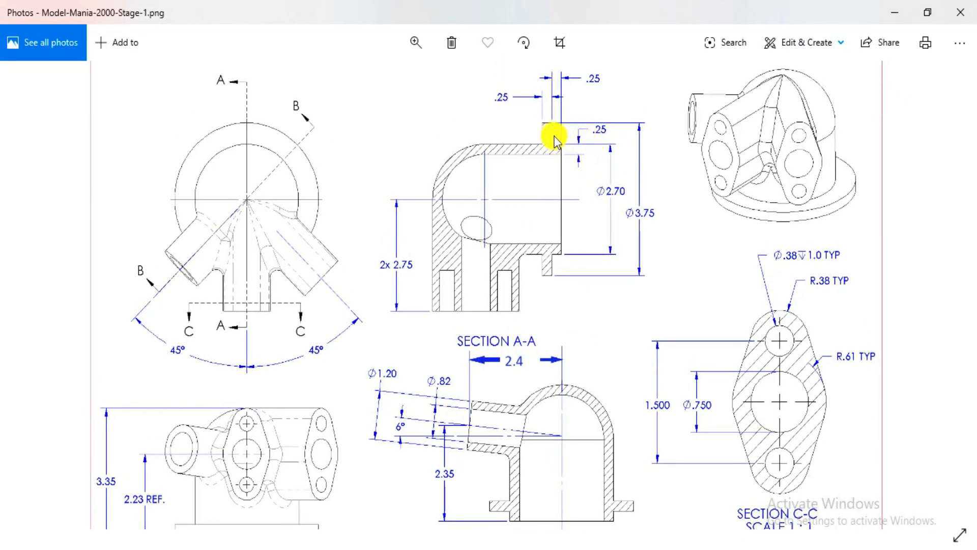
{"action": "scroll", "coordinate": [556, 138], "scroll_direction": "up", "scroll_amount": 3}
{"action": "left_click_drag", "start_coordinate": [556, 149], "coordinate": [553, 320]}
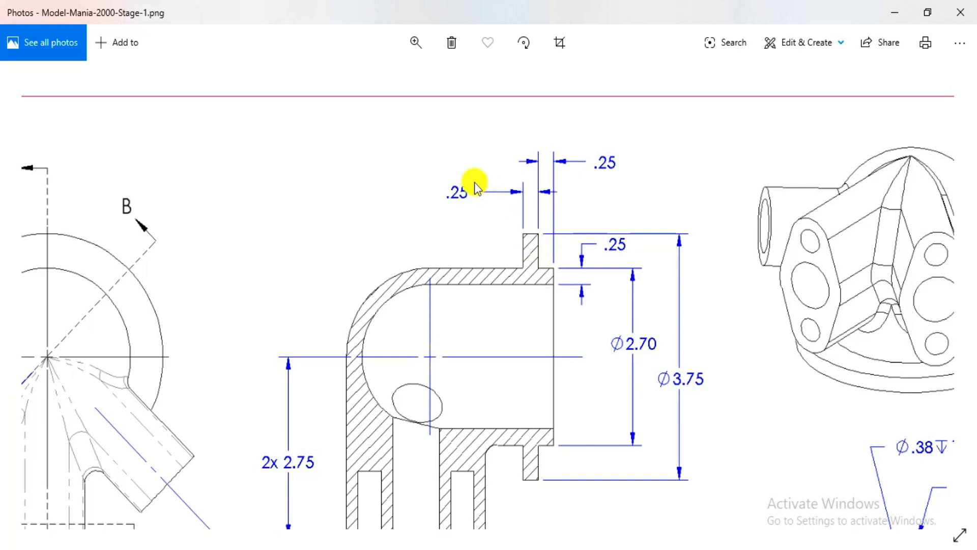
{"action": "key", "text": "alt+Tab"}
Dimension the distance between the base line and the flange rectangle's lower edge as 0.25 in
{"action": "left_click", "coordinate": [58, 51]}
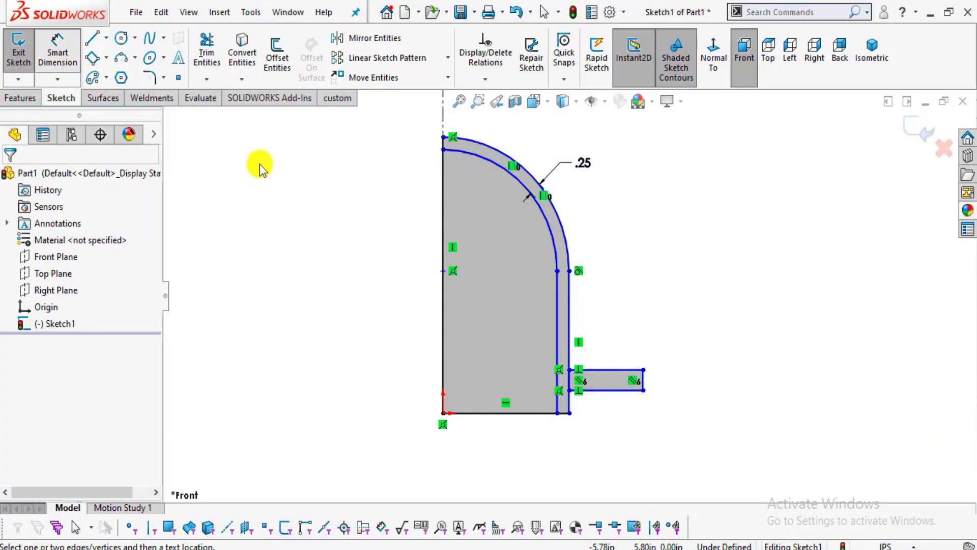
{"action": "scroll", "coordinate": [583, 379], "scroll_direction": "down", "scroll_amount": 5}
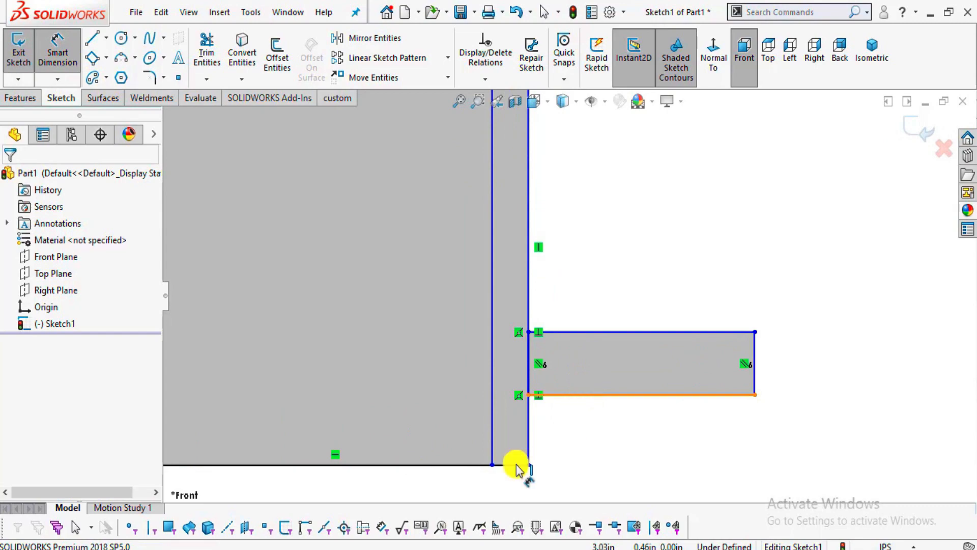
{"action": "left_click", "coordinate": [518, 466]}
{"action": "left_click", "coordinate": [466, 464]}
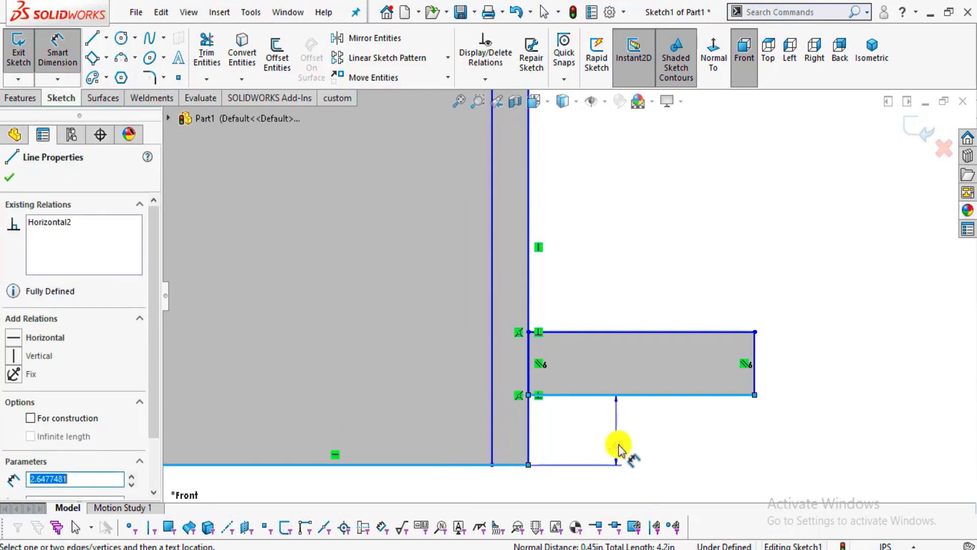
{"action": "left_click", "coordinate": [622, 440]}
{"action": "type", "text": "0"}
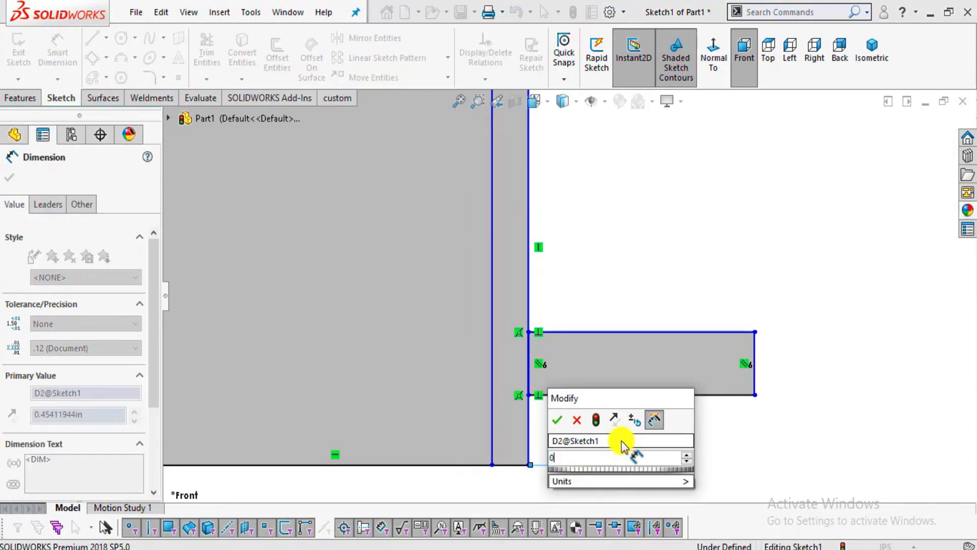
{"action": "type", "text": ".25"}
{"action": "key", "text": "Return"}
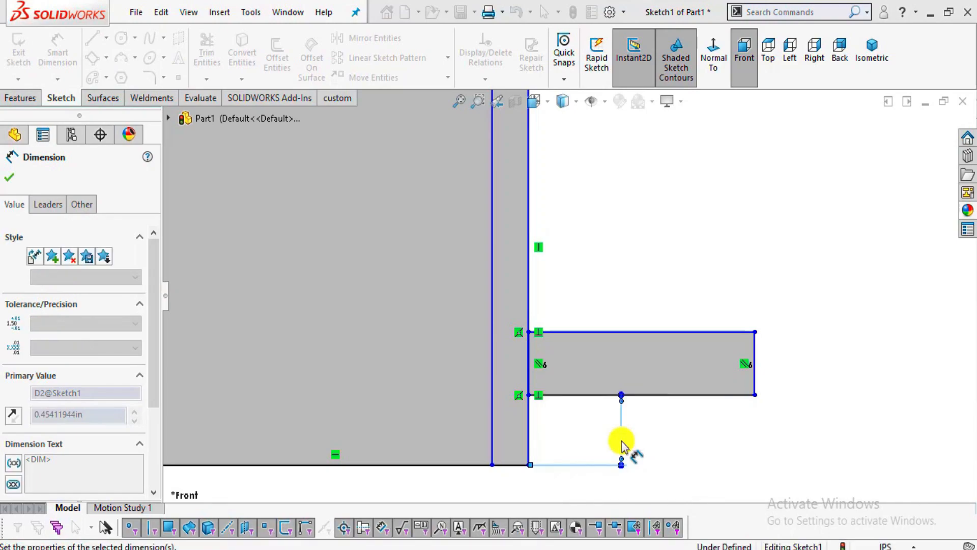
Dimension the height of the flange rectangle as 0.25 in
{"action": "left_click", "coordinate": [756, 378]}
{"action": "left_click", "coordinate": [817, 379]}
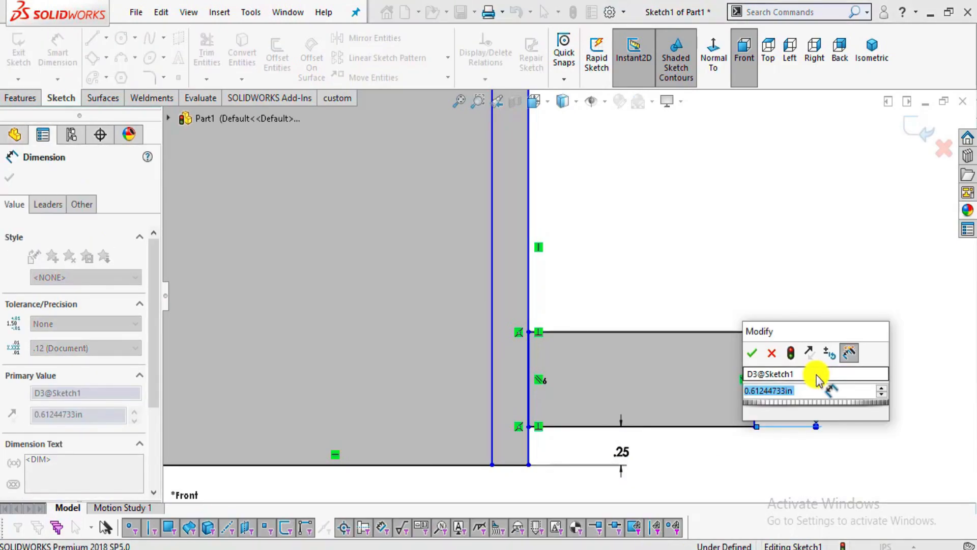
{"action": "type", "text": "0.25"}
{"action": "key", "text": "Return"}
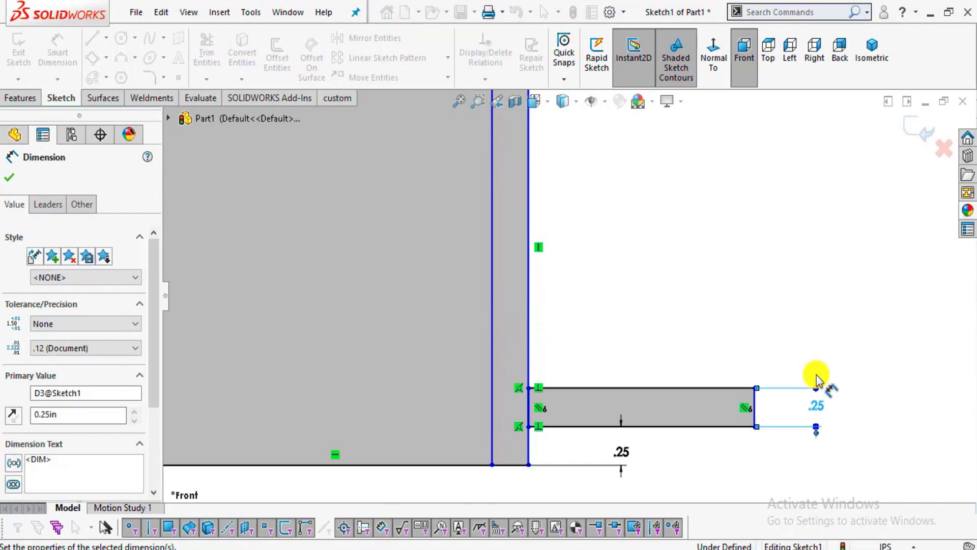
{"action": "left_click", "coordinate": [809, 328]}
Switch to the Photos app, examine SECTION A-A, SECTION B-B and the side view for the part's overall height, and return to SOLIDWORKS
{"action": "scroll", "coordinate": [719, 335], "scroll_direction": "up", "scroll_amount": 6}
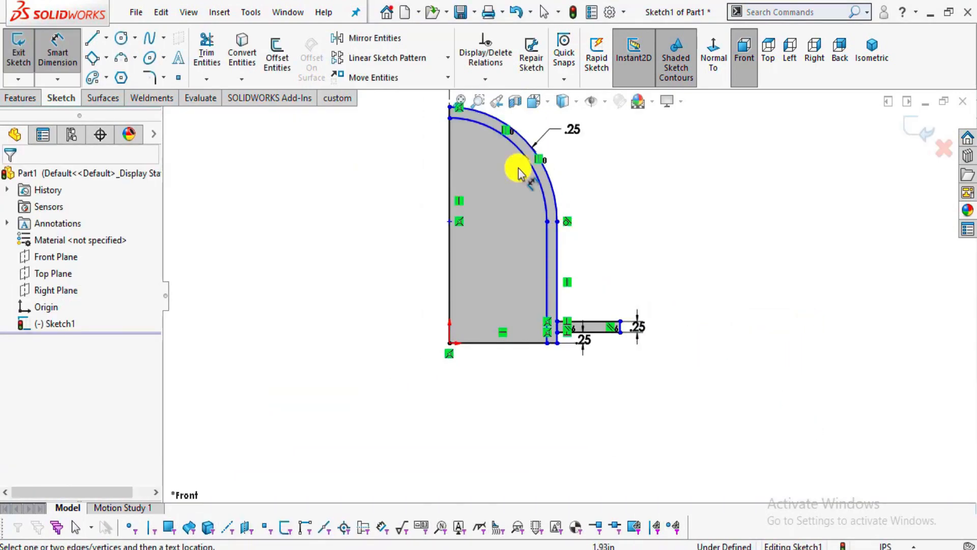
{"action": "scroll", "coordinate": [566, 285], "scroll_direction": "up", "scroll_amount": 2}
{"action": "scroll", "coordinate": [545, 270], "scroll_direction": "down", "scroll_amount": 2}
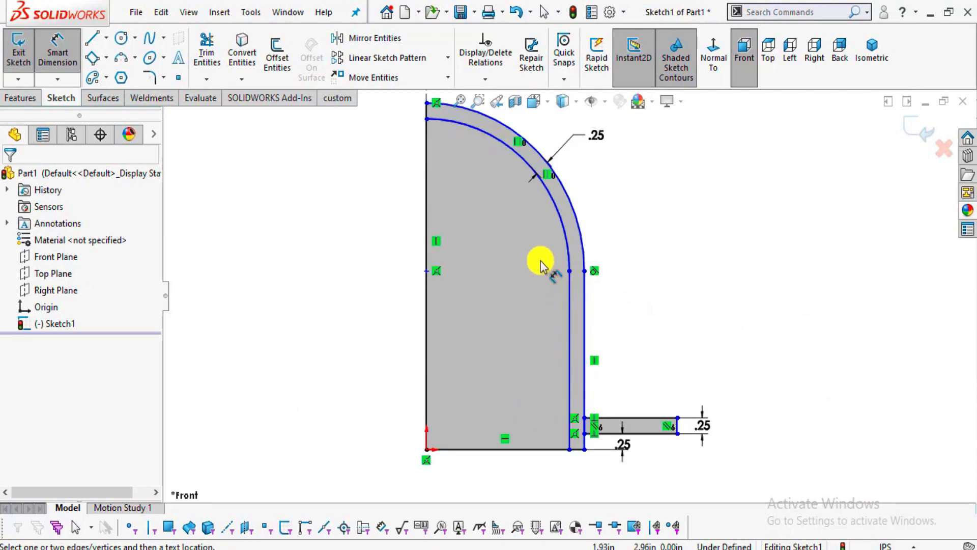
{"action": "key", "text": "alt+Tab"}
{"action": "scroll", "coordinate": [497, 309], "scroll_direction": "down", "scroll_amount": 3}
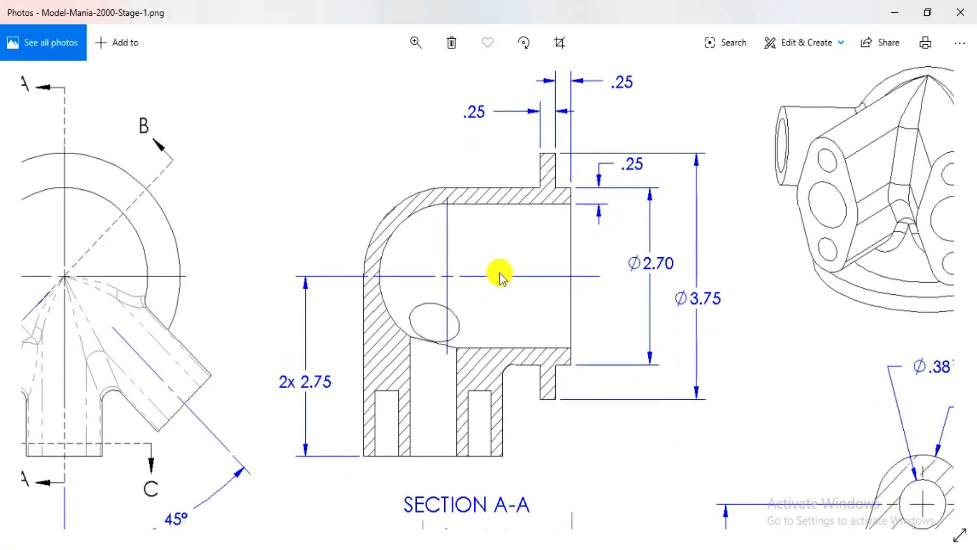
{"action": "left_click_drag", "start_coordinate": [513, 323], "coordinate": [582, 222]}
{"action": "scroll", "coordinate": [582, 222], "scroll_direction": "down", "scroll_amount": 2}
{"action": "left_click_drag", "start_coordinate": [388, 349], "coordinate": [455, 264]}
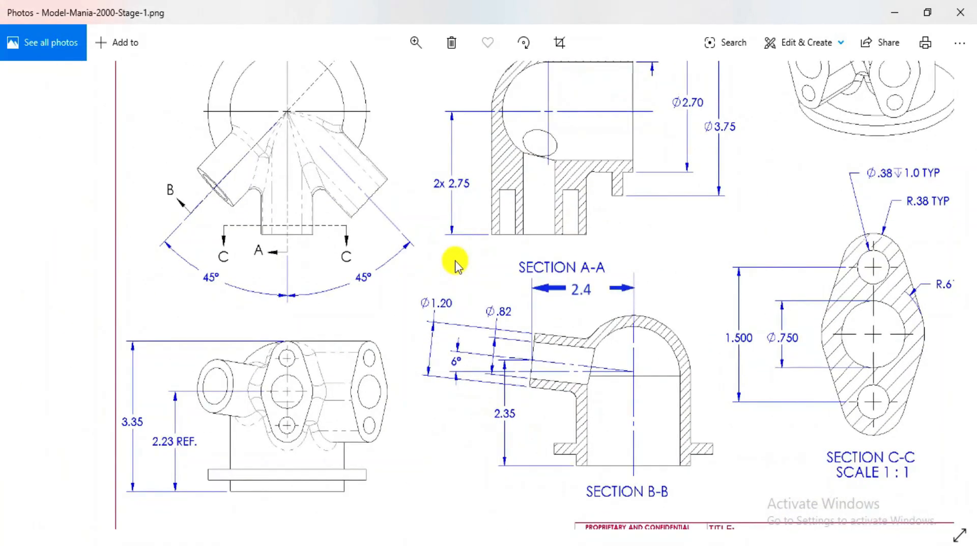
{"action": "scroll", "coordinate": [118, 423], "scroll_direction": "up", "scroll_amount": 2}
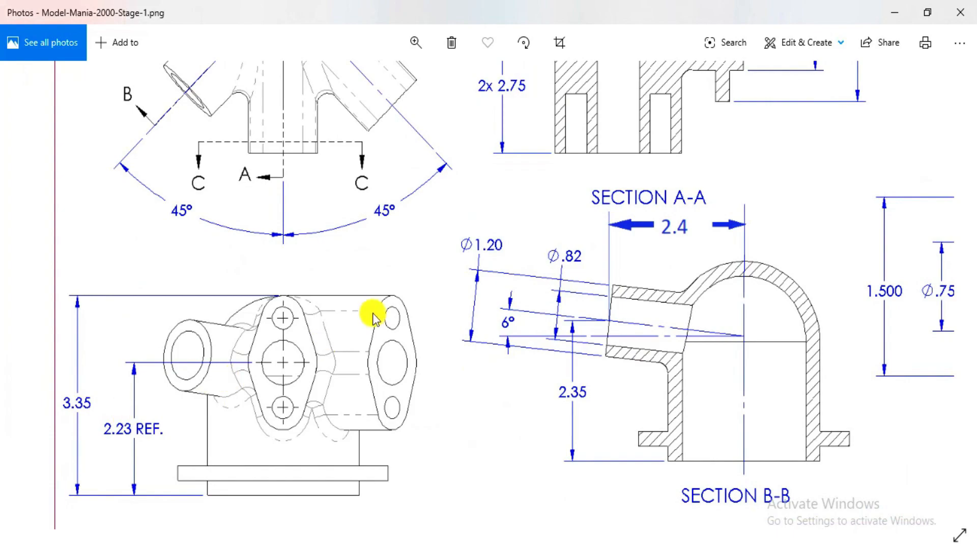
{"action": "key", "text": "alt+Tab"}
Dimension the overall height from the origin to the top of the outer dome arc as 3.35 in
{"action": "scroll", "coordinate": [574, 201], "scroll_direction": "up", "scroll_amount": 1}
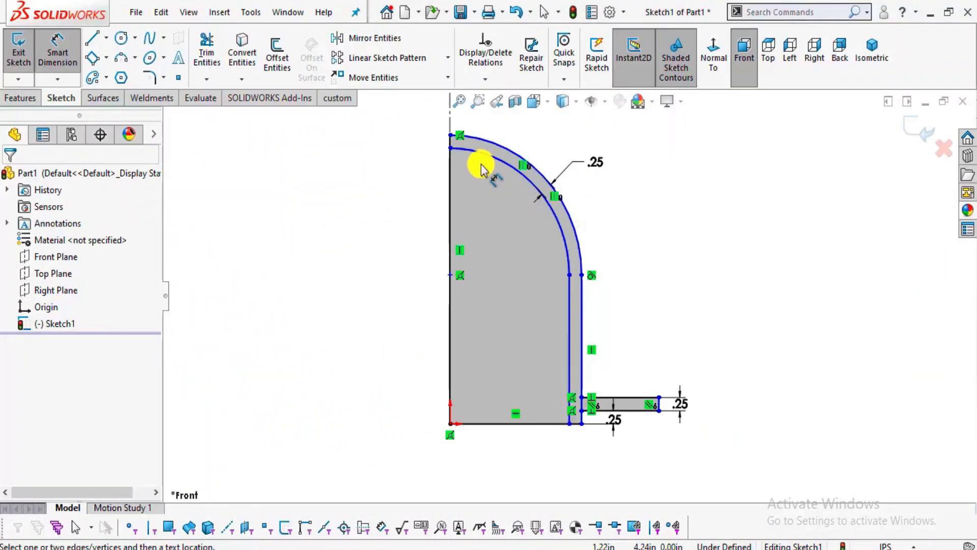
{"action": "left_click", "coordinate": [450, 134]}
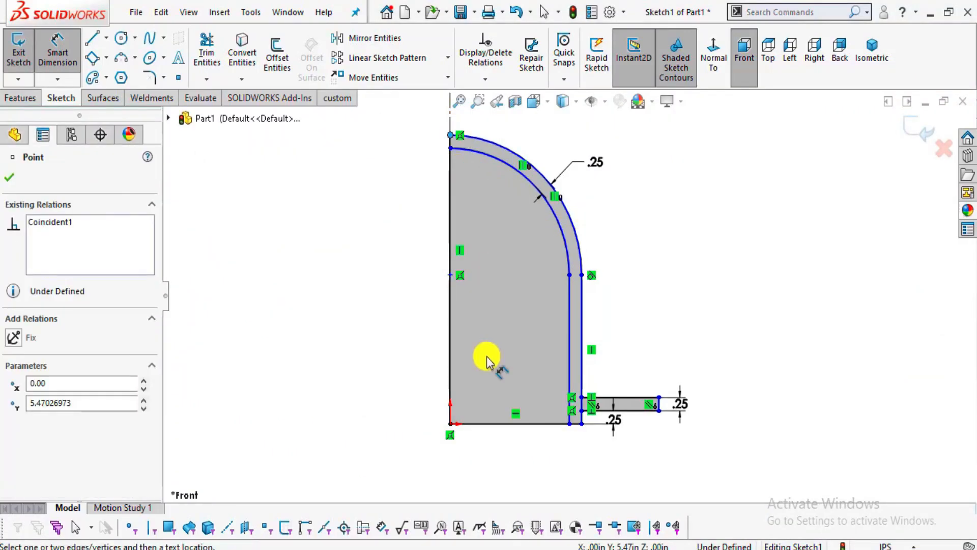
{"action": "left_click", "coordinate": [450, 427]}
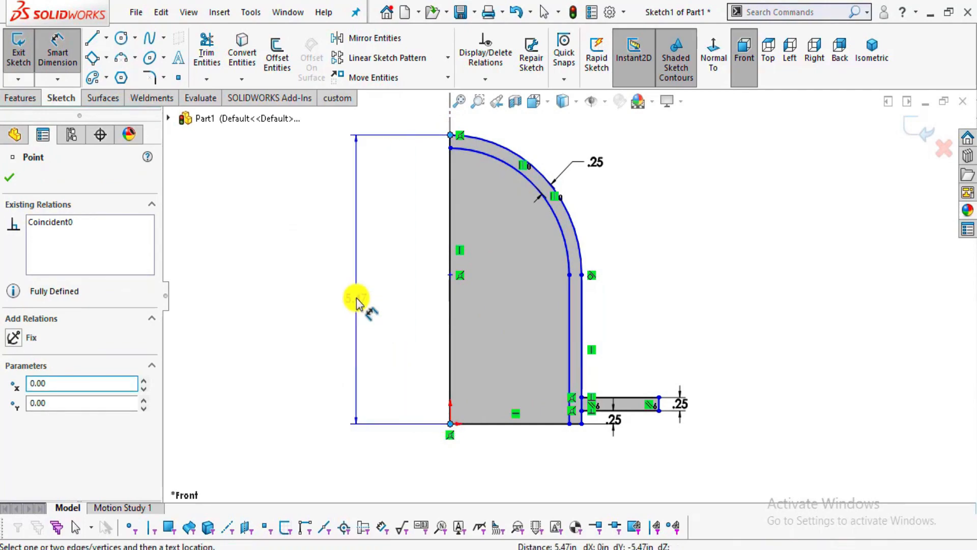
{"action": "left_click", "coordinate": [355, 302]}
{"action": "type", "text": "3.35"}
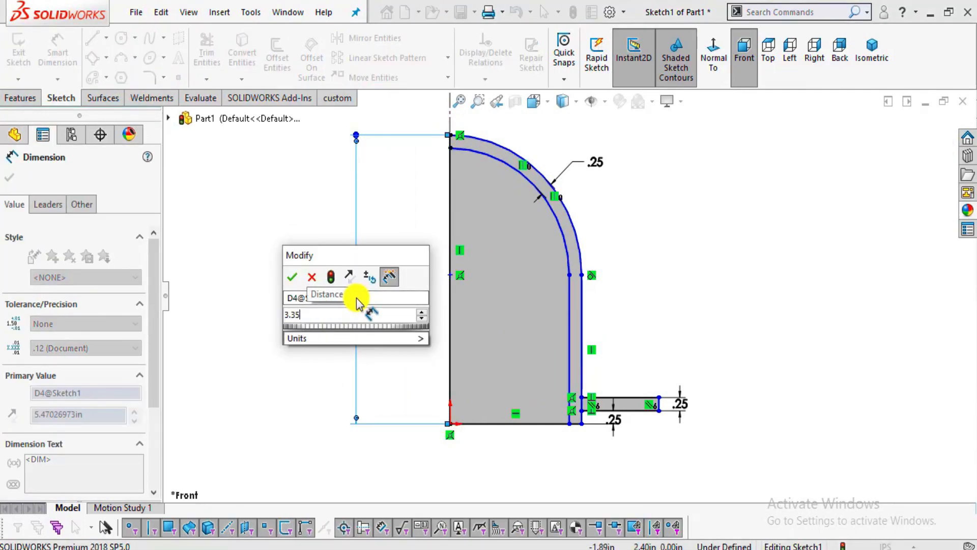
{"action": "key", "text": "Return"}
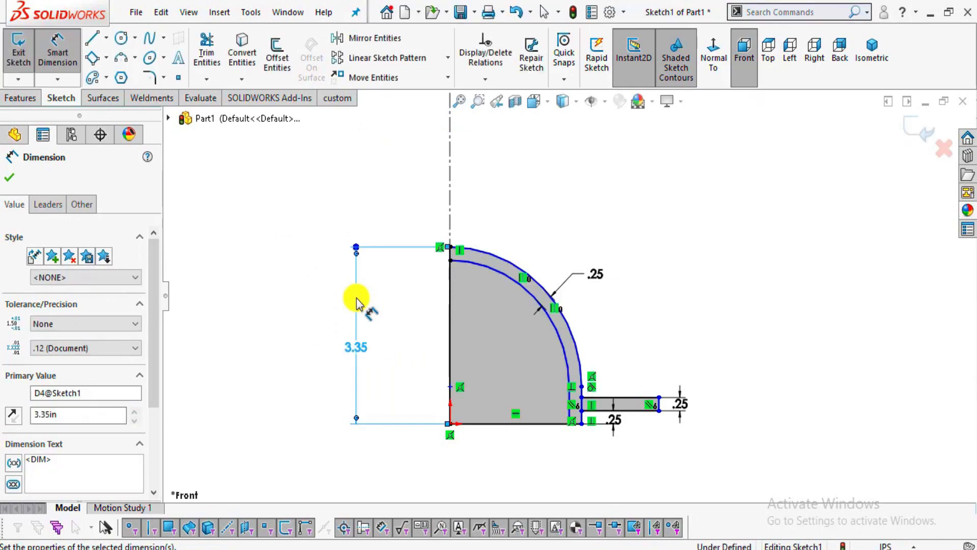
{"action": "key", "text": "Escape"}
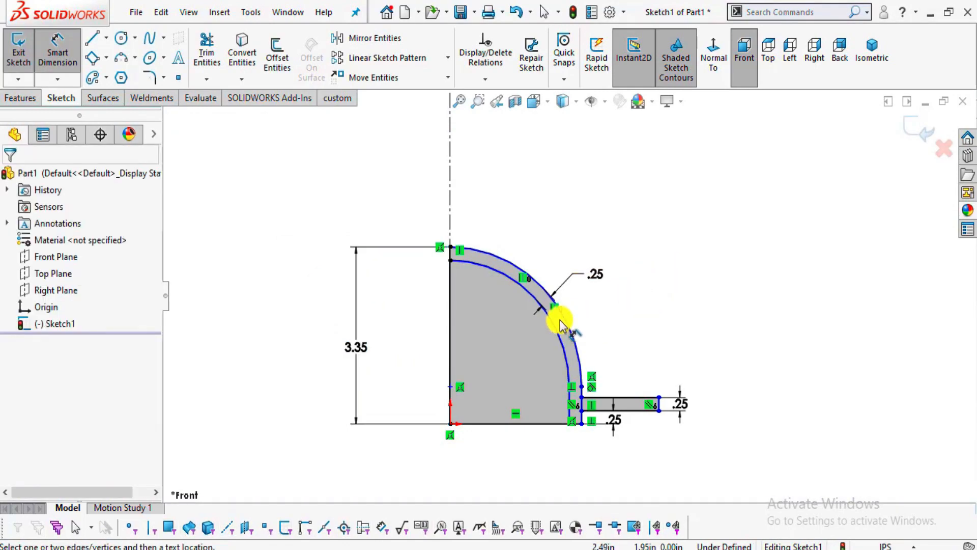
{"action": "scroll", "coordinate": [560, 323], "scroll_direction": "down", "scroll_amount": 3}
{"action": "scroll", "coordinate": [573, 441], "scroll_direction": "down", "scroll_amount": 2}
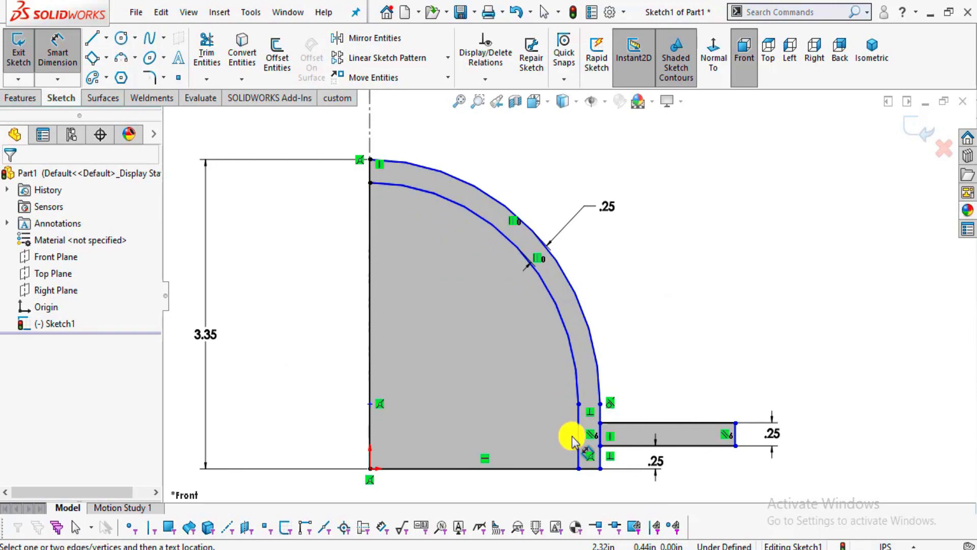
{"action": "scroll", "coordinate": [572, 435], "scroll_direction": "up", "scroll_amount": 2}
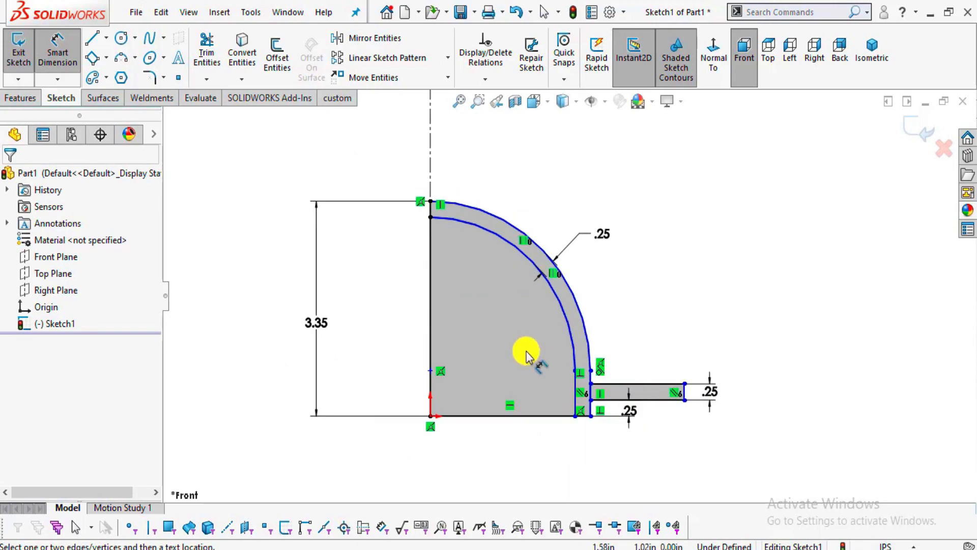
{"action": "scroll", "coordinate": [514, 354], "scroll_direction": "down", "scroll_amount": 2}
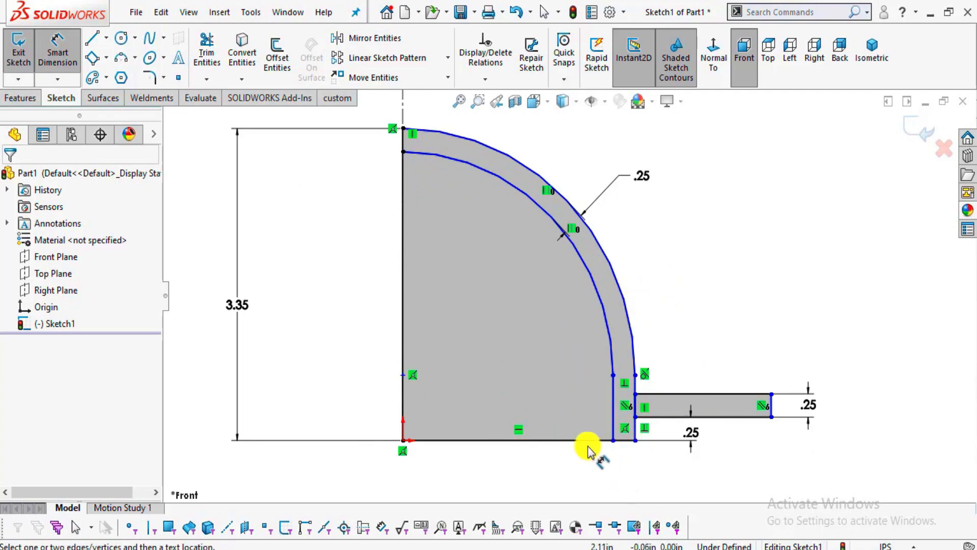
{"action": "left_click", "coordinate": [614, 376]}
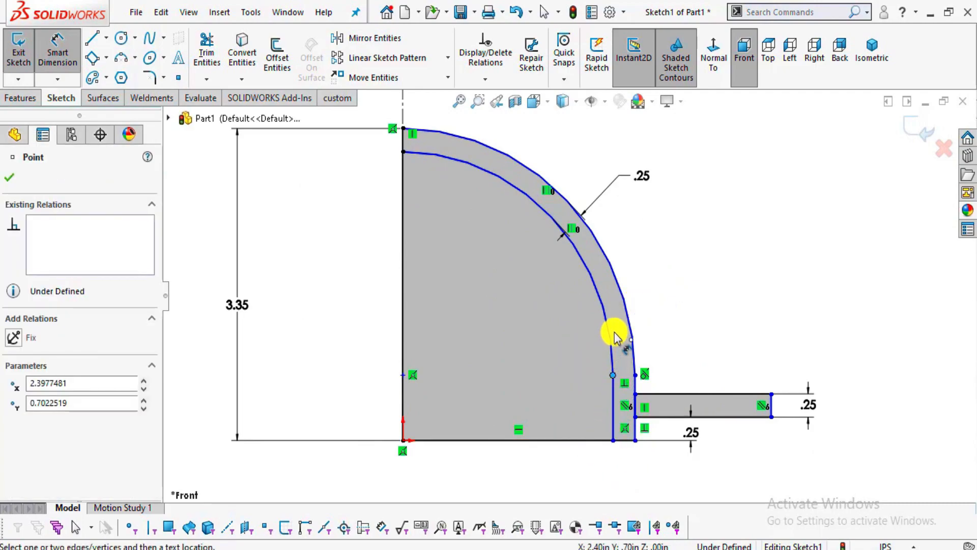
{"action": "key", "text": "Escape"}
{"action": "key", "text": "Escape"}
{"action": "left_click", "coordinate": [636, 375]}
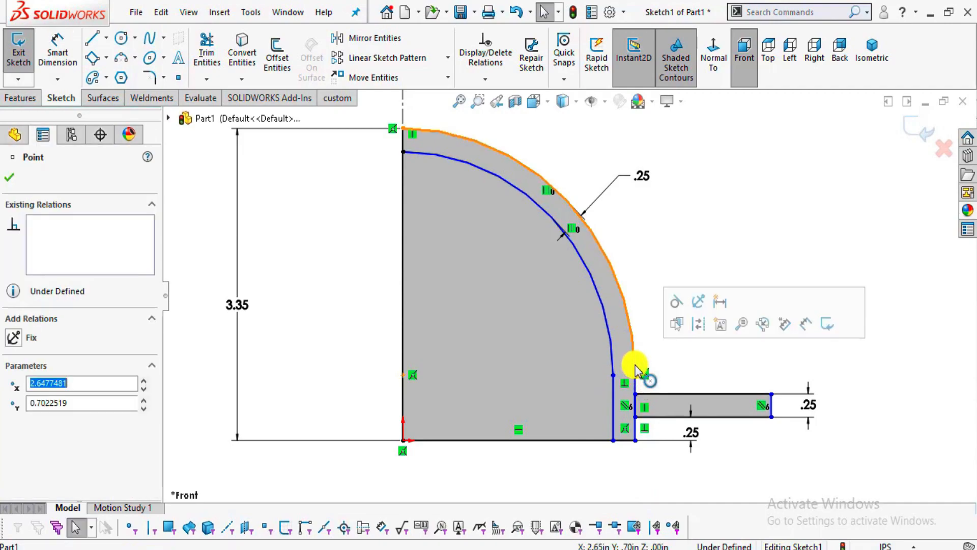
{"action": "key", "text": "Escape"}
{"action": "scroll", "coordinate": [497, 305], "scroll_direction": "down", "scroll_amount": 2}
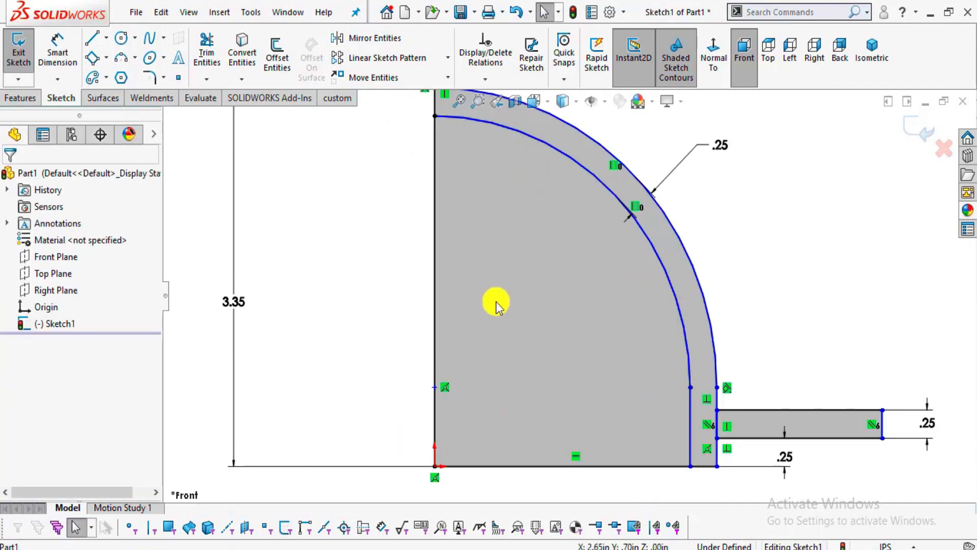
{"action": "scroll", "coordinate": [496, 306], "scroll_direction": "up", "scroll_amount": 2}
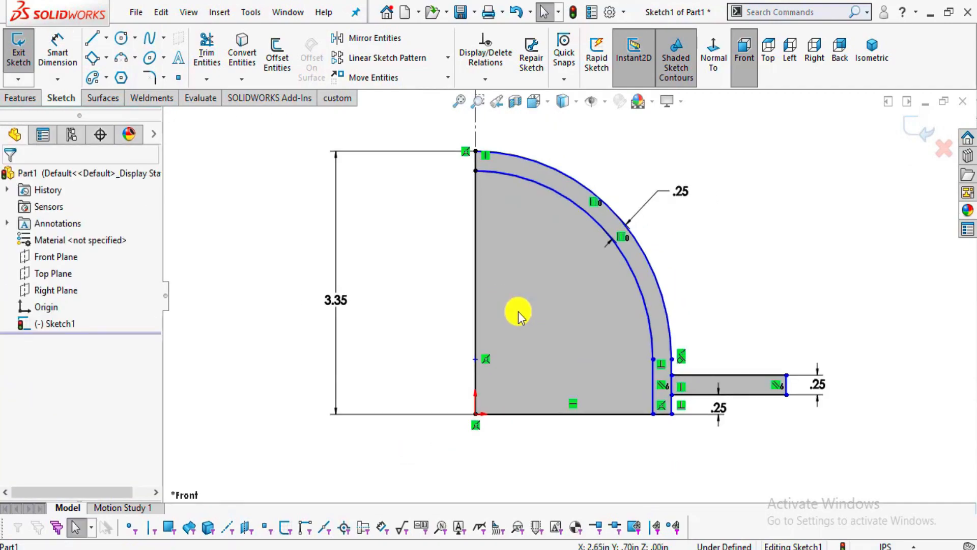
Switch to the Photos app, examine the body and flange diameters in SECTION A-A, and return to SOLIDWORKS
{"action": "key", "text": "alt+Tab"}
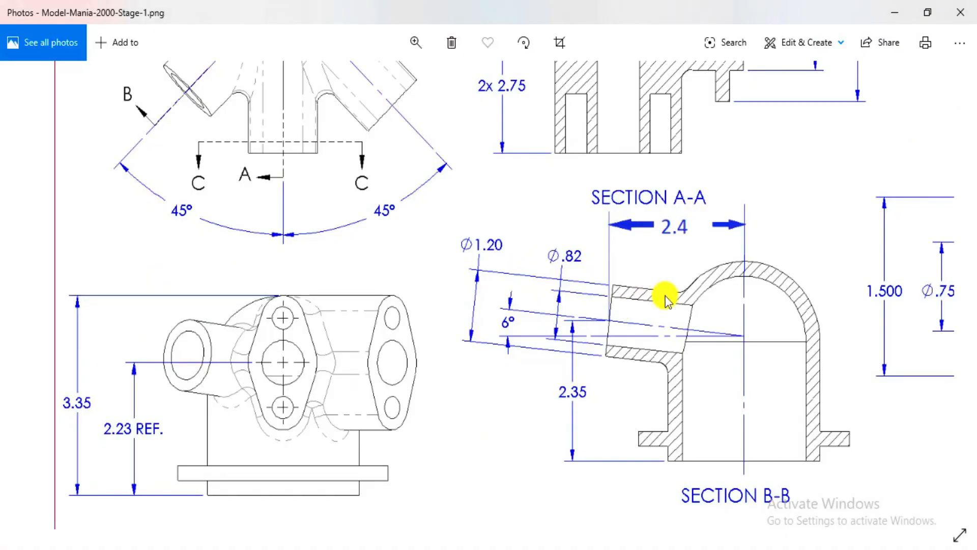
{"action": "left_click_drag", "start_coordinate": [665, 298], "coordinate": [655, 490]}
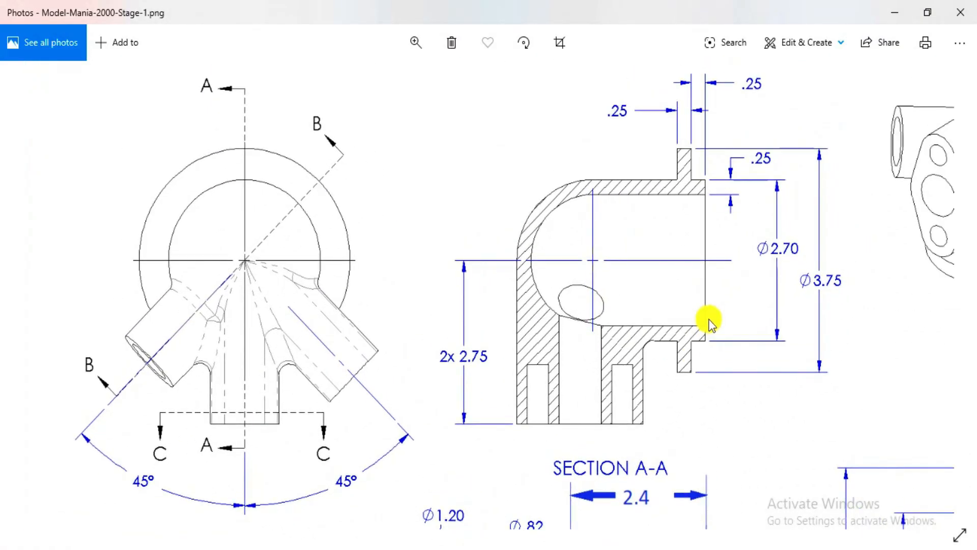
{"action": "key", "text": "alt+Tab"}
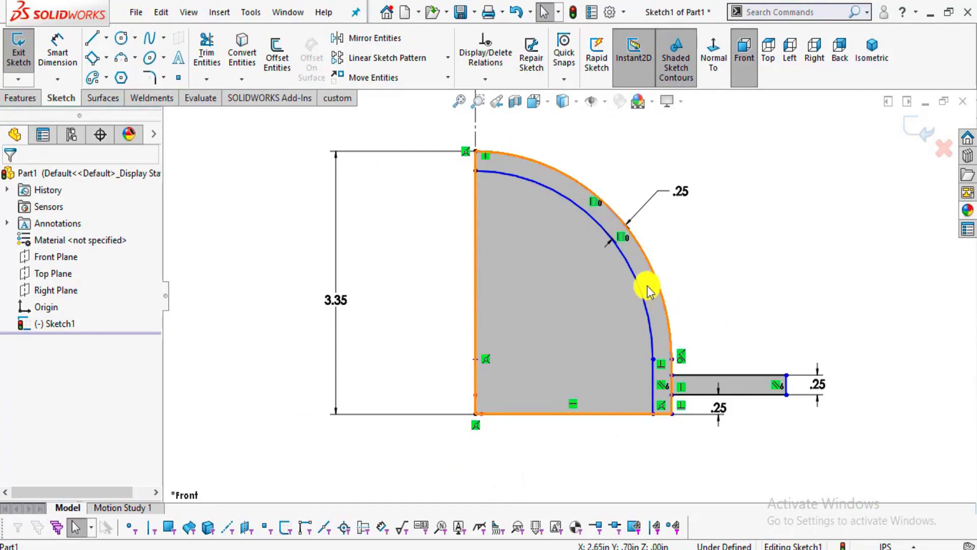
{"action": "key", "text": "alt+Tab"}
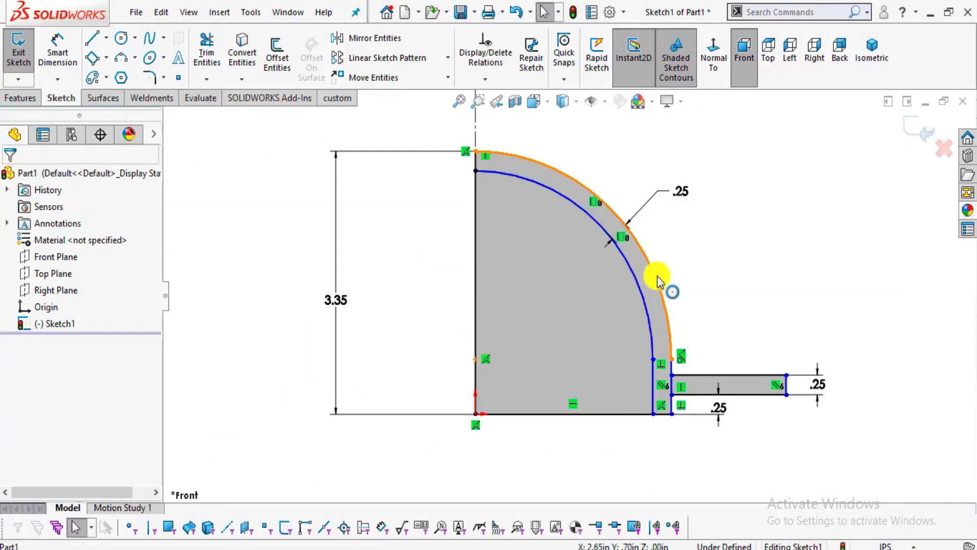
{"action": "scroll", "coordinate": [598, 265], "scroll_direction": "up", "scroll_amount": 4}
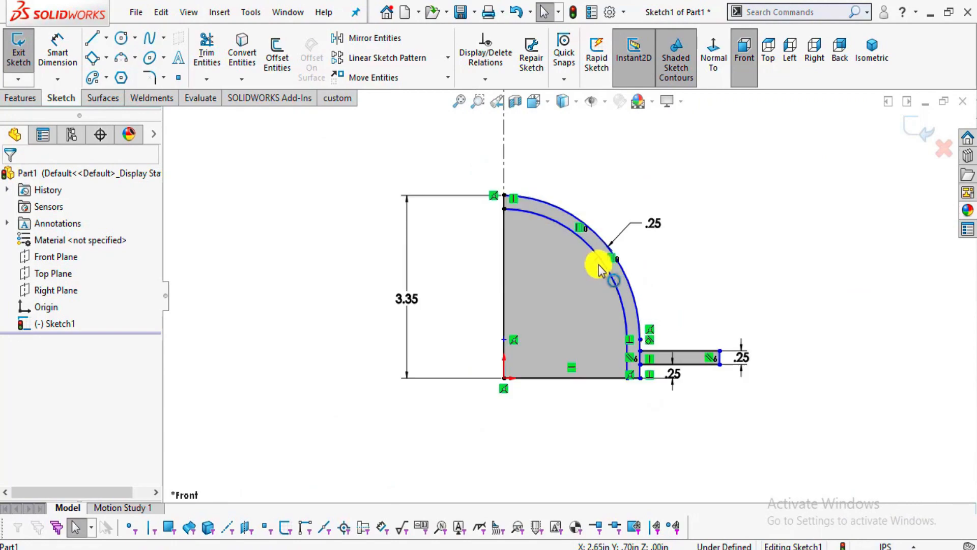
{"action": "scroll", "coordinate": [591, 267], "scroll_direction": "down", "scroll_amount": 3}
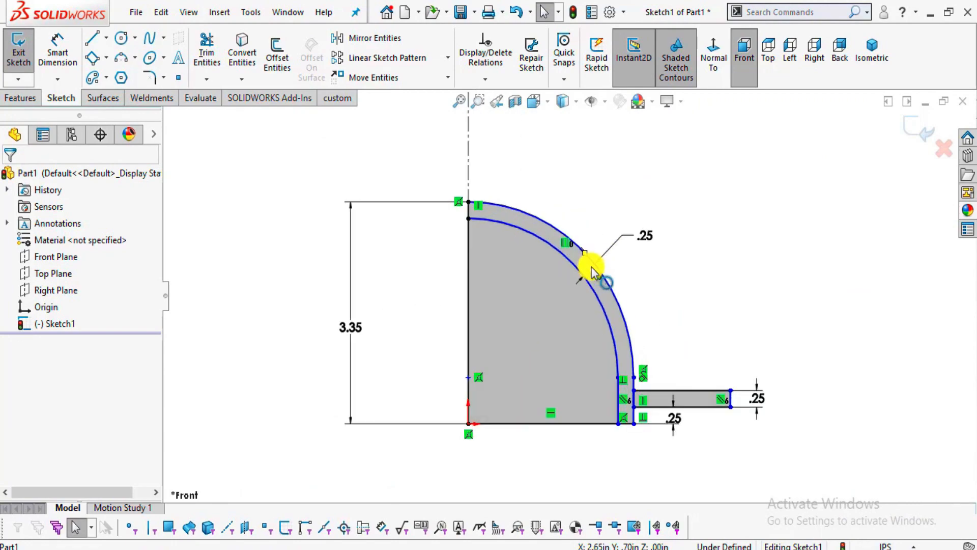
Start the Smart Dimension tool, recheck the body diameter in SECTION A-A in the Photos app, and return to SOLIDWORKS
{"action": "left_click", "coordinate": [59, 63]}
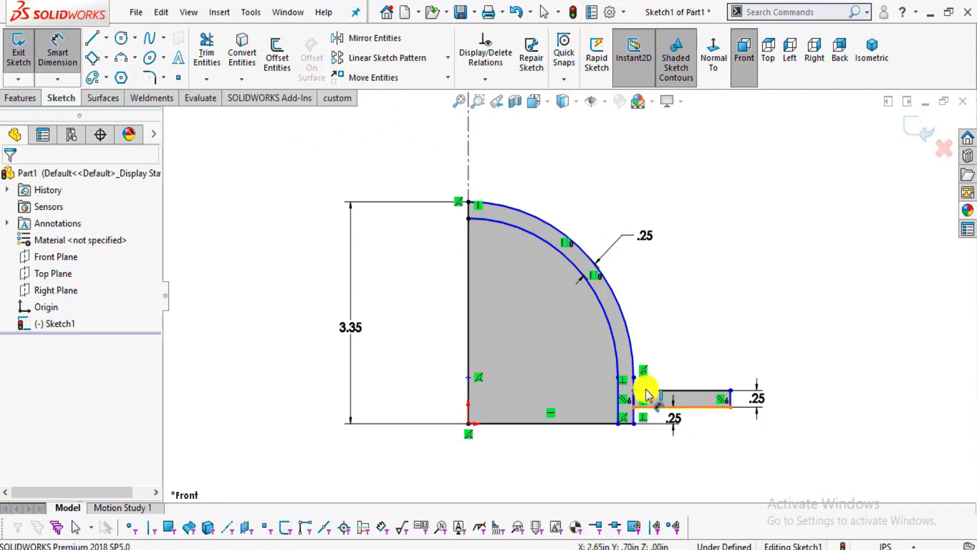
{"action": "scroll", "coordinate": [645, 387], "scroll_direction": "down", "scroll_amount": 2}
{"action": "key", "text": "alt+Tab"}
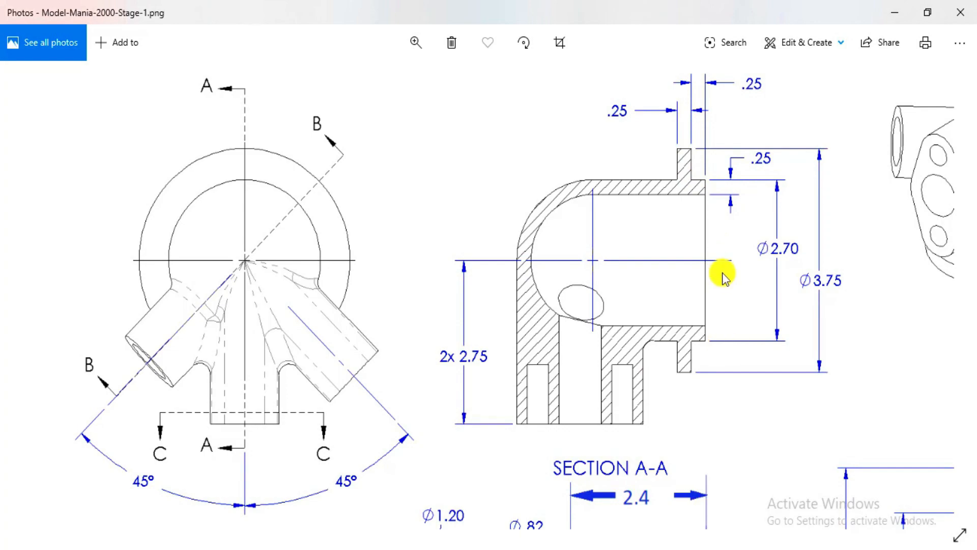
{"action": "key", "text": "alt+Tab"}
{"action": "scroll", "coordinate": [746, 311], "scroll_direction": "up", "scroll_amount": 2}
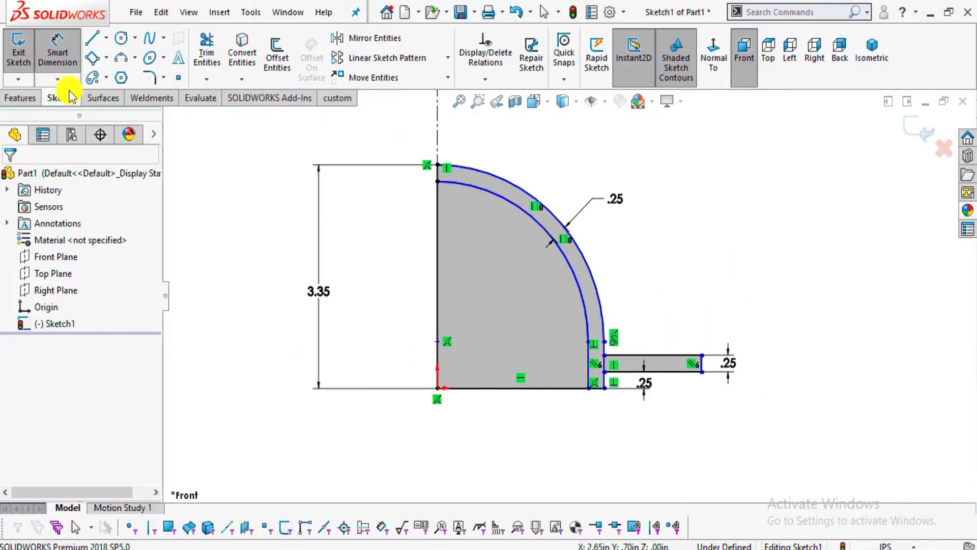
Dimension the outer wall line across the vertical centerline as a doubled 2.70 in diameter, checking the value against the drawing in Photos
{"action": "scroll", "coordinate": [613, 313], "scroll_direction": "down", "scroll_amount": 3}
{"action": "scroll", "coordinate": [613, 448], "scroll_direction": "down", "scroll_amount": 3}
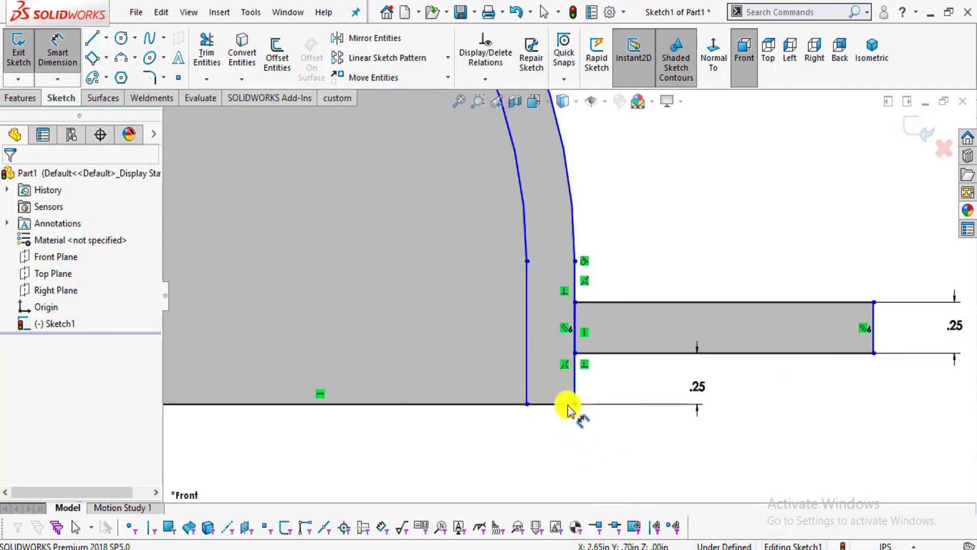
{"action": "left_click", "coordinate": [586, 377]}
{"action": "scroll", "coordinate": [606, 382], "scroll_direction": "up", "scroll_amount": 2}
{"action": "scroll", "coordinate": [560, 346], "scroll_direction": "up", "scroll_amount": 3}
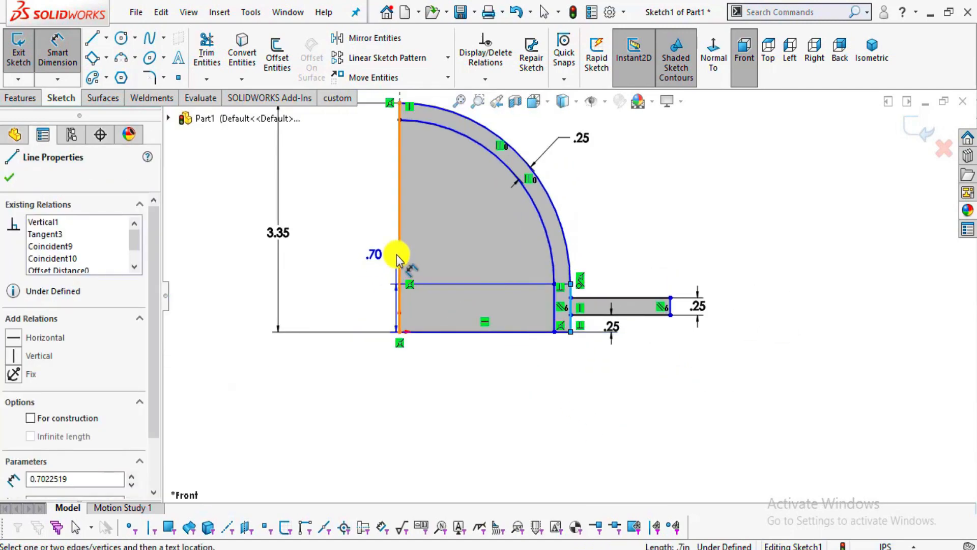
{"action": "scroll", "coordinate": [509, 315], "scroll_direction": "up", "scroll_amount": 3}
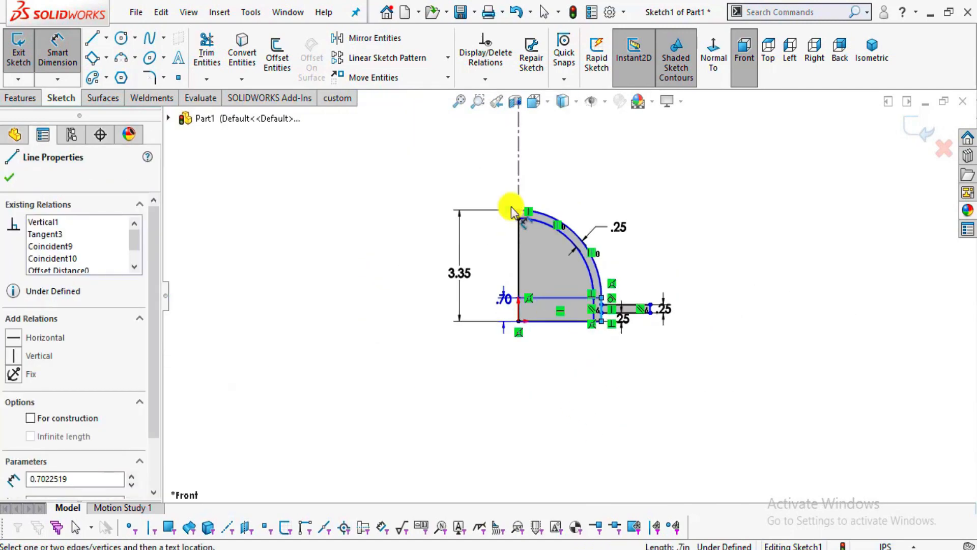
{"action": "left_click", "coordinate": [519, 182]}
{"action": "scroll", "coordinate": [570, 330], "scroll_direction": "down", "scroll_amount": 5}
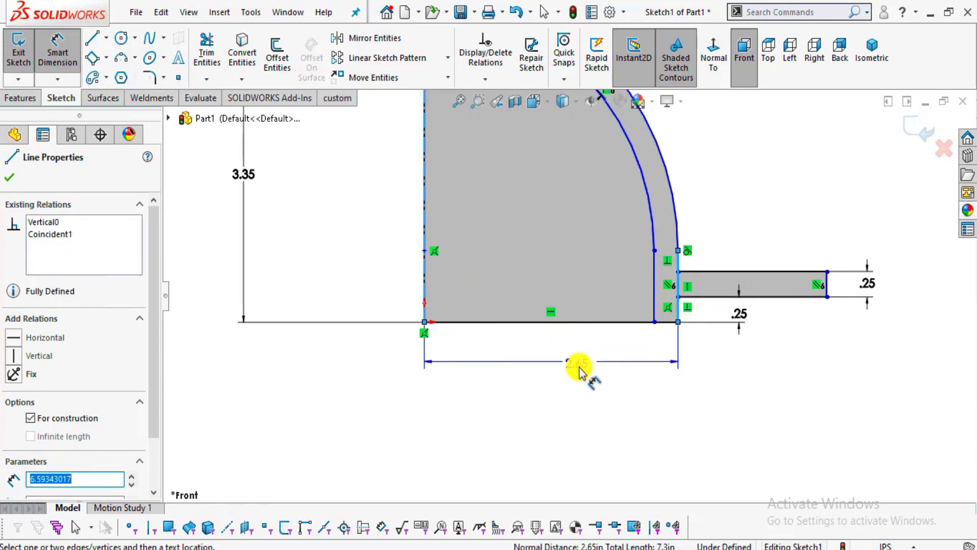
{"action": "scroll", "coordinate": [585, 381], "scroll_direction": "down", "scroll_amount": 2}
{"action": "scroll", "coordinate": [611, 392], "scroll_direction": "up", "scroll_amount": 3}
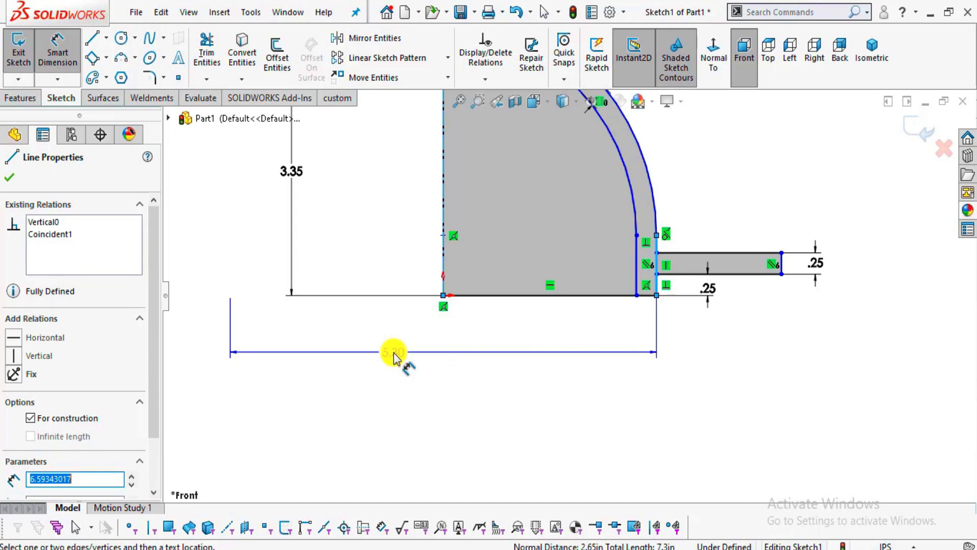
{"action": "key", "text": "alt+Tab"}
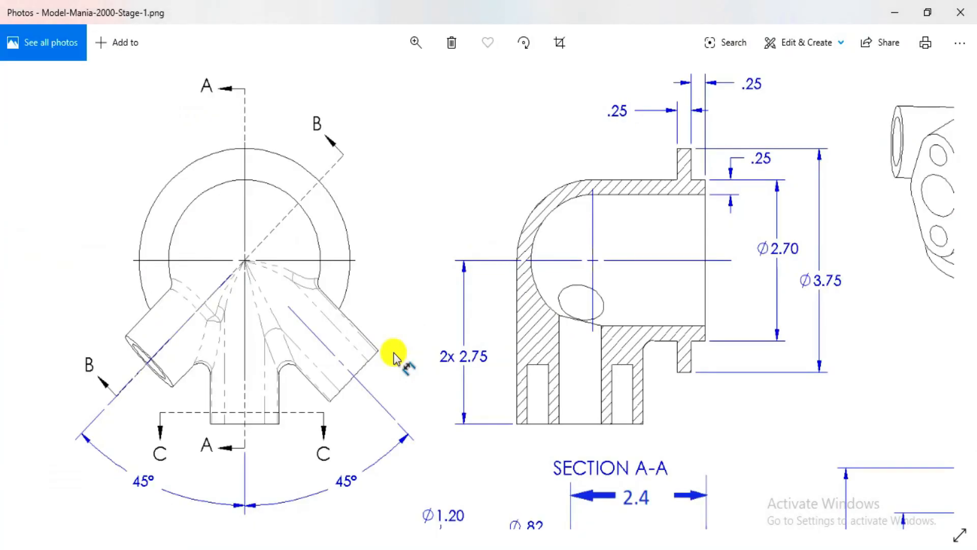
{"action": "key", "text": "alt+Tab"}
{"action": "left_click", "coordinate": [394, 354]}
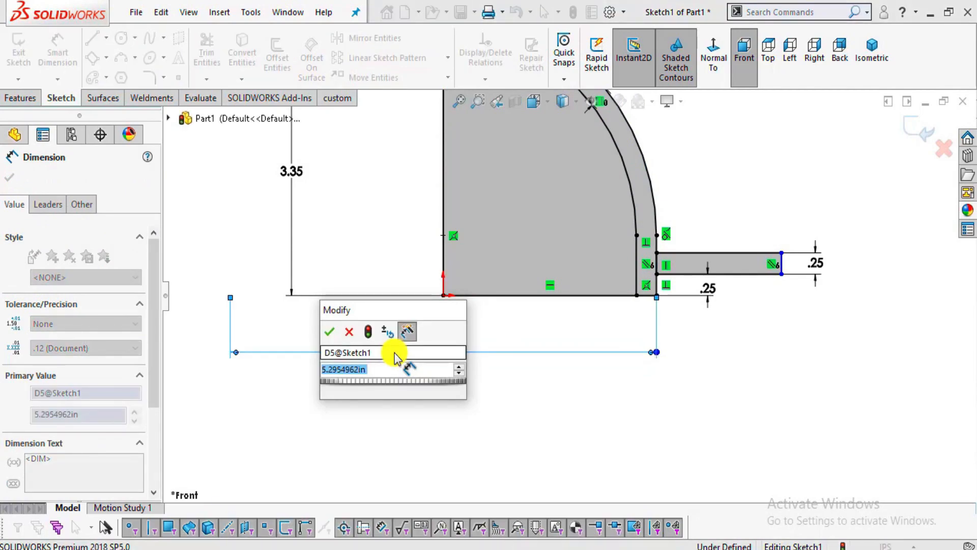
{"action": "type", "text": "2.70"}
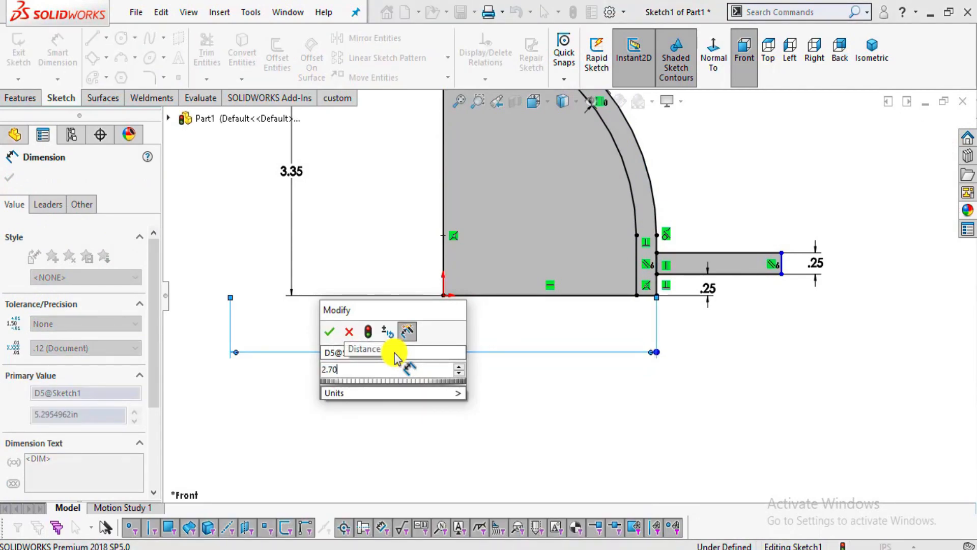
{"action": "key", "text": "Return"}
{"action": "scroll", "coordinate": [560, 300], "scroll_direction": "up", "scroll_amount": 3}
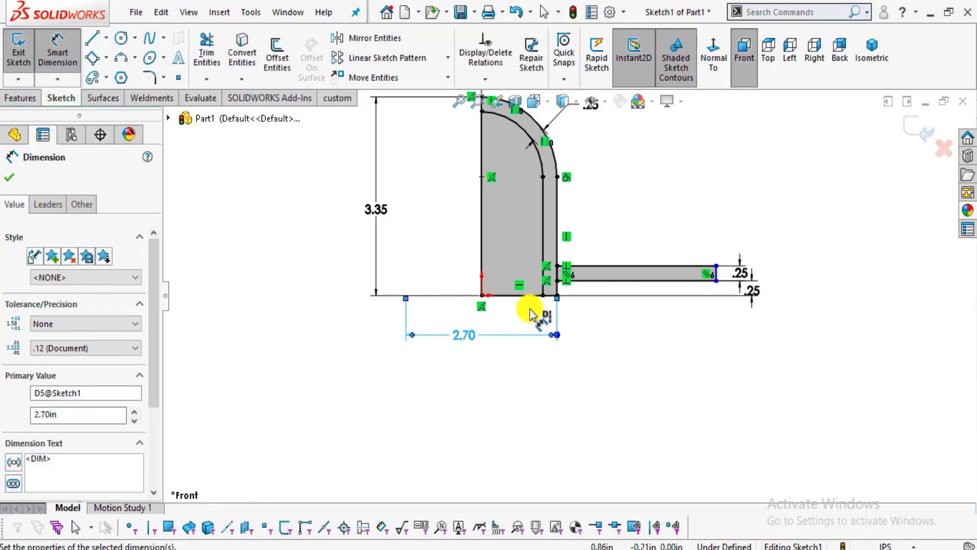
{"action": "left_click", "coordinate": [672, 367]}
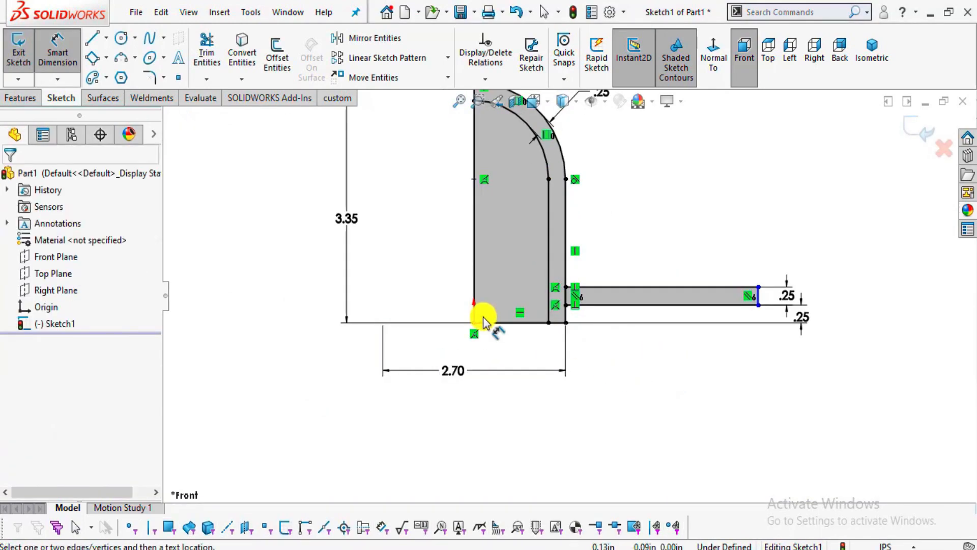
Dimension the flange's outer end line across the vertical centerline as a doubled 3.75 in diameter, checking the drawing in Photos first
{"action": "scroll", "coordinate": [484, 320], "scroll_direction": "down", "scroll_amount": 3}
{"action": "key", "text": "alt+Tab"}
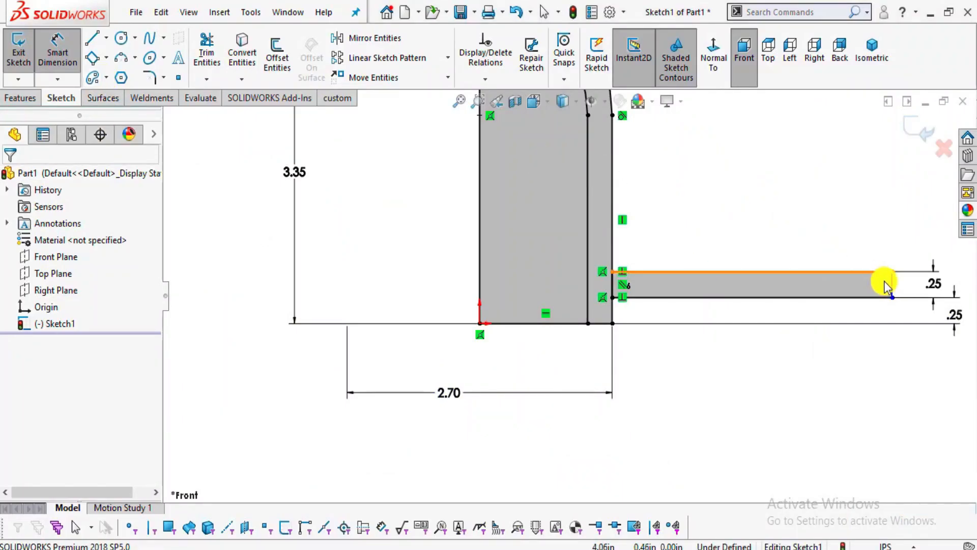
{"action": "left_click", "coordinate": [892, 272]}
{"action": "left_click", "coordinate": [893, 288]}
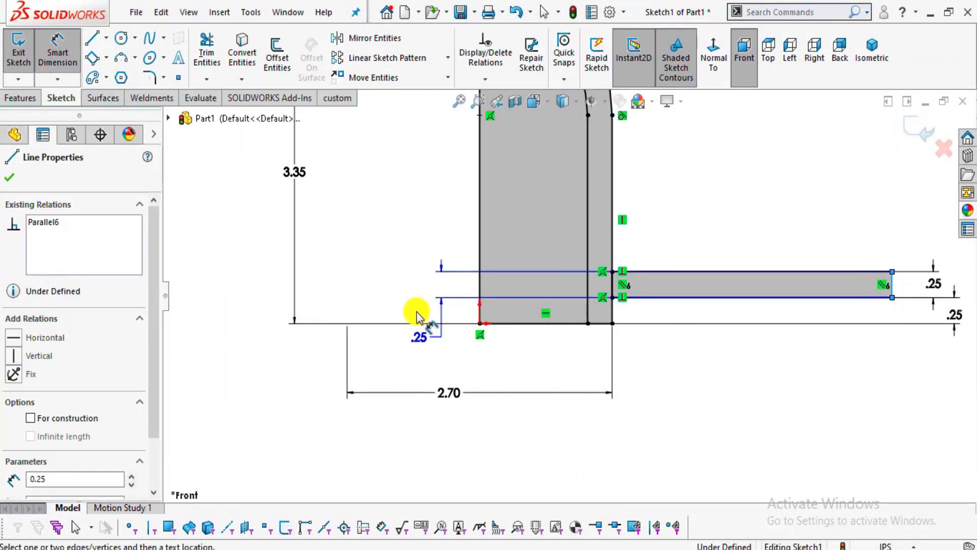
{"action": "key", "text": "f"}
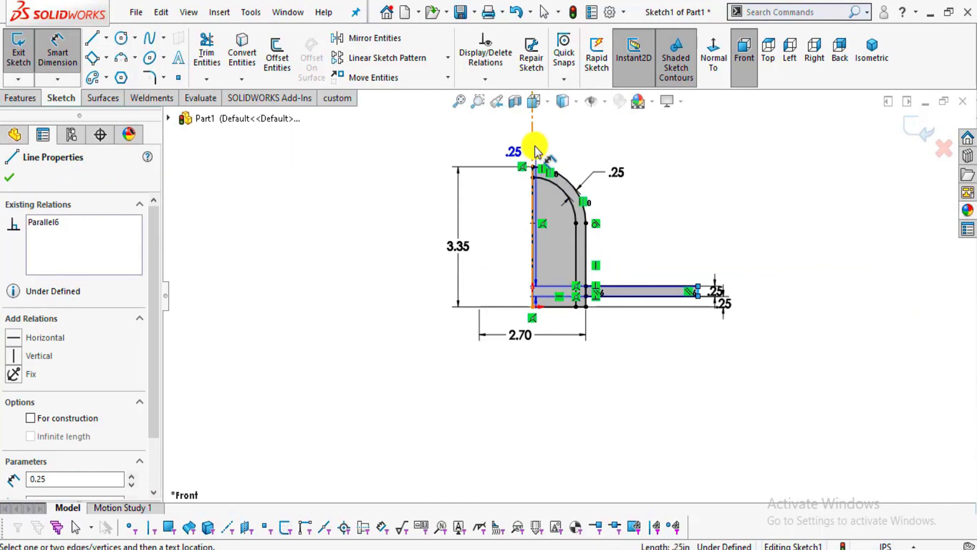
{"action": "left_click", "coordinate": [532, 142]}
{"action": "scroll", "coordinate": [556, 364], "scroll_direction": "down", "scroll_amount": 3}
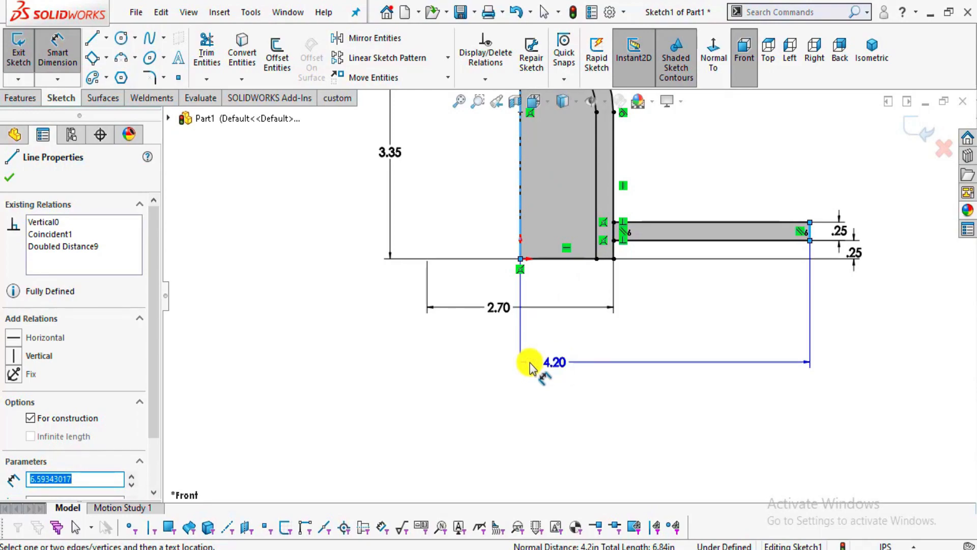
{"action": "left_click", "coordinate": [410, 356]}
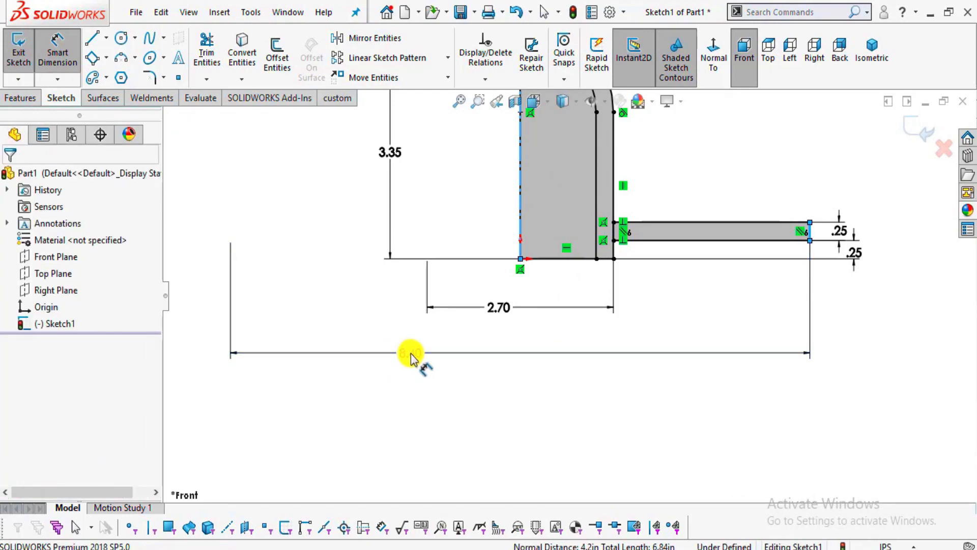
{"action": "type", "text": "3.75"}
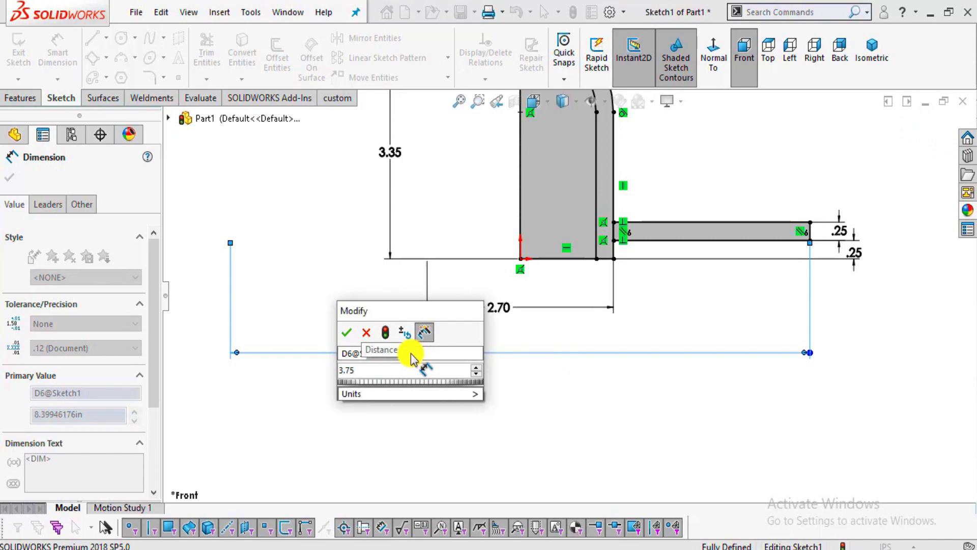
{"action": "key", "text": "Return"}
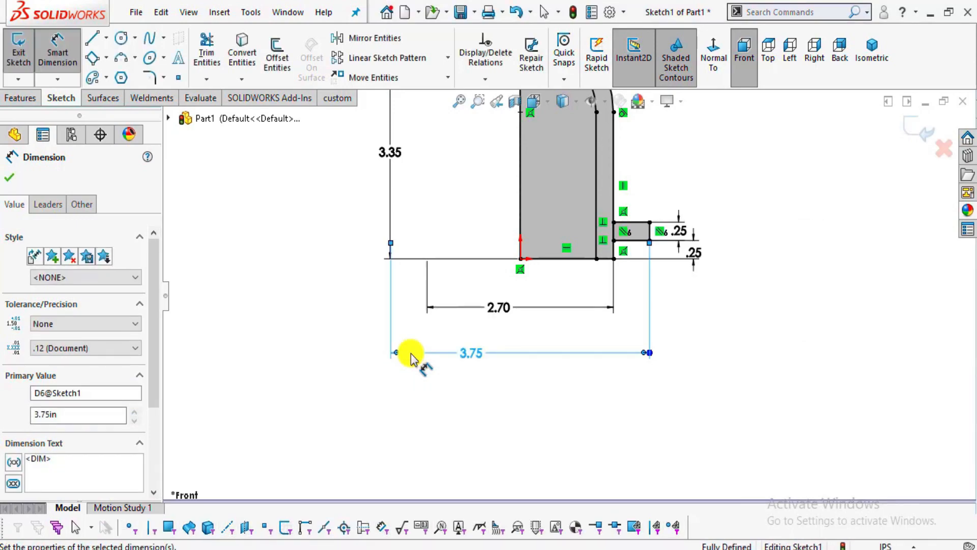
{"action": "key", "text": "f"}
{"action": "scroll", "coordinate": [565, 258], "scroll_direction": "down", "scroll_amount": 5}
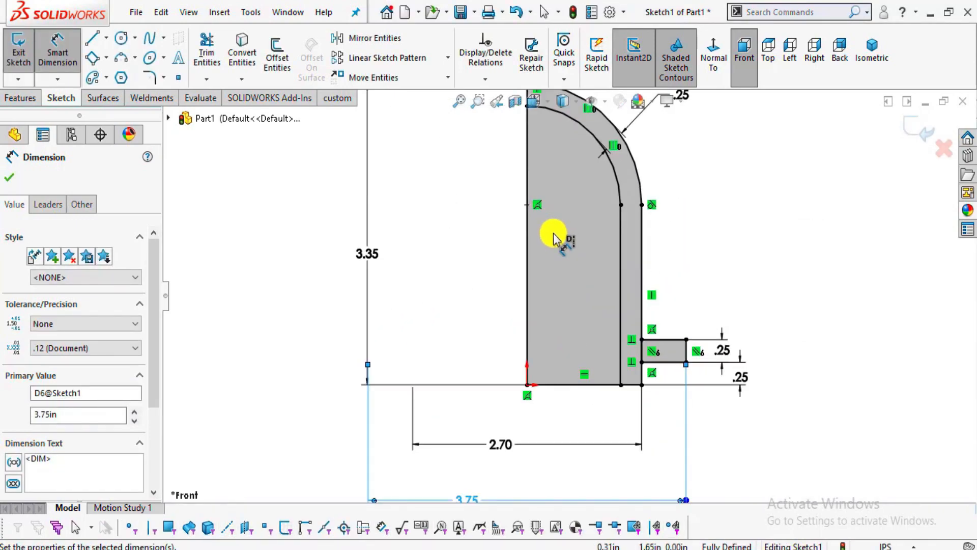
{"action": "scroll", "coordinate": [570, 245], "scroll_direction": "up", "scroll_amount": 1}
{"action": "key", "text": "Escape"}
{"action": "scroll", "coordinate": [575, 362], "scroll_direction": "up", "scroll_amount": 1}
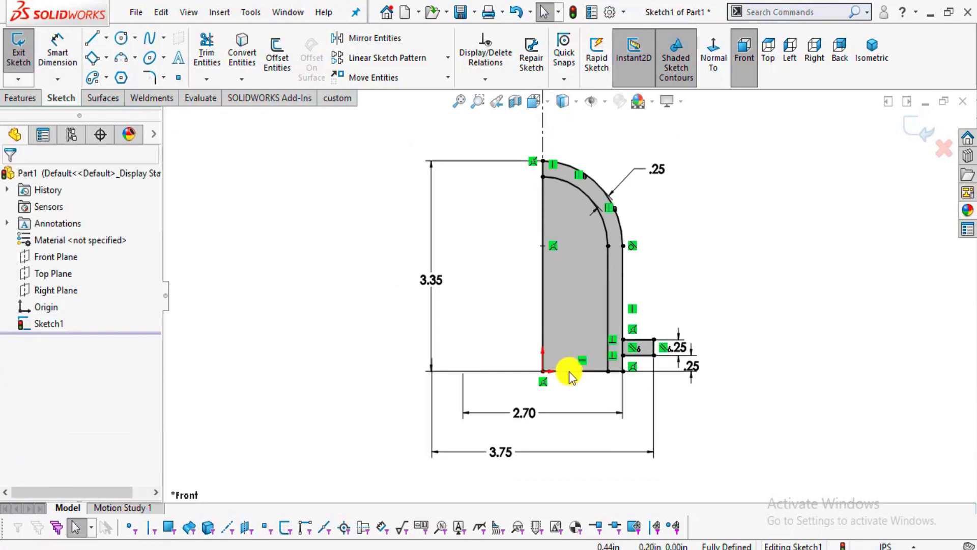
Examine the dimensioned half-section sketch, compare it with SECTION A-A in the Photos app, and return to SOLIDWORKS
{"action": "scroll", "coordinate": [554, 359], "scroll_direction": "down", "scroll_amount": 2}
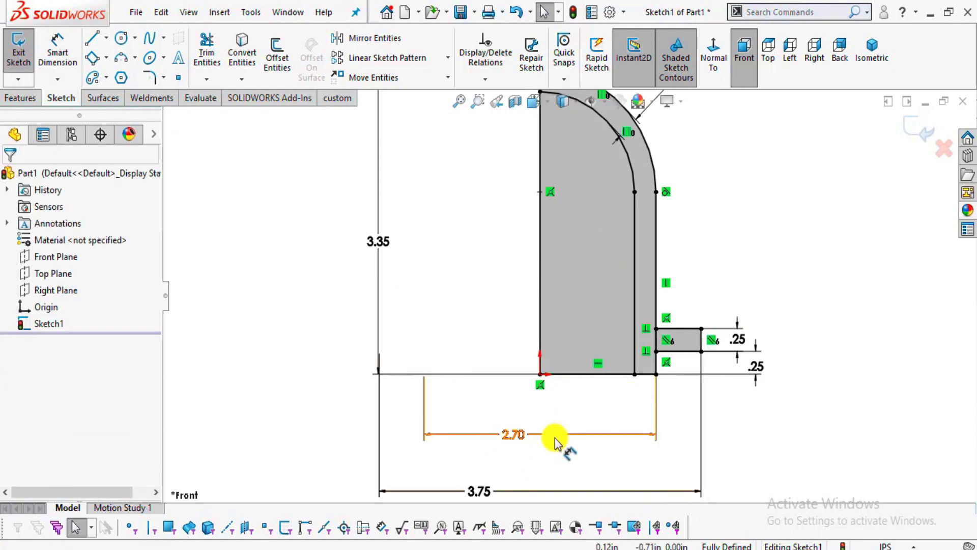
{"action": "scroll", "coordinate": [569, 295], "scroll_direction": "up", "scroll_amount": 2}
{"action": "scroll", "coordinate": [632, 203], "scroll_direction": "down", "scroll_amount": 1}
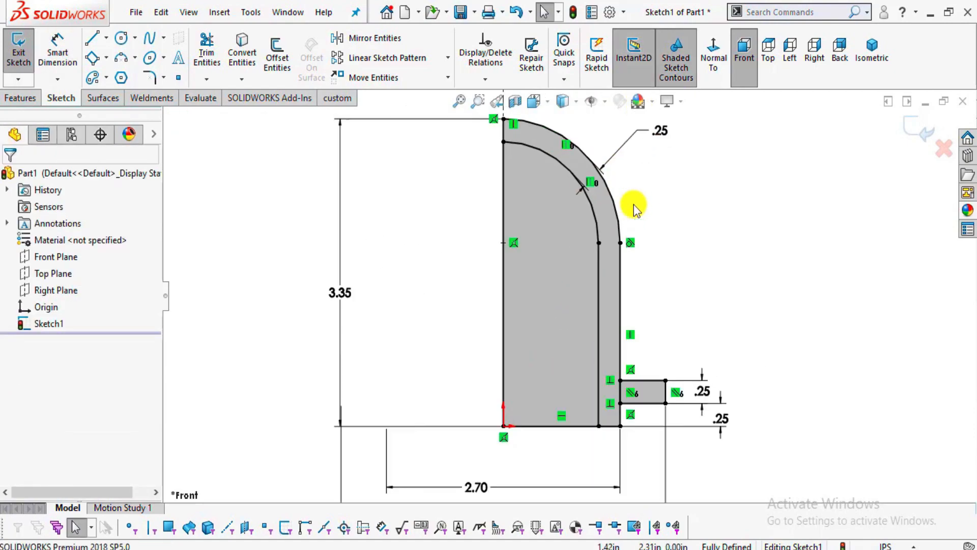
{"action": "scroll", "coordinate": [637, 236], "scroll_direction": "down", "scroll_amount": 1}
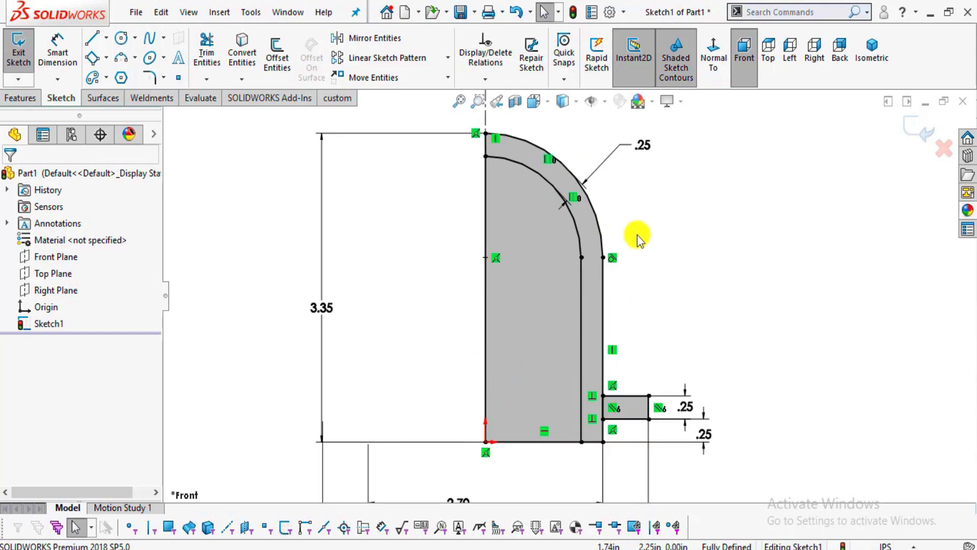
{"action": "scroll", "coordinate": [616, 305], "scroll_direction": "up", "scroll_amount": 2}
{"action": "scroll", "coordinate": [578, 377], "scroll_direction": "up", "scroll_amount": 2}
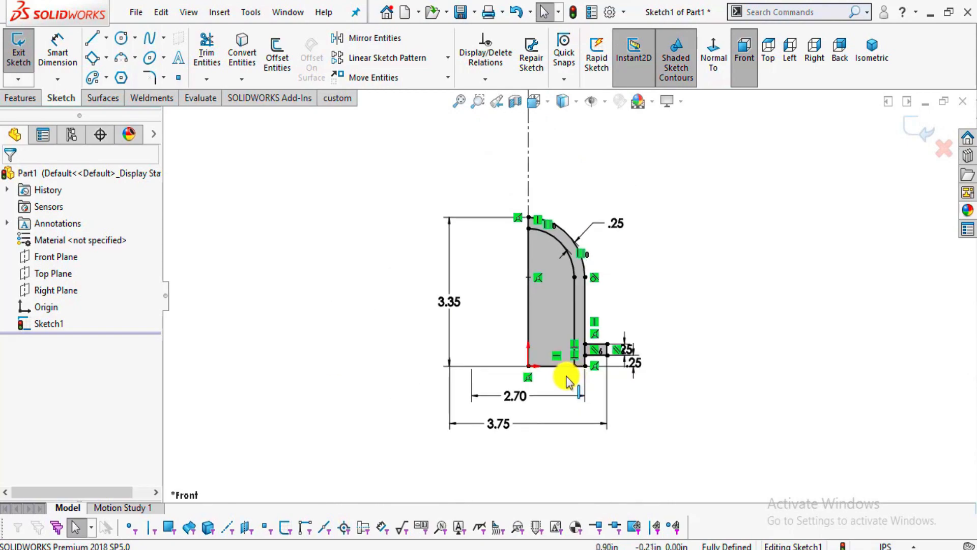
{"action": "scroll", "coordinate": [611, 340], "scroll_direction": "down", "scroll_amount": 2}
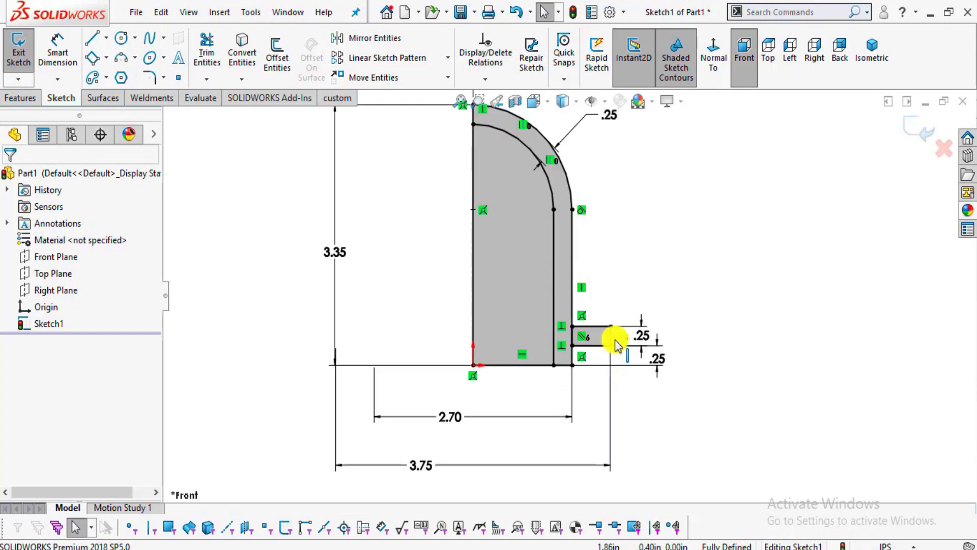
{"action": "key", "text": "alt+Tab"}
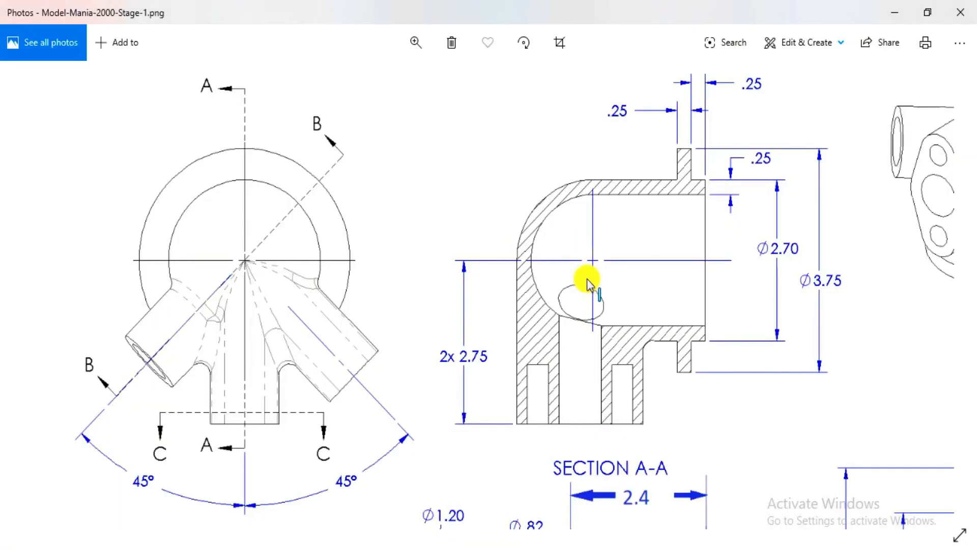
{"action": "key", "text": "alt+Tab"}
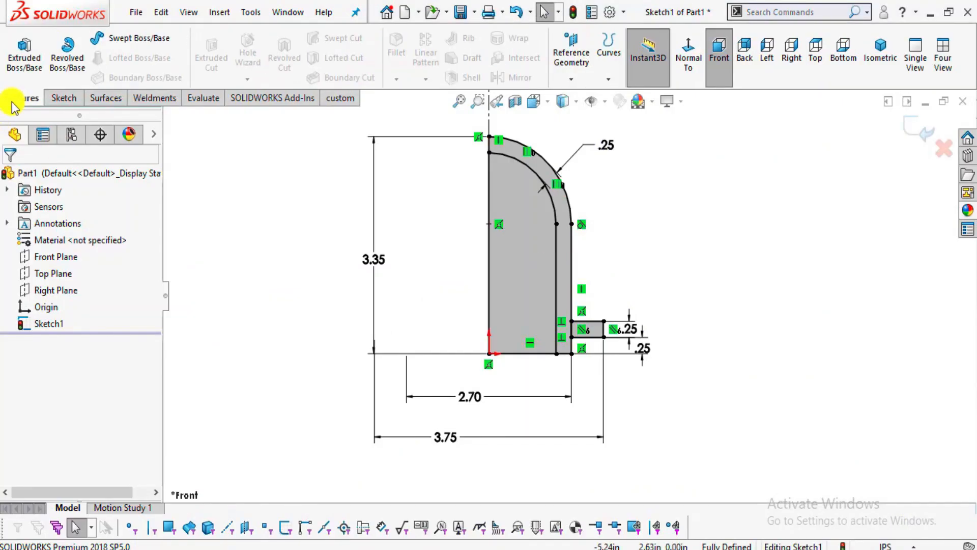
Start a Revolved Boss/Base of the half-section about the vertical centerline and turn off the Thin Feature option
{"action": "left_click", "coordinate": [66, 58]}
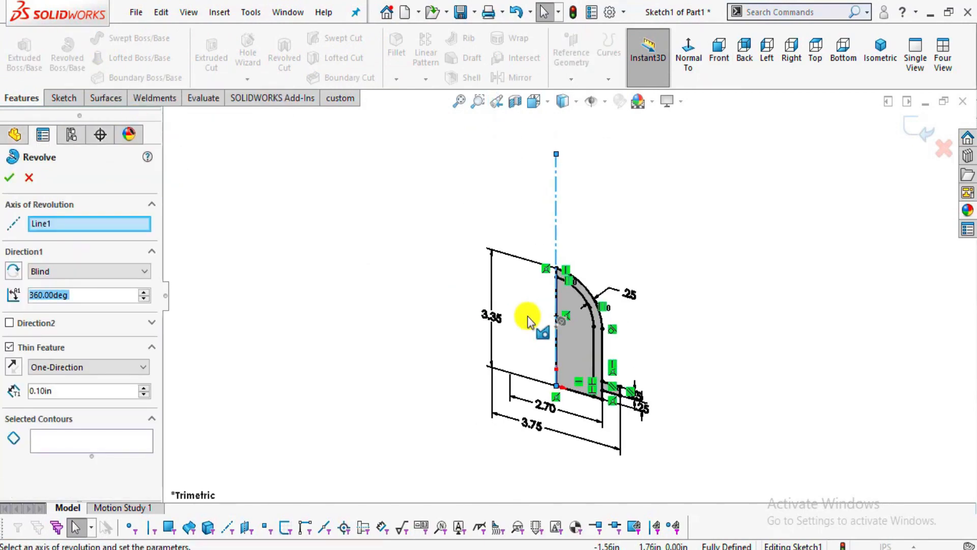
{"action": "scroll", "coordinate": [567, 328], "scroll_direction": "down", "scroll_amount": 3}
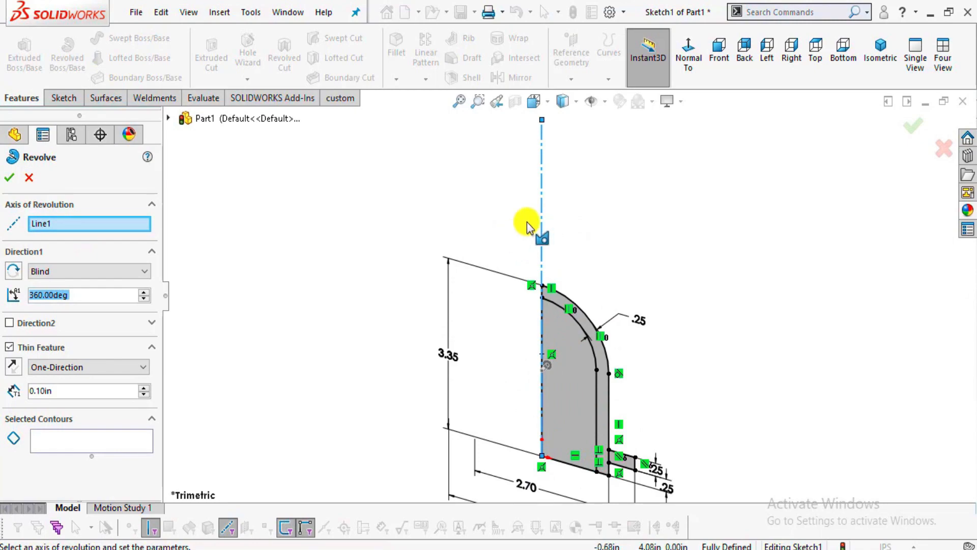
{"action": "scroll", "coordinate": [578, 356], "scroll_direction": "up", "scroll_amount": 2}
{"action": "scroll", "coordinate": [575, 363], "scroll_direction": "down", "scroll_amount": 3}
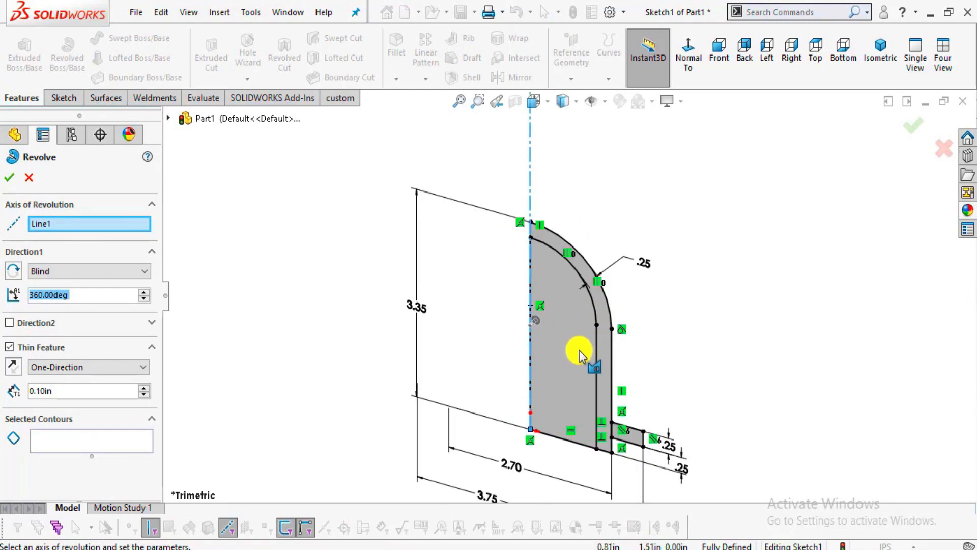
{"action": "left_click", "coordinate": [122, 439]}
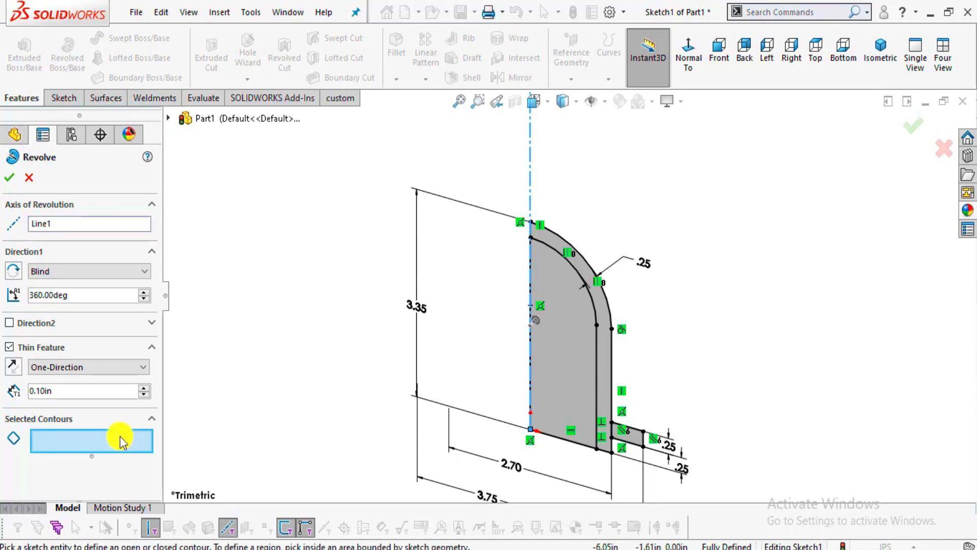
{"action": "left_click", "coordinate": [10, 349]}
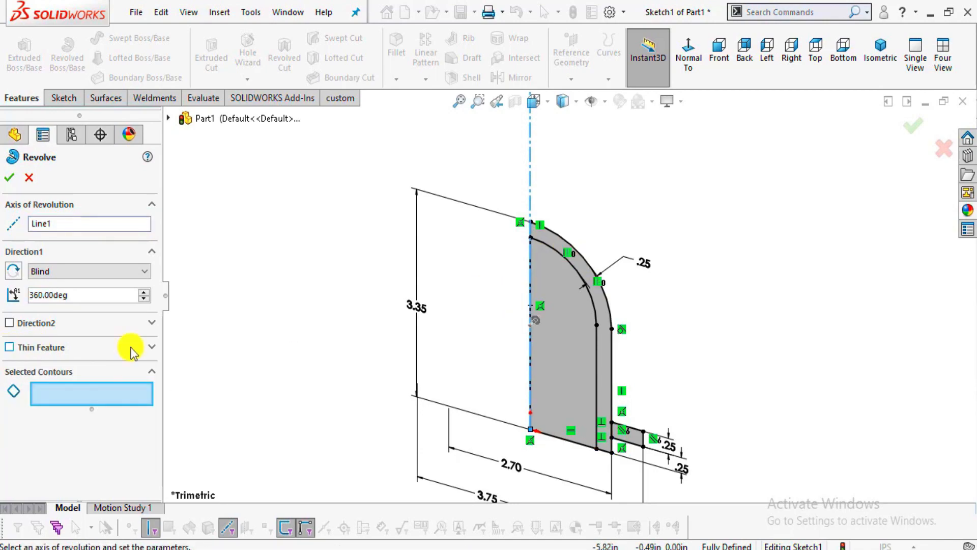
Revolve the inner, wall and flange regions of the sketch together through 360 degrees into a solid body
{"action": "left_click", "coordinate": [584, 324]}
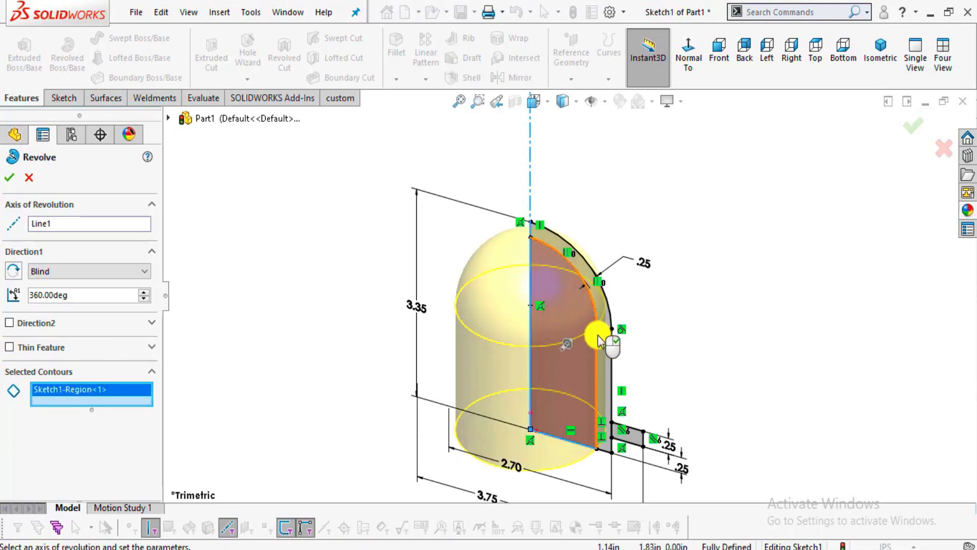
{"action": "scroll", "coordinate": [602, 337], "scroll_direction": "down", "scroll_amount": 2}
{"action": "left_click", "coordinate": [605, 351]}
{"action": "scroll", "coordinate": [627, 387], "scroll_direction": "up", "scroll_amount": 2}
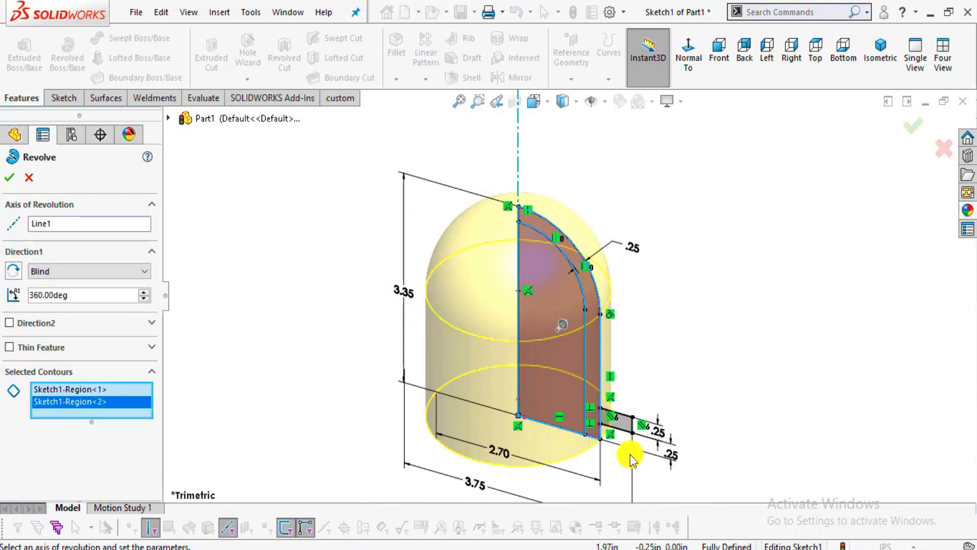
{"action": "scroll", "coordinate": [621, 392], "scroll_direction": "down", "scroll_amount": 2}
{"action": "left_click", "coordinate": [614, 395]}
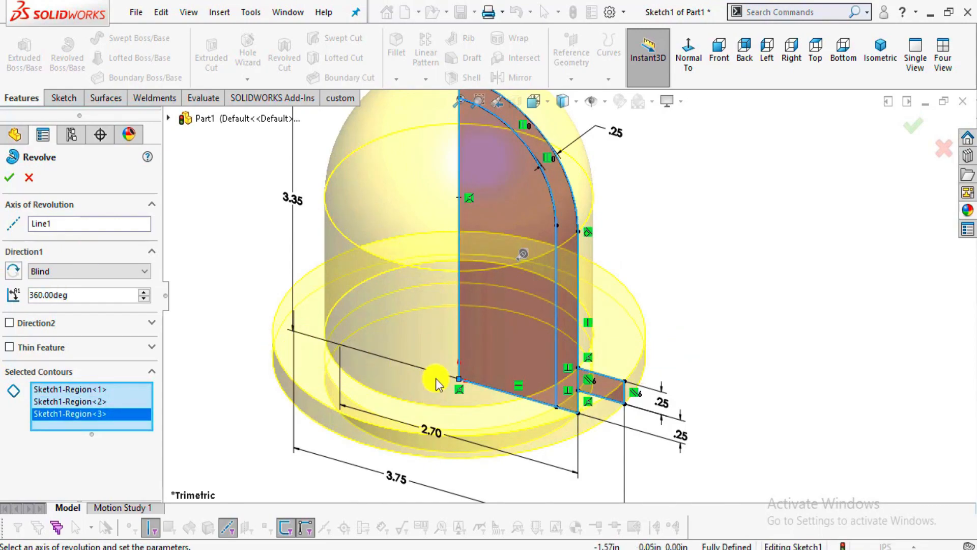
{"action": "middle_click_drag", "start_coordinate": [437, 378], "coordinate": [477, 380]}
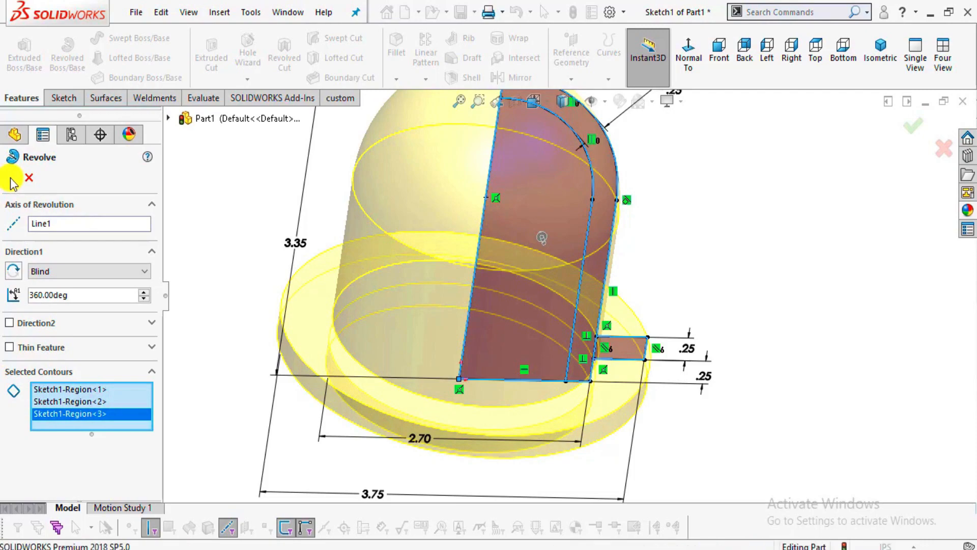
{"action": "left_click", "coordinate": [12, 182]}
{"action": "scroll", "coordinate": [555, 244], "scroll_direction": "up", "scroll_amount": 3}
{"action": "scroll", "coordinate": [567, 163], "scroll_direction": "down", "scroll_amount": 2}
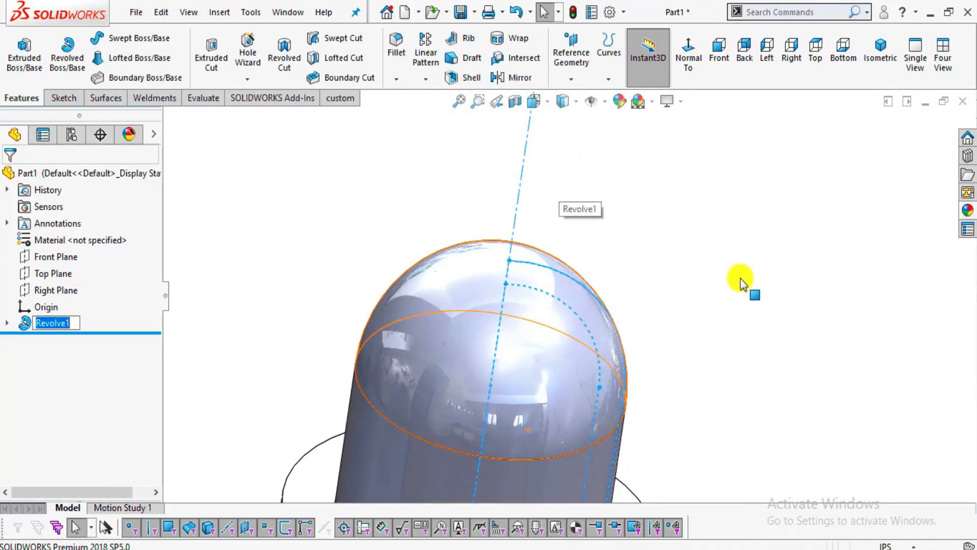
{"action": "left_click", "coordinate": [741, 280]}
Turn off RealView Graphics for the model display
{"action": "middle_click_drag", "start_coordinate": [618, 333], "coordinate": [603, 507]}
{"action": "scroll", "coordinate": [551, 280], "scroll_direction": "down", "scroll_amount": 3}
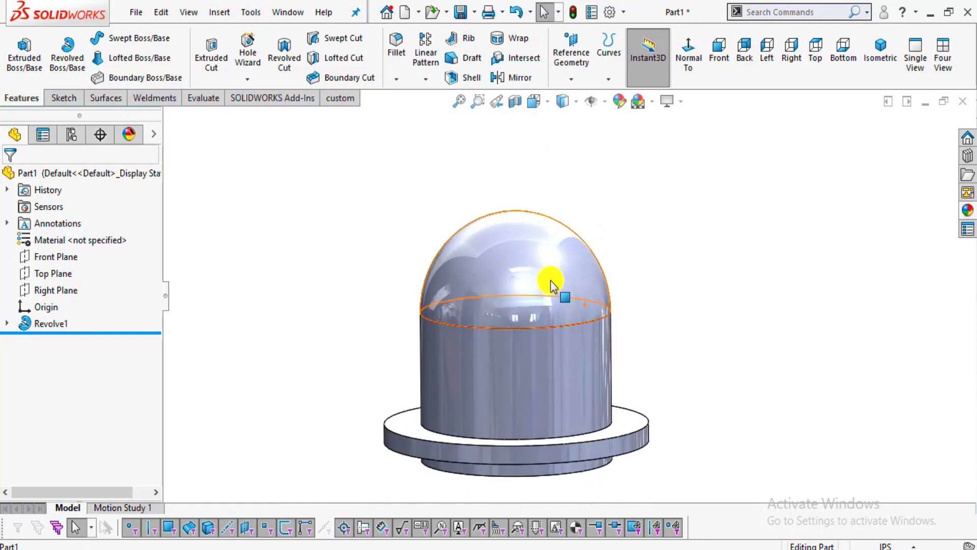
{"action": "left_click", "coordinate": [683, 101]}
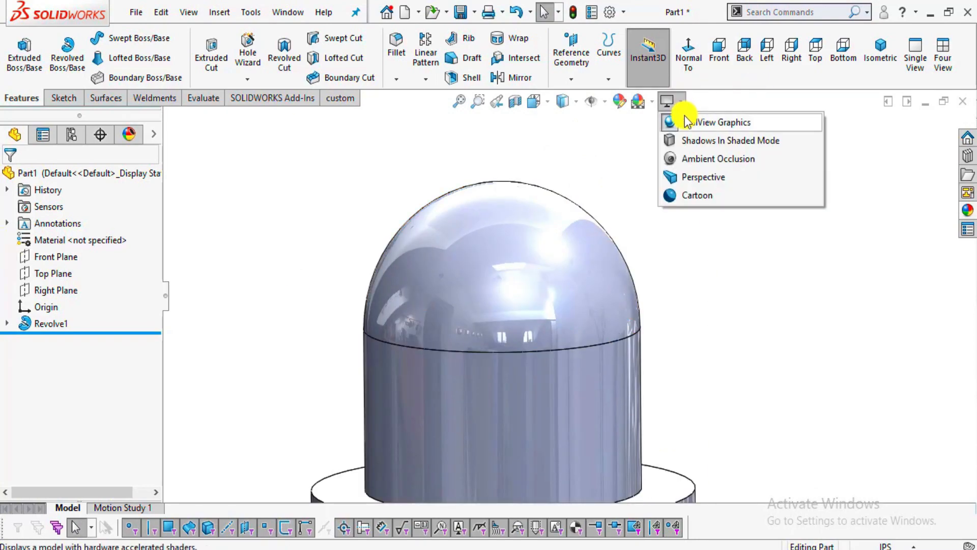
{"action": "left_click", "coordinate": [689, 123]}
{"action": "scroll", "coordinate": [568, 294], "scroll_direction": "up", "scroll_amount": 2}
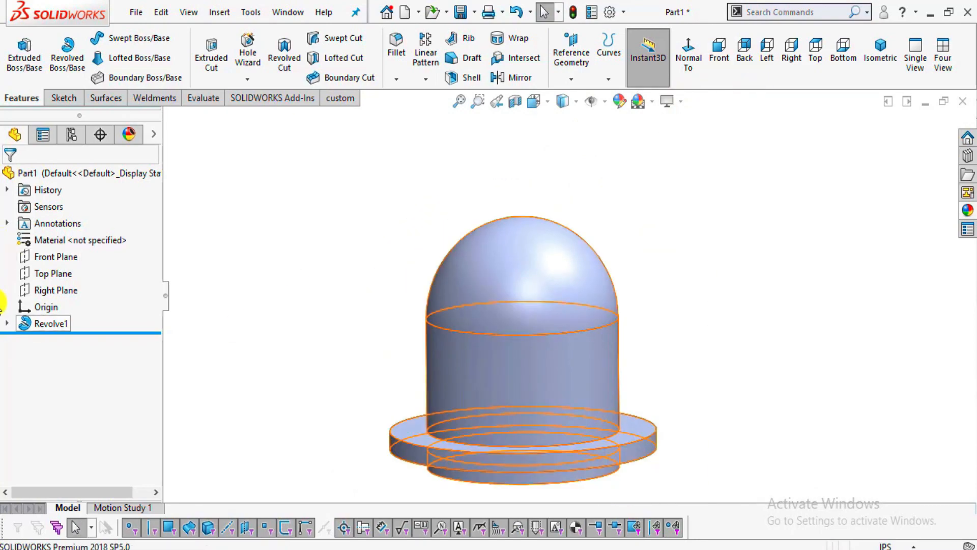
Open a new sketch on the Front Plane, viewed normal to the plane
{"action": "left_click", "coordinate": [45, 256]}
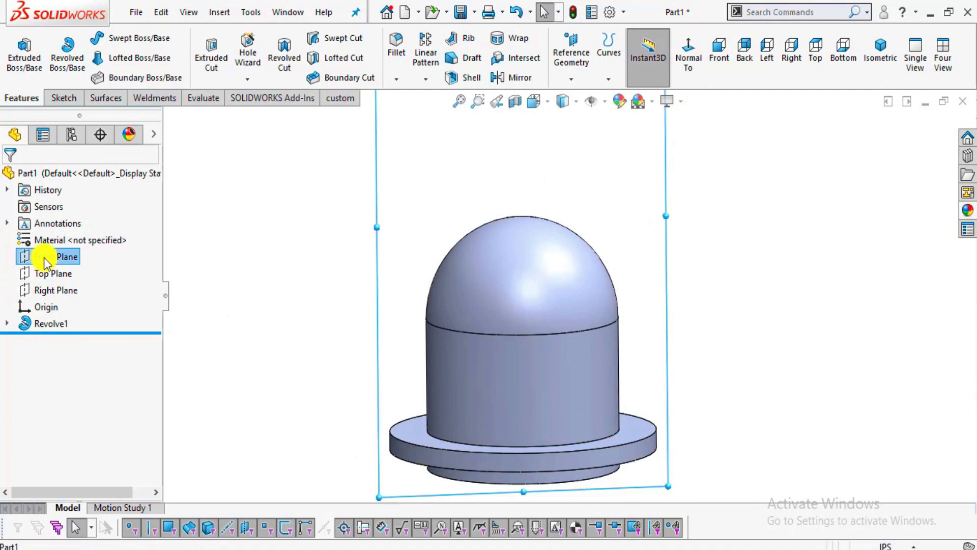
{"action": "left_click", "coordinate": [693, 56]}
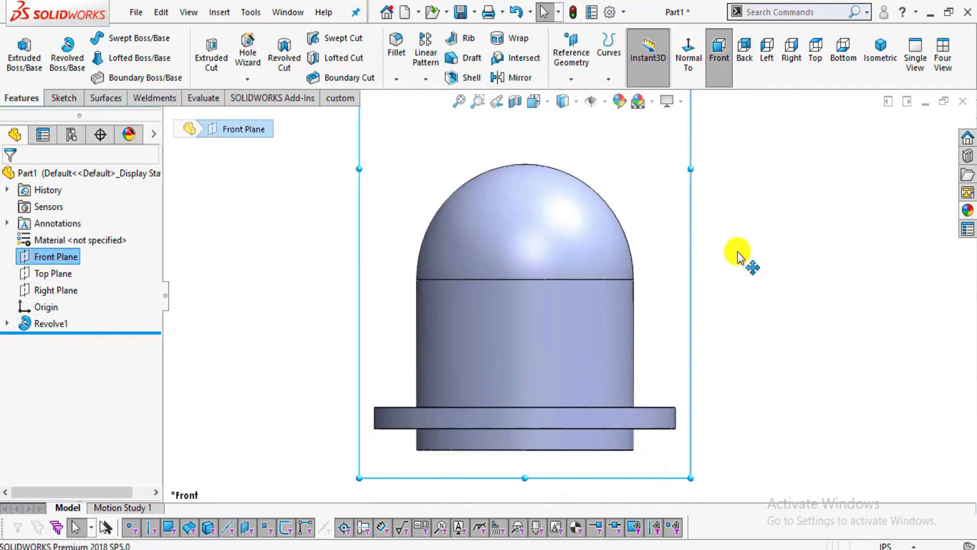
{"action": "left_click", "coordinate": [64, 98]}
{"action": "left_click", "coordinate": [21, 49]}
Examine the boss profile in SECTION C-C and the other views of the drawing in the Photos app, and return to SOLIDWORKS
{"action": "key", "text": "alt+Tab"}
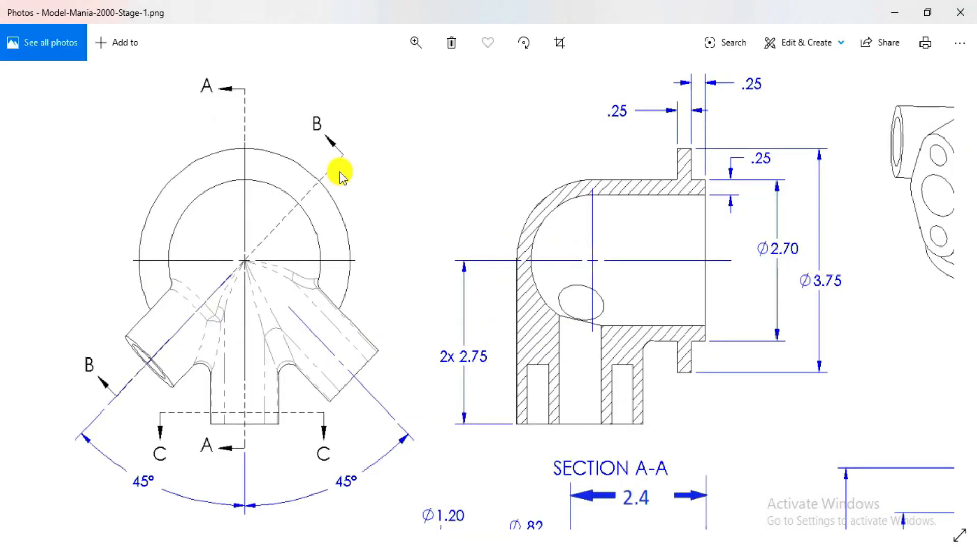
{"action": "left_click_drag", "start_coordinate": [570, 319], "coordinate": [280, 110]}
{"action": "scroll", "coordinate": [709, 382], "scroll_direction": "down", "scroll_amount": 5}
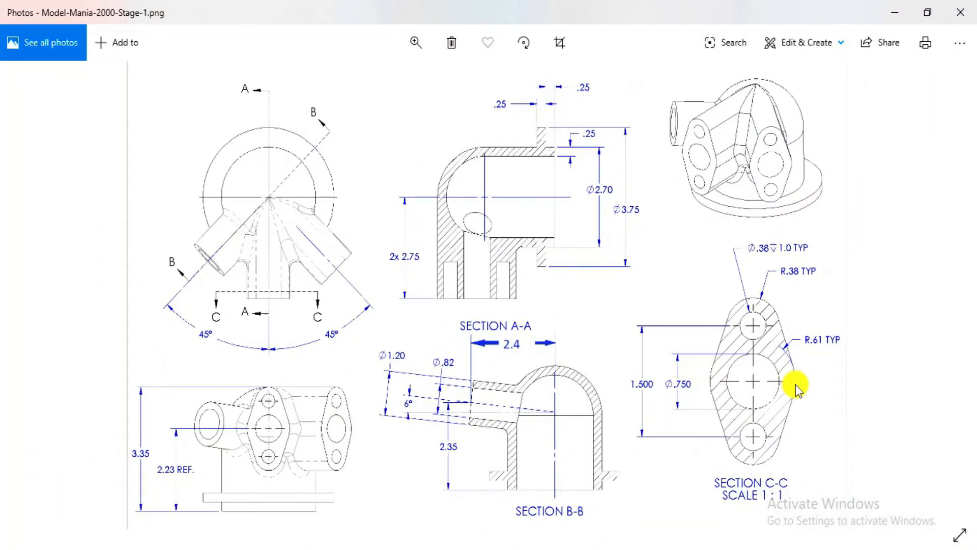
{"action": "scroll", "coordinate": [824, 382], "scroll_direction": "up", "scroll_amount": 2}
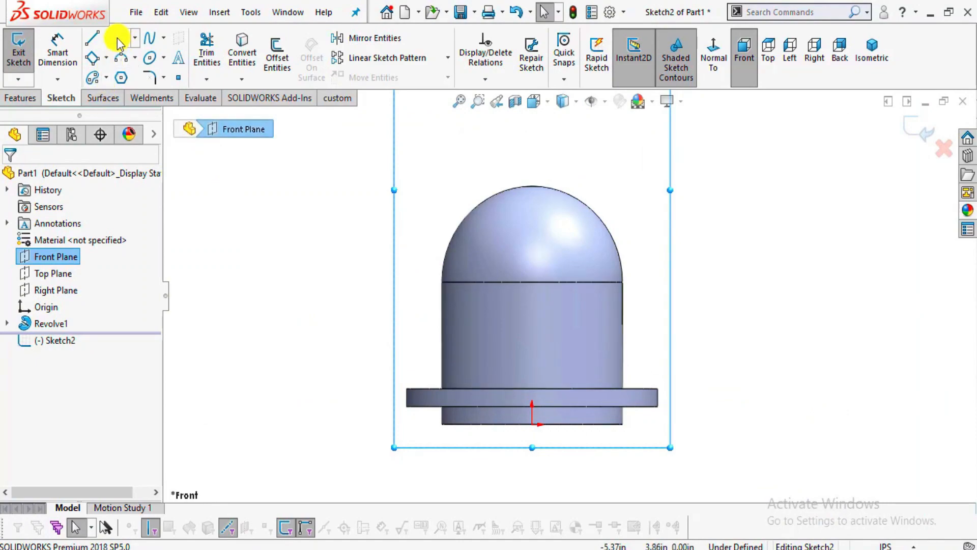
Sketch a vertical centerline about 1.59 in long, aligned with the origin and starting about 0.86 in above it
{"action": "left_click", "coordinate": [106, 38]}
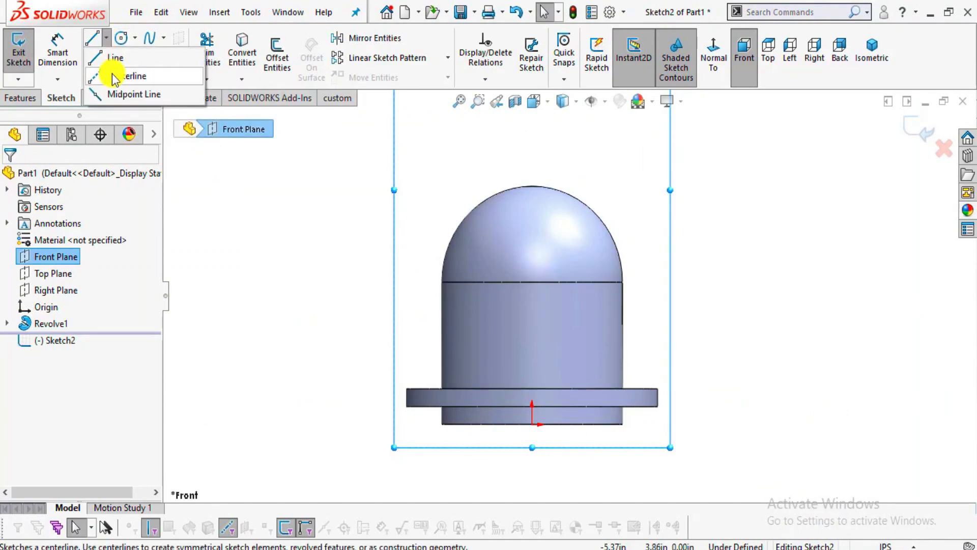
{"action": "left_click", "coordinate": [119, 71]}
{"action": "scroll", "coordinate": [648, 316], "scroll_direction": "down", "scroll_amount": 1}
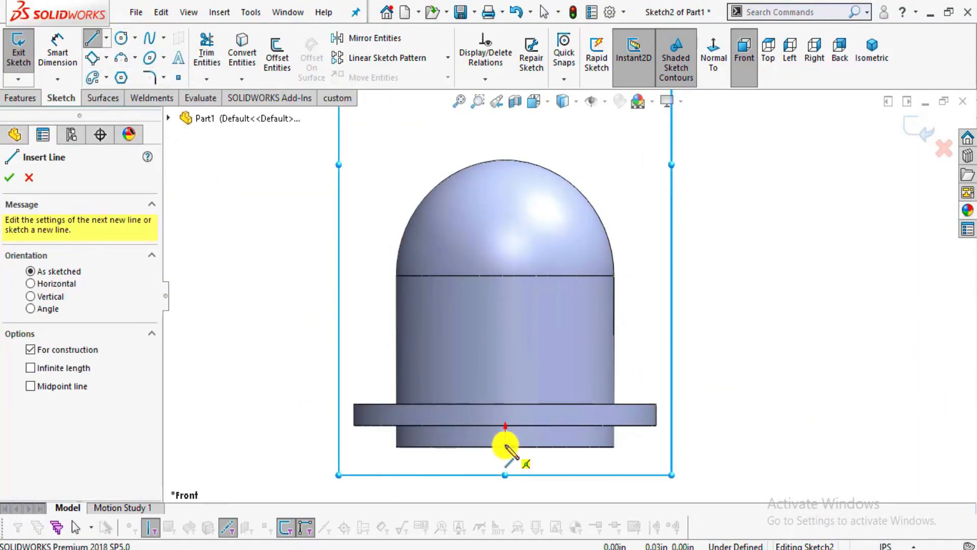
{"action": "left_click", "coordinate": [505, 431]}
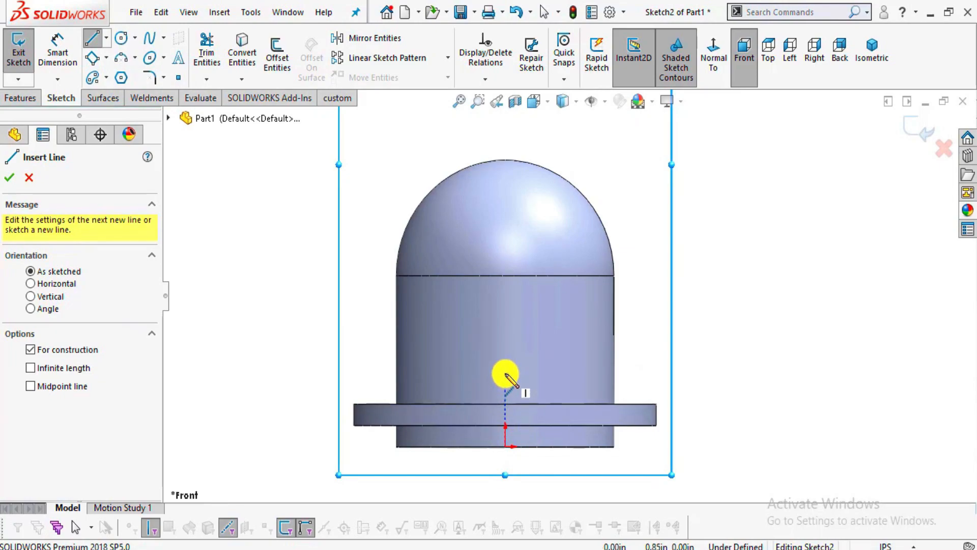
{"action": "left_click", "coordinate": [506, 374]}
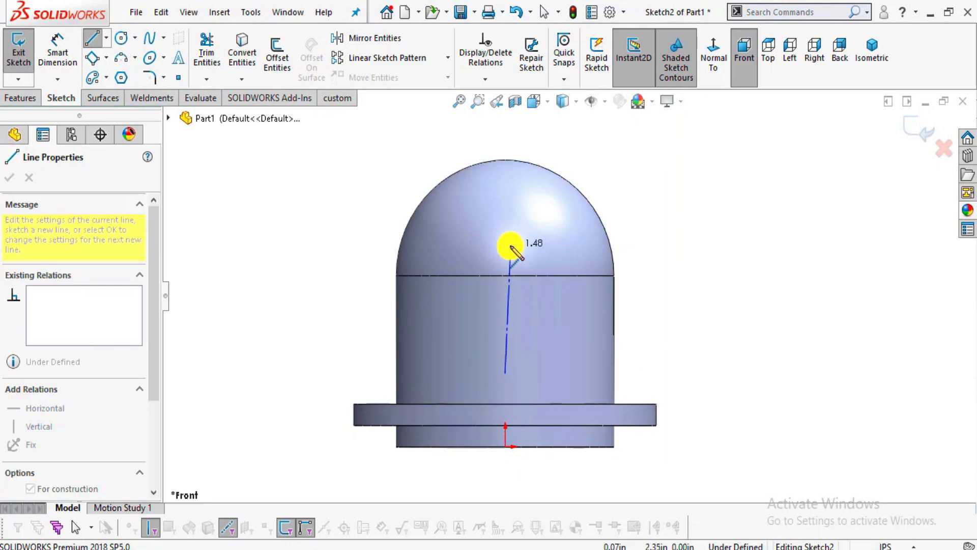
{"action": "double_click", "coordinate": [505, 237]}
{"action": "key", "text": "Escape"}
{"action": "scroll", "coordinate": [535, 259], "scroll_direction": "down", "scroll_amount": 3}
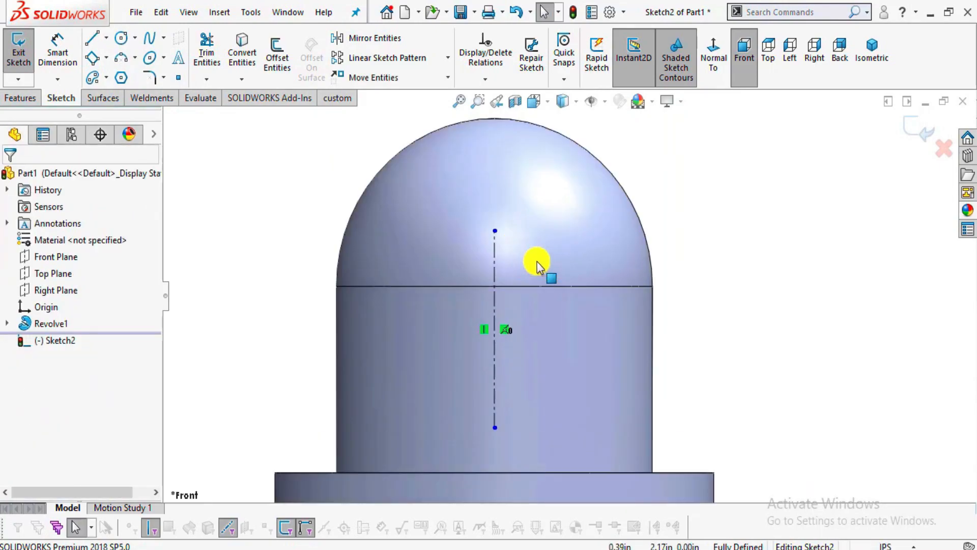
Sketch three separate circles centered on the centerline's upper end, midpoint and lower end, the lowest about 0.57 in in diameter
{"action": "left_click", "coordinate": [121, 39]}
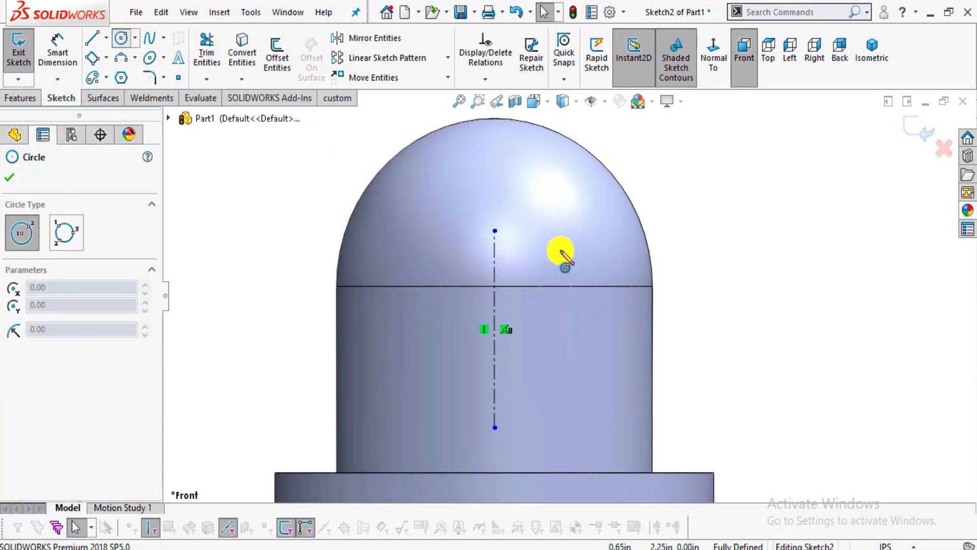
{"action": "left_click", "coordinate": [495, 231]}
{"action": "left_click", "coordinate": [528, 196]}
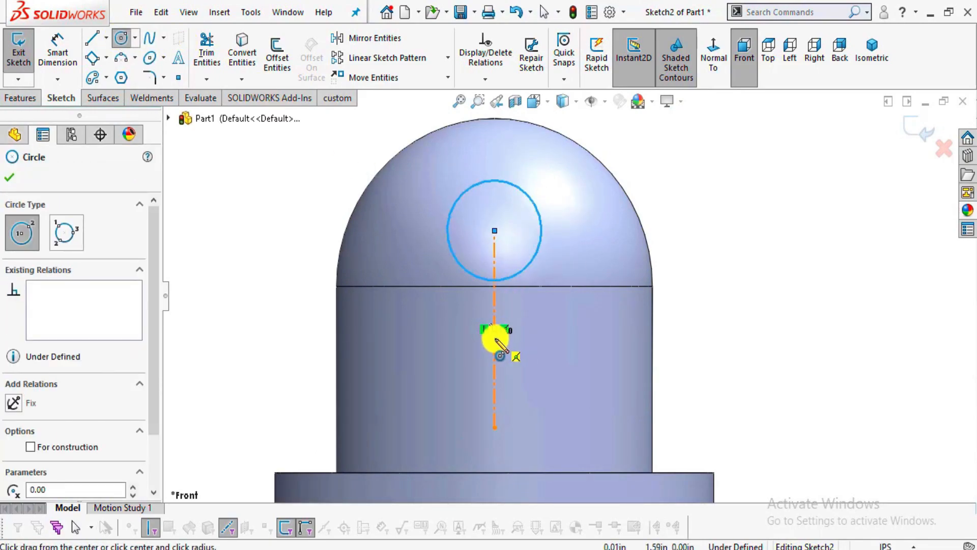
{"action": "left_click", "coordinate": [495, 330]}
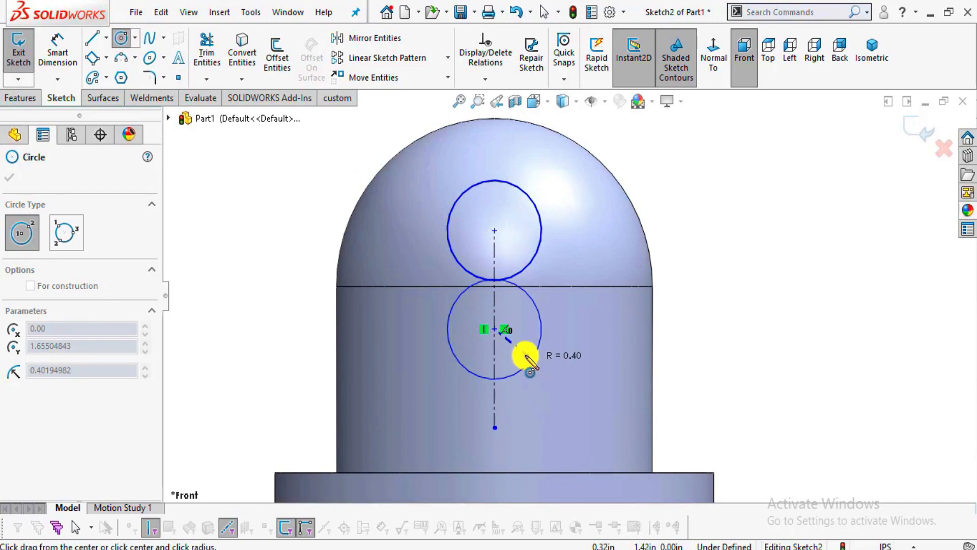
{"action": "left_click", "coordinate": [521, 356]}
{"action": "left_click", "coordinate": [494, 428]}
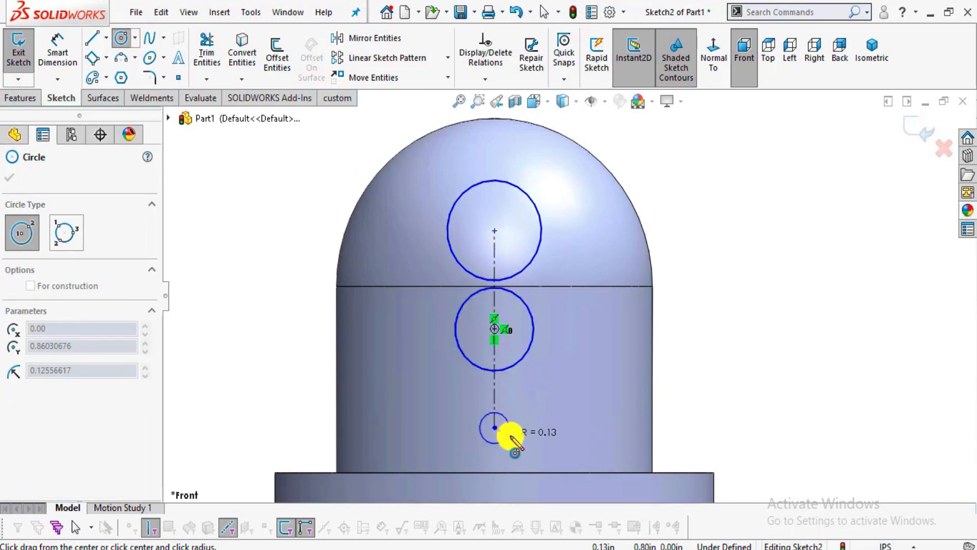
{"action": "left_click", "coordinate": [528, 429]}
{"action": "key", "text": "Escape"}
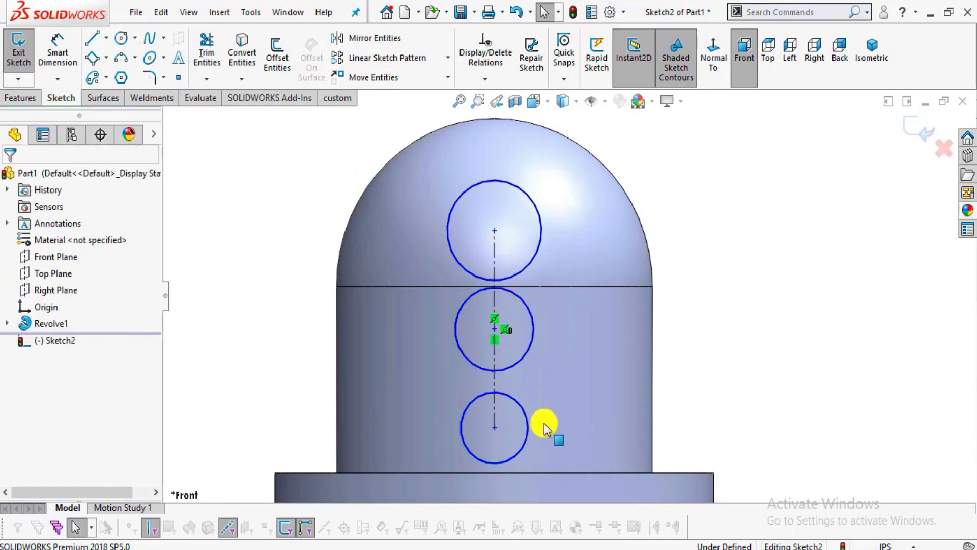
Make the circles at the centerline's upper and lower ends equal in size
{"action": "left_click", "coordinate": [534, 264]}
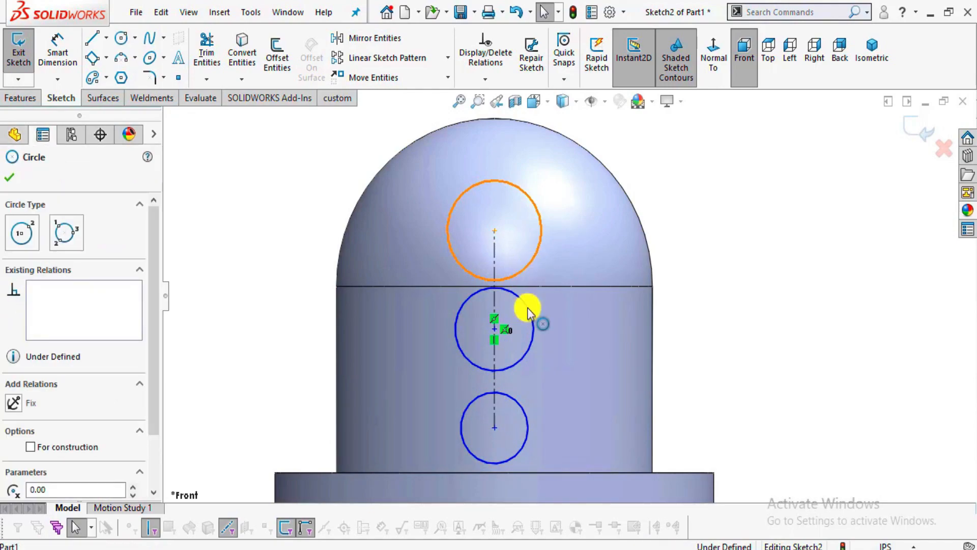
{"action": "left_click", "coordinate": [524, 417], "text": "ctrl"}
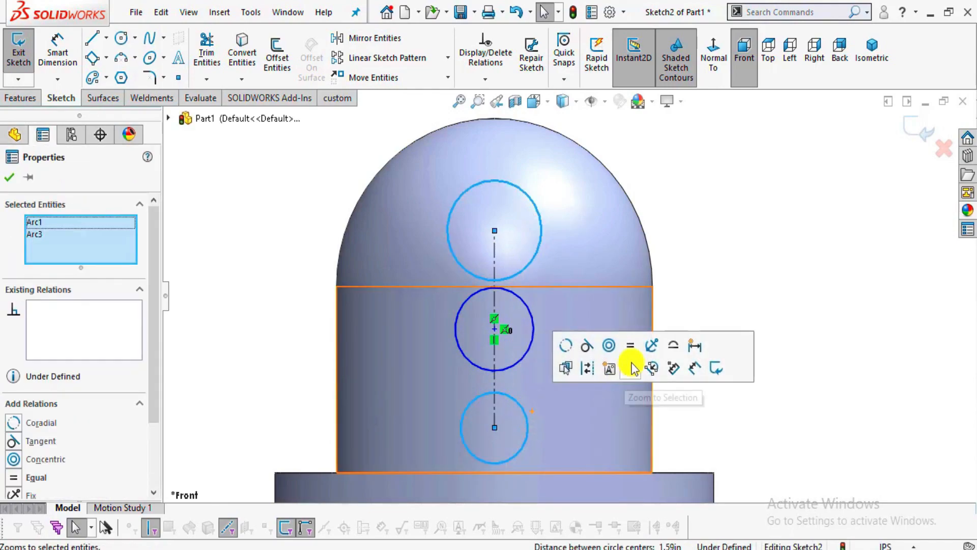
{"action": "left_click", "coordinate": [630, 346]}
{"action": "left_click", "coordinate": [710, 295]}
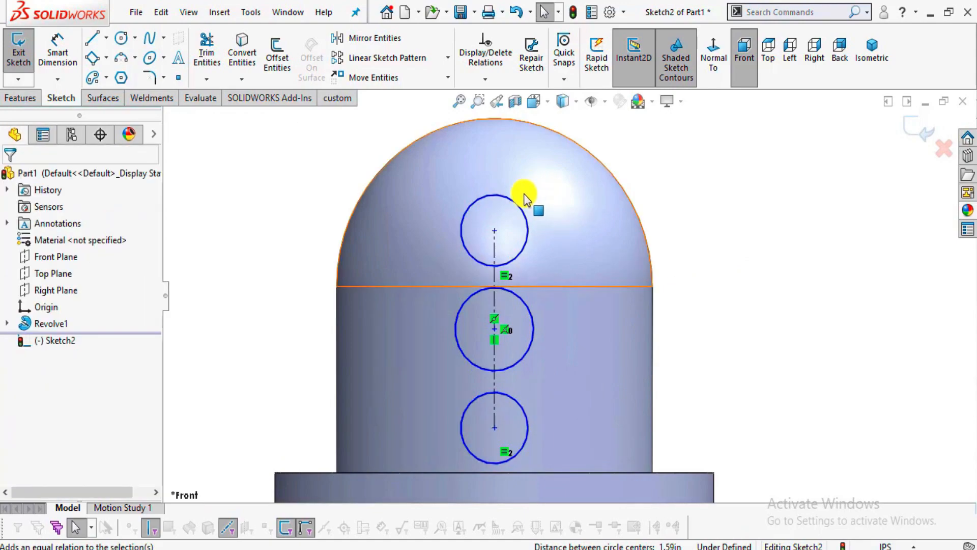
Make the upper circle tangent to the dome's silhouette edge
{"action": "left_click", "coordinate": [516, 205]}
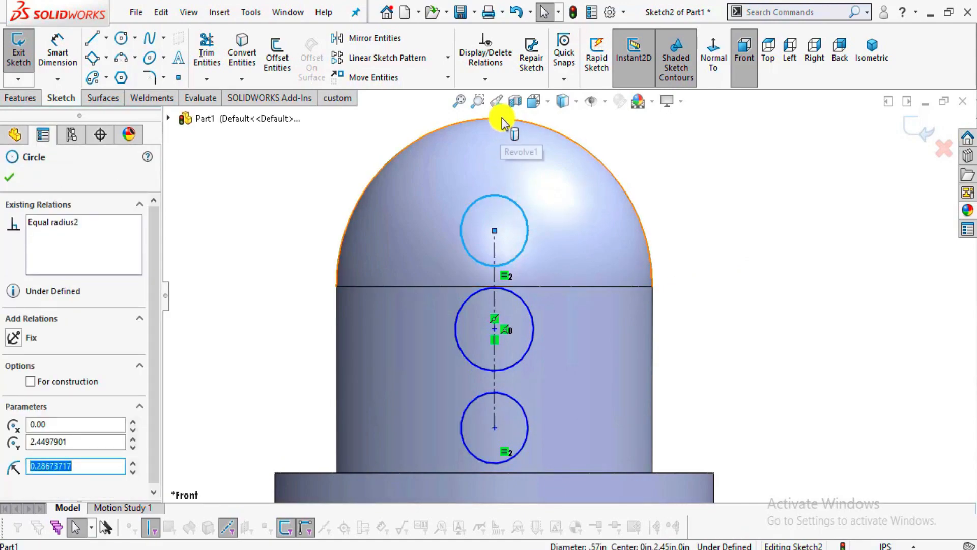
{"action": "left_click", "coordinate": [503, 121], "text": "ctrl"}
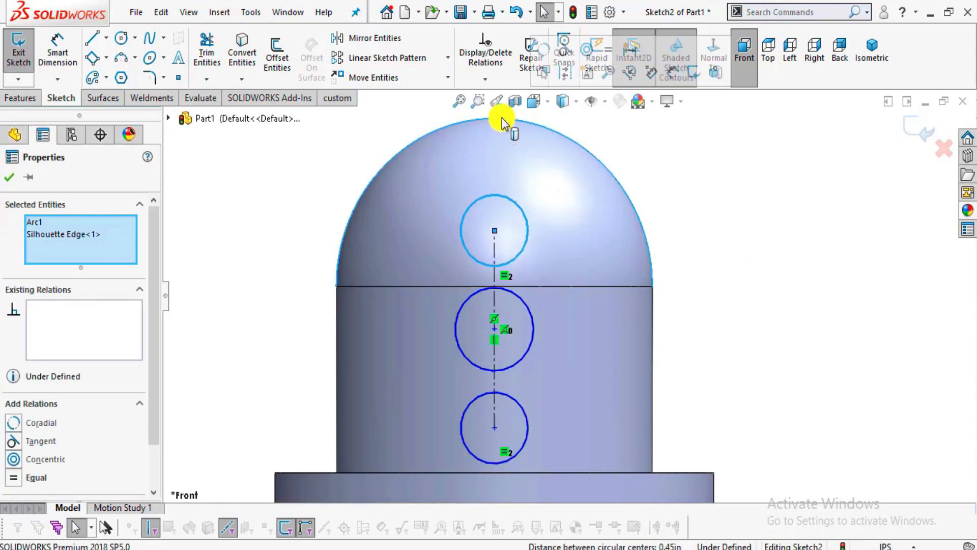
{"action": "left_click", "coordinate": [568, 50]}
{"action": "scroll", "coordinate": [649, 251], "scroll_direction": "up", "scroll_amount": 2}
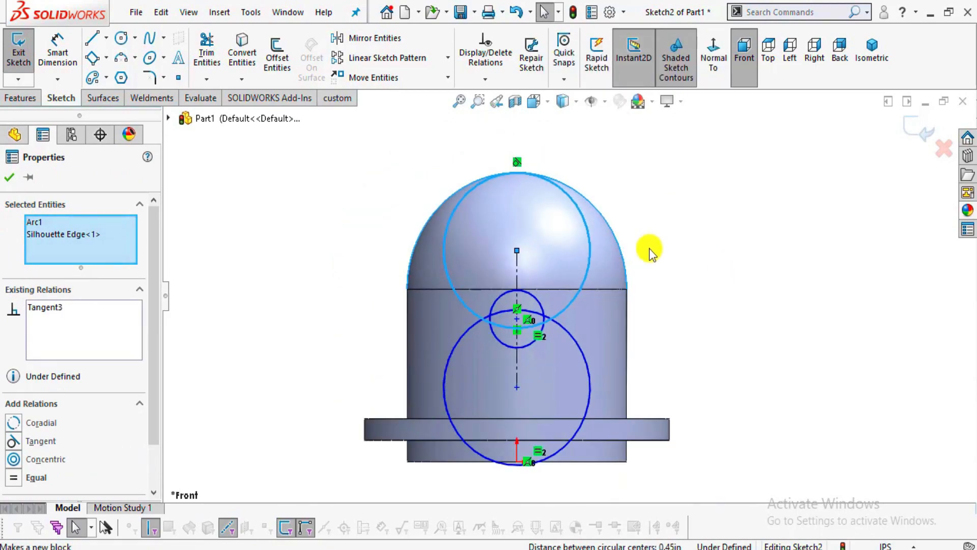
{"action": "scroll", "coordinate": [644, 249], "scroll_direction": "down", "scroll_amount": 1}
{"action": "left_click", "coordinate": [644, 249]}
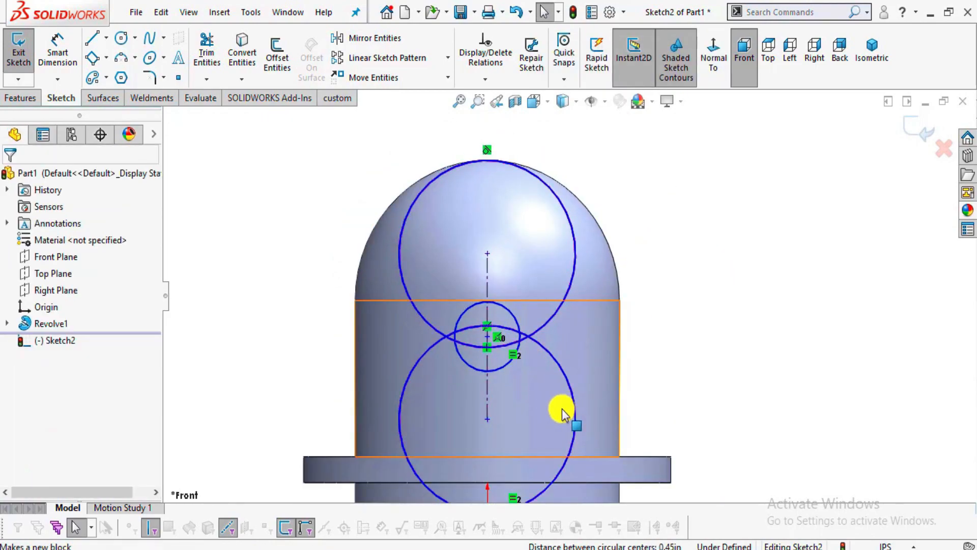
Undo the tangency between the upper circle and the dome's silhouette edge, along with the resulting change in circle size
{"action": "scroll", "coordinate": [555, 400], "scroll_direction": "up", "scroll_amount": 1}
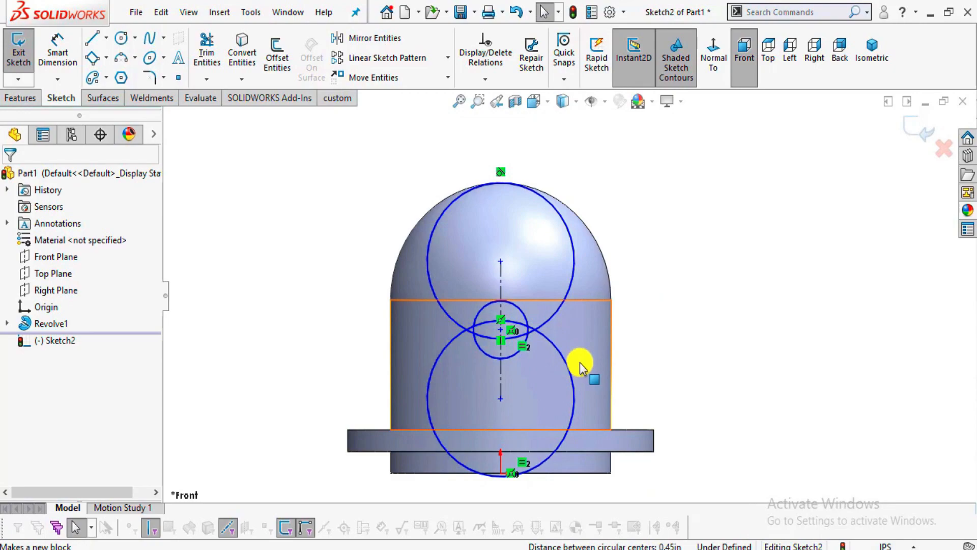
{"action": "key", "text": "ctrl+z"}
{"action": "scroll", "coordinate": [511, 326], "scroll_direction": "down", "scroll_amount": 1}
{"action": "key", "text": "Escape"}
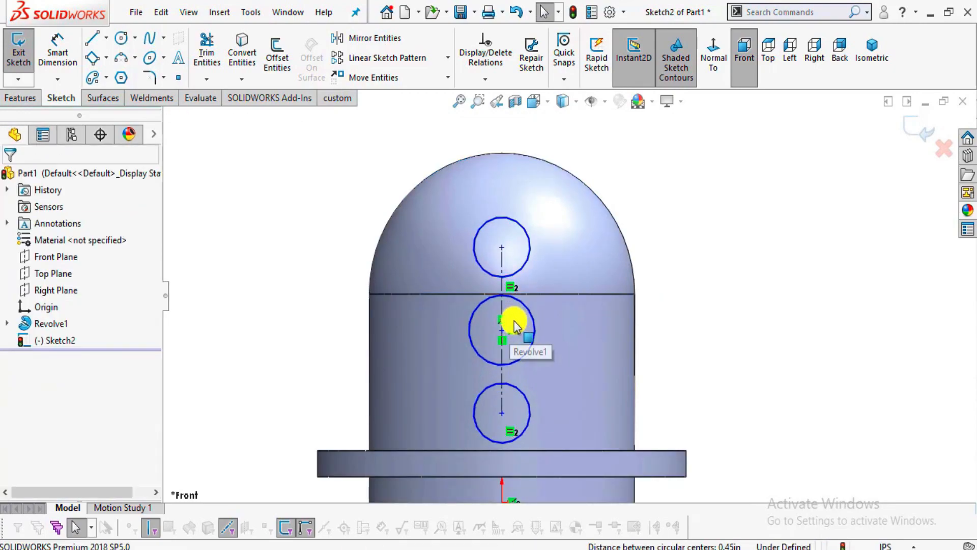
{"action": "scroll", "coordinate": [580, 331], "scroll_direction": "up", "scroll_amount": 1}
{"action": "scroll", "coordinate": [579, 329], "scroll_direction": "down", "scroll_amount": 1}
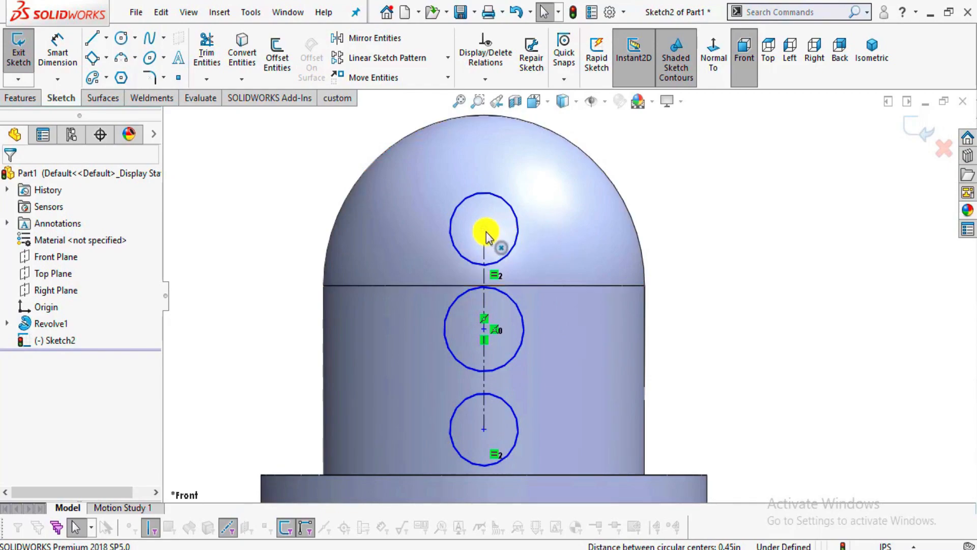
Move the upper circle's center to about 2.96 in and the lower circle's center to about 1.06 in above the origin
{"action": "left_click_drag", "start_coordinate": [486, 237], "coordinate": [487, 165]}
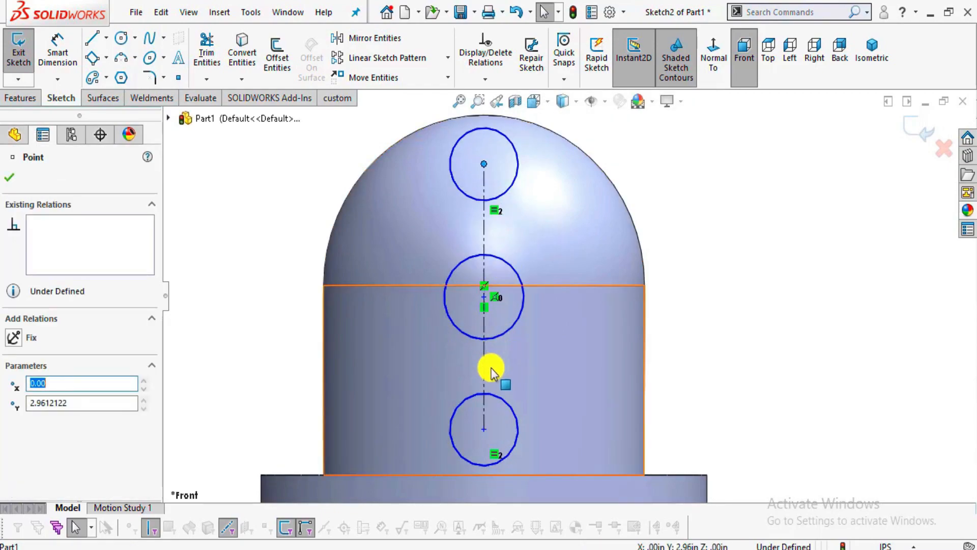
{"action": "left_click_drag", "start_coordinate": [484, 428], "coordinate": [489, 403]}
{"action": "scroll", "coordinate": [624, 270], "scroll_direction": "down", "scroll_amount": 1}
{"action": "scroll", "coordinate": [587, 264], "scroll_direction": "up", "scroll_amount": 2}
{"action": "scroll", "coordinate": [591, 299], "scroll_direction": "up", "scroll_amount": 2}
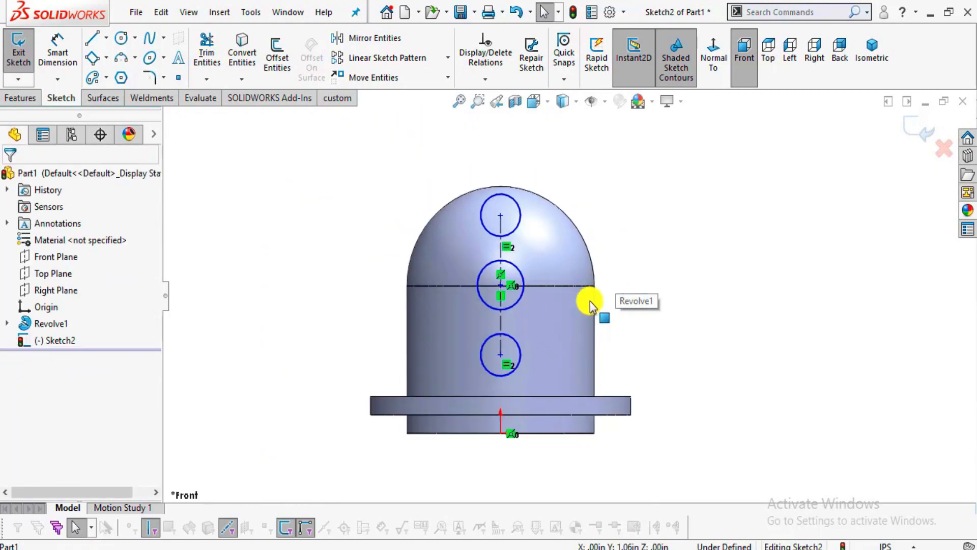
{"action": "scroll", "coordinate": [657, 397], "scroll_direction": "down", "scroll_amount": 3}
{"action": "scroll", "coordinate": [508, 158], "scroll_direction": "up", "scroll_amount": 2}
{"action": "scroll", "coordinate": [514, 173], "scroll_direction": "up", "scroll_amount": 1}
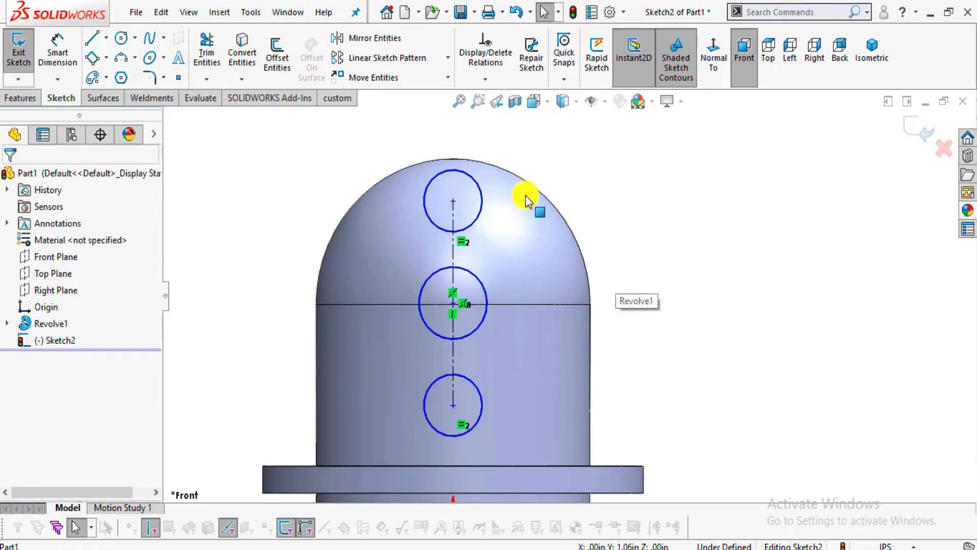
Consult SECTION C-C in the reference drawing and dimension the upper circle's diameter as 0.38*2, giving 0.76 in
{"action": "key", "text": "alt+Tab"}
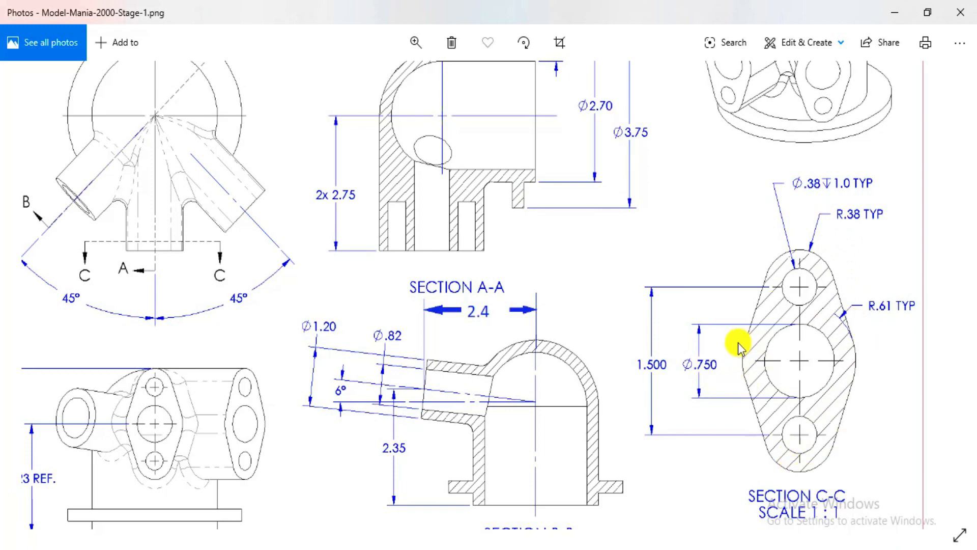
{"action": "key", "text": "alt+Tab"}
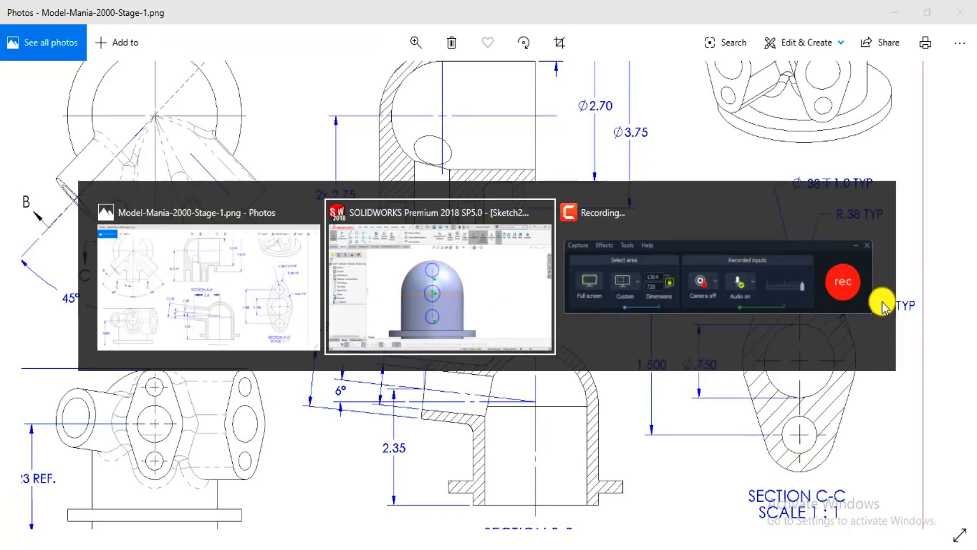
{"action": "left_click", "coordinate": [57, 51]}
{"action": "left_click", "coordinate": [470, 175]}
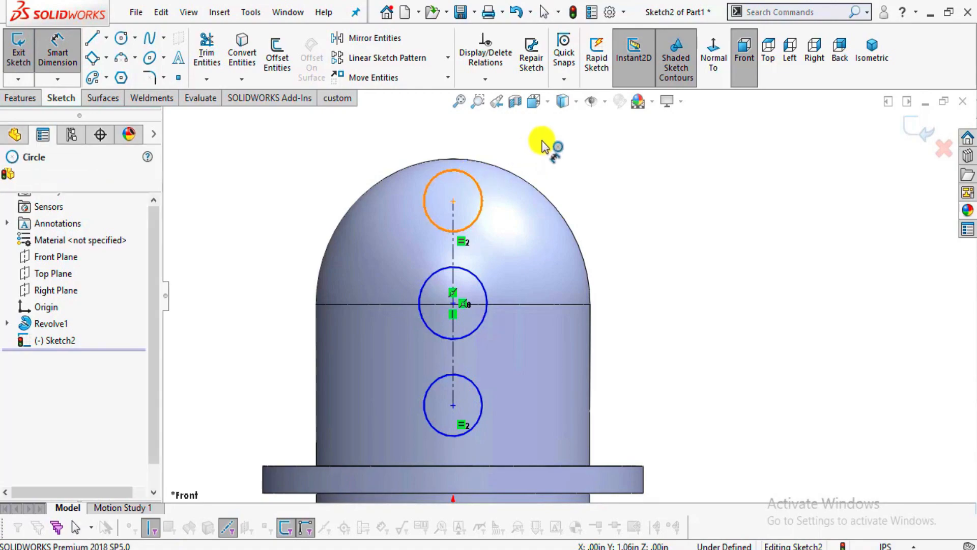
{"action": "left_click", "coordinate": [560, 143]}
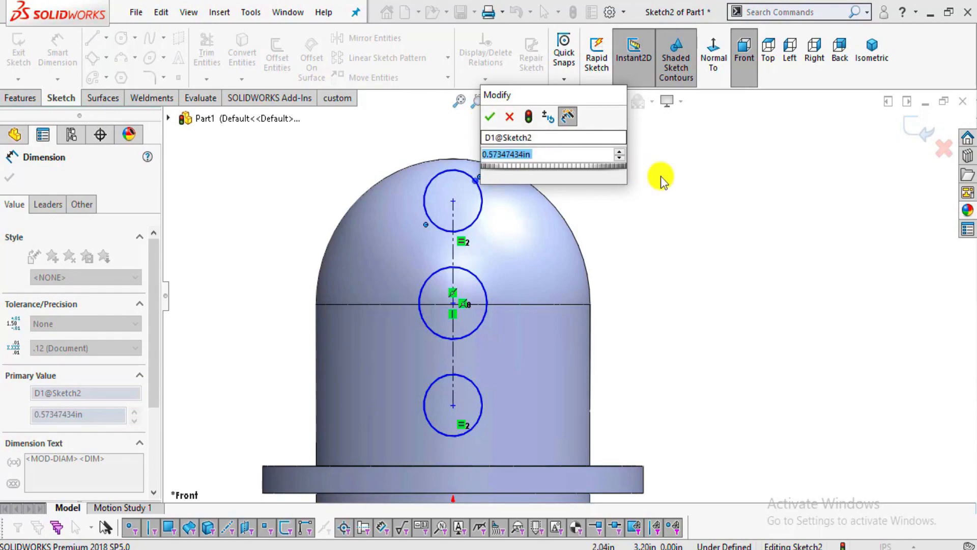
{"action": "key", "text": "alt+Tab"}
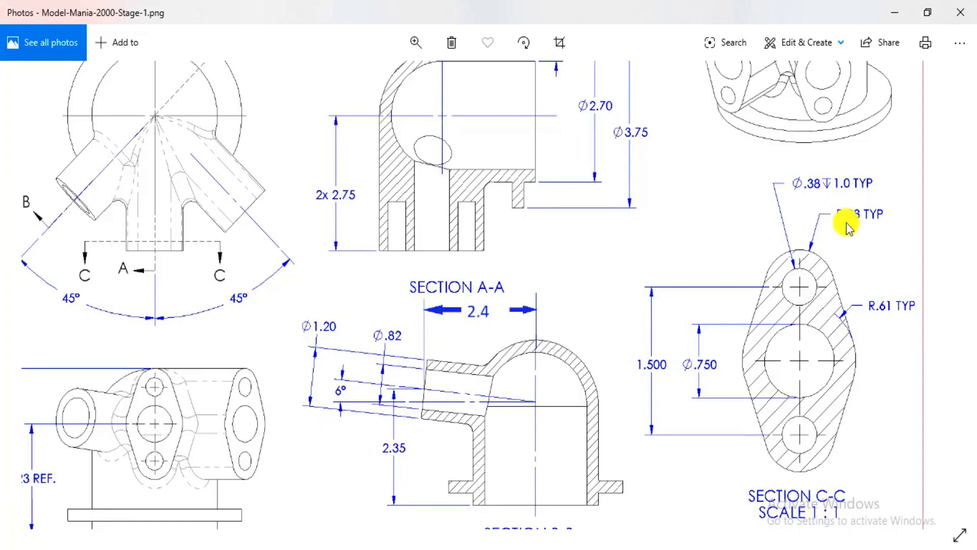
{"action": "key", "text": "alt+Tab"}
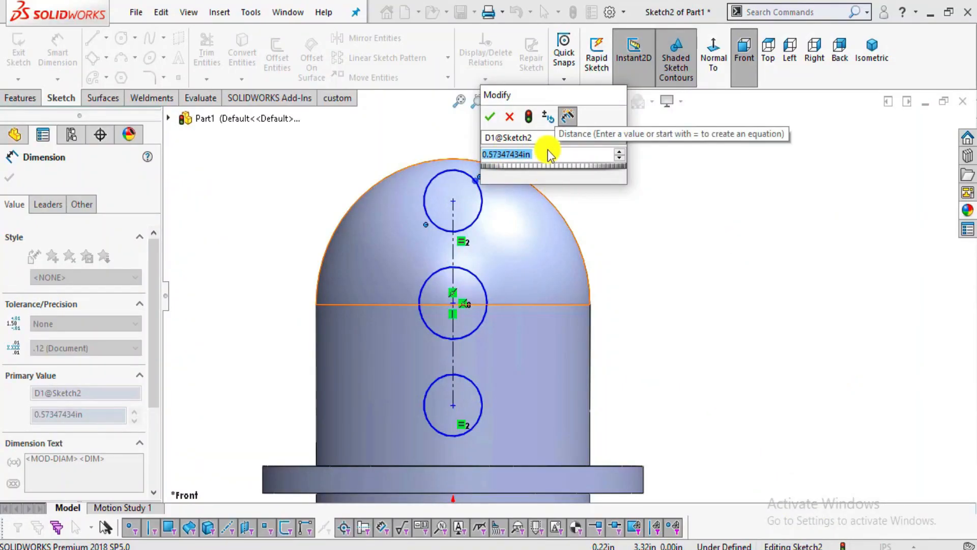
{"action": "type", "text": "0.38"}
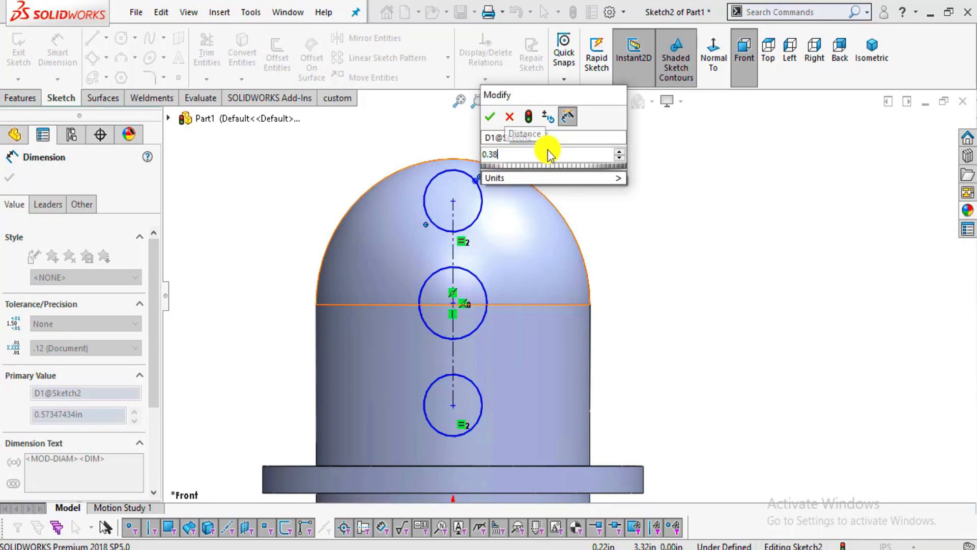
{"action": "type", "text": "*2"}
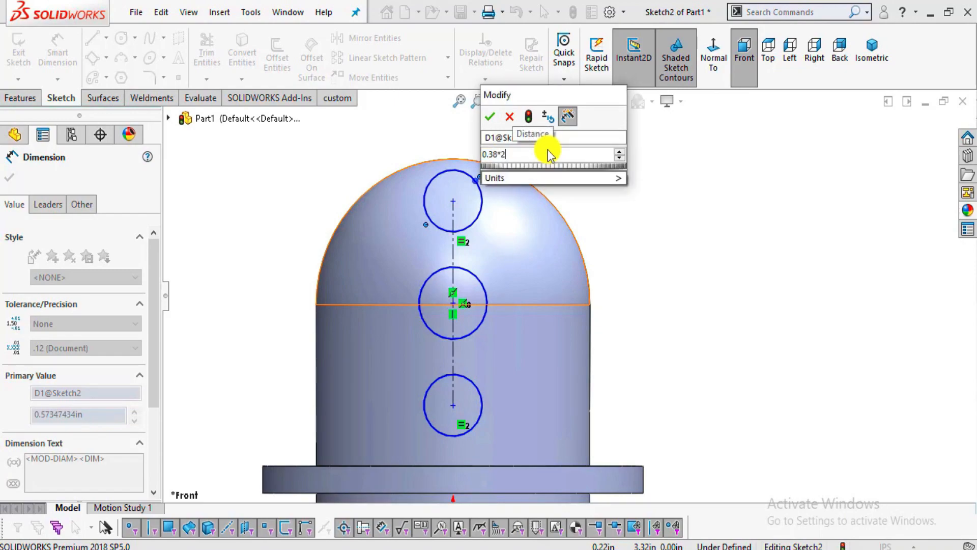
{"action": "left_click", "coordinate": [490, 116]}
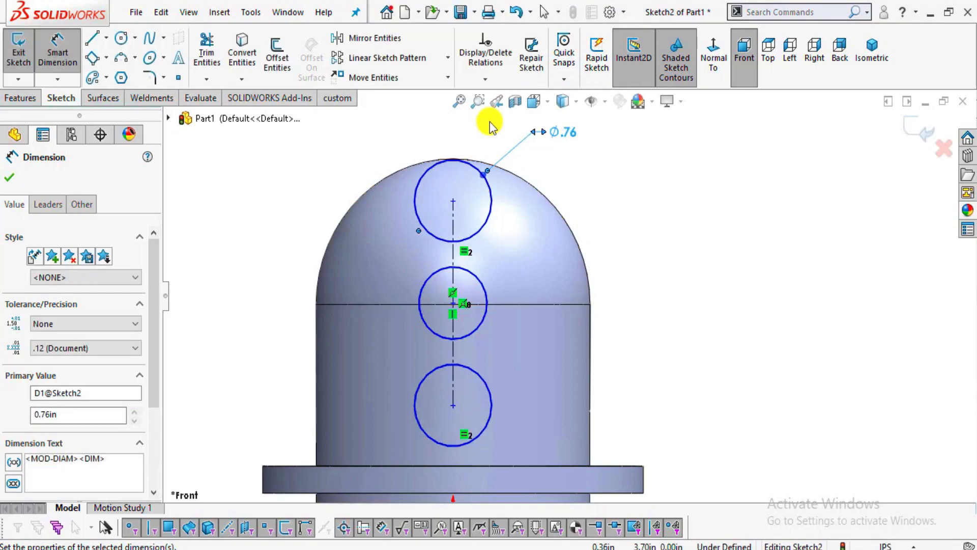
Dimension the middle circle's diameter as 0.61*2, giving 1.22 in, using the R.61 value from the reference drawing
{"action": "scroll", "coordinate": [578, 308], "scroll_direction": "up", "scroll_amount": 2}
{"action": "scroll", "coordinate": [541, 325], "scroll_direction": "down", "scroll_amount": 1}
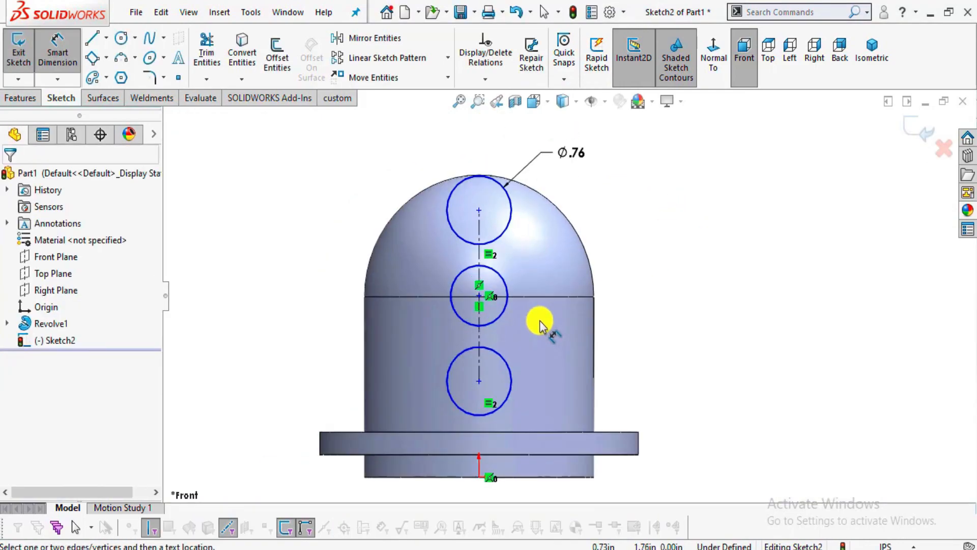
{"action": "scroll", "coordinate": [532, 310], "scroll_direction": "down", "scroll_amount": 1}
{"action": "left_click", "coordinate": [501, 278]}
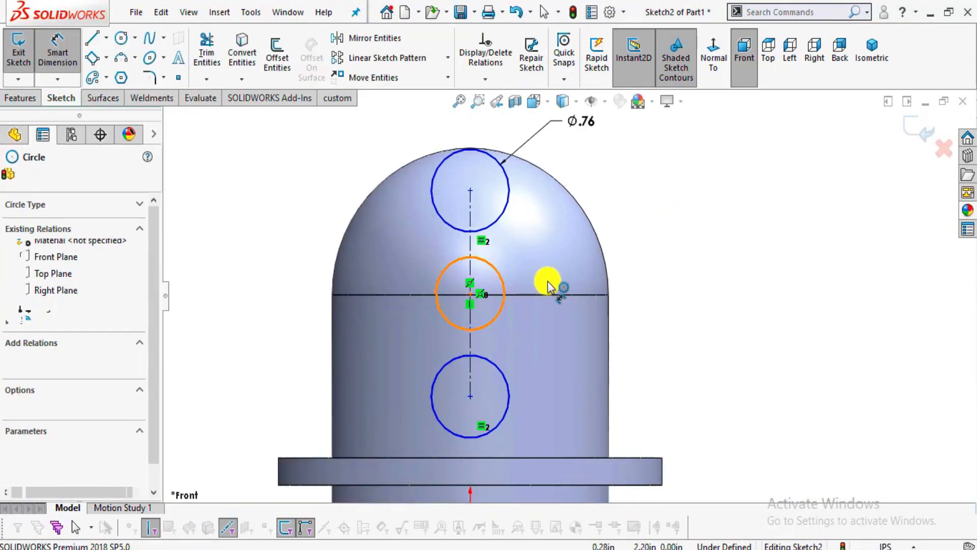
{"action": "left_click", "coordinate": [665, 286]}
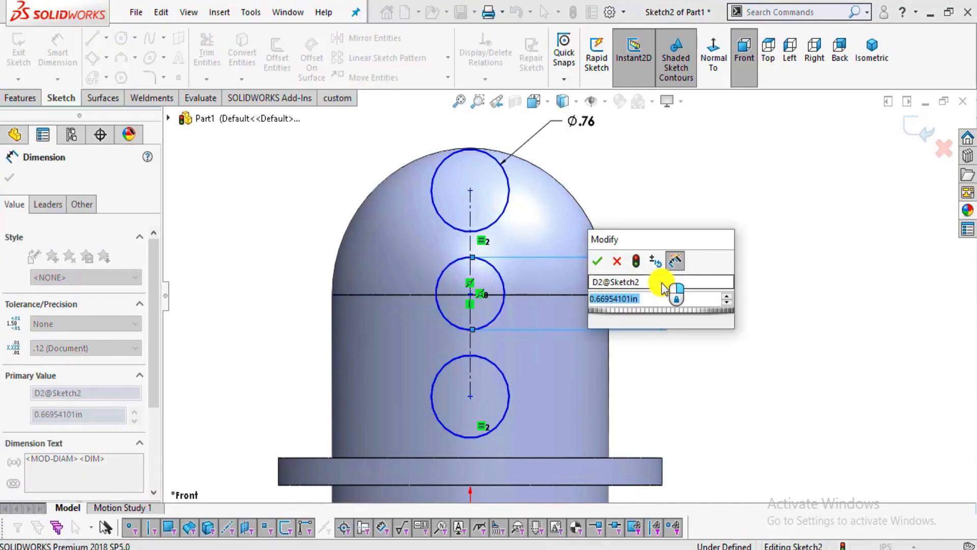
{"action": "key", "text": "alt+Tab"}
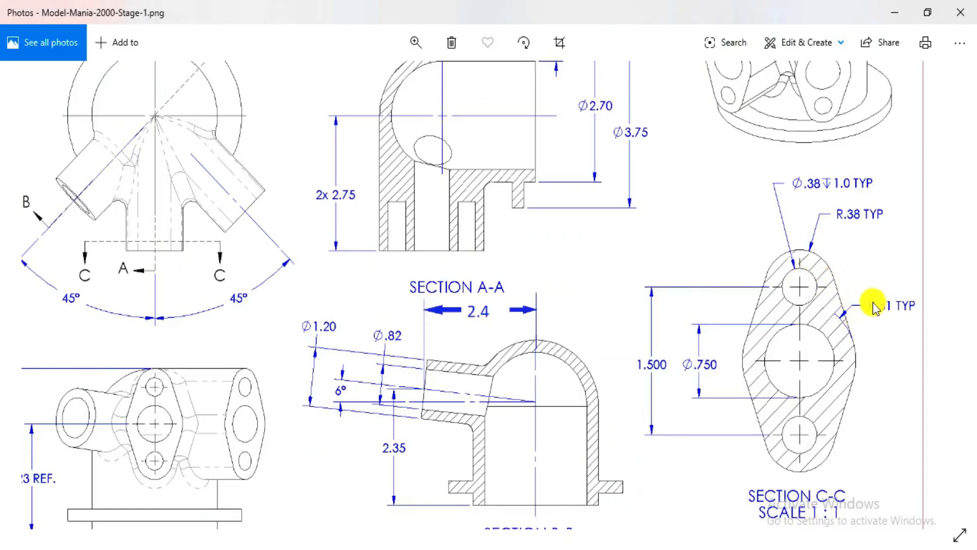
{"action": "key", "text": "alt+Tab"}
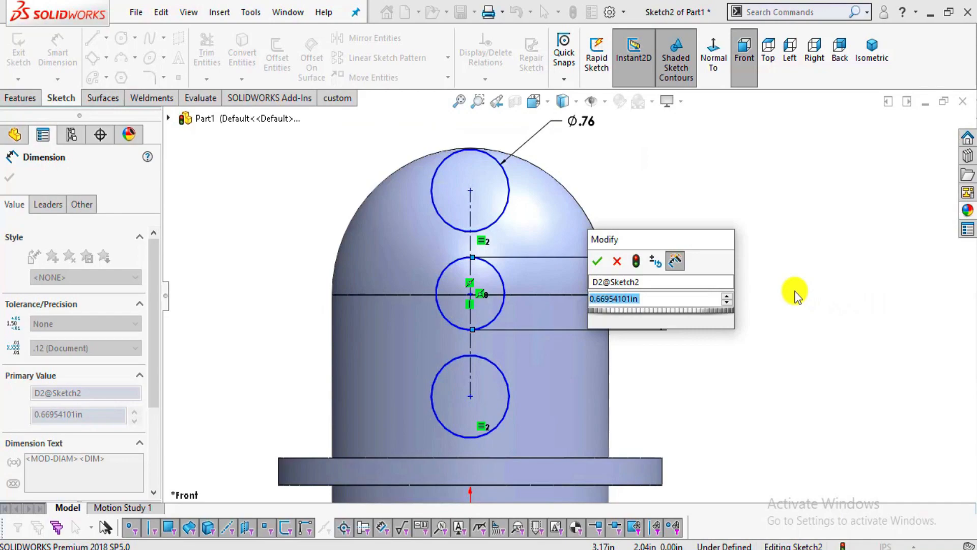
{"action": "type", "text": "0.61"}
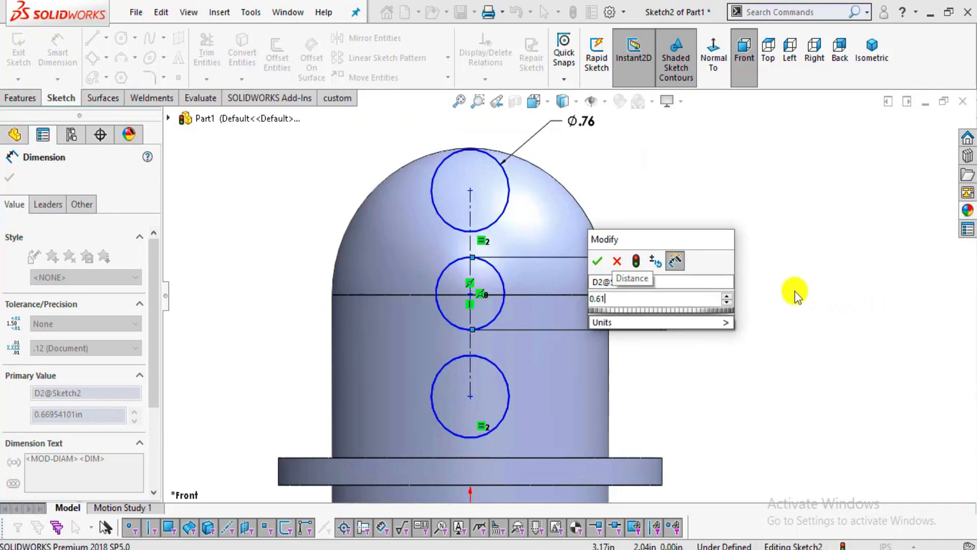
{"action": "type", "text": "*2"}
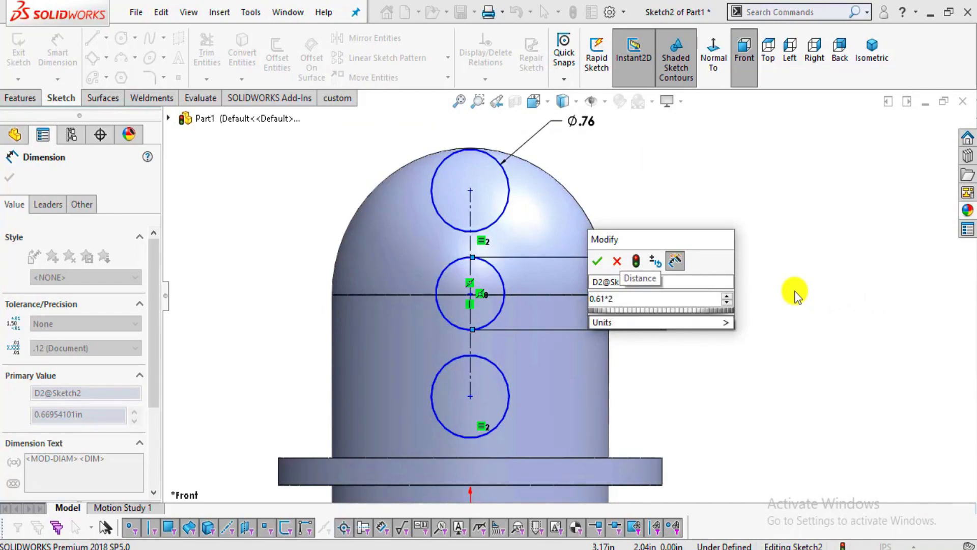
{"action": "left_click", "coordinate": [597, 260]}
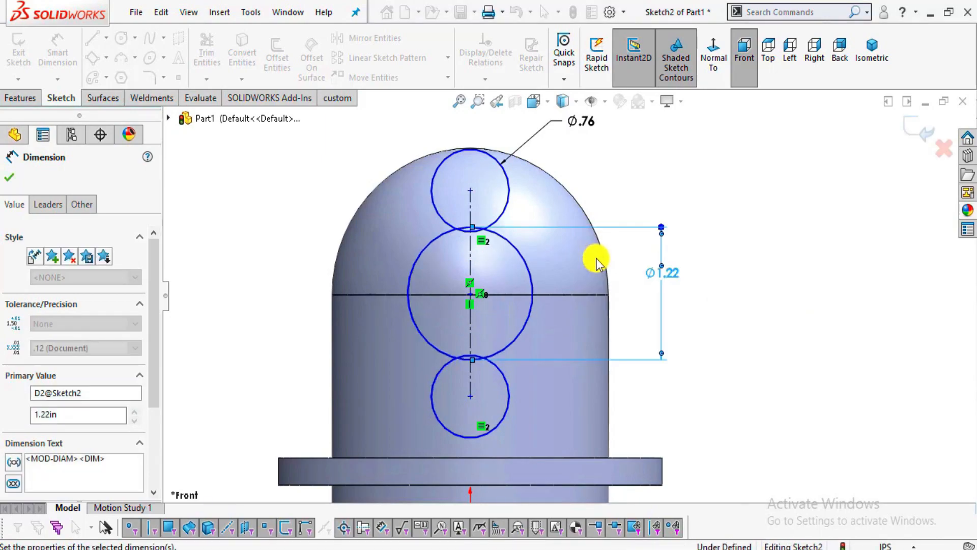
{"action": "key", "text": "Escape"}
{"action": "scroll", "coordinate": [511, 320], "scroll_direction": "up", "scroll_amount": 1}
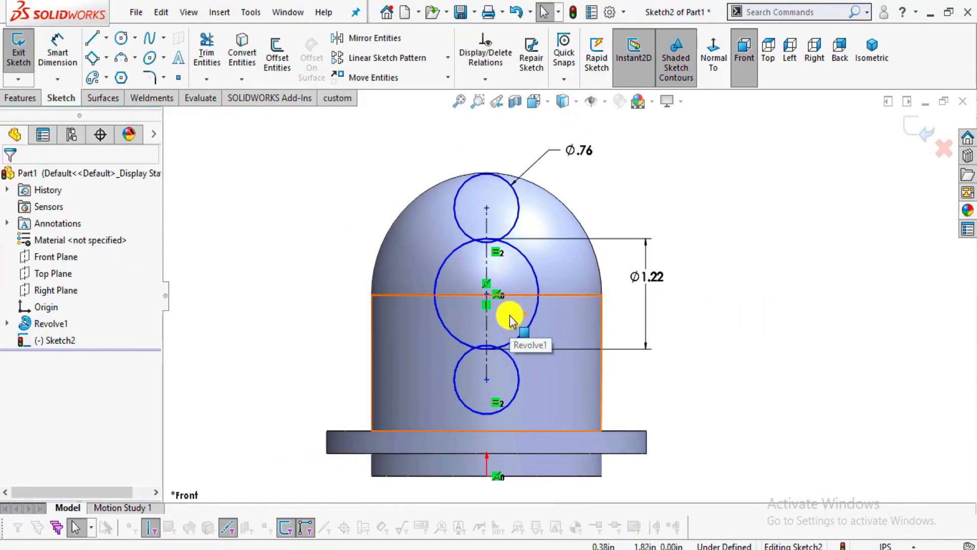
{"action": "scroll", "coordinate": [534, 349], "scroll_direction": "down", "scroll_amount": 2}
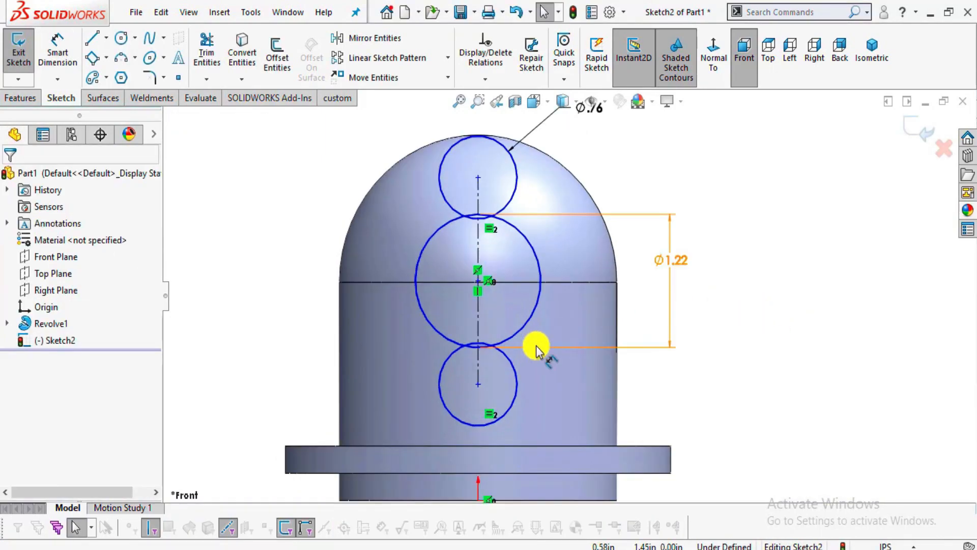
{"action": "left_click", "coordinate": [499, 147]}
{"action": "scroll", "coordinate": [507, 150], "scroll_direction": "down", "scroll_amount": 3}
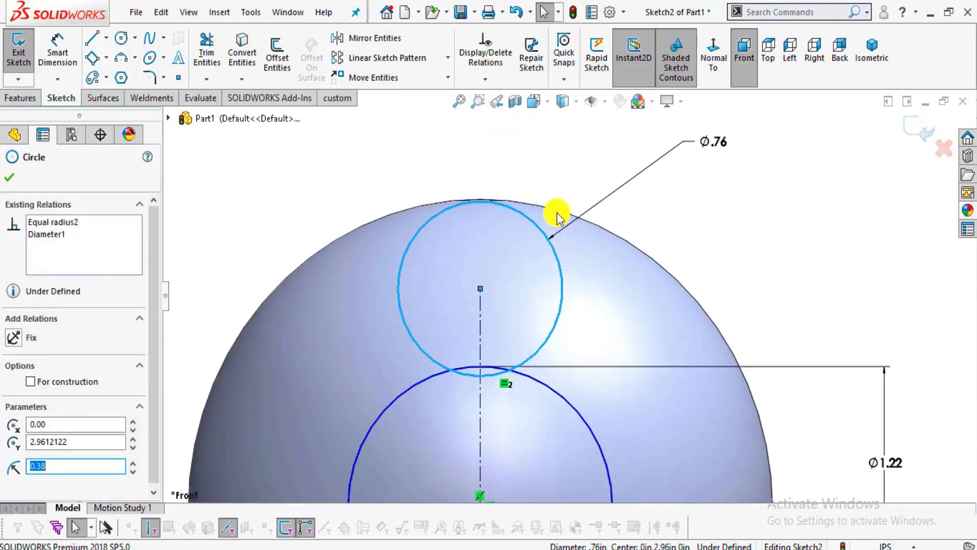
{"action": "left_click", "coordinate": [679, 233]}
{"action": "scroll", "coordinate": [662, 232], "scroll_direction": "up", "scroll_amount": 5}
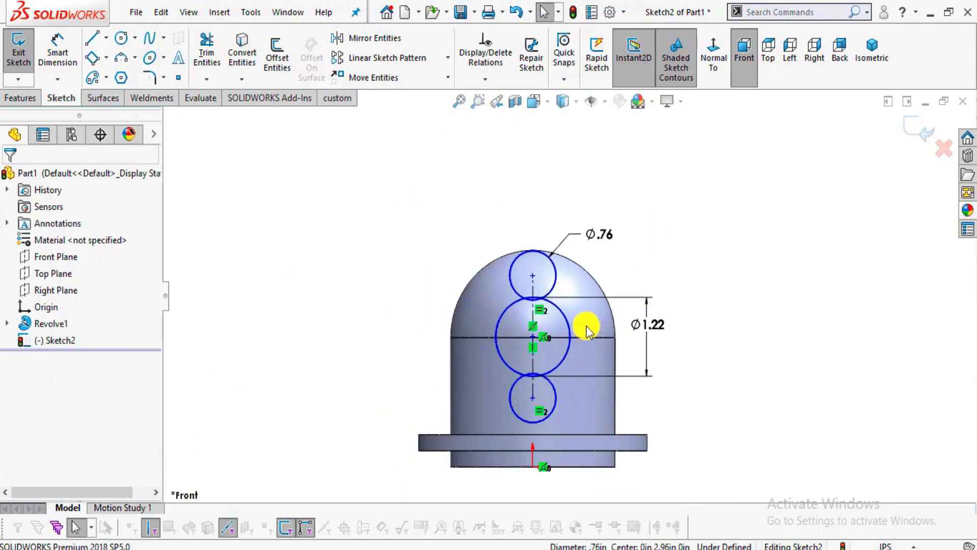
Dimension the vertical distance between the upper and lower circle centers as 1.5 in, per SECTION C-C of the reference drawing
{"action": "key", "text": "alt+Tab"}
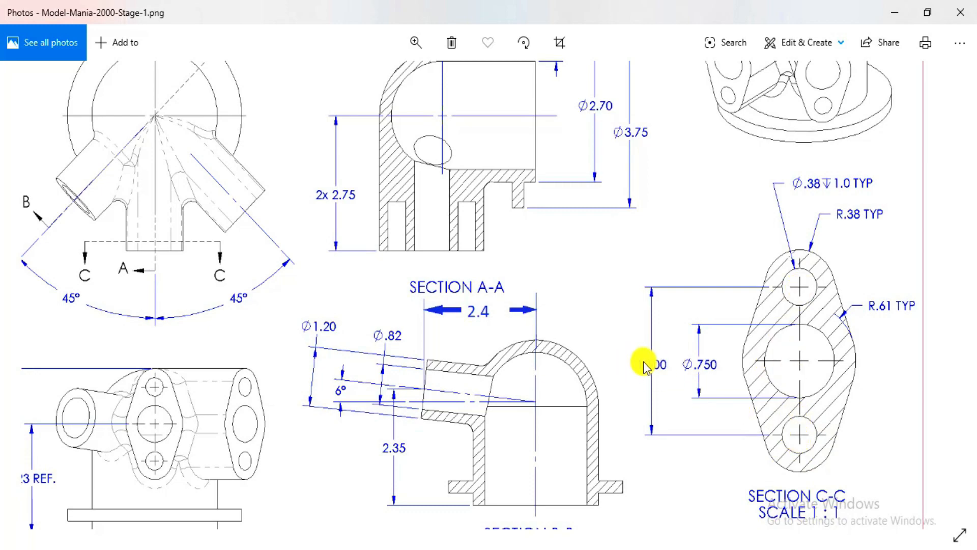
{"action": "key", "text": "alt+Tab"}
{"action": "left_click", "coordinate": [57, 48]}
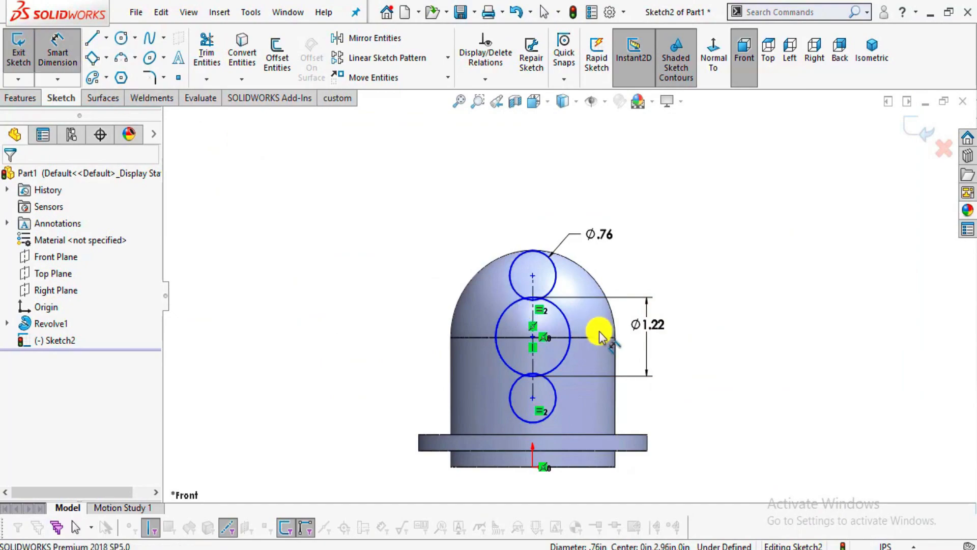
{"action": "scroll", "coordinate": [600, 336], "scroll_direction": "down", "scroll_amount": 1}
{"action": "left_click", "coordinate": [518, 263]}
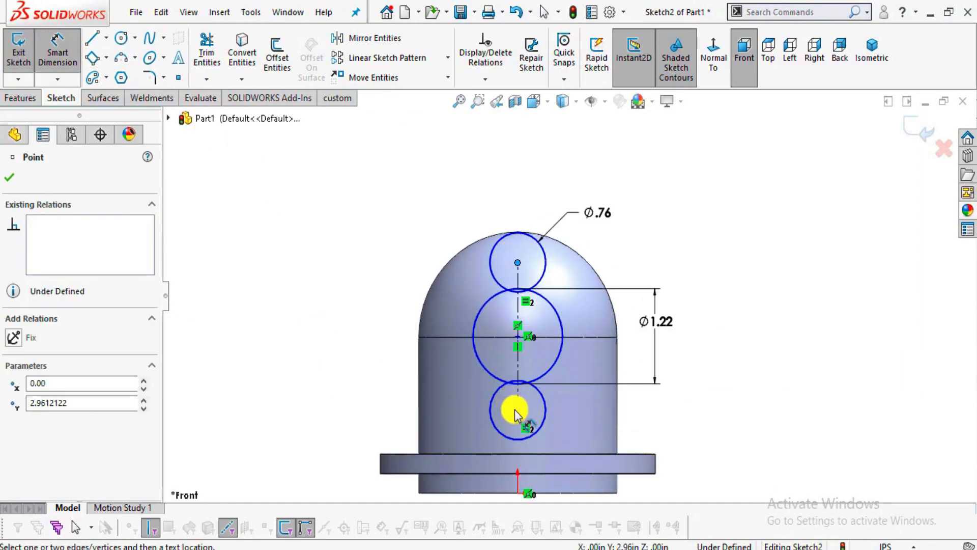
{"action": "left_click", "coordinate": [518, 409]}
{"action": "left_click", "coordinate": [347, 347]}
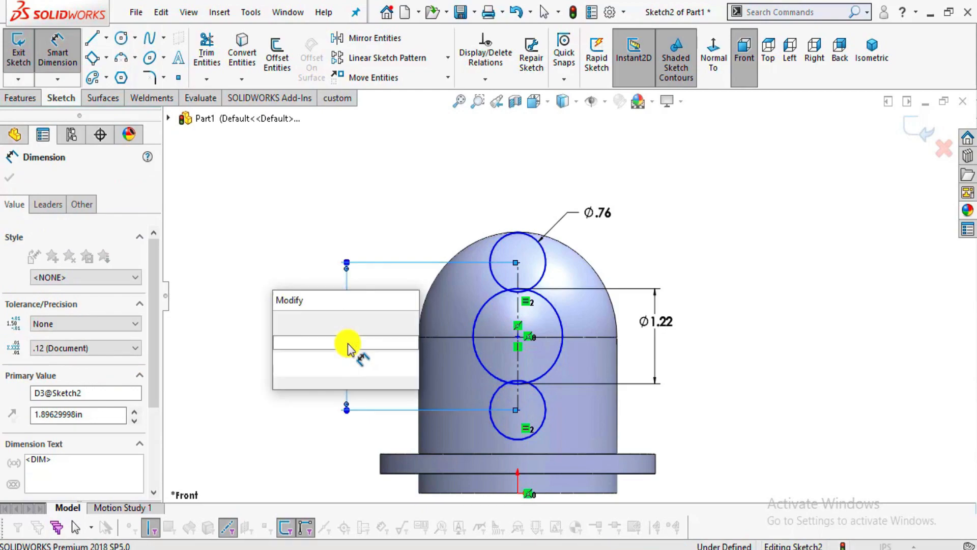
{"action": "type", "text": "1.5"}
{"action": "key", "text": "Return"}
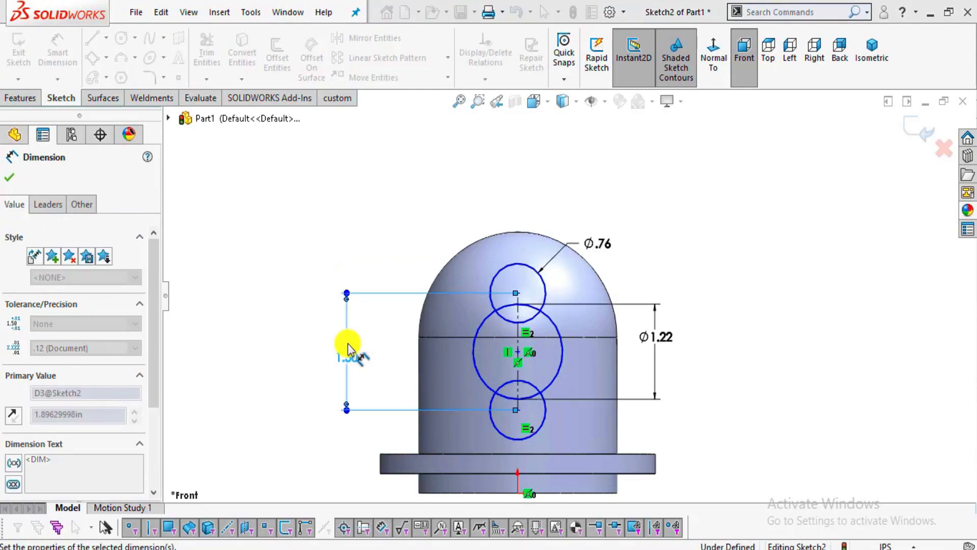
{"action": "scroll", "coordinate": [612, 344], "scroll_direction": "down", "scroll_amount": 1}
{"action": "scroll", "coordinate": [613, 344], "scroll_direction": "down", "scroll_amount": 1}
{"action": "key", "text": "Escape"}
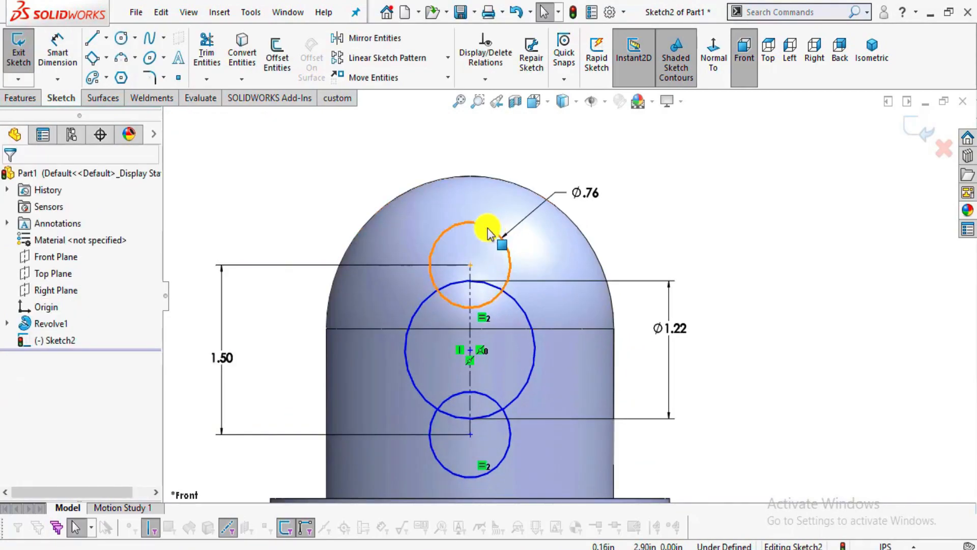
{"action": "left_click", "coordinate": [58, 53]}
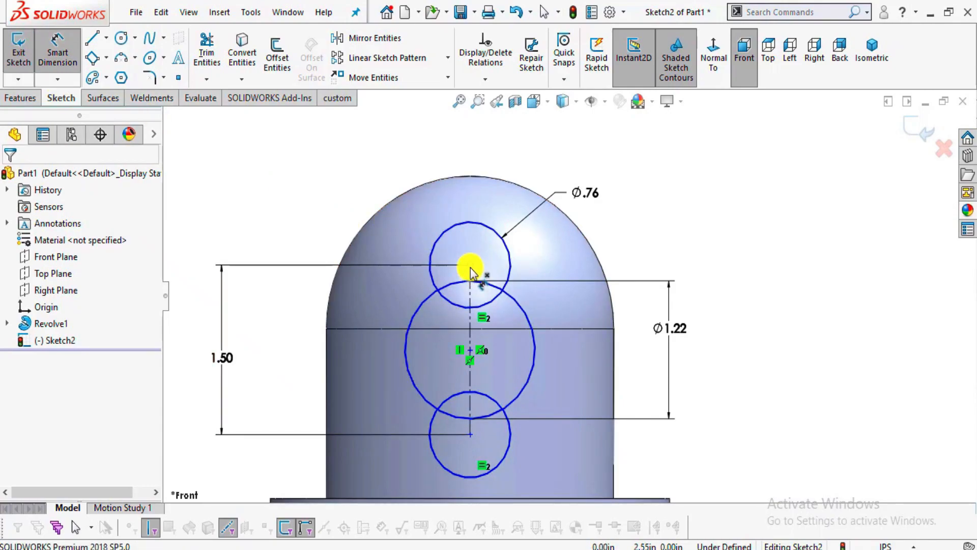
{"action": "key", "text": "alt+Tab"}
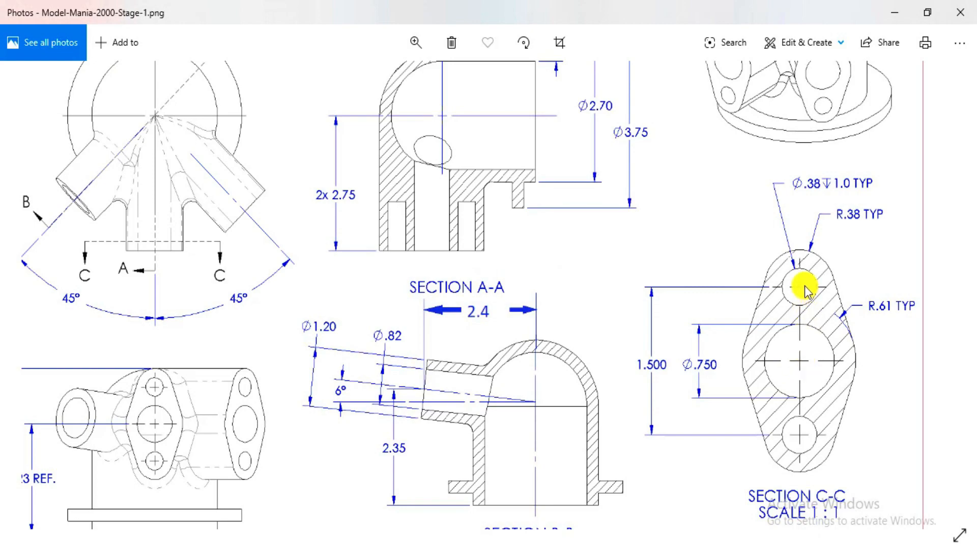
{"action": "key", "text": "alt+Tab"}
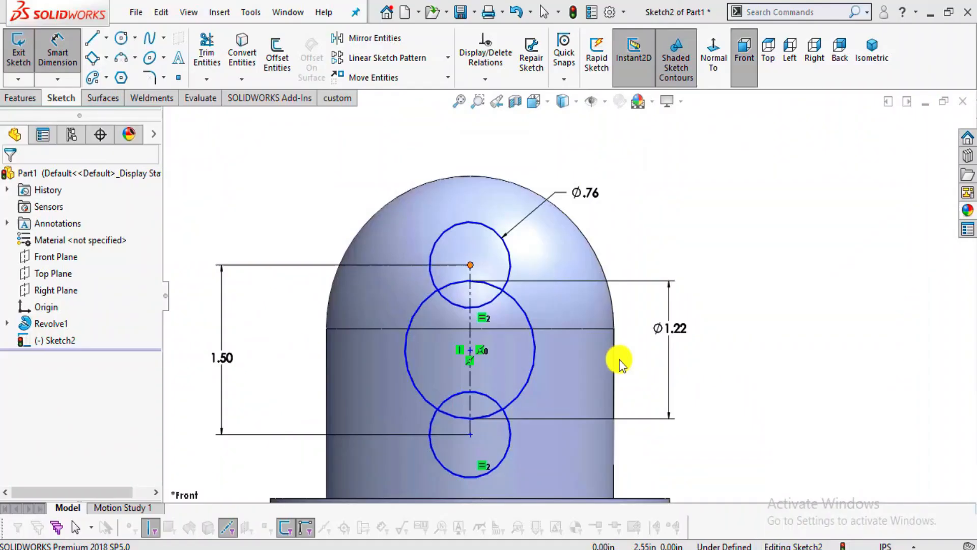
{"action": "left_click", "coordinate": [470, 351]}
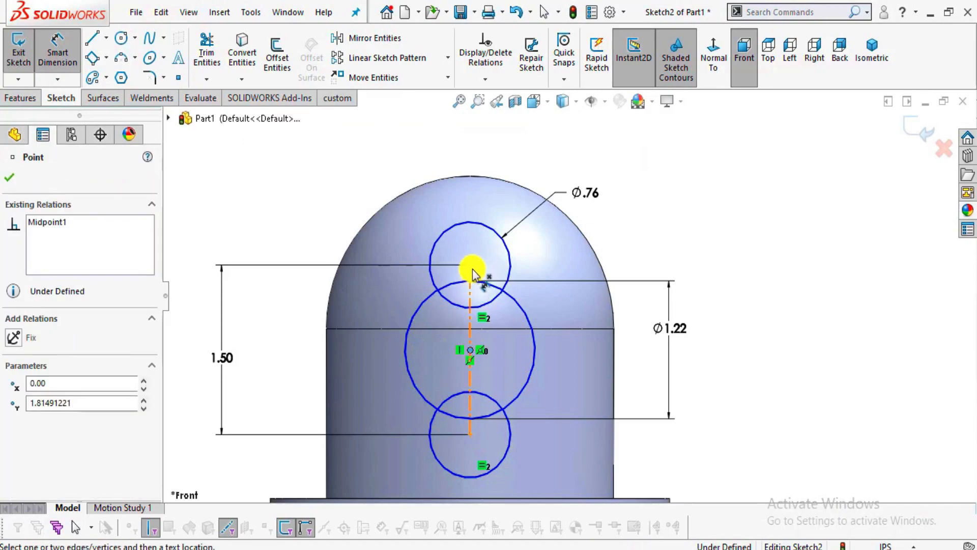
{"action": "left_click", "coordinate": [470, 267]}
{"action": "left_click", "coordinate": [316, 319]}
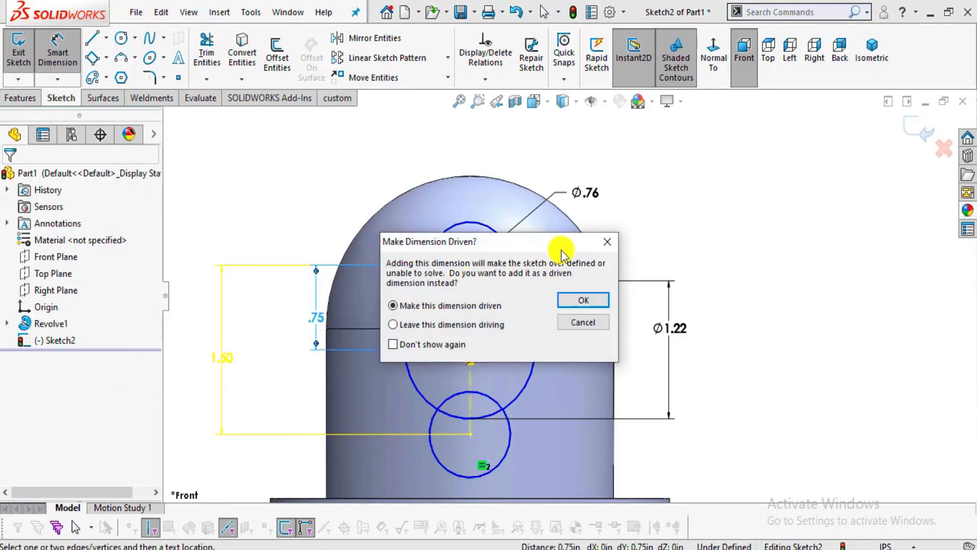
{"action": "left_click", "coordinate": [605, 242]}
{"action": "key", "text": "Escape"}
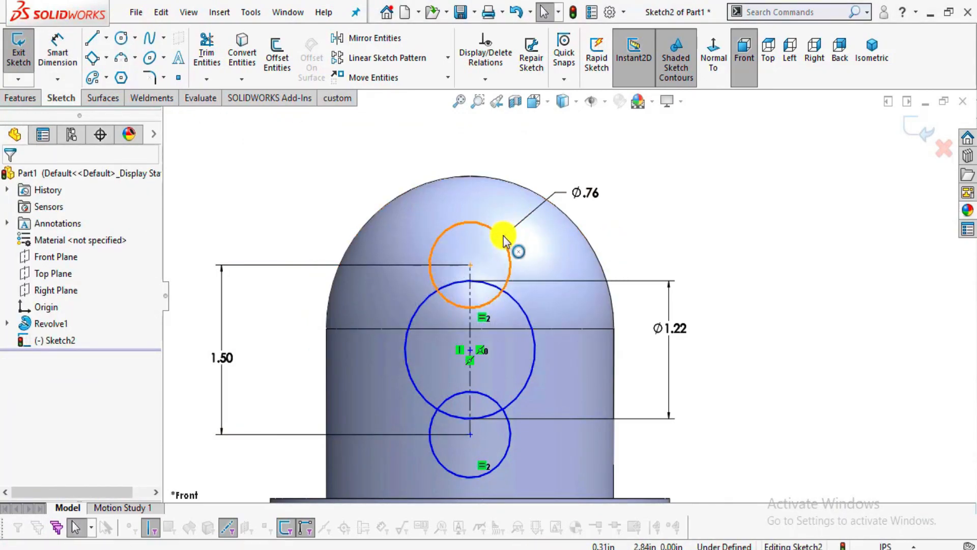
Add a tangent relation between the upper 0.76 in circle and the dome's silhouette edge
{"action": "left_click", "coordinate": [502, 236]}
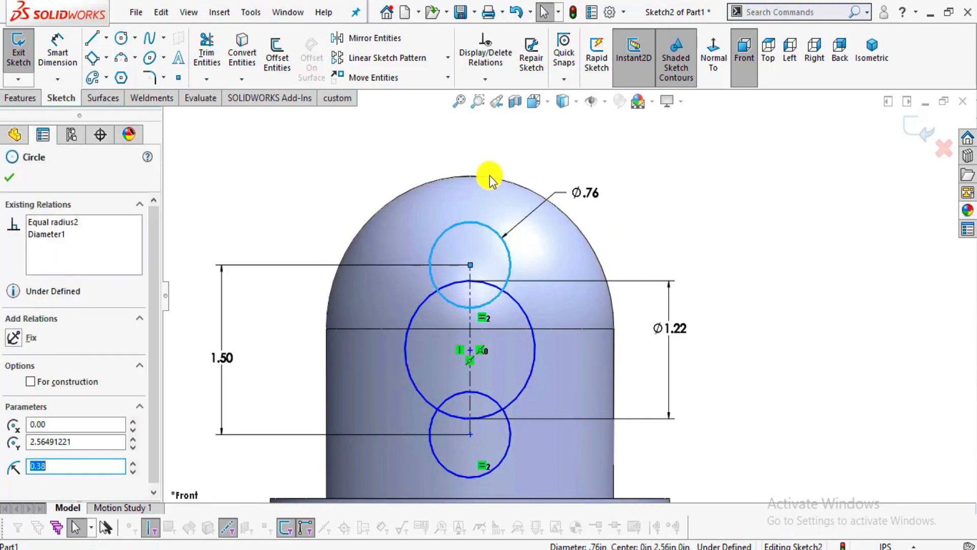
{"action": "left_click", "coordinate": [486, 178], "text": "ctrl"}
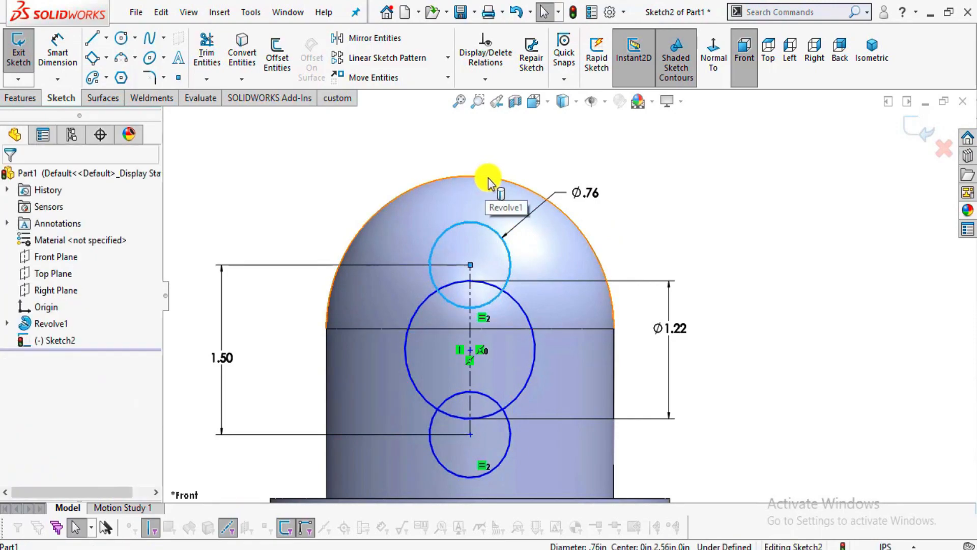
{"action": "left_click", "coordinate": [554, 119]}
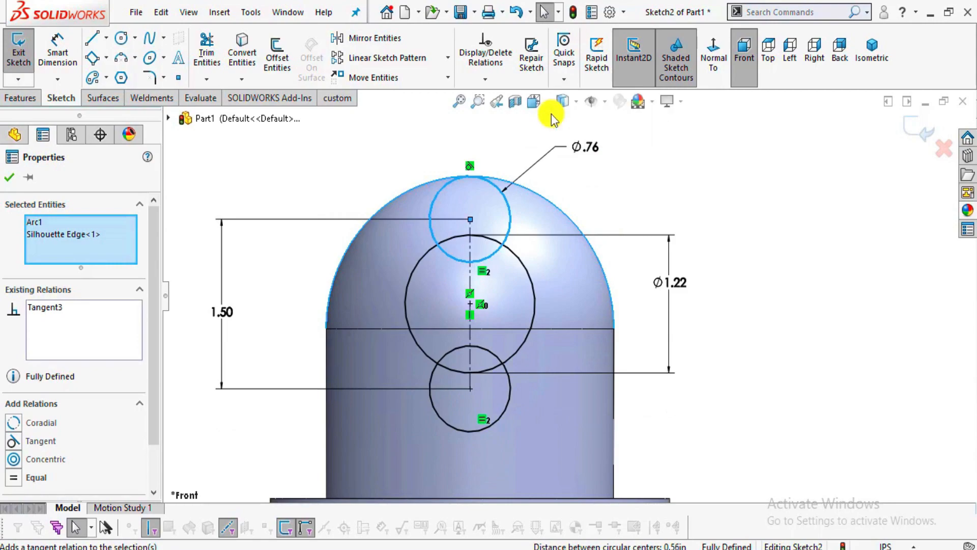
{"action": "key", "text": "Escape"}
{"action": "scroll", "coordinate": [551, 292], "scroll_direction": "down", "scroll_amount": 2}
{"action": "scroll", "coordinate": [551, 292], "scroll_direction": "up", "scroll_amount": 2}
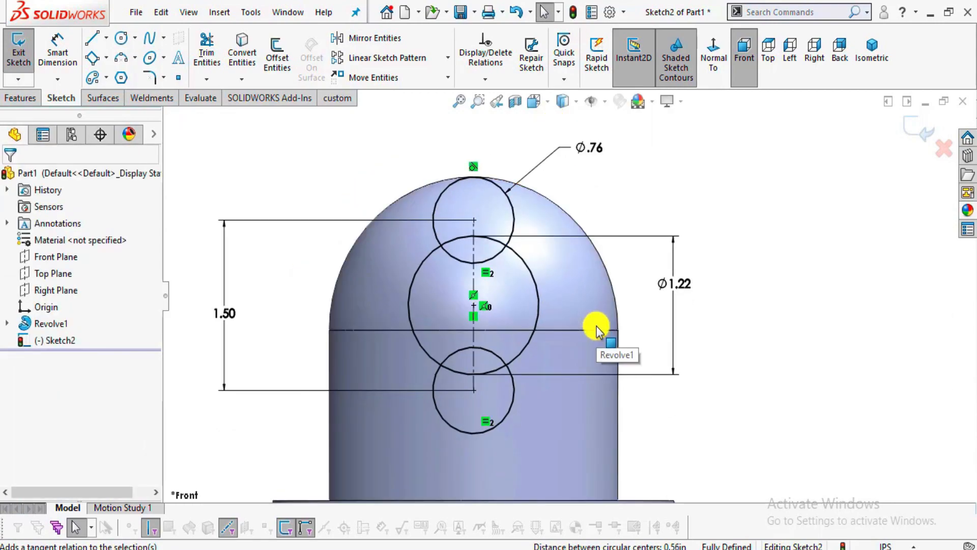
{"action": "scroll", "coordinate": [545, 287], "scroll_direction": "down", "scroll_amount": 2}
{"action": "scroll", "coordinate": [534, 280], "scroll_direction": "up", "scroll_amount": 3}
{"action": "scroll", "coordinate": [532, 280], "scroll_direction": "down", "scroll_amount": 1}
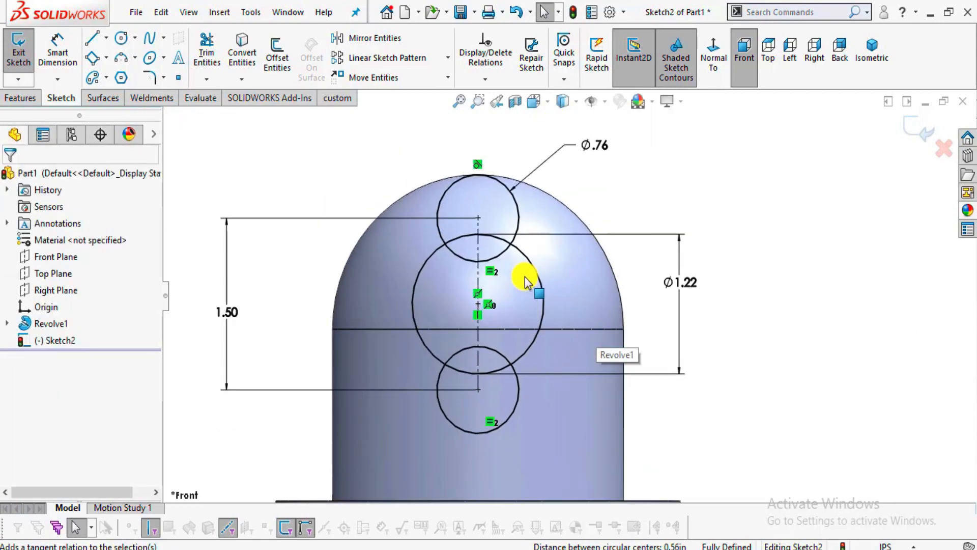
{"action": "scroll", "coordinate": [527, 284], "scroll_direction": "down", "scroll_amount": 1}
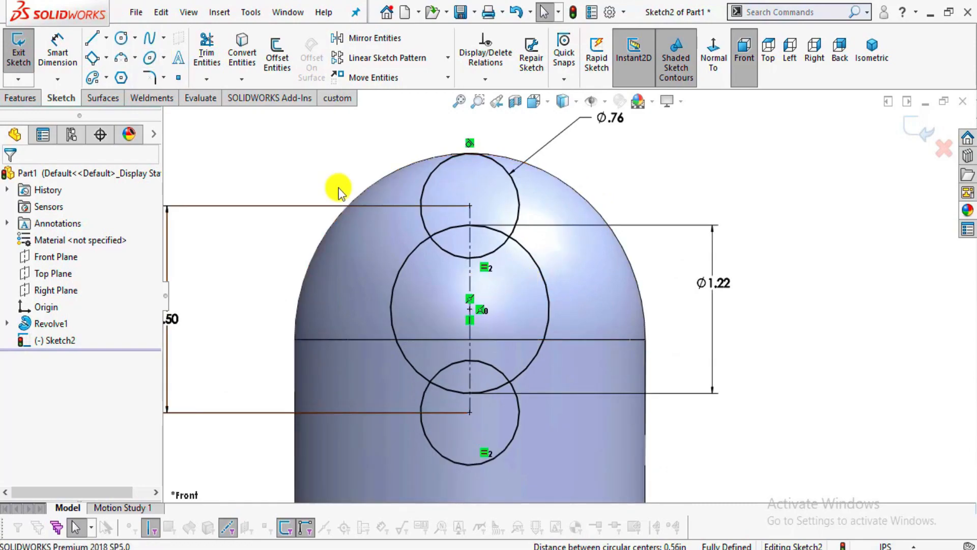
Consult SECTION C-C in the reference drawing and sketch the left line tangent to the upper and middle circles
{"action": "key", "text": "alt+Tab"}
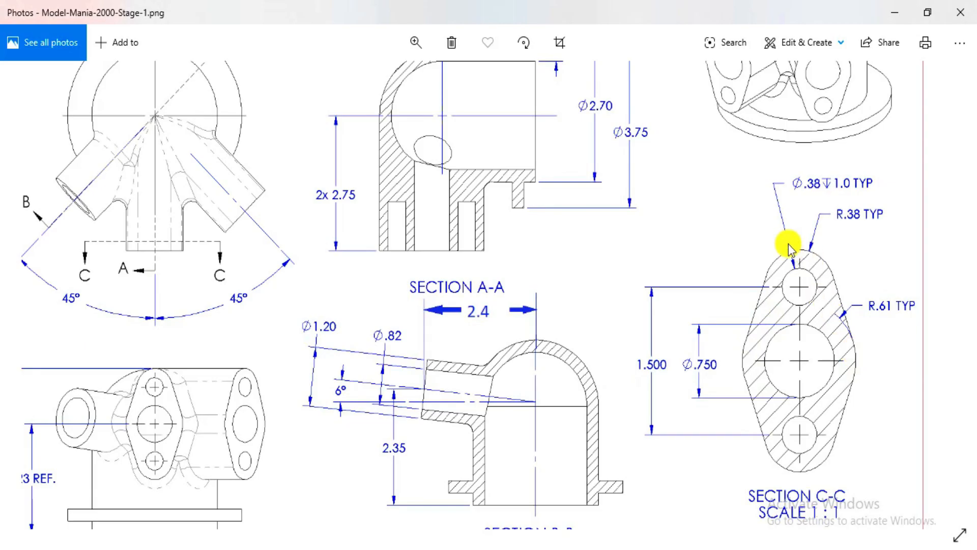
{"action": "key", "text": "alt+Tab"}
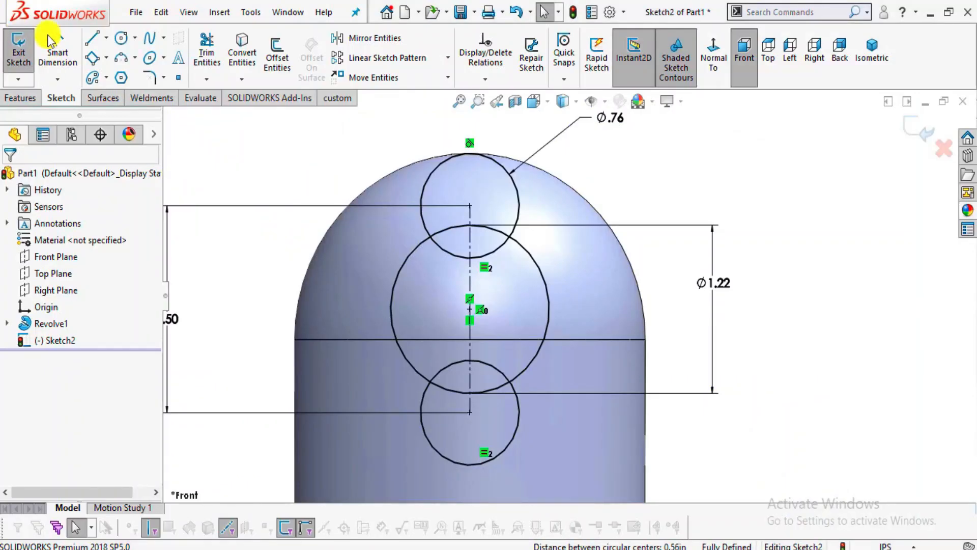
{"action": "left_click", "coordinate": [92, 39]}
{"action": "scroll", "coordinate": [384, 164], "scroll_direction": "down", "scroll_amount": 3}
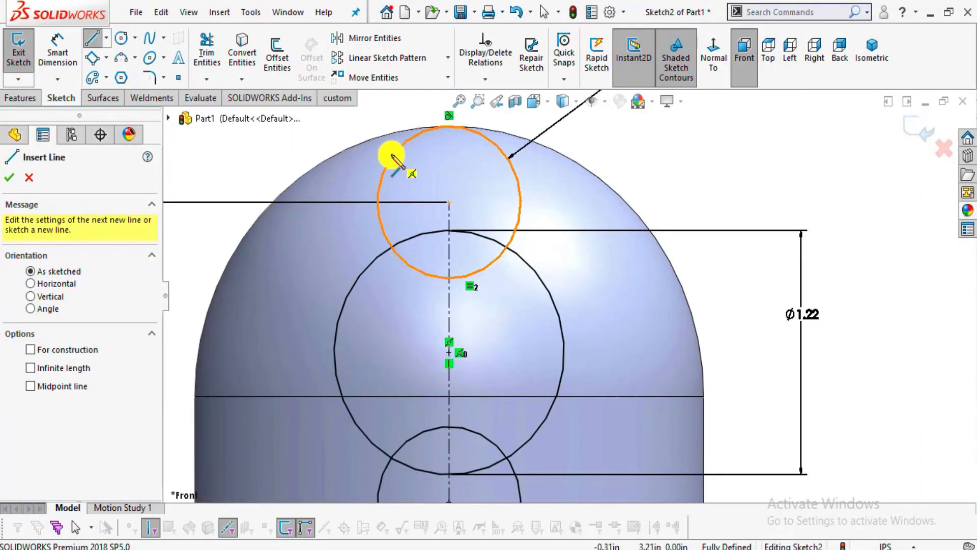
{"action": "left_click", "coordinate": [392, 158]}
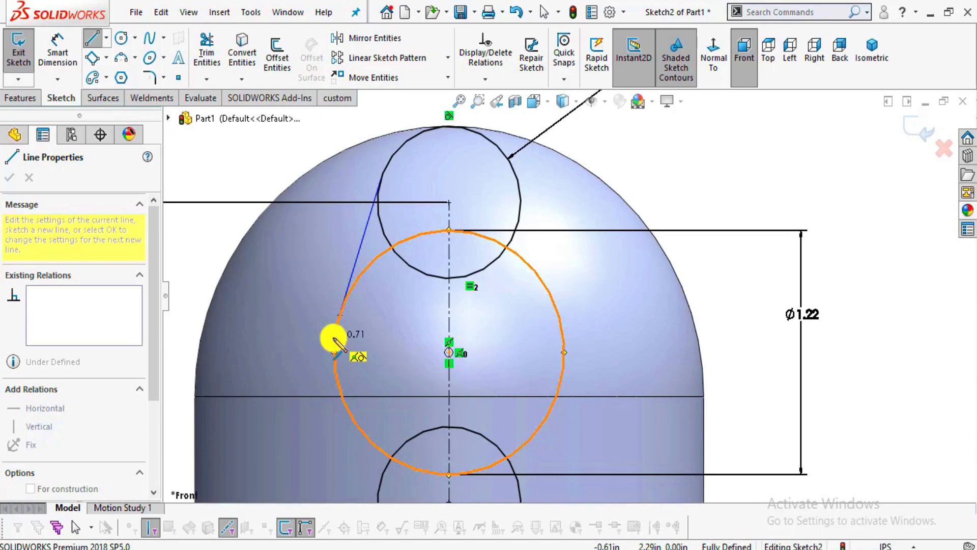
{"action": "left_click", "coordinate": [334, 338]}
{"action": "key", "text": "Escape"}
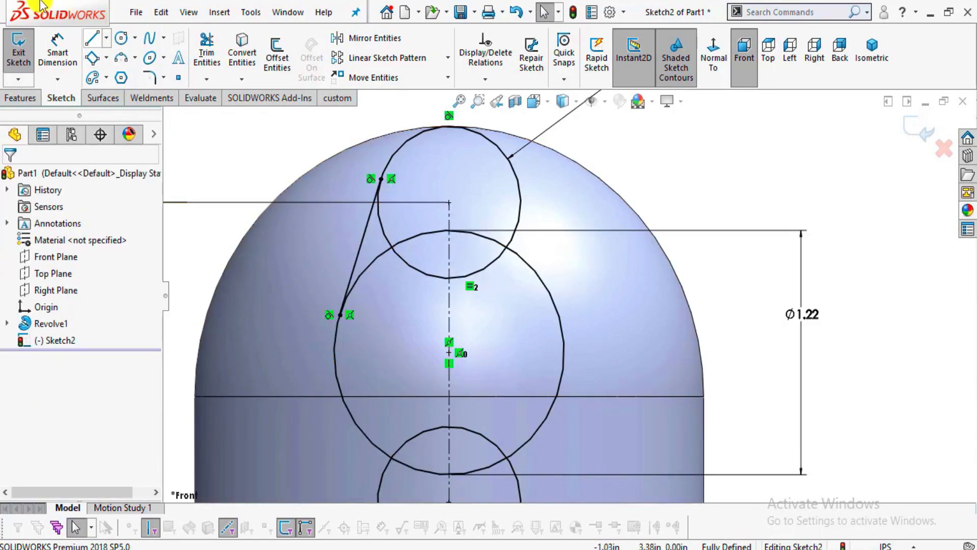
Sketch the matching line on the right side, tangent to the upper and middle circles
{"action": "left_click", "coordinate": [92, 38]}
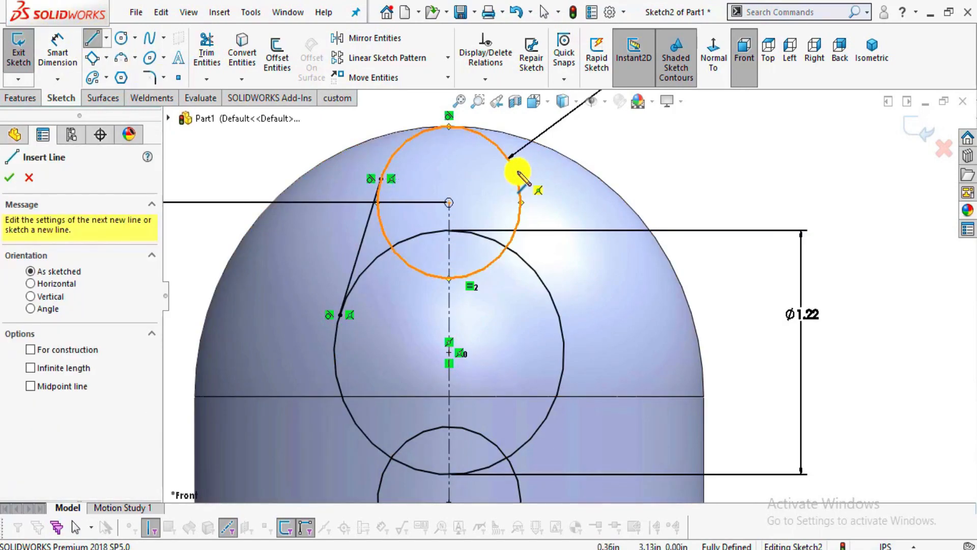
{"action": "left_click", "coordinate": [521, 202]}
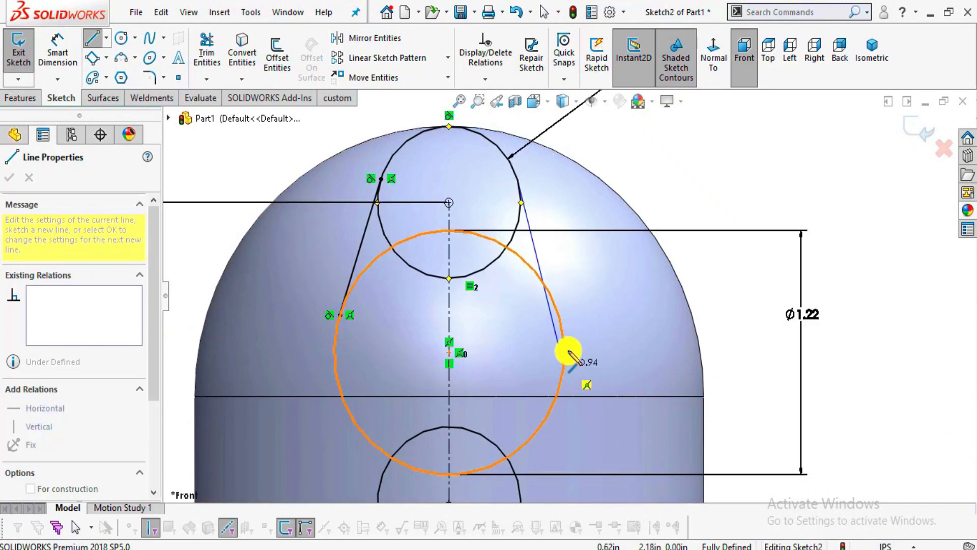
{"action": "left_click", "coordinate": [564, 327]}
{"action": "key", "text": "Escape"}
{"action": "scroll", "coordinate": [565, 311], "scroll_direction": "up", "scroll_amount": 3}
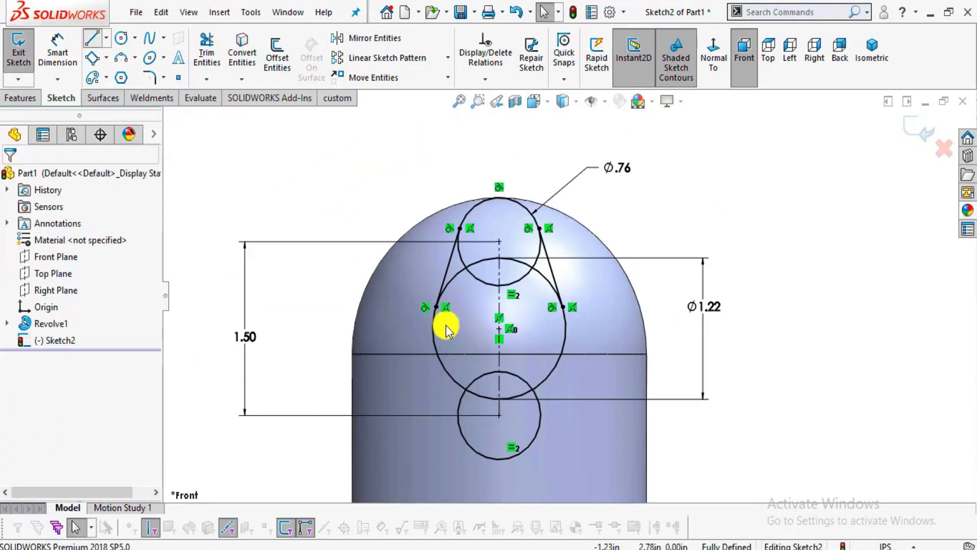
Sketch a line on the left side tangent to the lower and middle circles
{"action": "key", "text": "l"}
{"action": "scroll", "coordinate": [495, 430], "scroll_direction": "down", "scroll_amount": 3}
{"action": "left_click", "coordinate": [411, 450]}
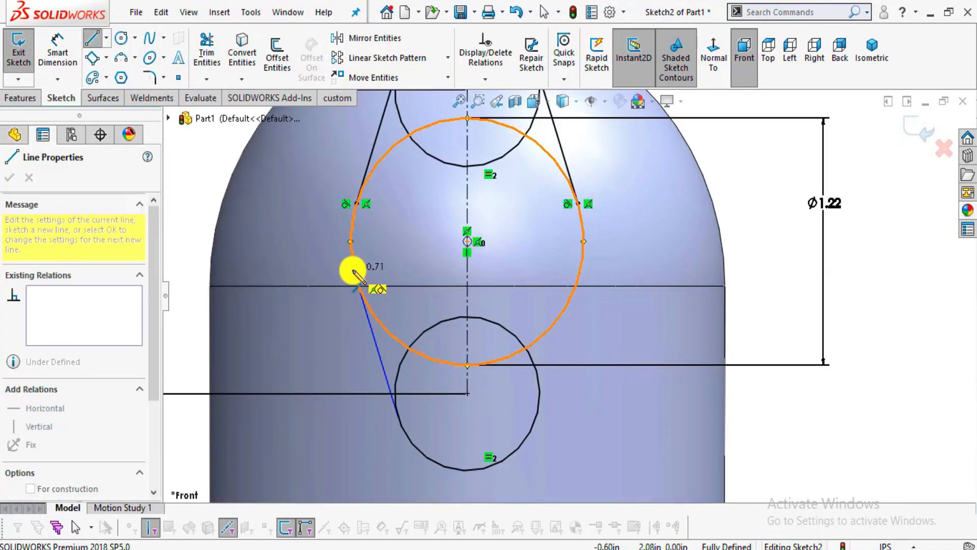
{"action": "left_click", "coordinate": [356, 279]}
{"action": "key", "text": "Escape"}
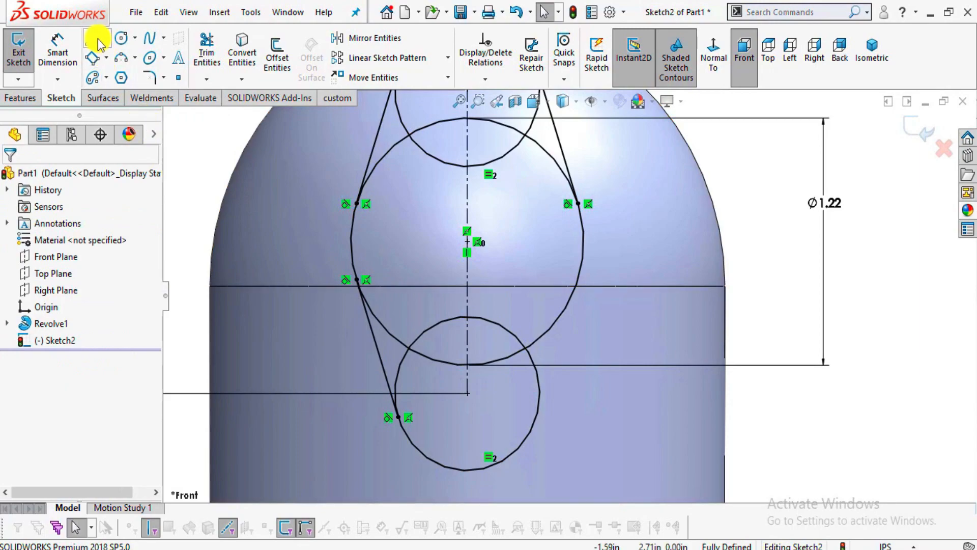
Sketch a line on the right side from the lower circle up to the middle circle, tangent to the middle one
{"action": "left_click", "coordinate": [97, 43]}
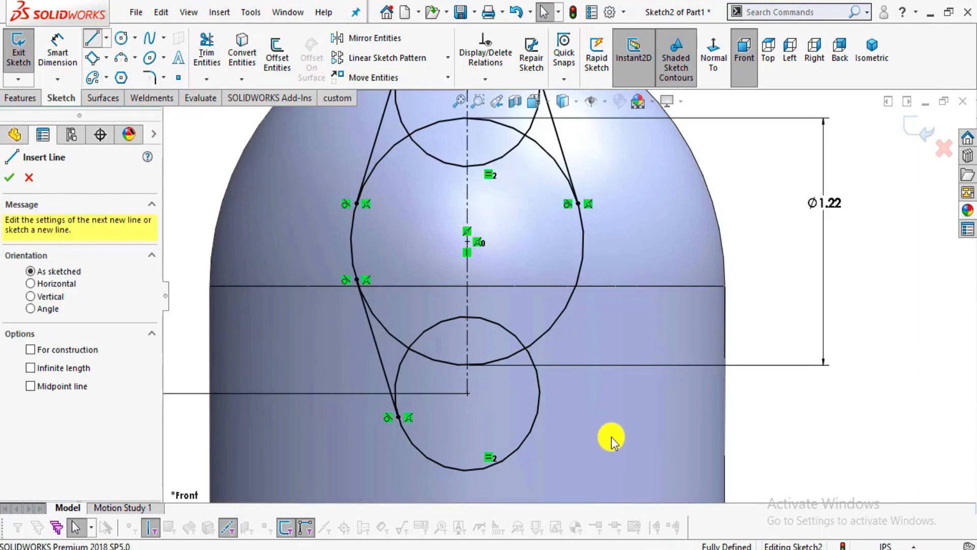
{"action": "left_click", "coordinate": [534, 426]}
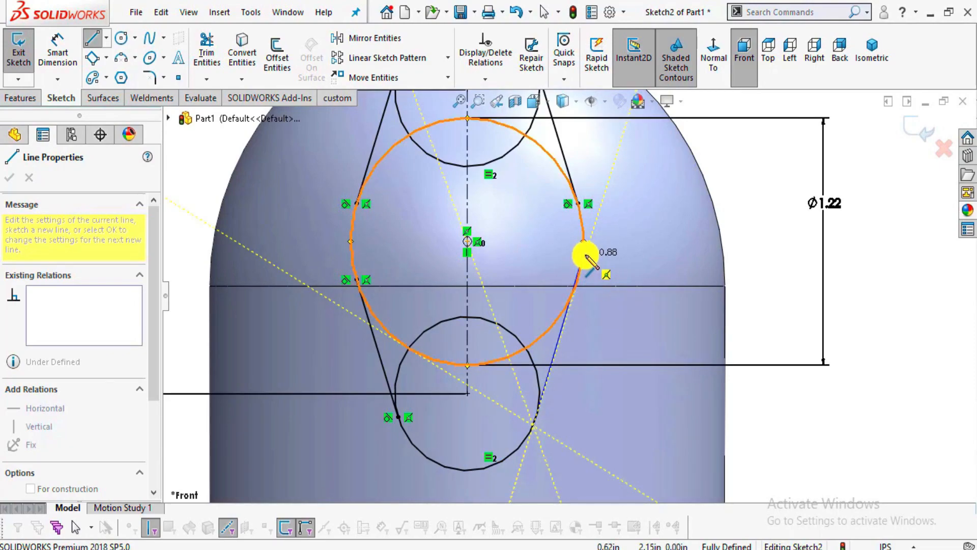
{"action": "left_click", "coordinate": [578, 284]}
{"action": "key", "text": "Escape"}
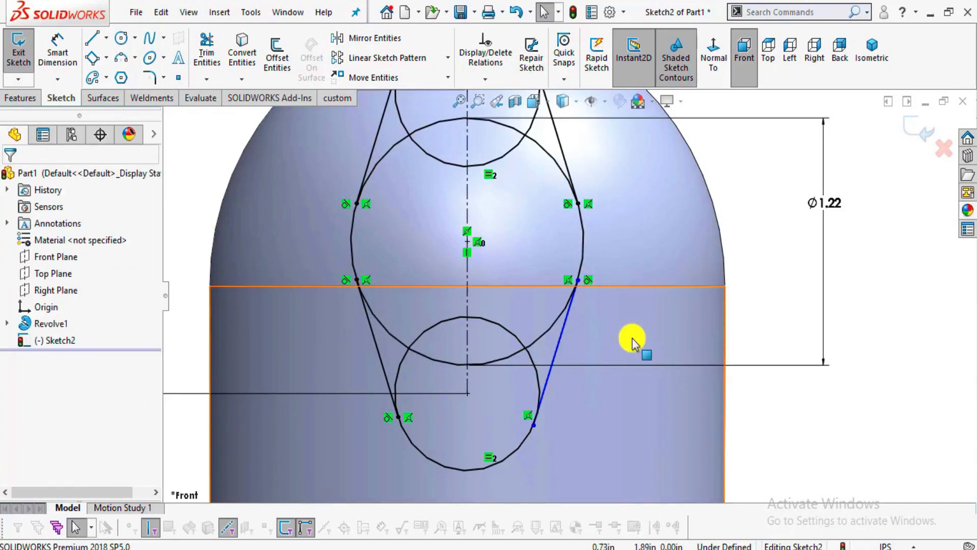
Apply tangent relations between the profile's lower right line and both the middle and lower circles
{"action": "left_click", "coordinate": [567, 322]}
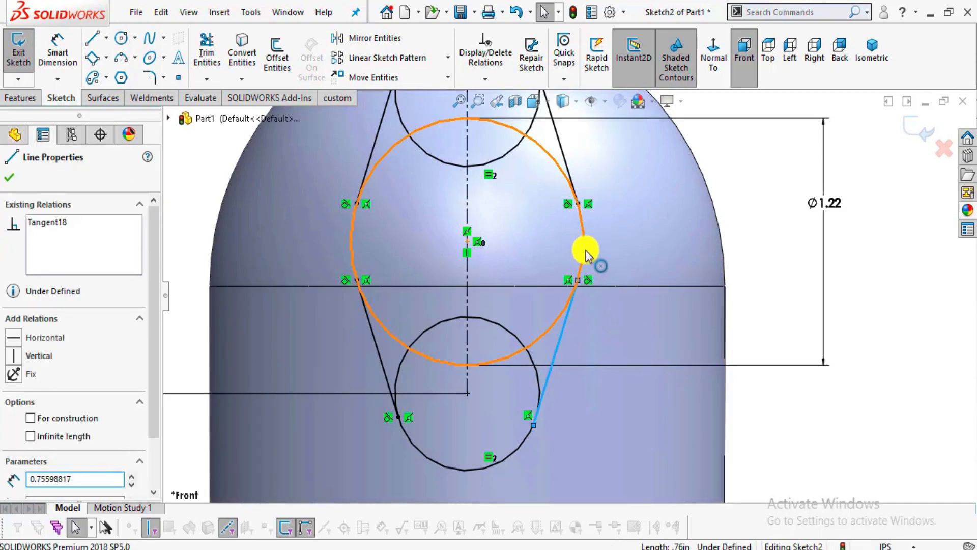
{"action": "left_click", "coordinate": [586, 253], "text": "ctrl"}
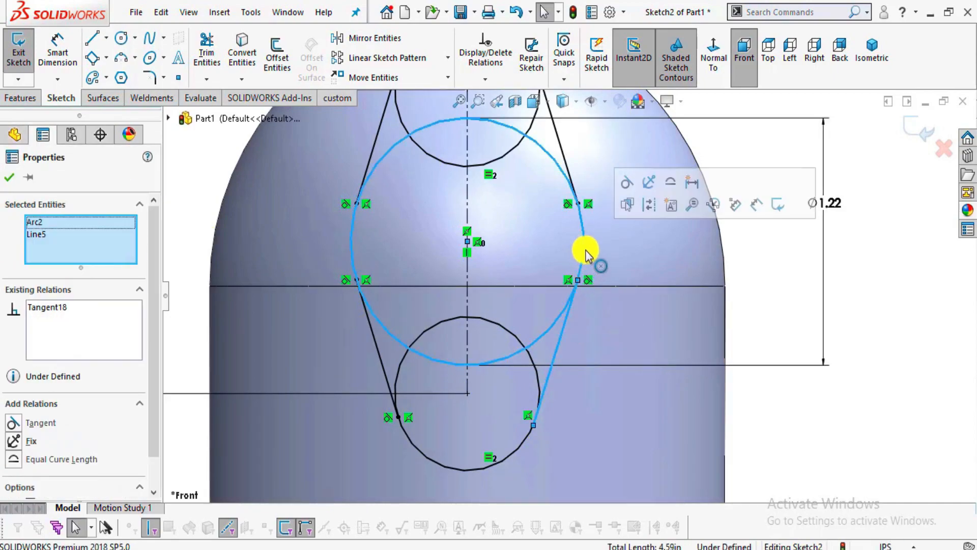
{"action": "left_click", "coordinate": [630, 182]}
{"action": "scroll", "coordinate": [590, 295], "scroll_direction": "down", "scroll_amount": 2}
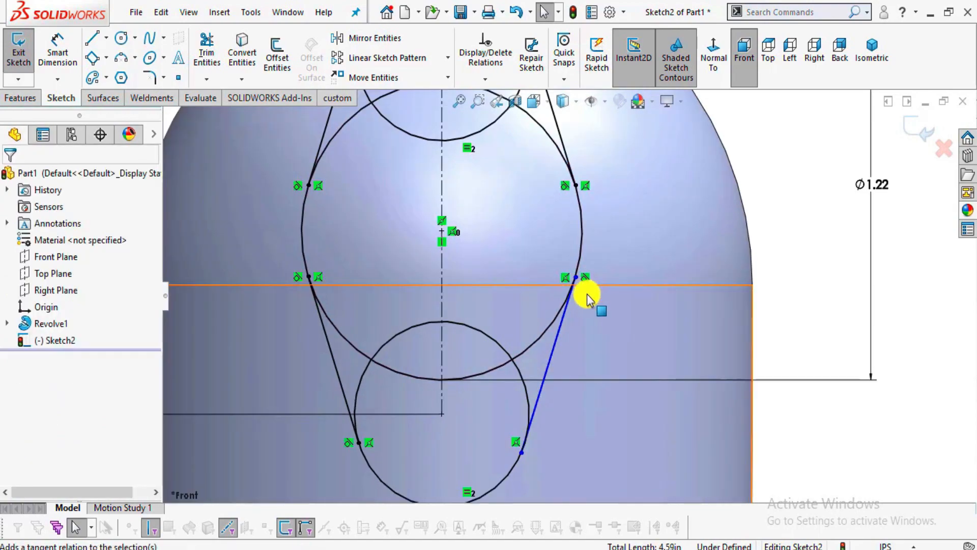
{"action": "left_click", "coordinate": [509, 477]}
{"action": "left_click", "coordinate": [543, 385], "text": "ctrl"}
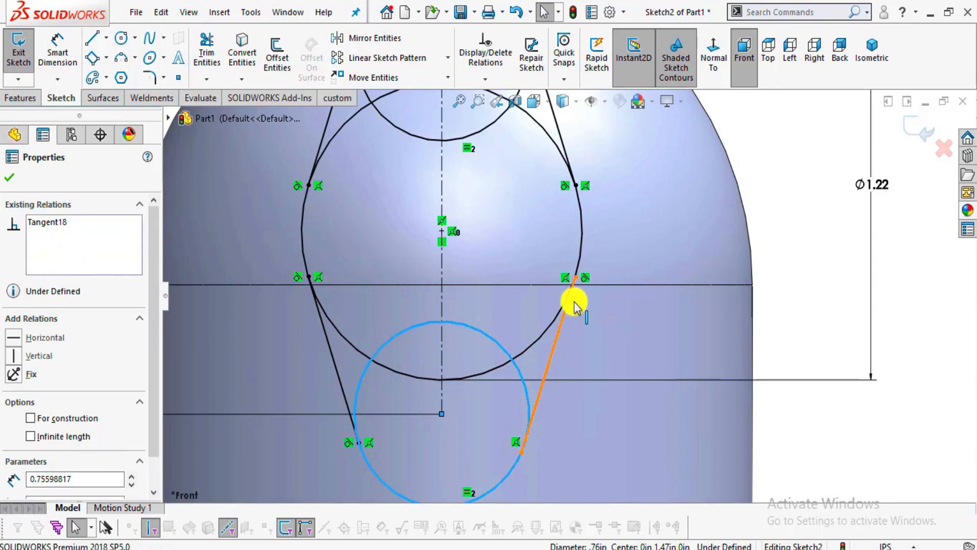
{"action": "left_click", "coordinate": [586, 319]}
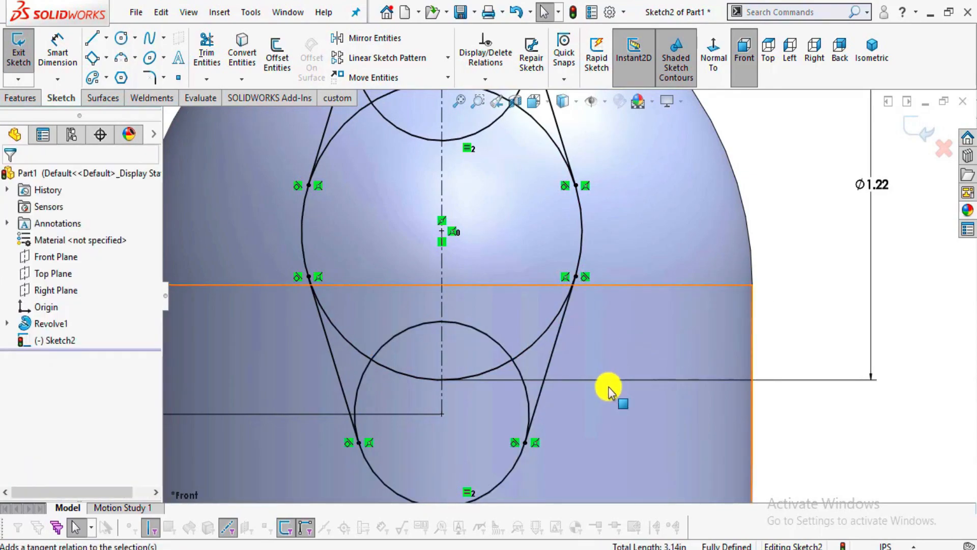
{"action": "scroll", "coordinate": [593, 351], "scroll_direction": "up", "scroll_amount": 3}
{"action": "scroll", "coordinate": [577, 190], "scroll_direction": "down", "scroll_amount": 1}
{"action": "scroll", "coordinate": [554, 253], "scroll_direction": "up", "scroll_amount": 2}
{"action": "scroll", "coordinate": [558, 259], "scroll_direction": "down", "scroll_amount": 3}
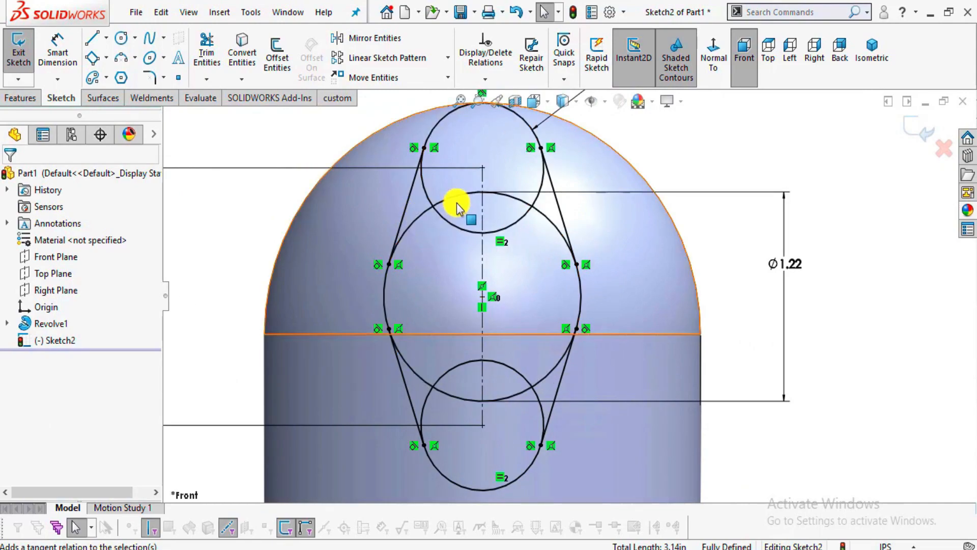
{"action": "scroll", "coordinate": [593, 332], "scroll_direction": "up", "scroll_amount": 2}
{"action": "scroll", "coordinate": [661, 366], "scroll_direction": "up", "scroll_amount": 2}
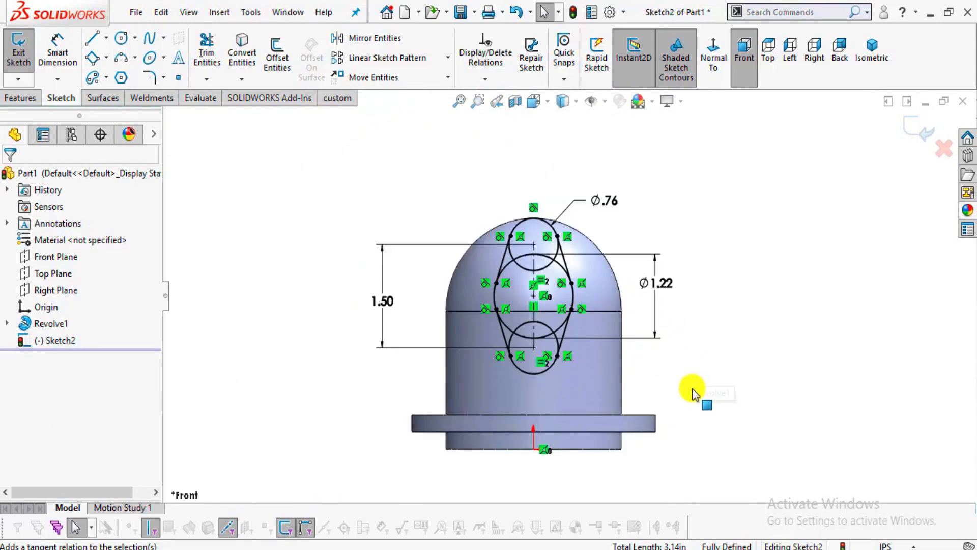
{"action": "scroll", "coordinate": [669, 321], "scroll_direction": "down", "scroll_amount": 2}
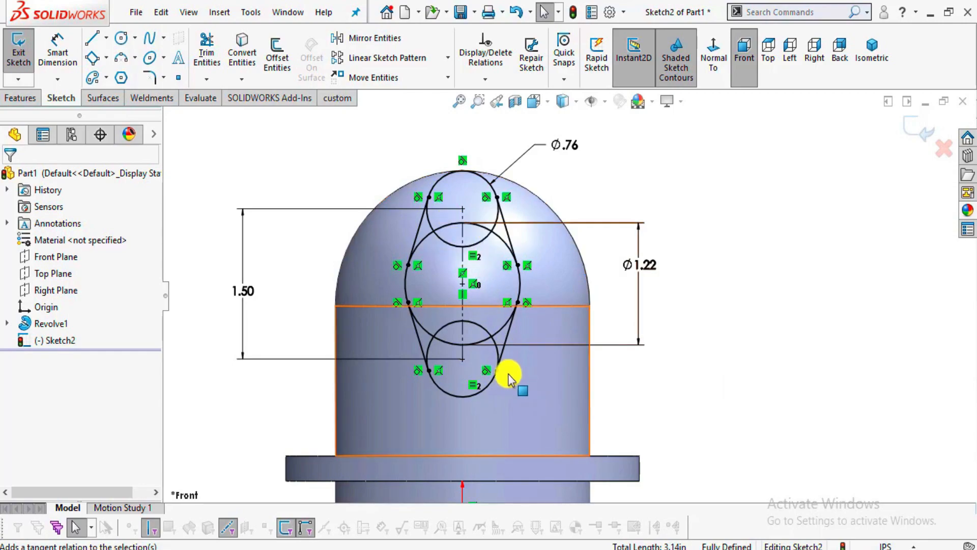
{"action": "key", "text": "alt+Tab"}
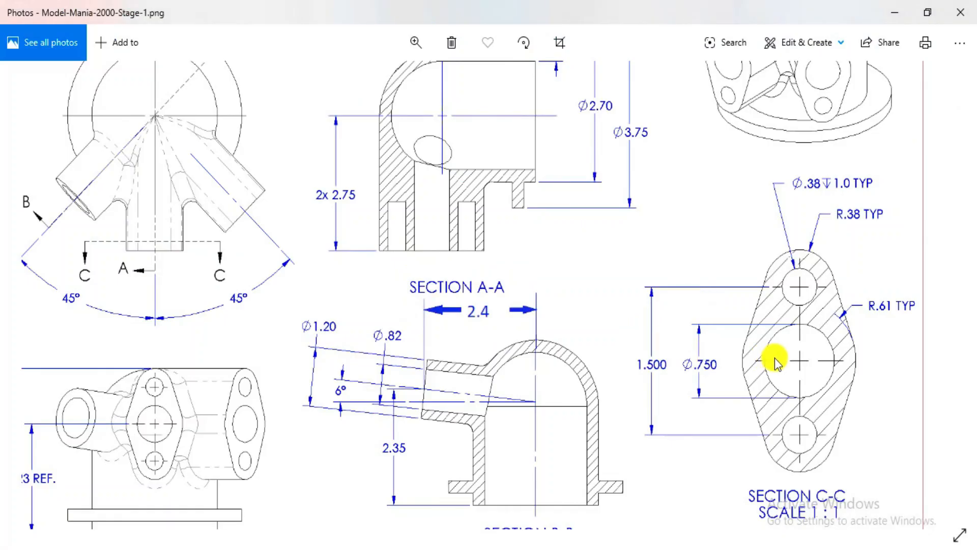
{"action": "left_click_drag", "start_coordinate": [617, 255], "coordinate": [617, 349]}
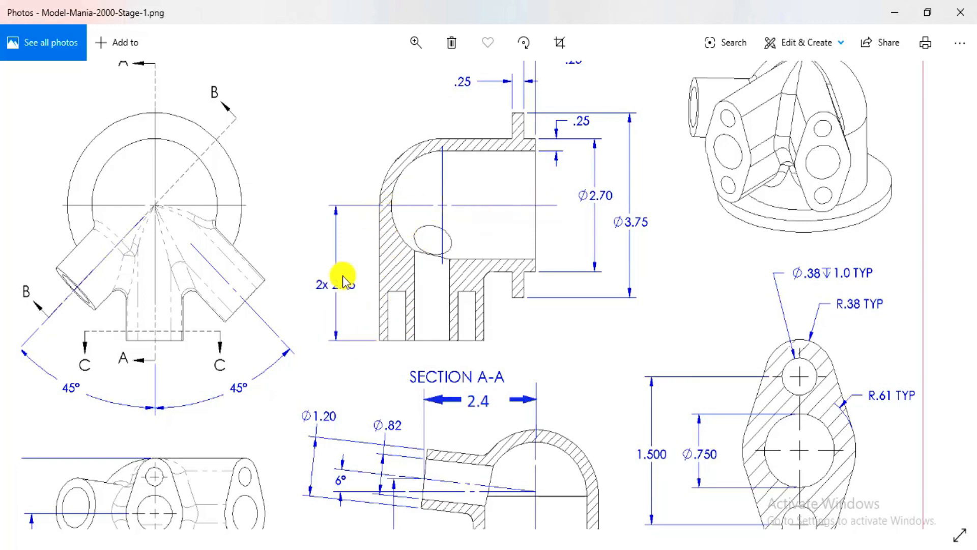
{"action": "key", "text": "alt+Tab"}
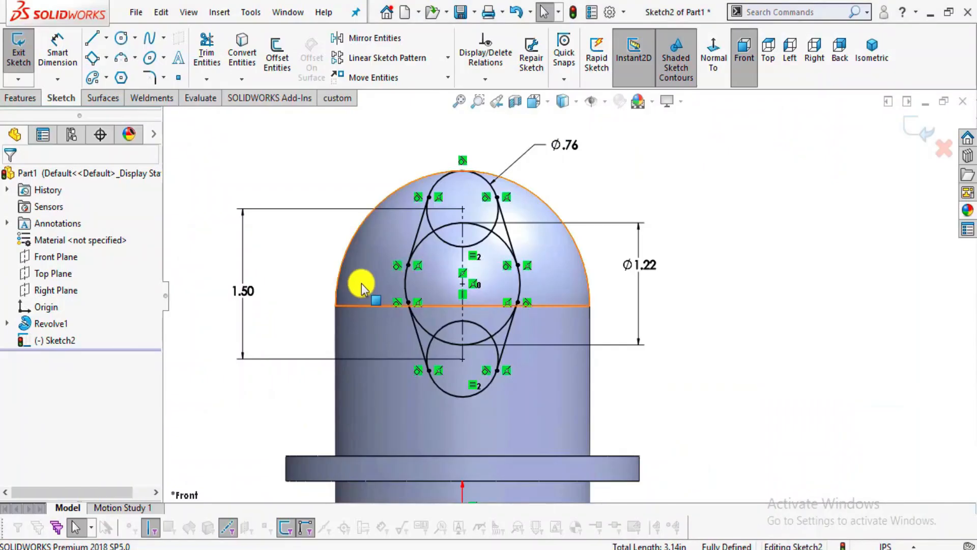
{"action": "left_click", "coordinate": [23, 98]}
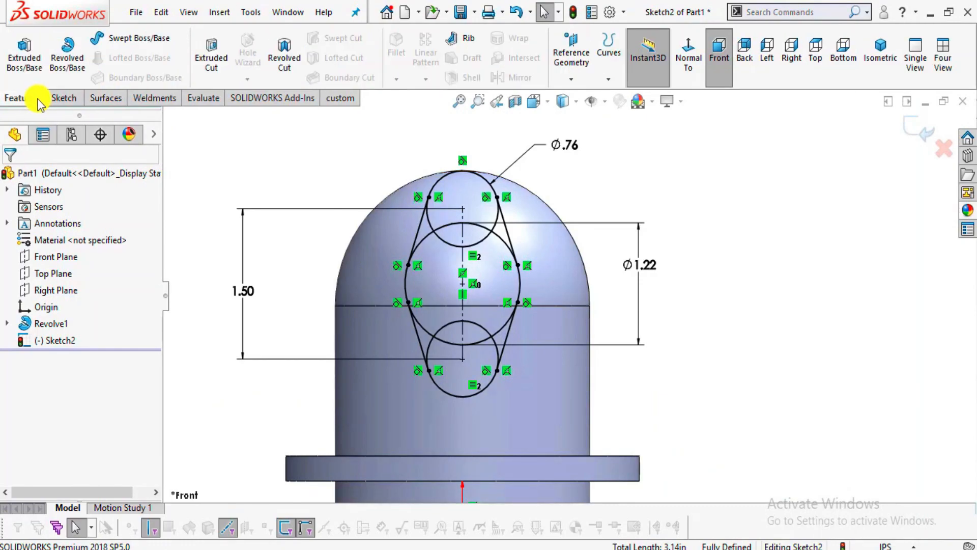
{"action": "left_click", "coordinate": [16, 54]}
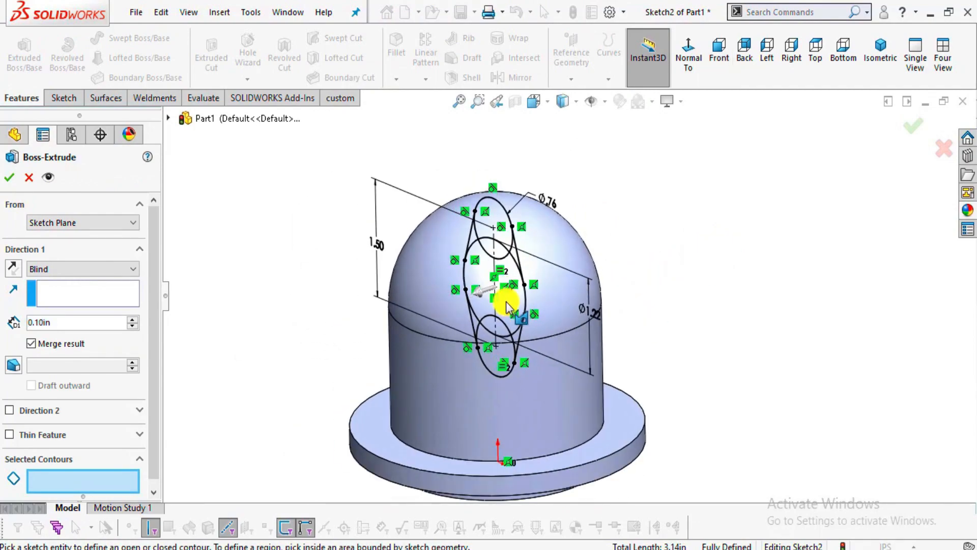
{"action": "scroll", "coordinate": [507, 305], "scroll_direction": "down", "scroll_amount": 1}
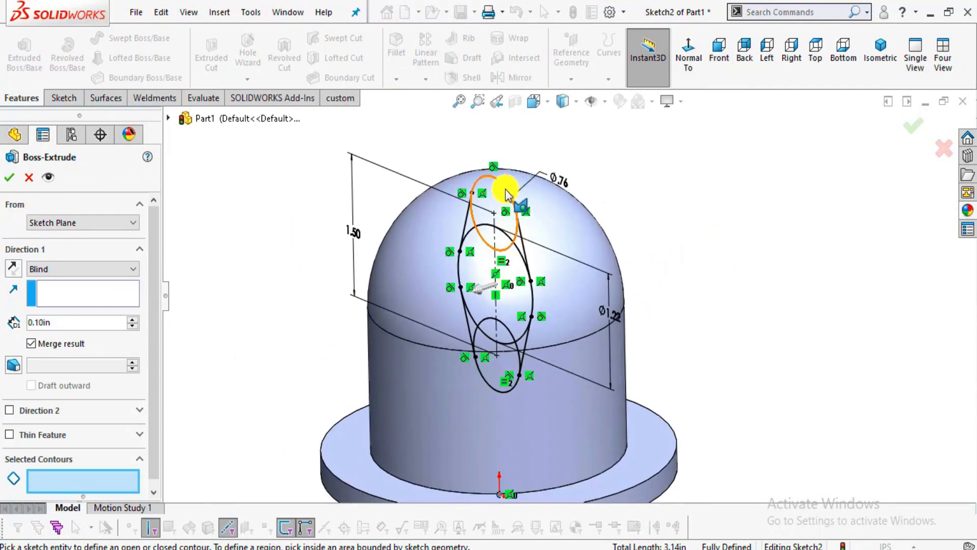
{"action": "left_click", "coordinate": [506, 194]}
{"action": "left_click", "coordinate": [508, 334]}
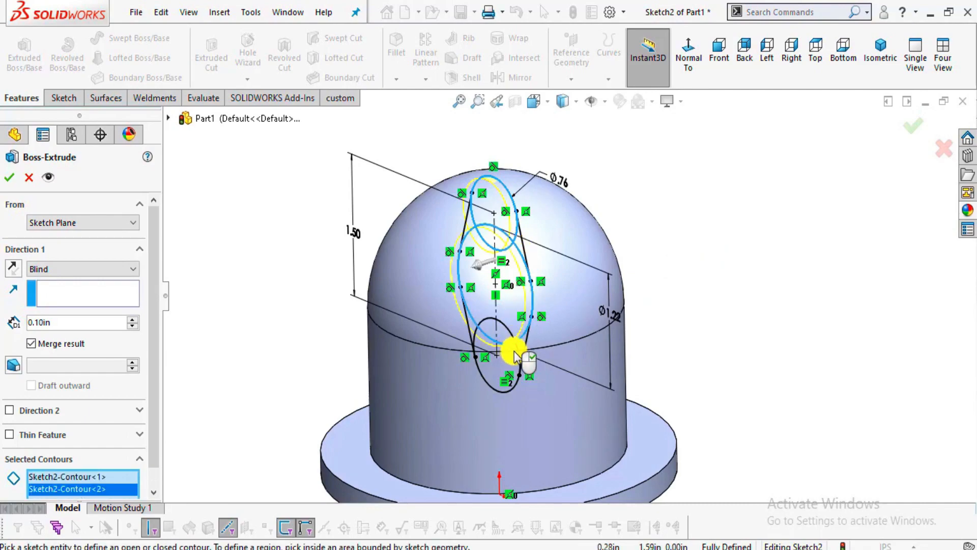
{"action": "left_click", "coordinate": [514, 353]}
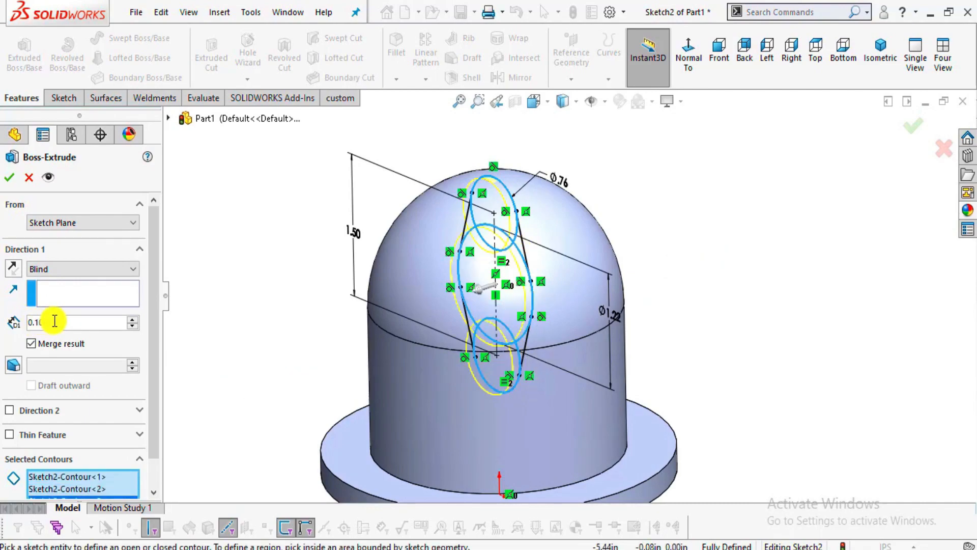
{"action": "key", "text": "alt+Tab"}
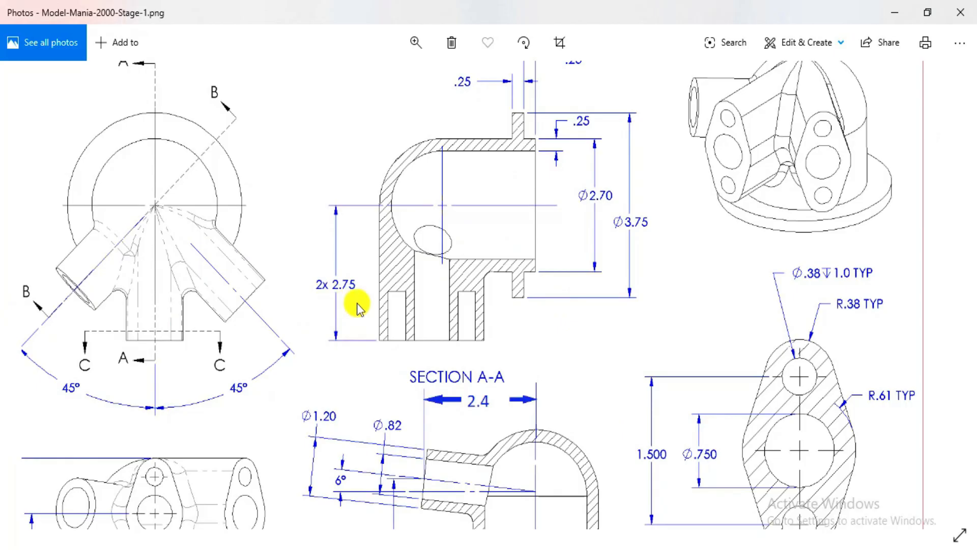
{"action": "key", "text": "alt+Tab"}
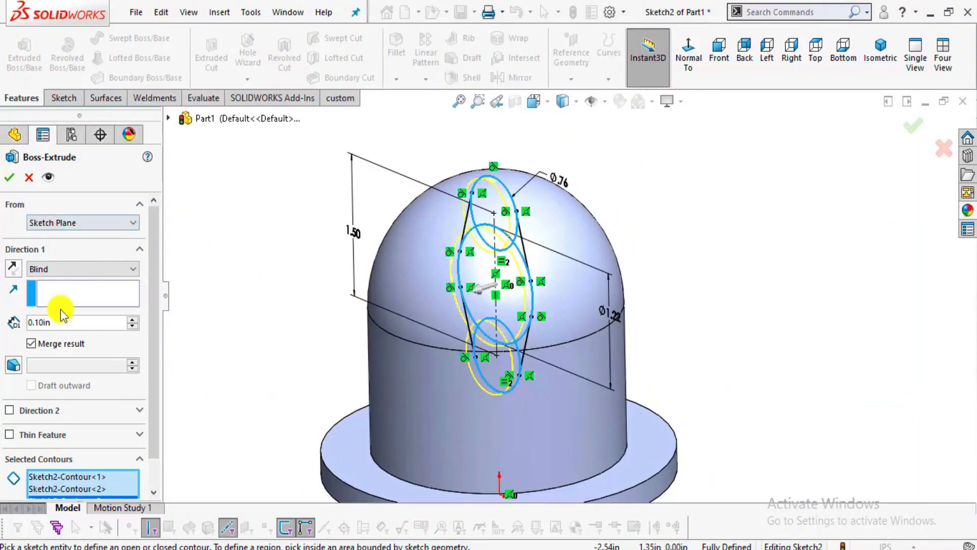
{"action": "type", "text": "2.75"}
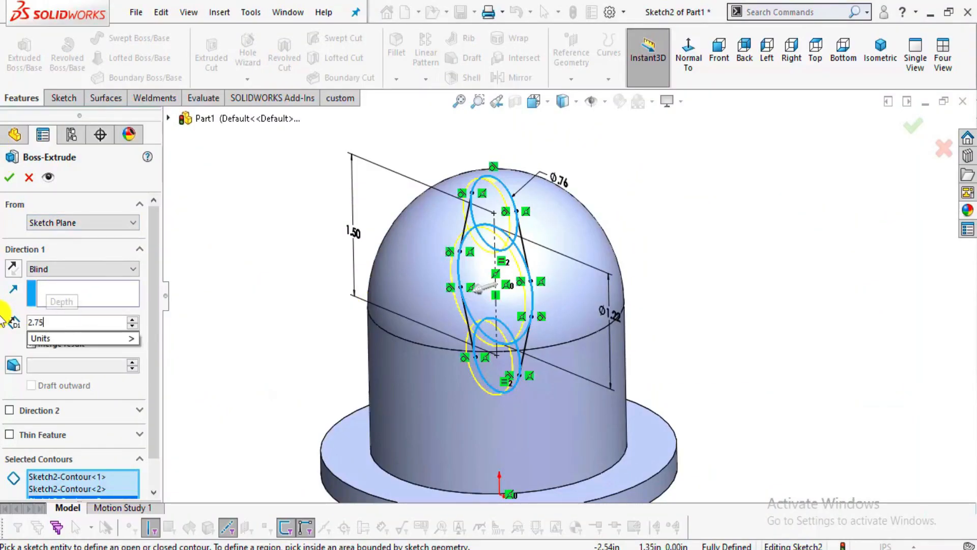
{"action": "key", "text": "Return"}
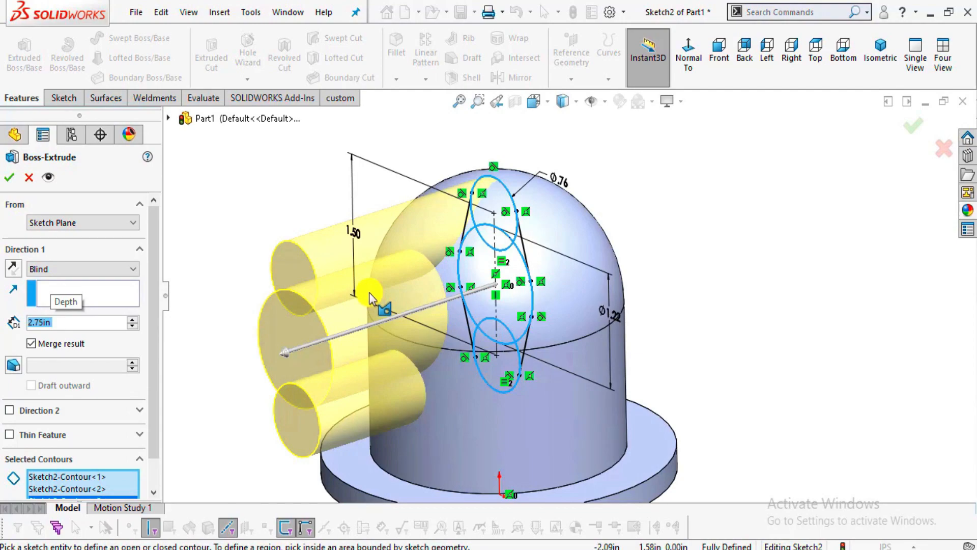
{"action": "scroll", "coordinate": [468, 209], "scroll_direction": "down", "scroll_amount": 4}
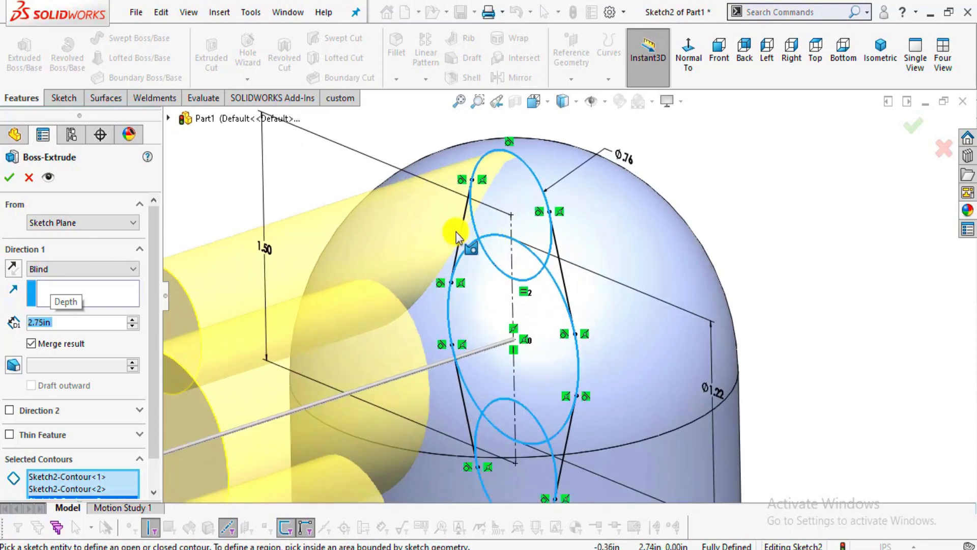
{"action": "left_click", "coordinate": [459, 228]}
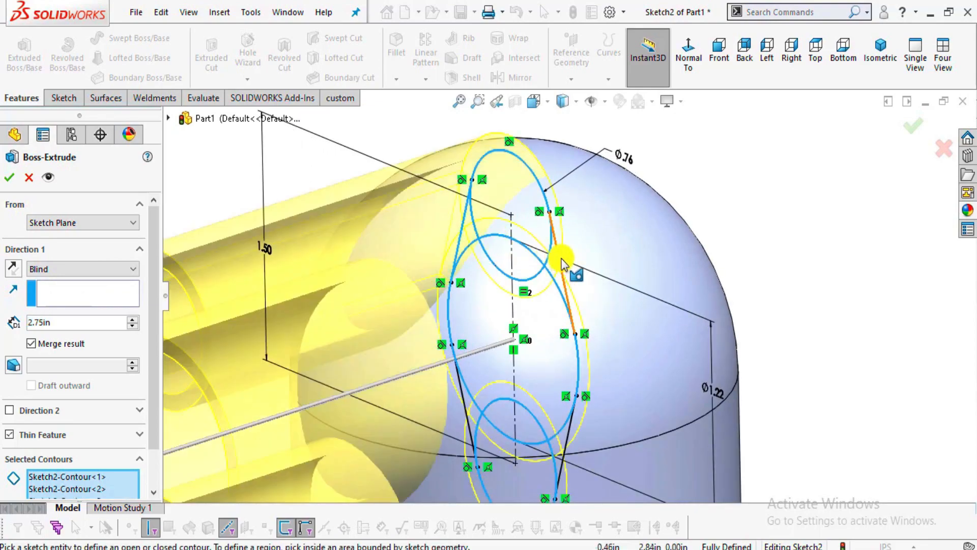
{"action": "scroll", "coordinate": [546, 417], "scroll_direction": "up", "scroll_amount": 3}
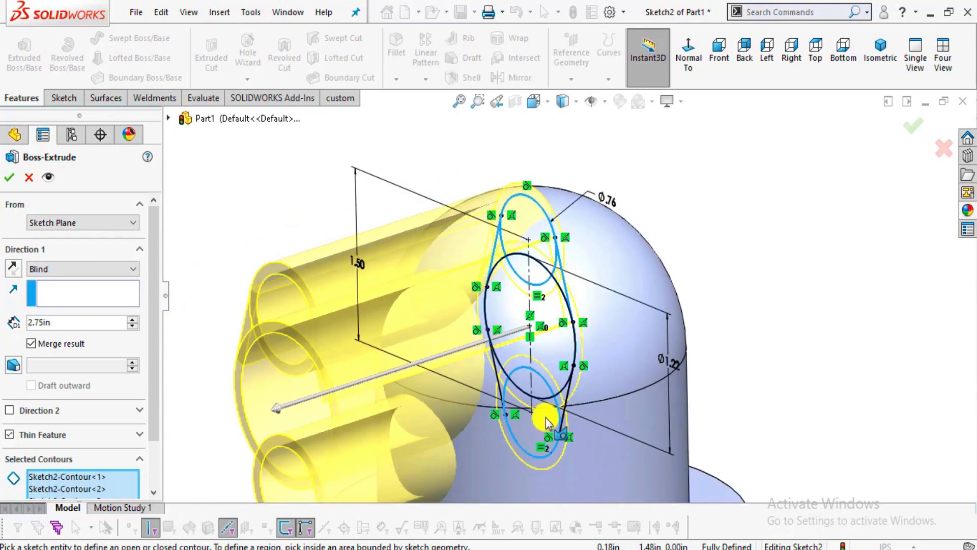
{"action": "scroll", "coordinate": [562, 422], "scroll_direction": "down", "scroll_amount": 5}
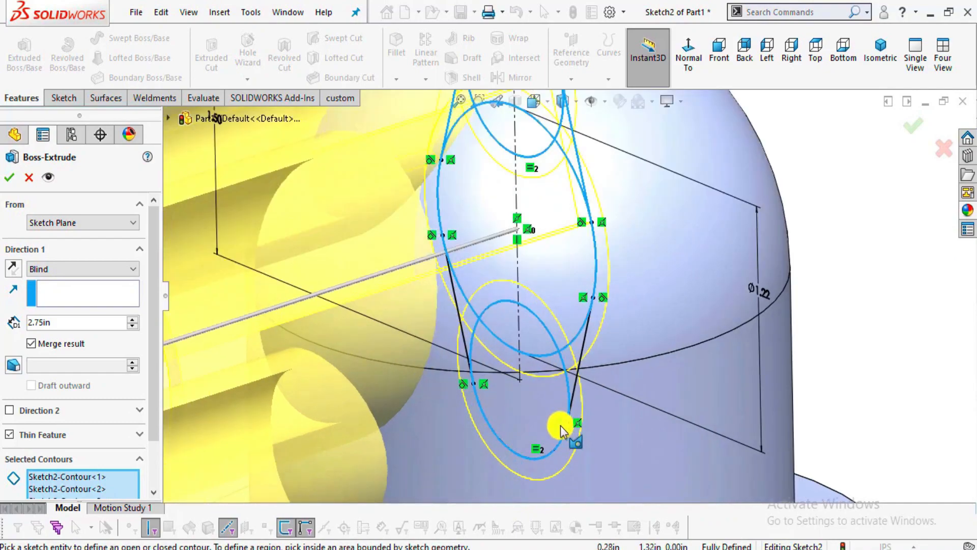
{"action": "left_click", "coordinate": [579, 386]}
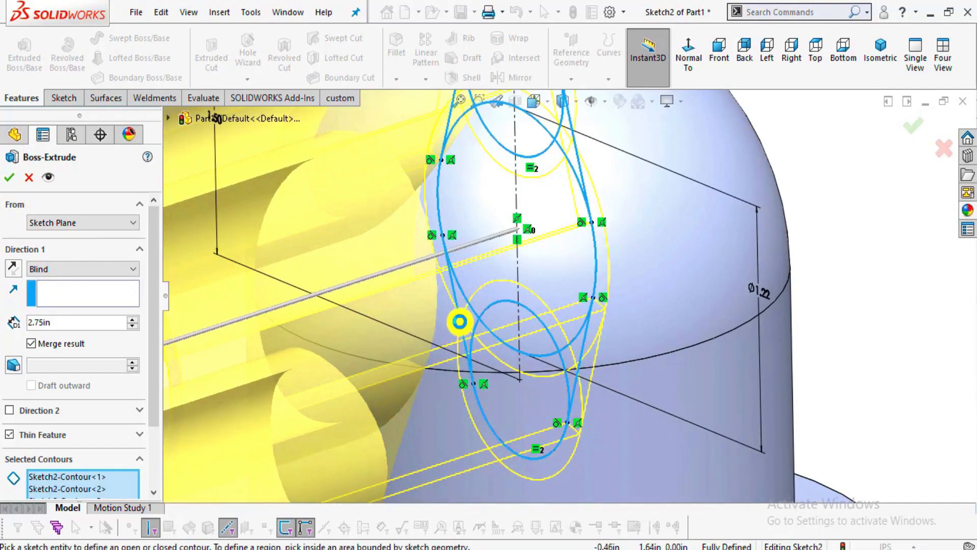
{"action": "scroll", "coordinate": [581, 330], "scroll_direction": "up", "scroll_amount": 5}
{"action": "middle_click_drag", "start_coordinate": [552, 342], "coordinate": [585, 240]}
{"action": "scroll", "coordinate": [580, 239], "scroll_direction": "down", "scroll_amount": 4}
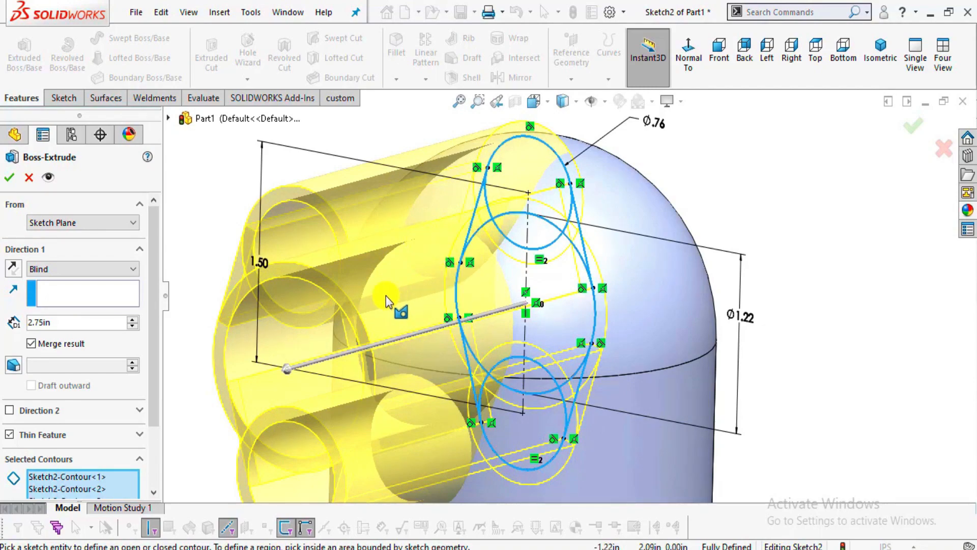
{"action": "left_click", "coordinate": [517, 247]}
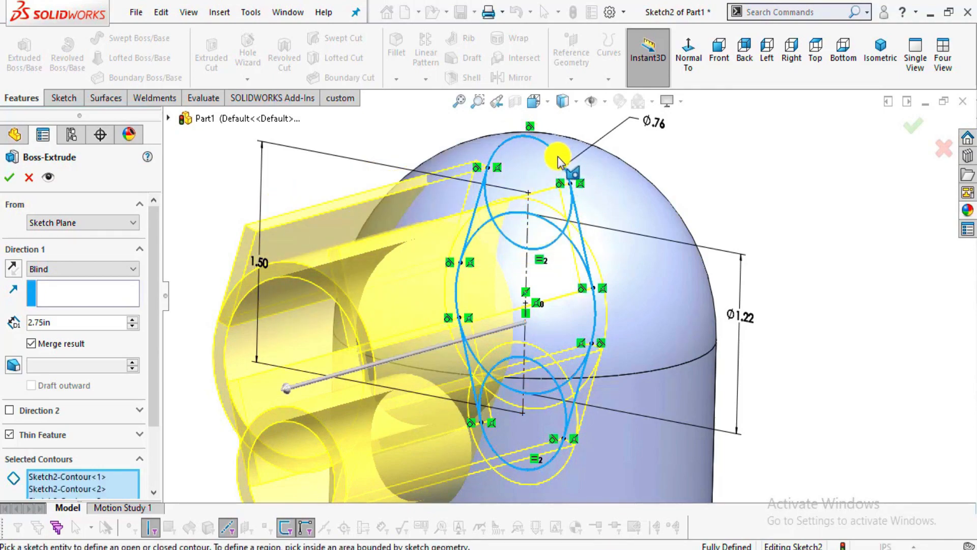
{"action": "key", "text": "Escape"}
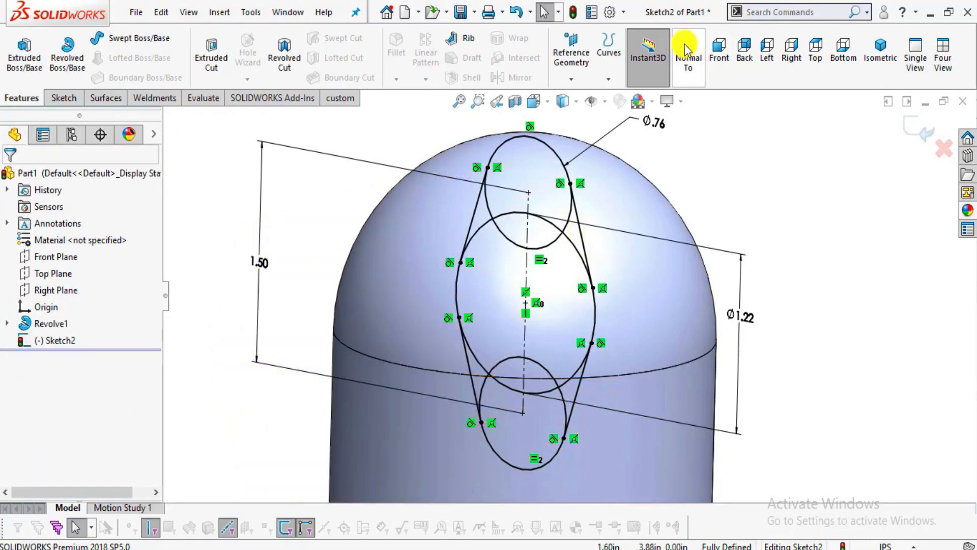
Trim away the overlapping inner arcs where the profile's upper and middle circles cross between the two upper tangent lines
{"action": "left_click", "coordinate": [687, 51]}
{"action": "scroll", "coordinate": [595, 209], "scroll_direction": "down", "scroll_amount": 3}
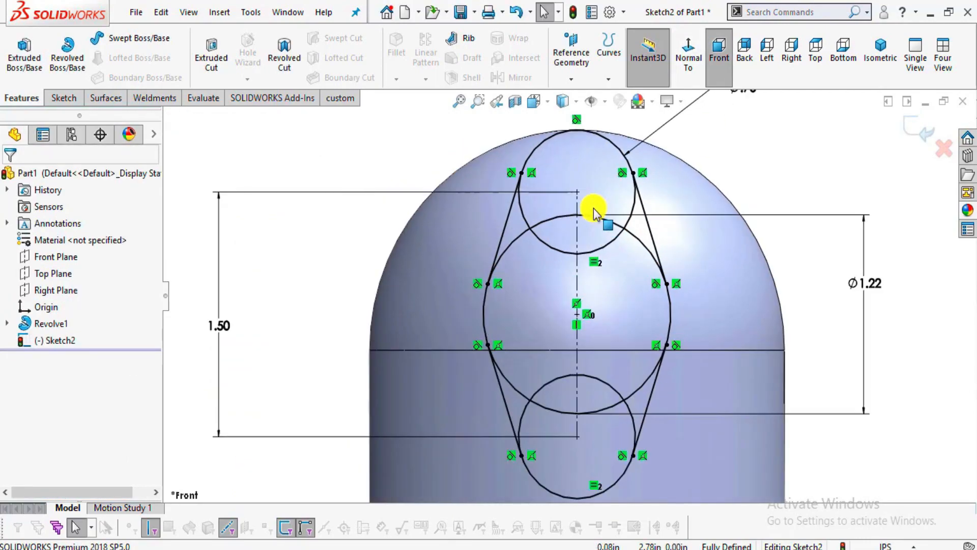
{"action": "scroll", "coordinate": [600, 252], "scroll_direction": "down", "scroll_amount": 1}
{"action": "left_click", "coordinate": [526, 240]}
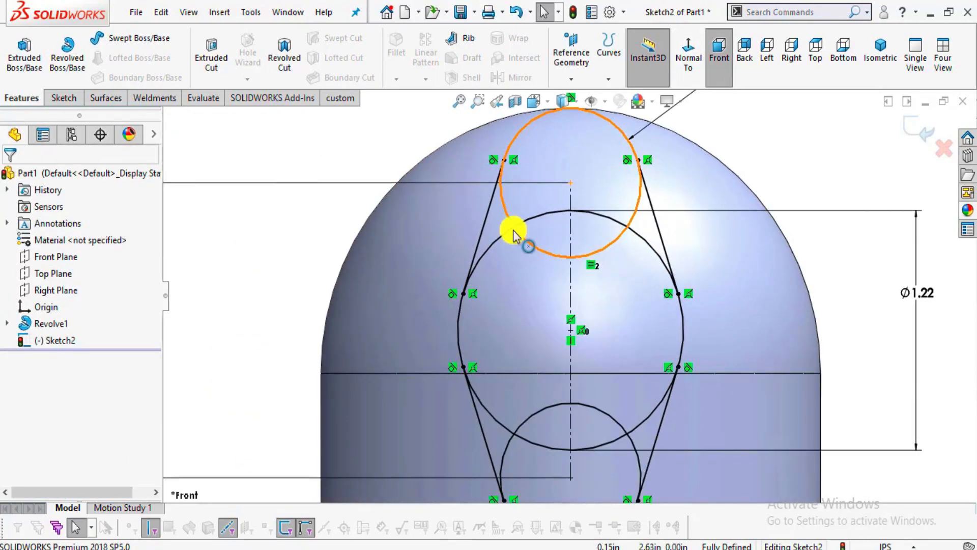
{"action": "left_click", "coordinate": [58, 98]}
{"action": "left_click", "coordinate": [220, 48]}
{"action": "scroll", "coordinate": [492, 238], "scroll_direction": "down", "scroll_amount": 3}
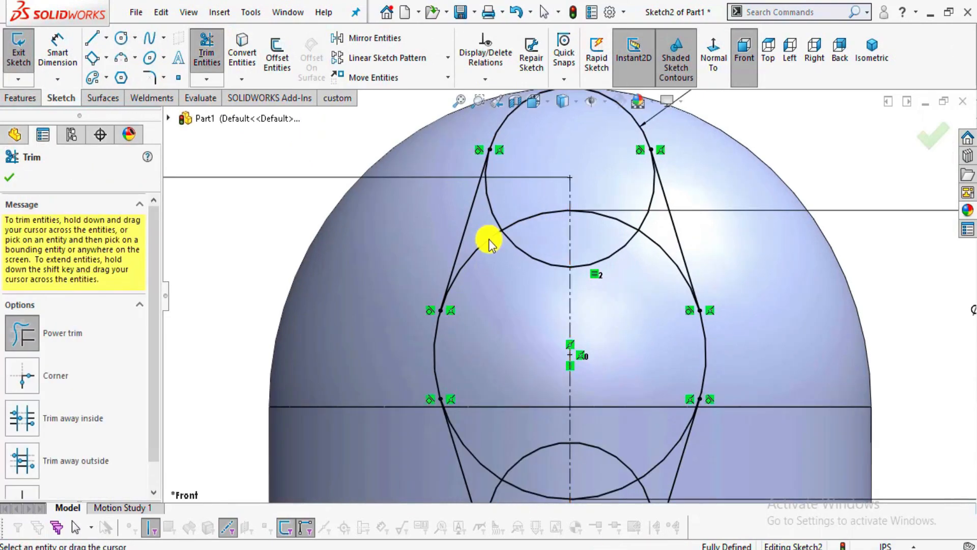
{"action": "mouse_move", "coordinate": [493, 316]}
{"action": "left_mouse_down"}
{"action": "mouse_move", "coordinate": [558, 257]}
{"action": "mouse_move", "coordinate": [497, 212]}
{"action": "mouse_move", "coordinate": [558, 224]}
{"action": "left_mouse_up"}
{"action": "mouse_move", "coordinate": [660, 171]}
{"action": "left_mouse_down"}
{"action": "mouse_move", "coordinate": [682, 249]}
{"action": "mouse_move", "coordinate": [714, 200]}
{"action": "left_mouse_up"}
{"action": "scroll", "coordinate": [692, 219], "scroll_direction": "up", "scroll_amount": 5}
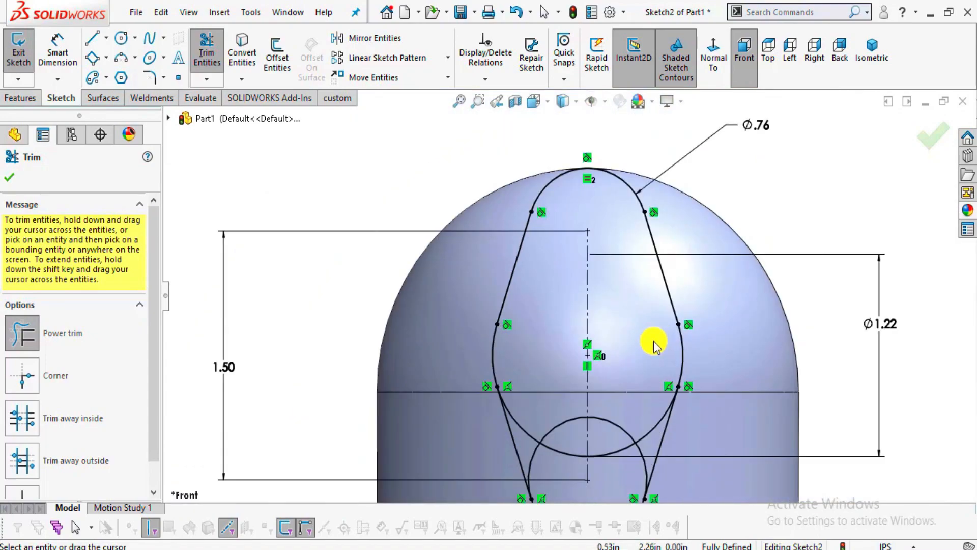
Trim the overlapping inner arcs of the middle and lower circles, leaving a single closed outer boss outline
{"action": "scroll", "coordinate": [575, 435], "scroll_direction": "down", "scroll_amount": 2}
{"action": "mouse_move", "coordinate": [533, 375]}
{"action": "left_mouse_down"}
{"action": "mouse_move", "coordinate": [541, 432]}
{"action": "mouse_move", "coordinate": [556, 371]}
{"action": "left_mouse_up"}
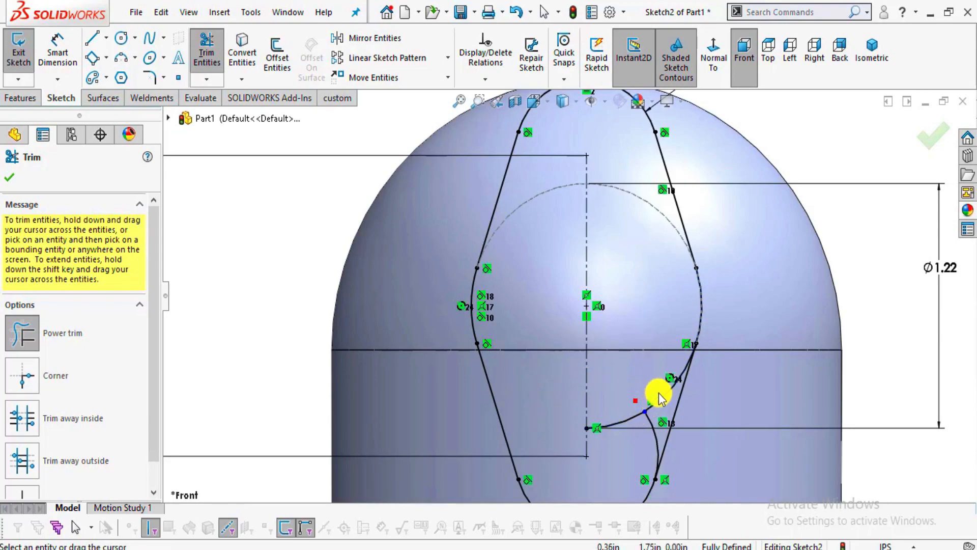
{"action": "left_click_drag", "start_coordinate": [633, 444], "coordinate": [630, 362]}
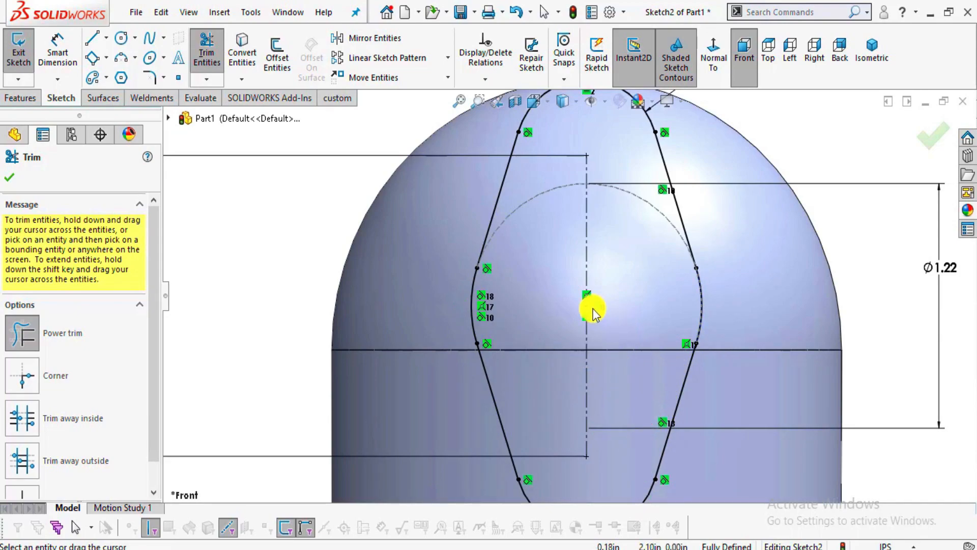
{"action": "scroll", "coordinate": [562, 289], "scroll_direction": "up", "scroll_amount": 3}
{"action": "key", "text": "Escape"}
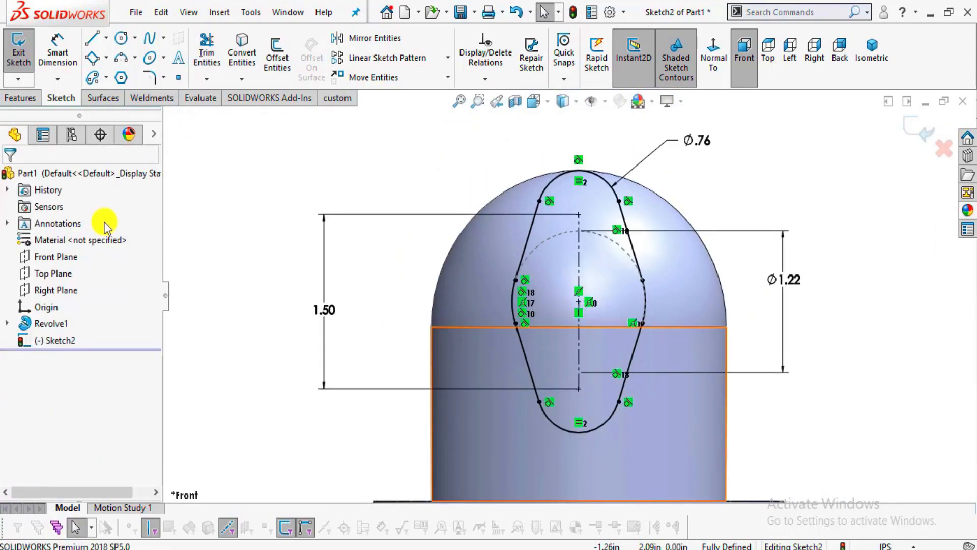
Extrude the closed boss profile as a blind boss 2.75 in deep, merged with the domed body
{"action": "left_click", "coordinate": [18, 98]}
{"action": "left_click", "coordinate": [20, 54]}
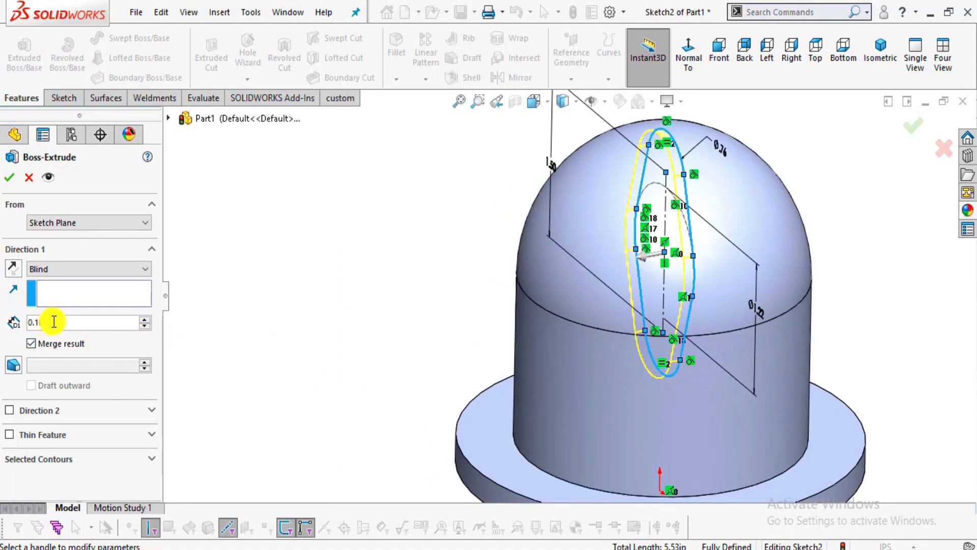
{"action": "key", "text": "alt+Tab"}
{"action": "key", "text": "alt+Tab"}
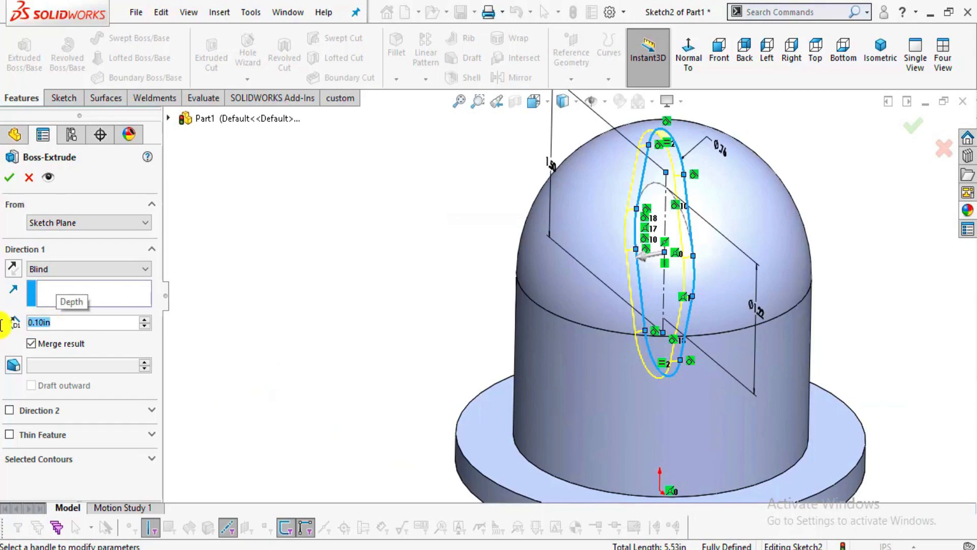
{"action": "type", "text": "2.75"}
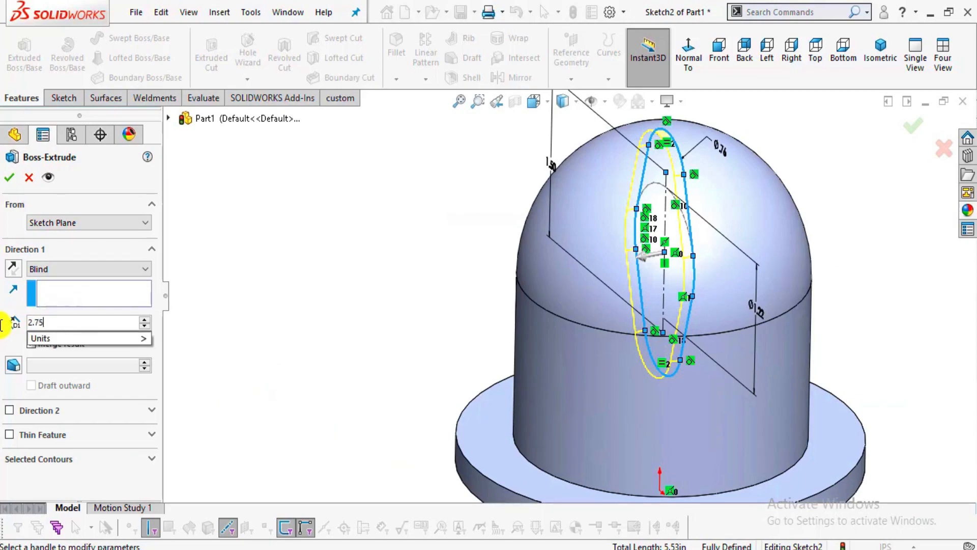
{"action": "key", "text": "Return"}
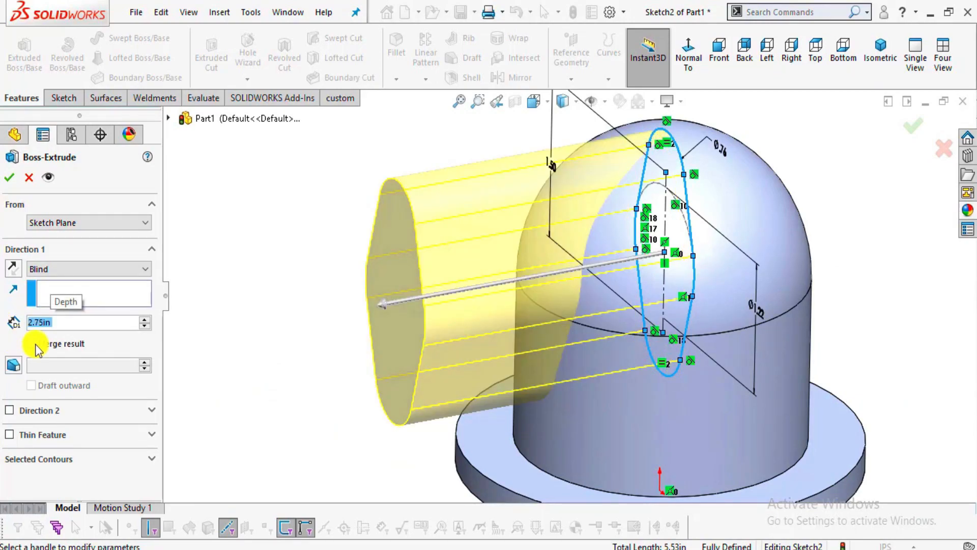
{"action": "left_click", "coordinate": [8, 183]}
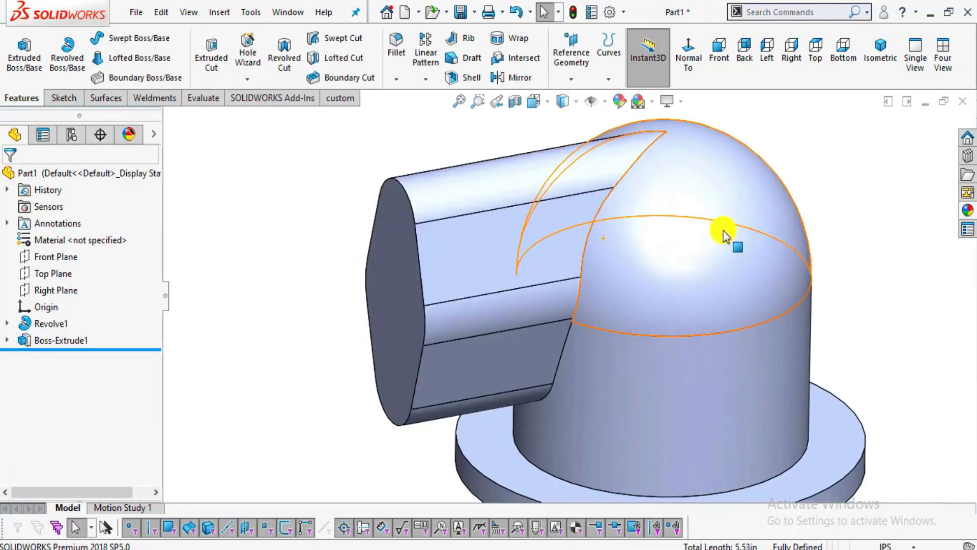
{"action": "middle_click_drag", "start_coordinate": [632, 295], "coordinate": [497, 305]}
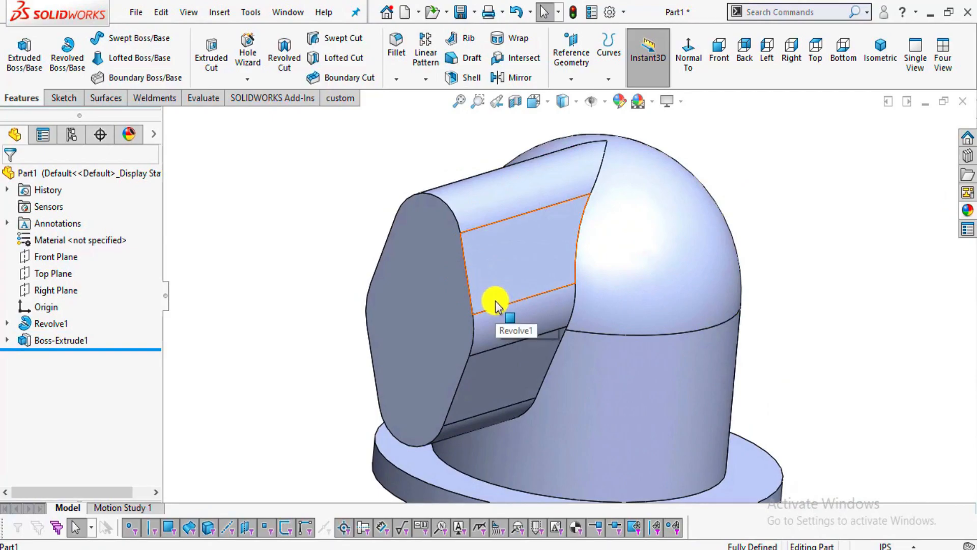
Check the boss bore in the drawing's section views and start a new sketch on the Front Plane, viewed face-on
{"action": "key", "text": "alt+Tab"}
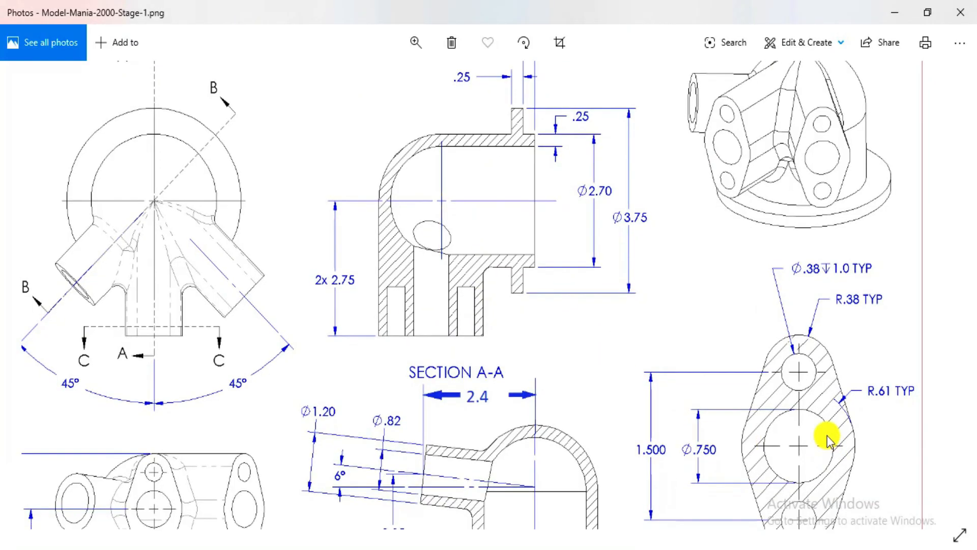
{"action": "scroll", "coordinate": [826, 438], "scroll_direction": "down", "scroll_amount": 1}
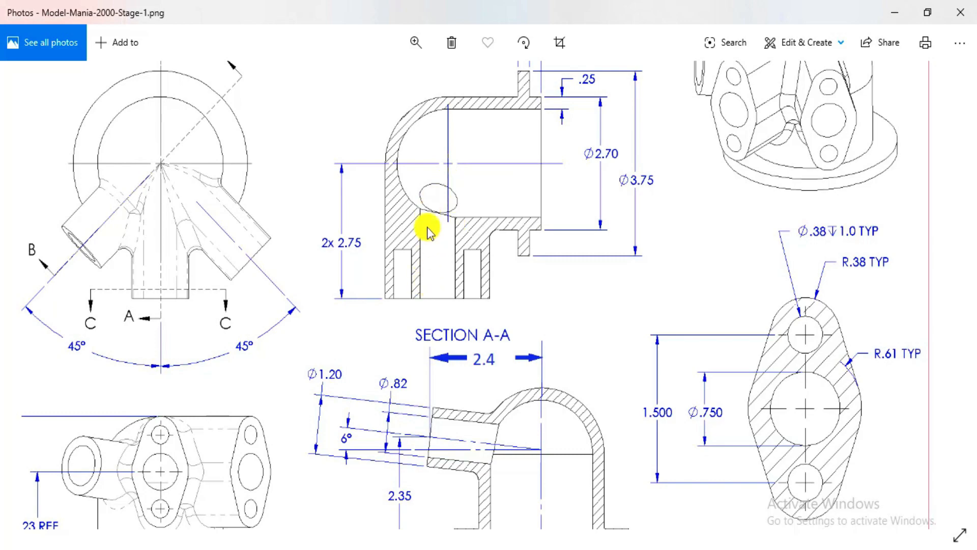
{"action": "key", "text": "alt+Tab"}
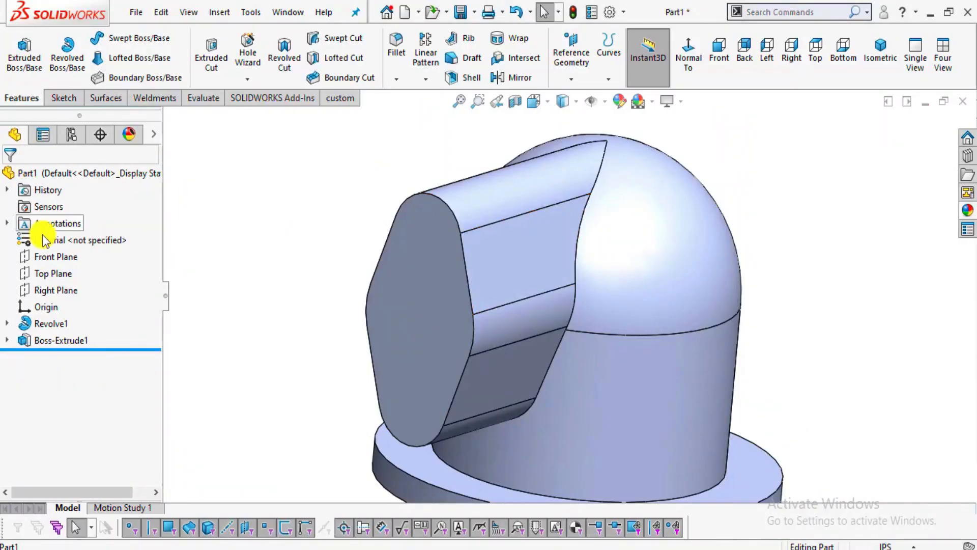
{"action": "left_click", "coordinate": [56, 257]}
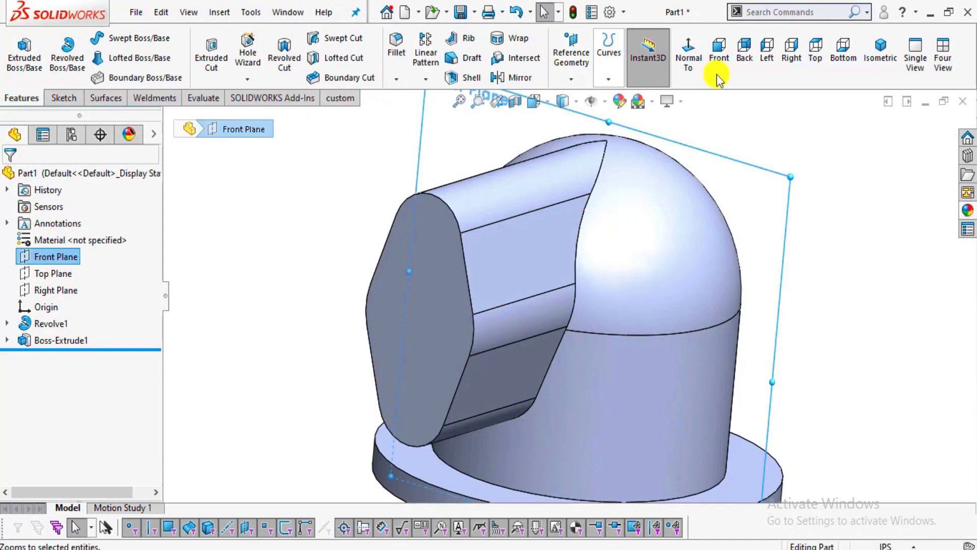
{"action": "left_click", "coordinate": [688, 56]}
{"action": "left_click", "coordinate": [63, 98]}
{"action": "left_click", "coordinate": [19, 51]}
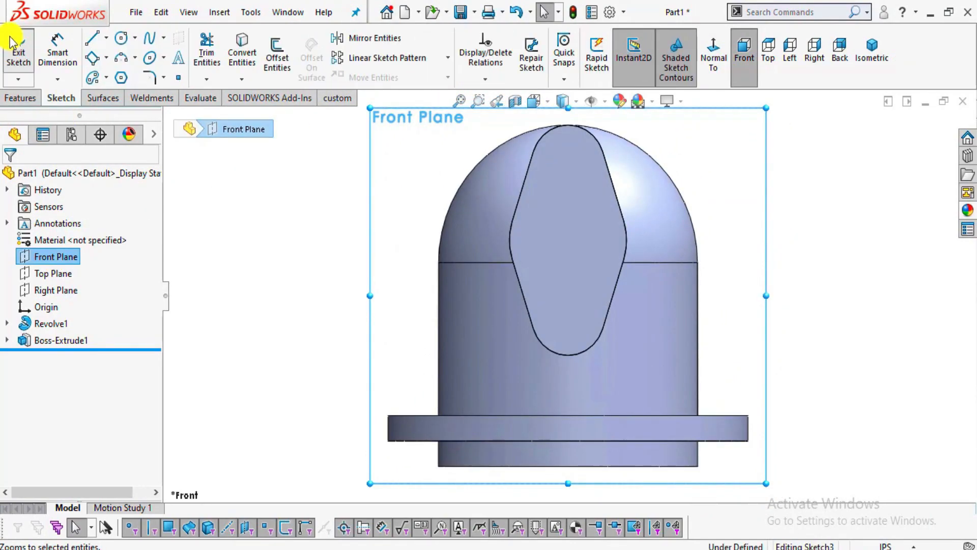
Sketch a circle of about 0.33 in radius centred on the middle arcs of the boss profile
{"action": "left_click", "coordinate": [122, 38]}
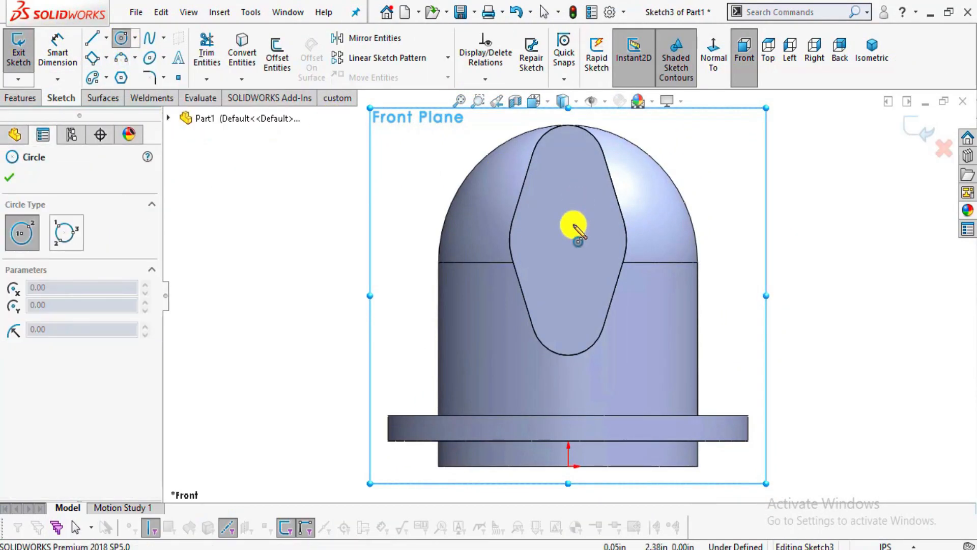
{"action": "scroll", "coordinate": [570, 219], "scroll_direction": "down", "scroll_amount": 2}
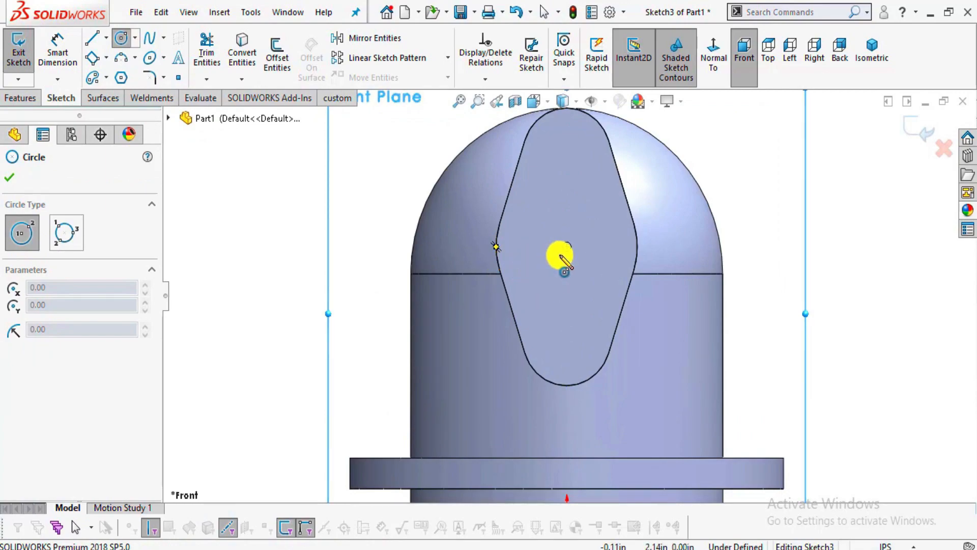
{"action": "left_click", "coordinate": [568, 247]}
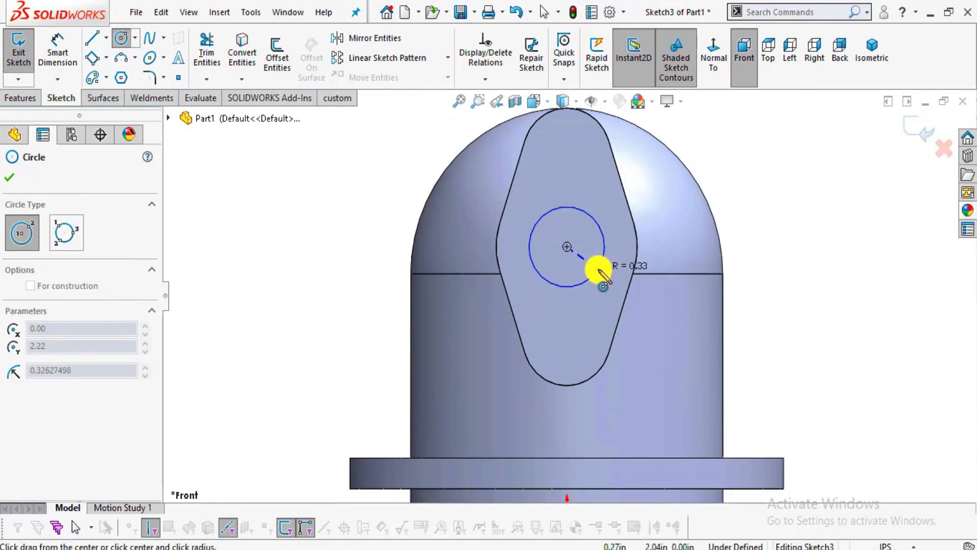
{"action": "left_click", "coordinate": [597, 270]}
Dimension the bore circle with a diameter of 0.75 in and compare it with the drawing
{"action": "left_click", "coordinate": [57, 51]}
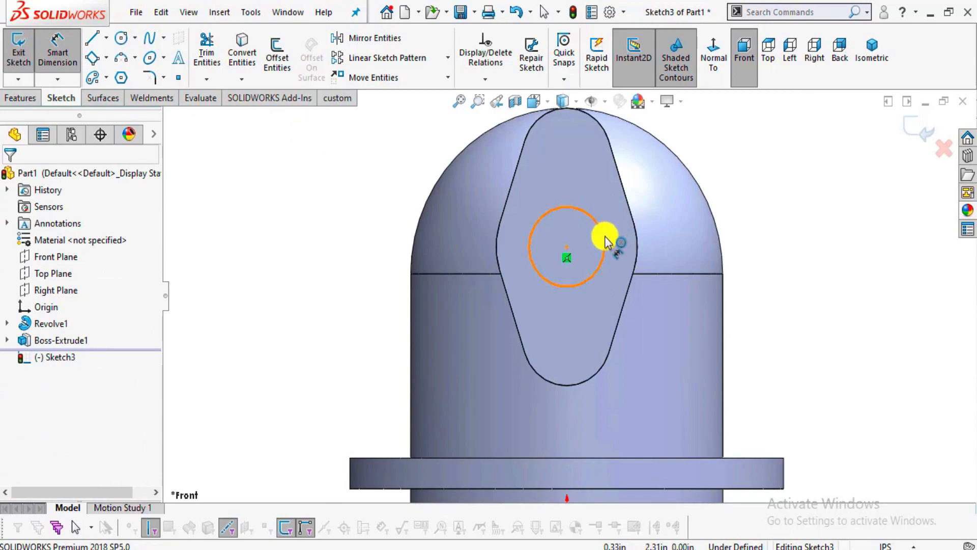
{"action": "left_click", "coordinate": [604, 235]}
{"action": "left_click", "coordinate": [760, 257]}
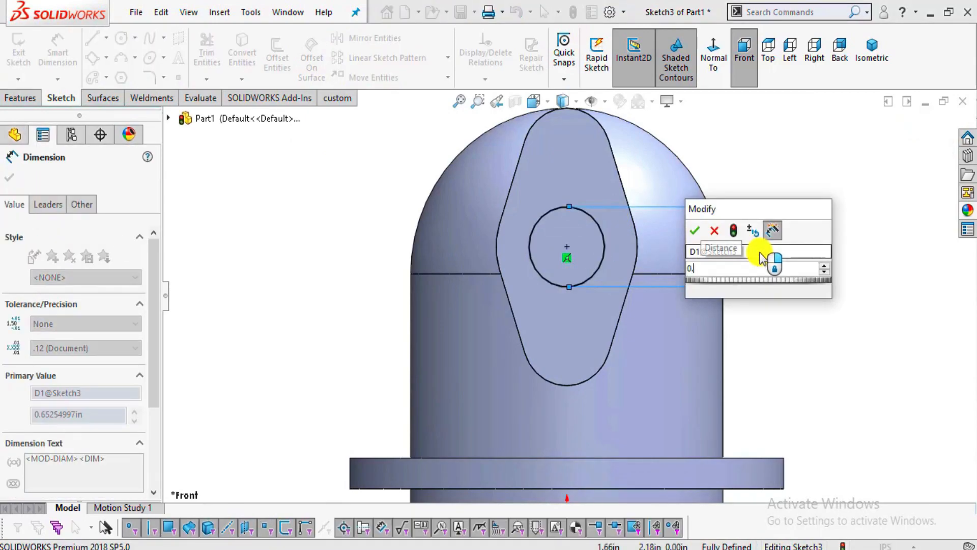
{"action": "type", "text": "0.75"}
{"action": "key", "text": "Return"}
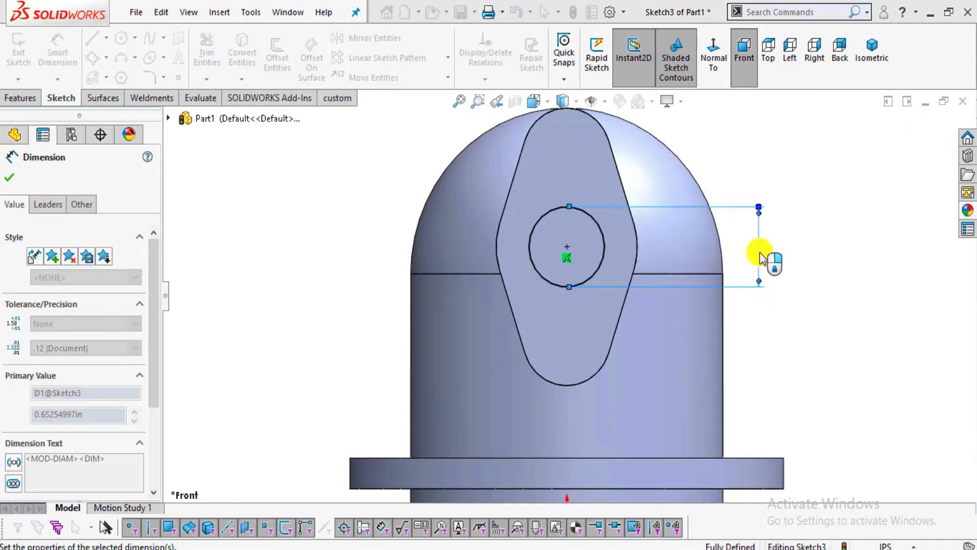
{"action": "key", "text": "alt+Tab"}
{"action": "key", "text": "alt+Tab"}
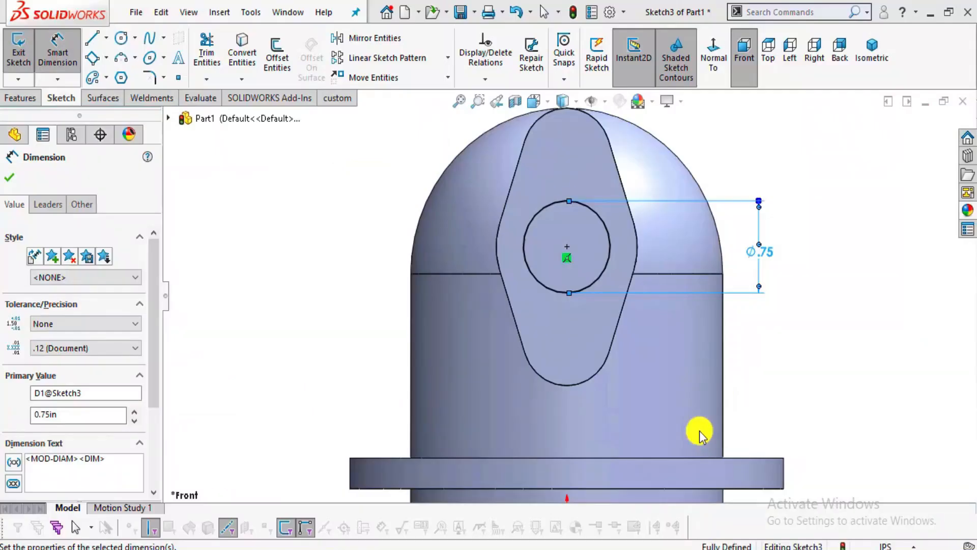
{"action": "left_click", "coordinate": [805, 340]}
{"action": "left_click", "coordinate": [17, 97]}
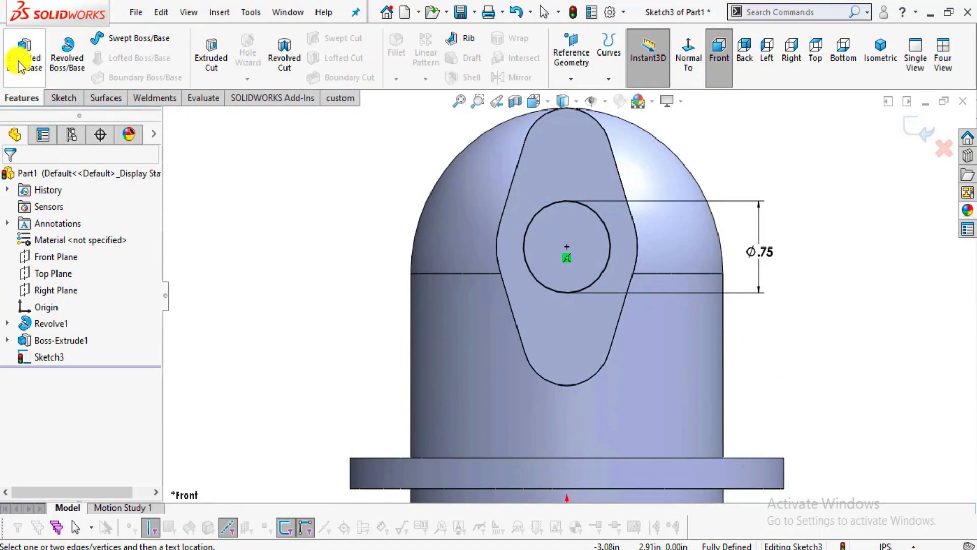
{"action": "left_click", "coordinate": [20, 64]}
{"action": "key", "text": "Escape"}
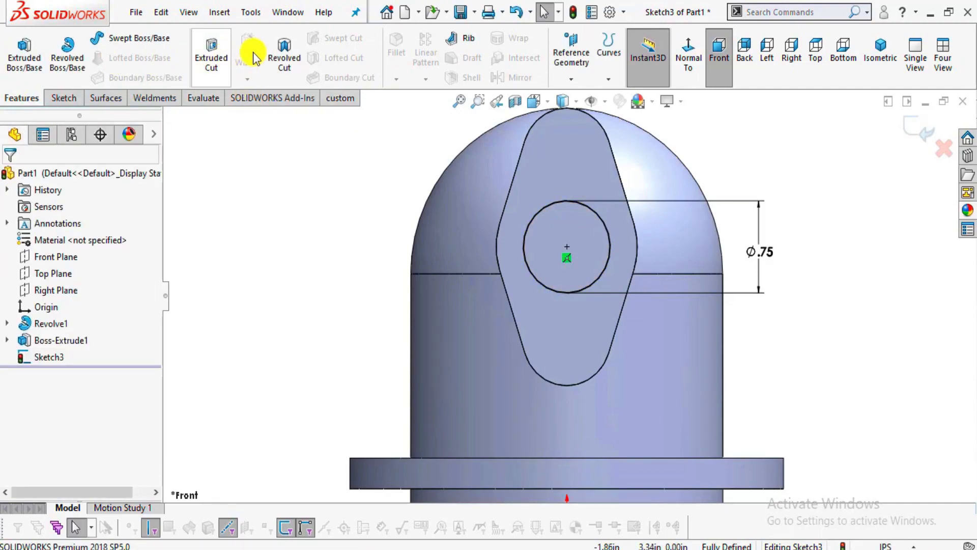
{"action": "left_click", "coordinate": [281, 58]}
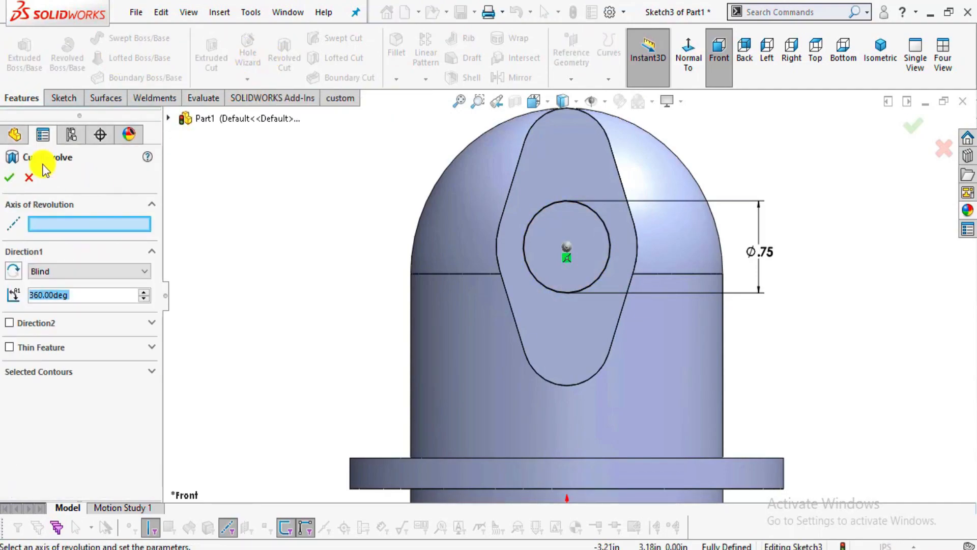
{"action": "left_click", "coordinate": [29, 178]}
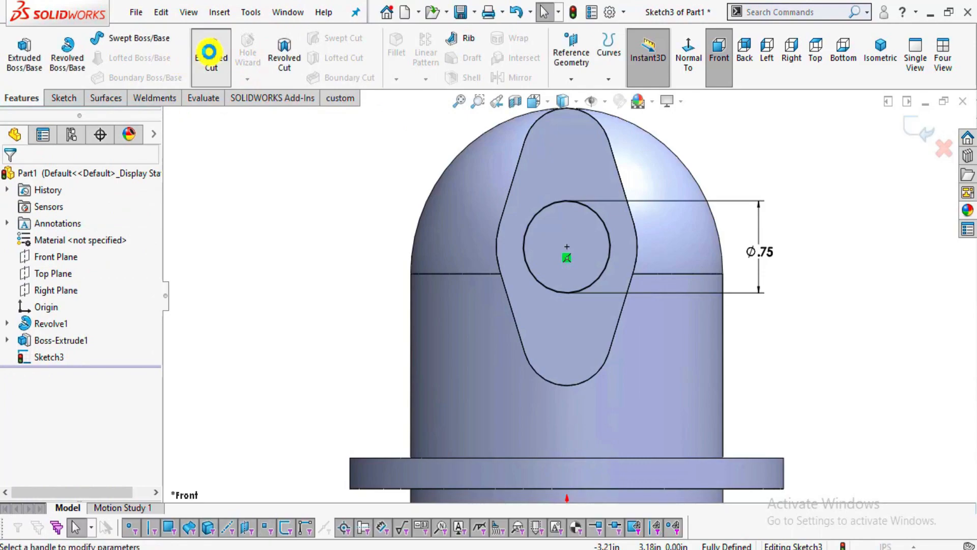
Cut the 0.75 in circle Through All with the direction reversed so the bore runs out through the boss's end face
{"action": "left_click", "coordinate": [208, 52]}
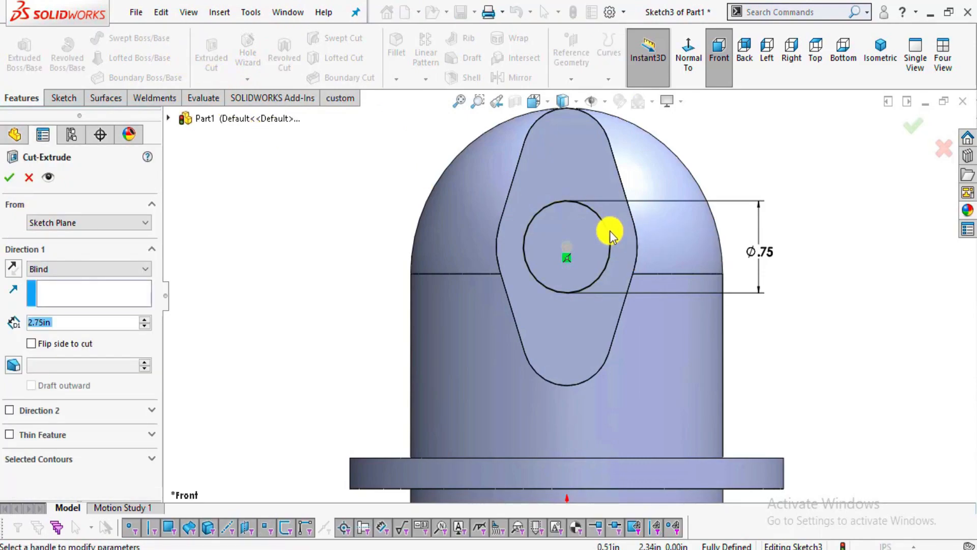
{"action": "middle_click_drag", "start_coordinate": [769, 360], "coordinate": [702, 395]}
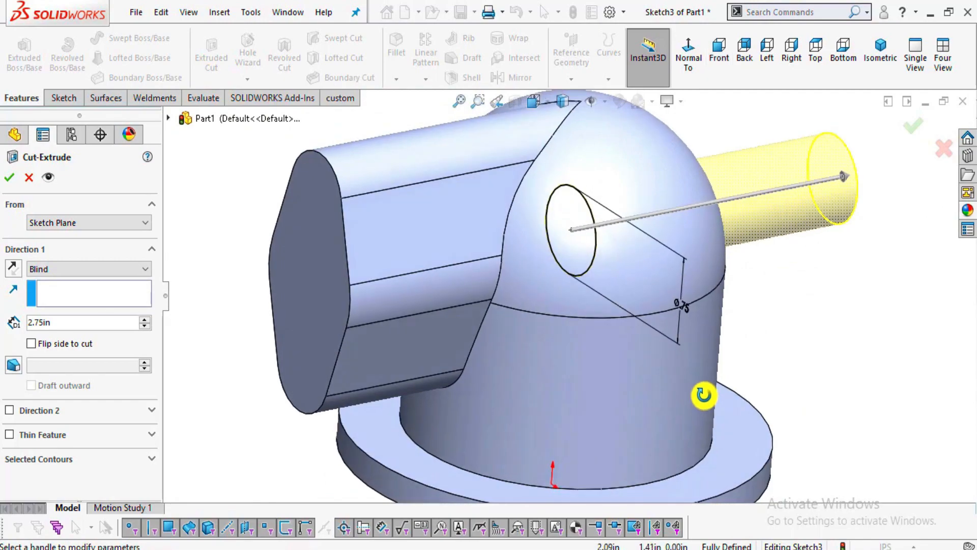
{"action": "left_click", "coordinate": [12, 270]}
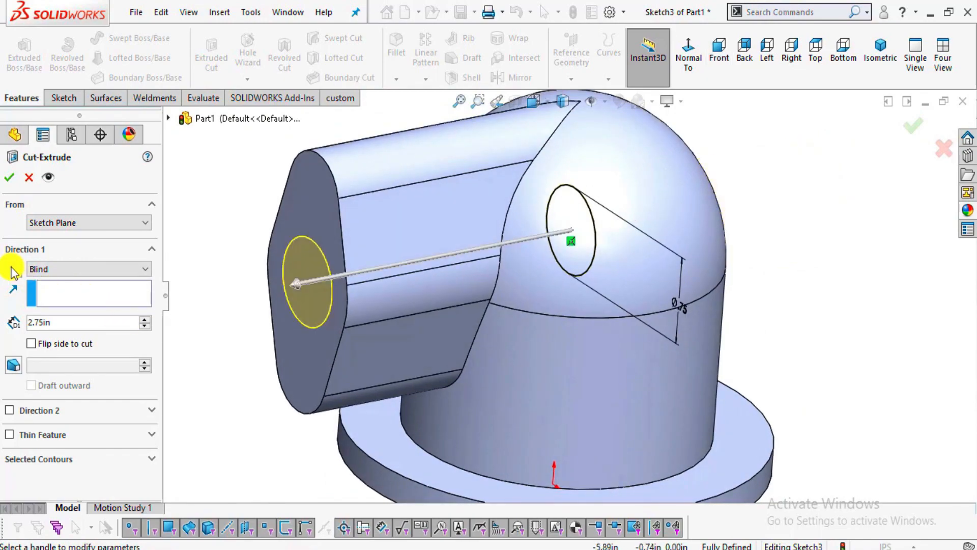
{"action": "left_click", "coordinate": [67, 272]}
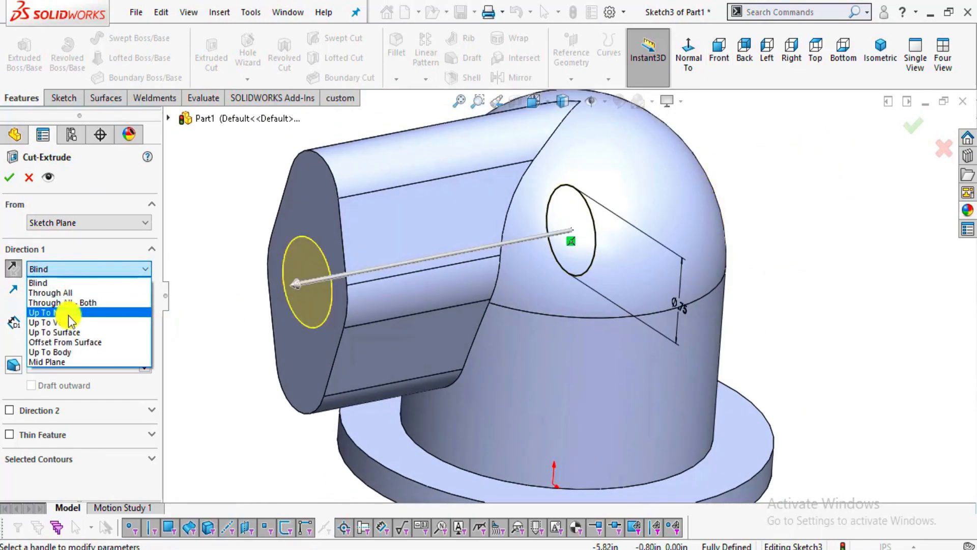
{"action": "left_click", "coordinate": [66, 292]}
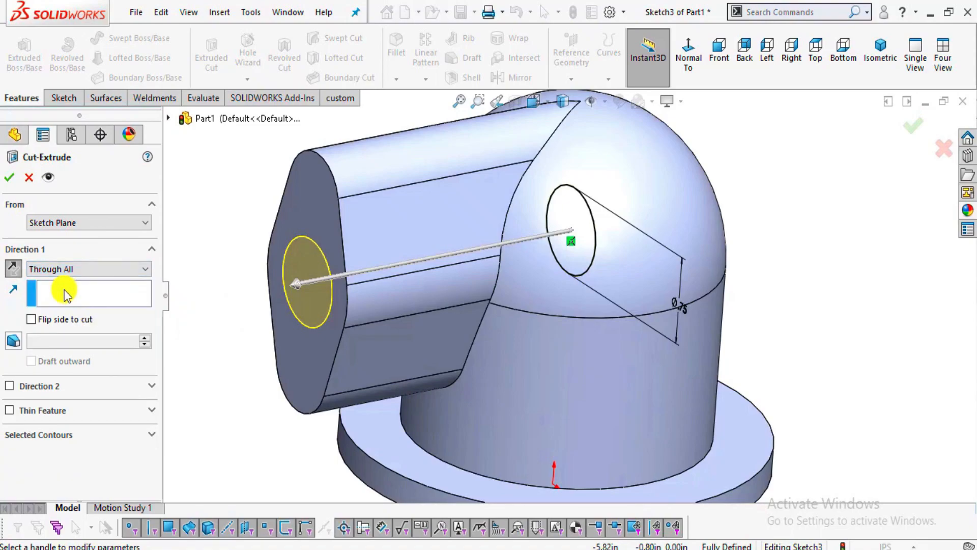
{"action": "left_click", "coordinate": [13, 180]}
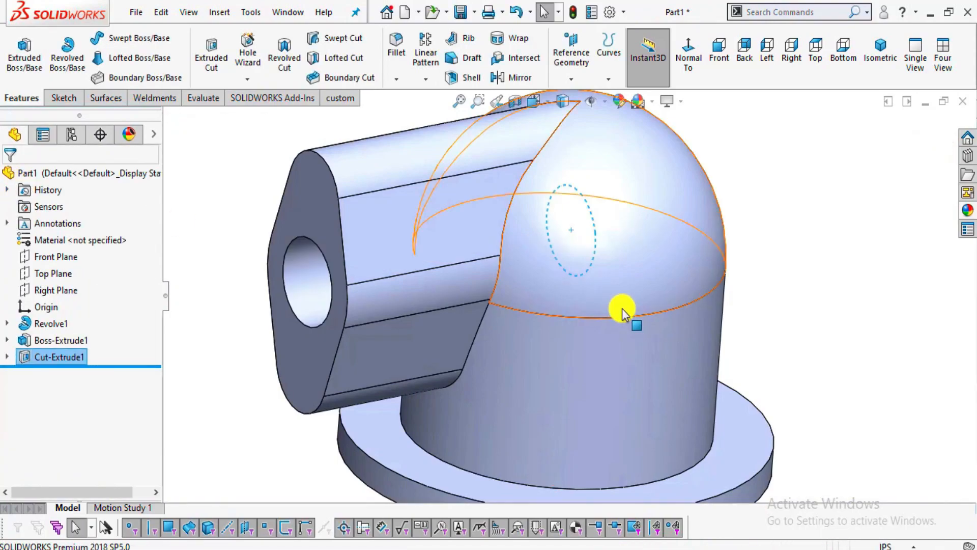
{"action": "scroll", "coordinate": [619, 291], "scroll_direction": "up", "scroll_amount": 3}
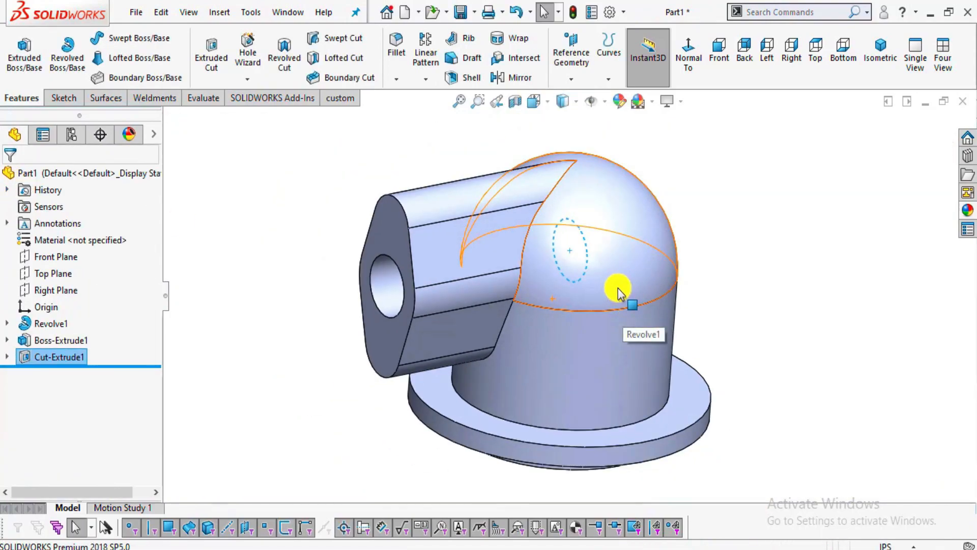
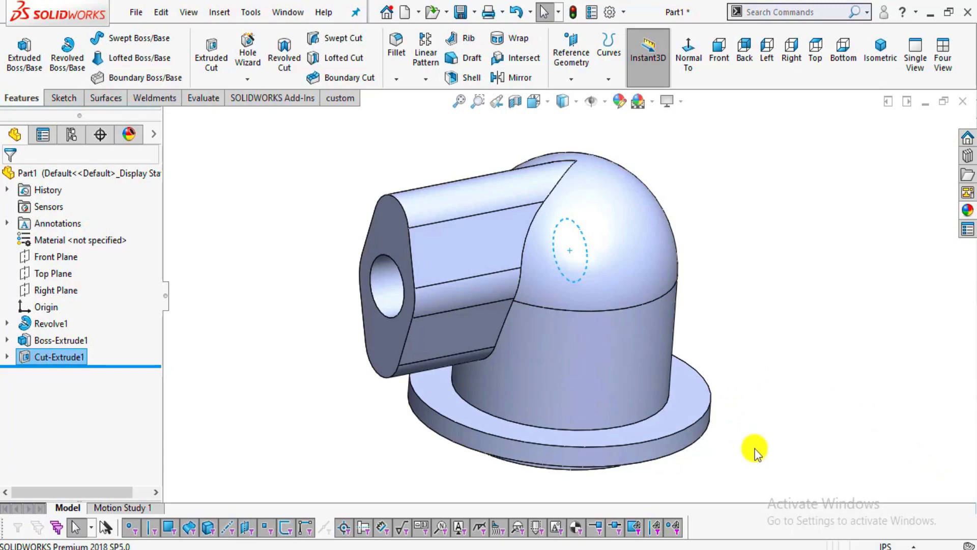
Check the small hole layout in the drawing and start a sketch on the boss's flat end face, viewed face-on
{"action": "key", "text": "alt+Tab"}
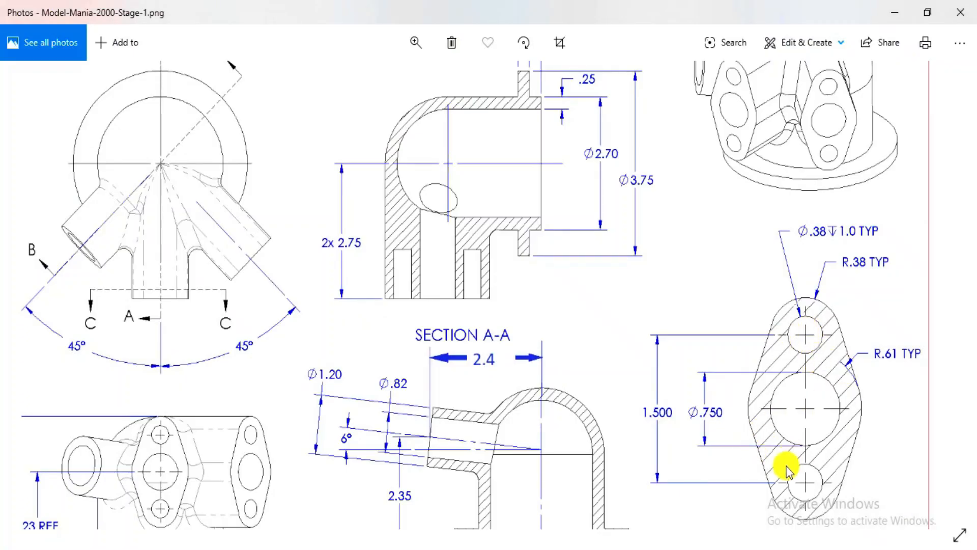
{"action": "key", "text": "alt+Tab"}
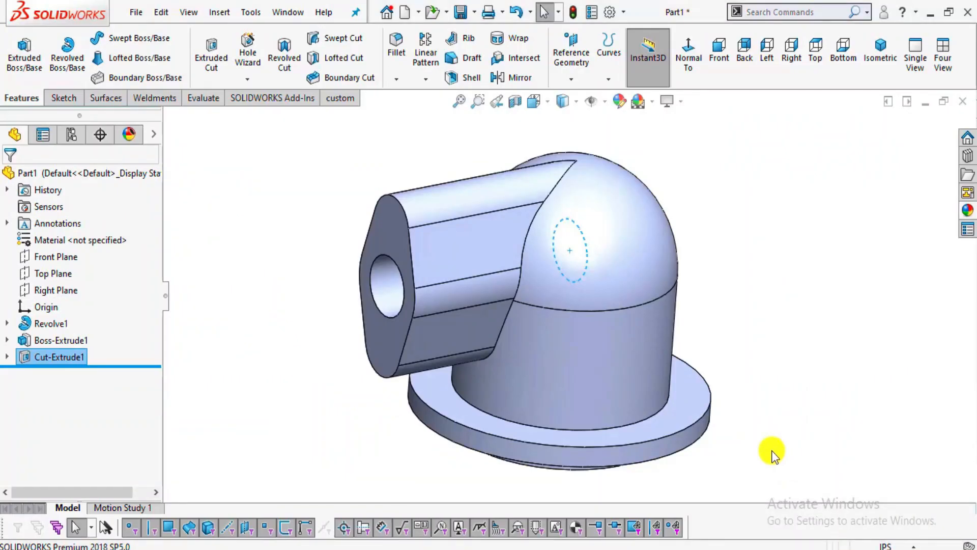
{"action": "left_click", "coordinate": [400, 239]}
{"action": "left_click", "coordinate": [239, 232]}
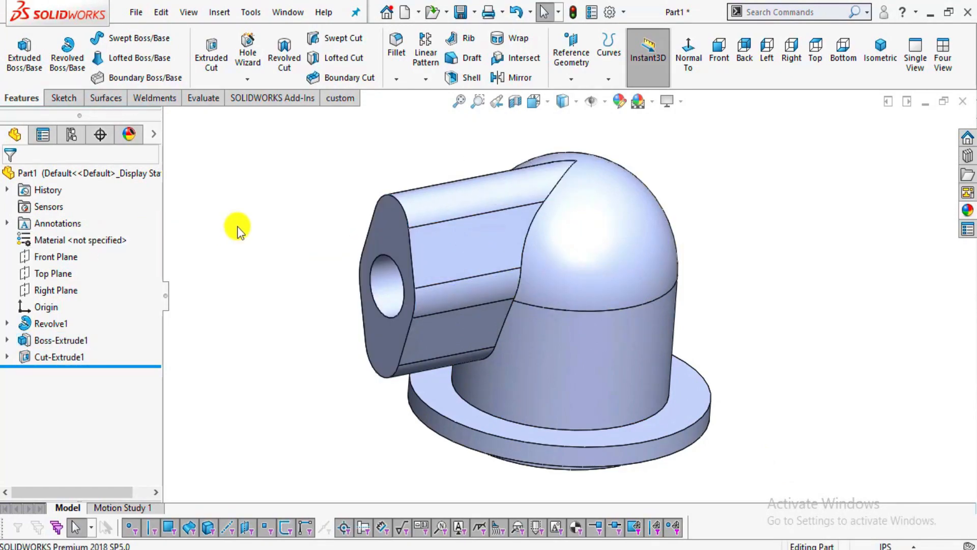
{"action": "left_click", "coordinate": [397, 234]}
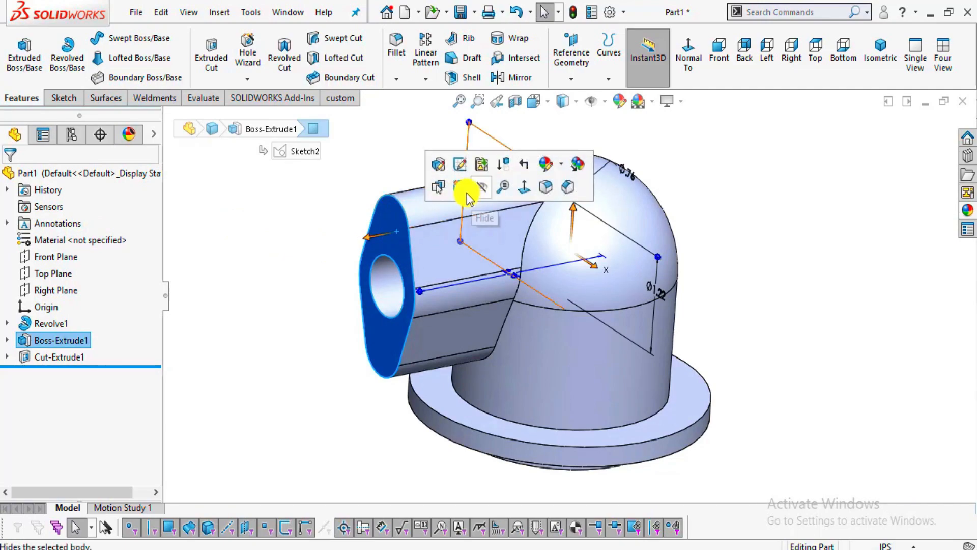
{"action": "left_click", "coordinate": [529, 187]}
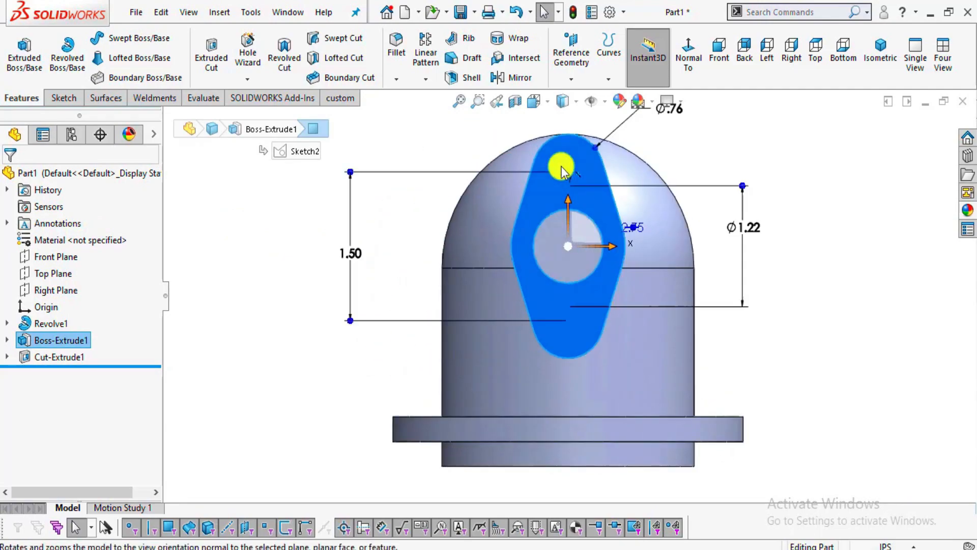
{"action": "left_click", "coordinate": [62, 97]}
{"action": "left_click", "coordinate": [24, 60]}
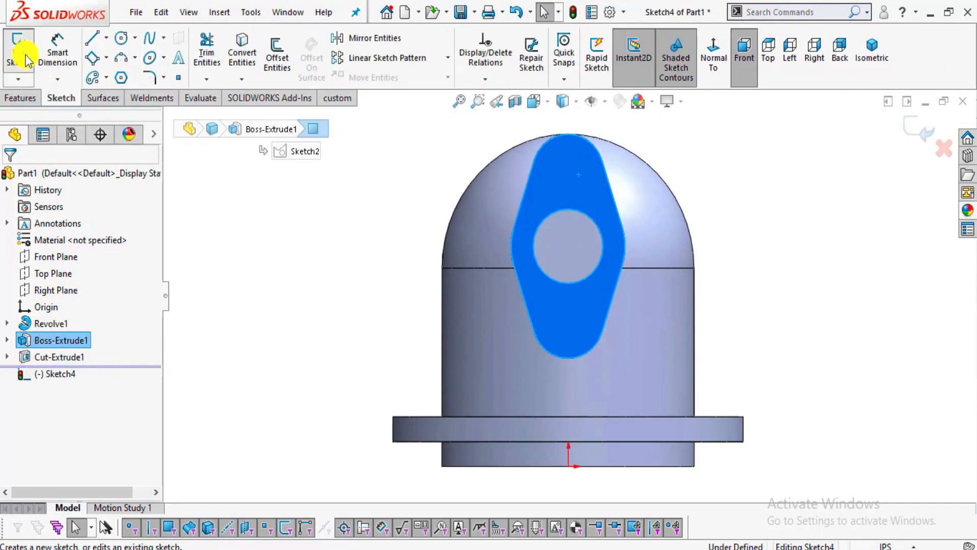
Sketch a circle of about 0.22 in radius centred on the boss's upper rounded end
{"action": "left_click", "coordinate": [121, 37]}
{"action": "scroll", "coordinate": [599, 172], "scroll_direction": "down", "scroll_amount": 3}
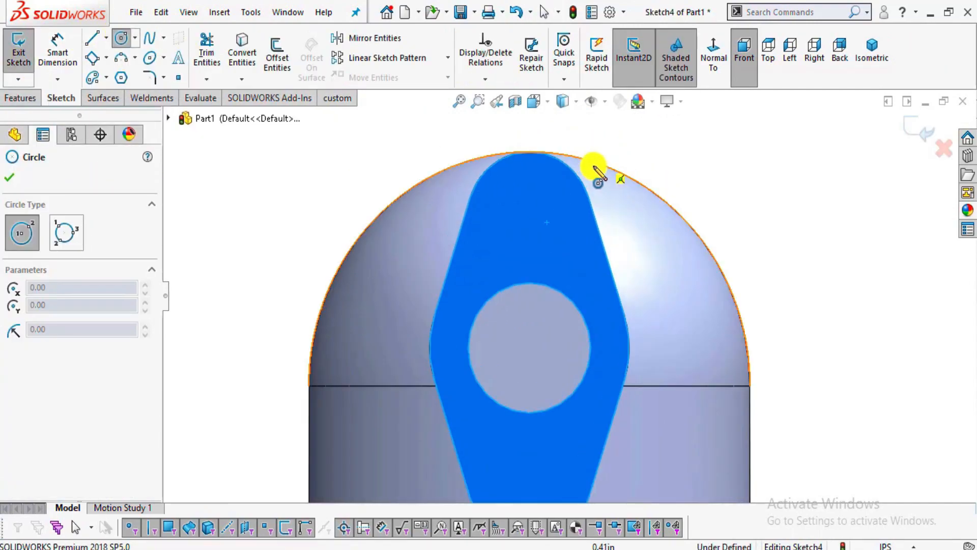
{"action": "left_click", "coordinate": [531, 220]}
{"action": "left_click", "coordinate": [567, 207]}
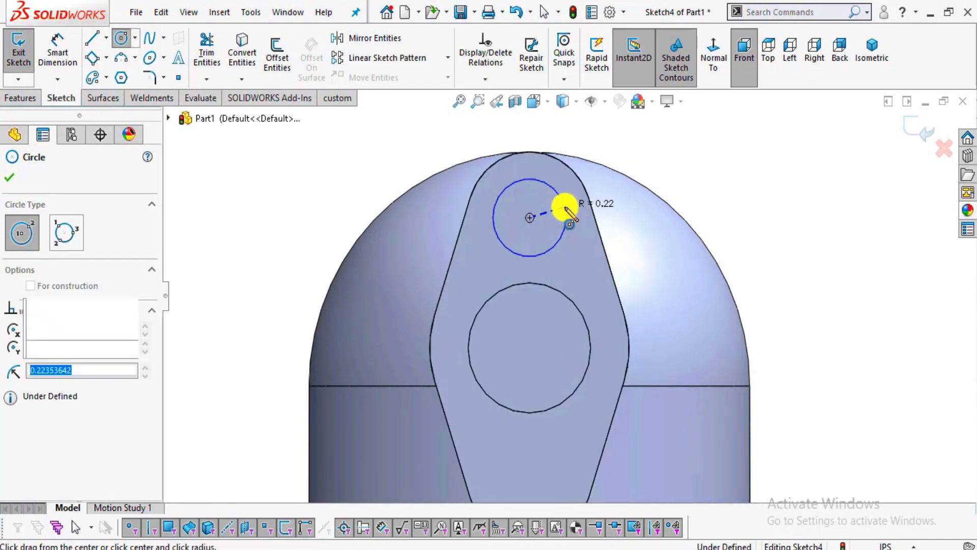
Sketch a second circle of about 0.23 in radius centred on the boss's lower rounded end
{"action": "scroll", "coordinate": [570, 297], "scroll_direction": "up", "scroll_amount": 4}
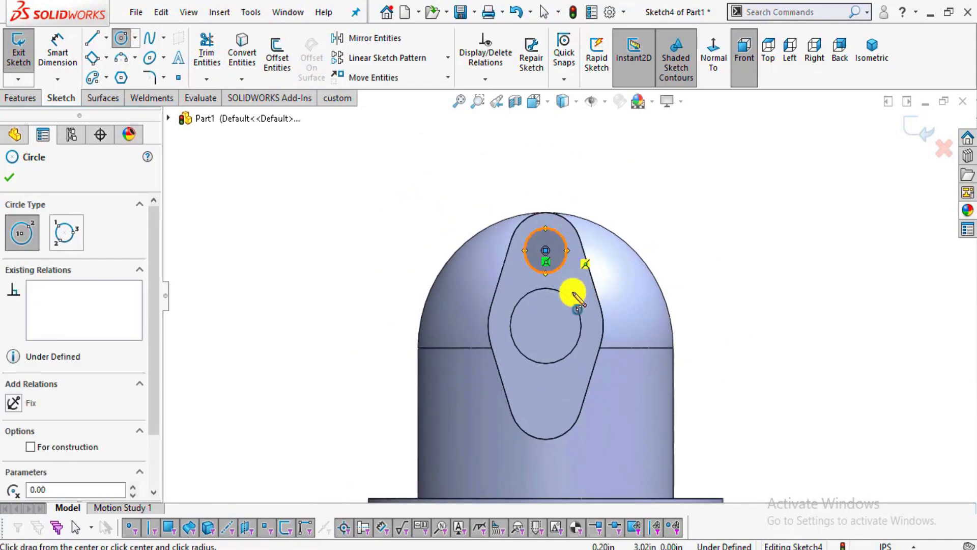
{"action": "left_click", "coordinate": [546, 401]}
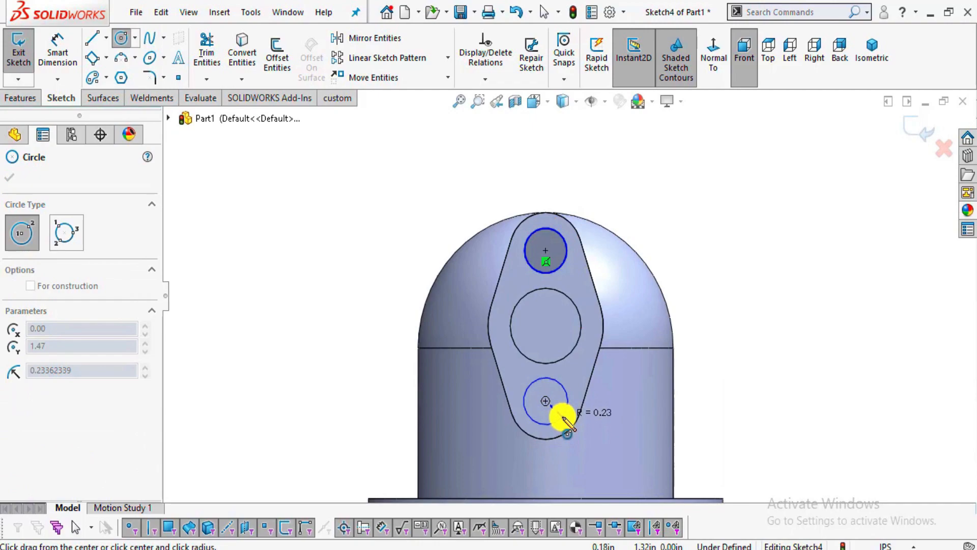
{"action": "left_click", "coordinate": [563, 415]}
{"action": "scroll", "coordinate": [591, 400], "scroll_direction": "up", "scroll_amount": 3}
{"action": "key", "text": "Escape"}
{"action": "scroll", "coordinate": [576, 376], "scroll_direction": "up", "scroll_amount": 1}
{"action": "scroll", "coordinate": [575, 377], "scroll_direction": "down", "scroll_amount": 1}
{"action": "scroll", "coordinate": [614, 239], "scroll_direction": "up", "scroll_amount": 1}
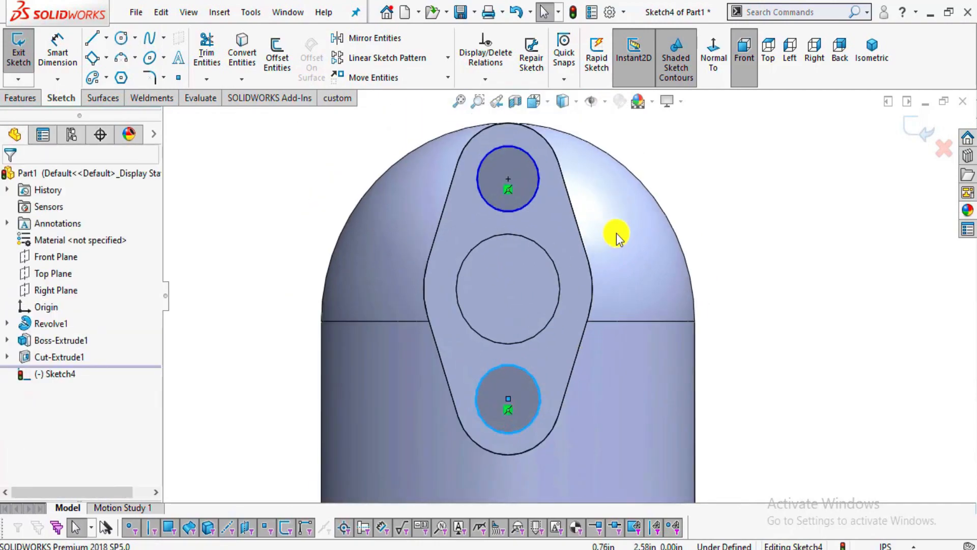
Check the small hole callout in the drawing and dimension the upper circle's diameter to 0.38 in
{"action": "key", "text": "alt+Tab"}
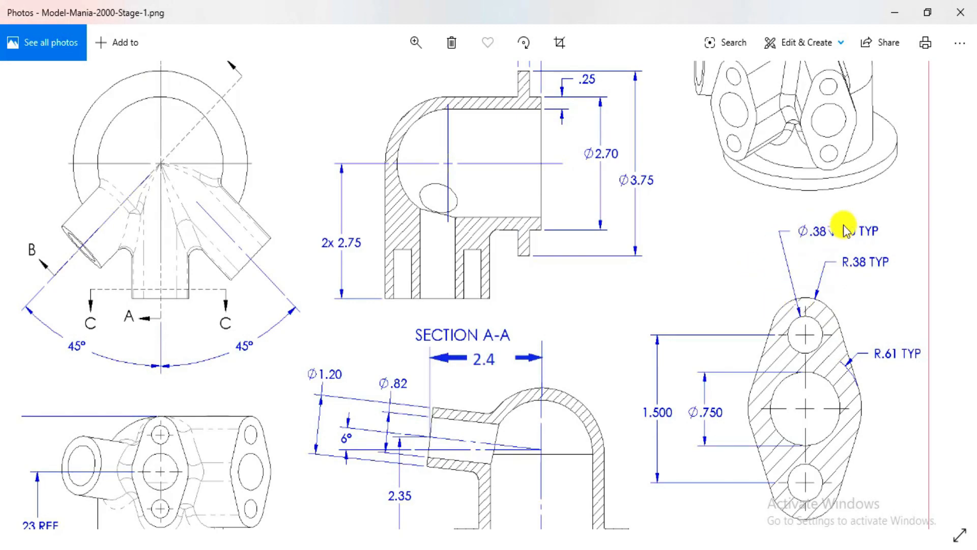
{"action": "left_click_drag", "start_coordinate": [824, 244], "coordinate": [812, 320]}
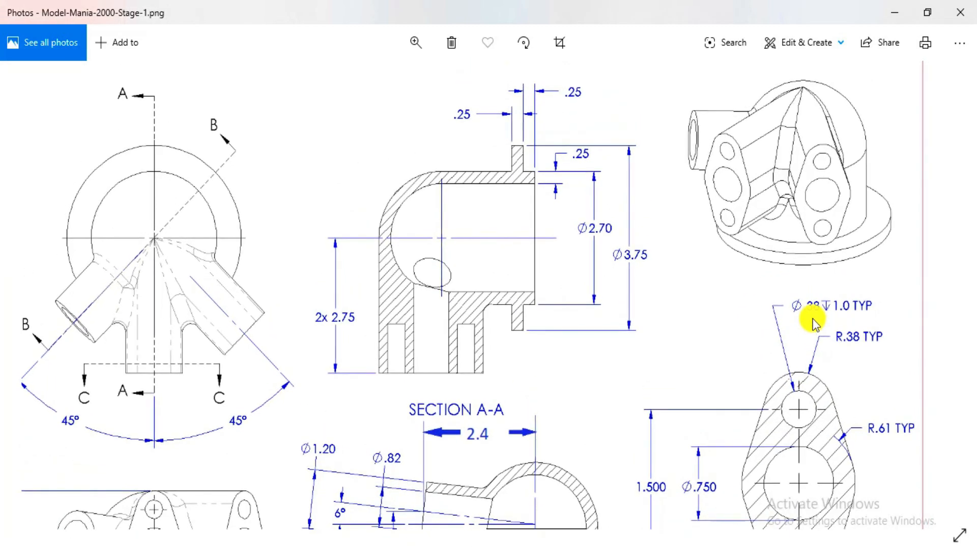
{"action": "key", "text": "alt+Tab"}
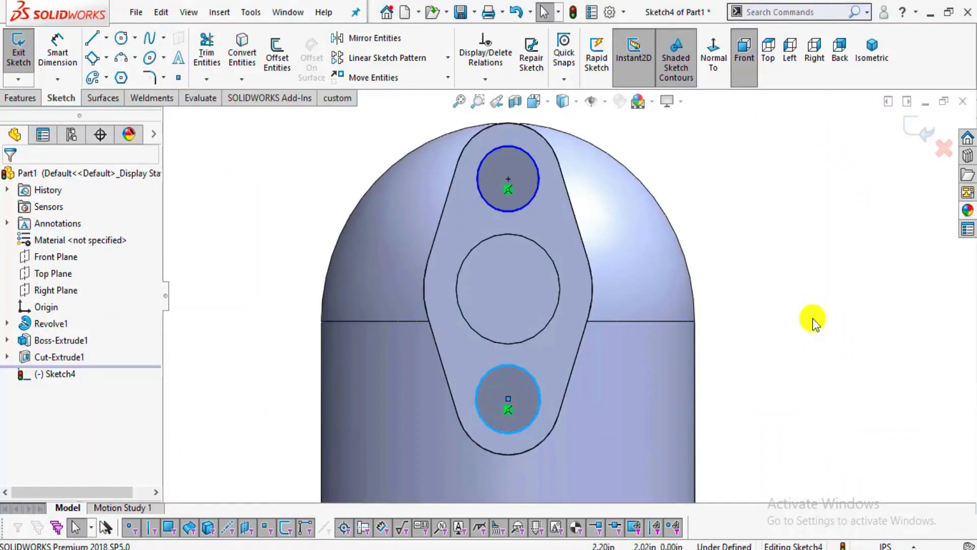
{"action": "left_click", "coordinate": [57, 54]}
{"action": "left_click", "coordinate": [536, 166]}
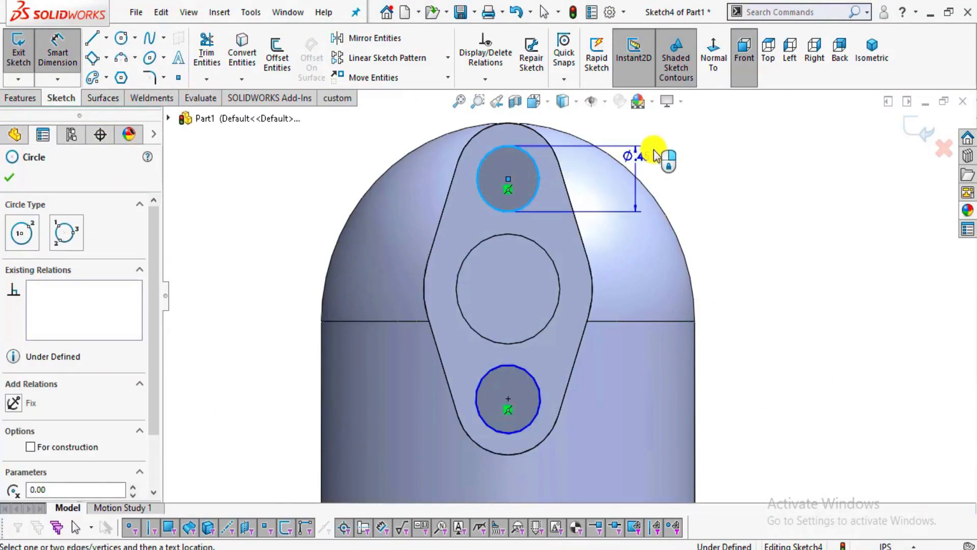
{"action": "left_click", "coordinate": [677, 153]}
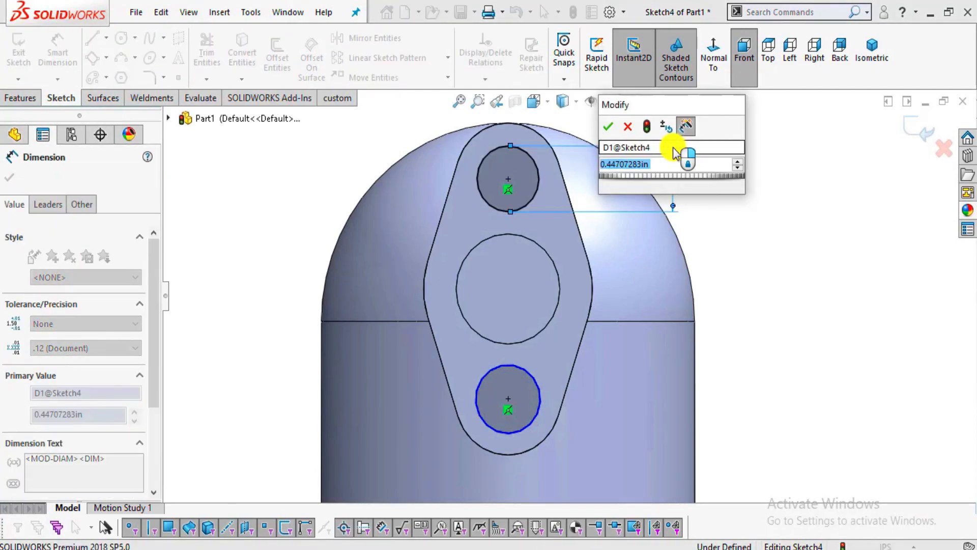
{"action": "type", "text": "0.38"}
{"action": "key", "text": "Return"}
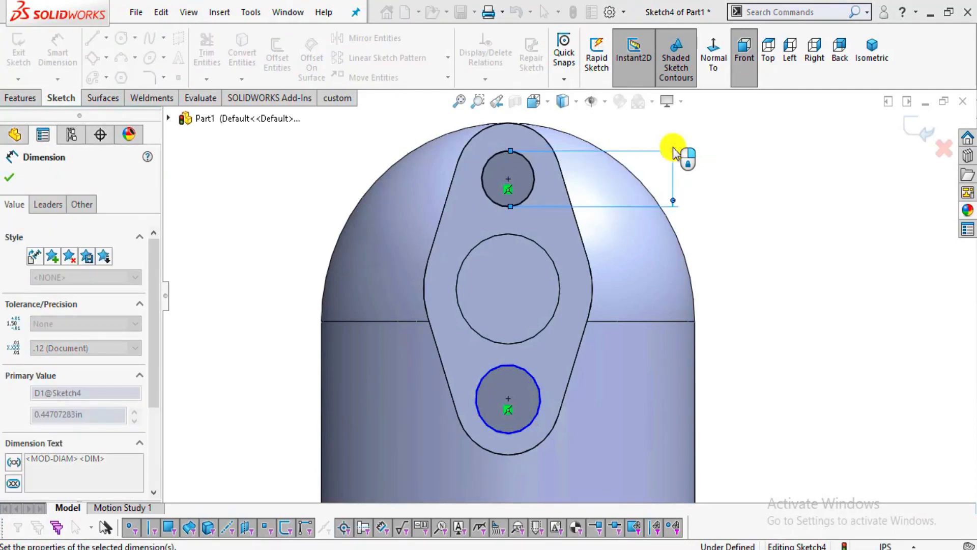
{"action": "key", "text": "Escape"}
Add an Equal relation between the upper and lower small circles on the boss's end face
{"action": "key", "text": "alt+Tab"}
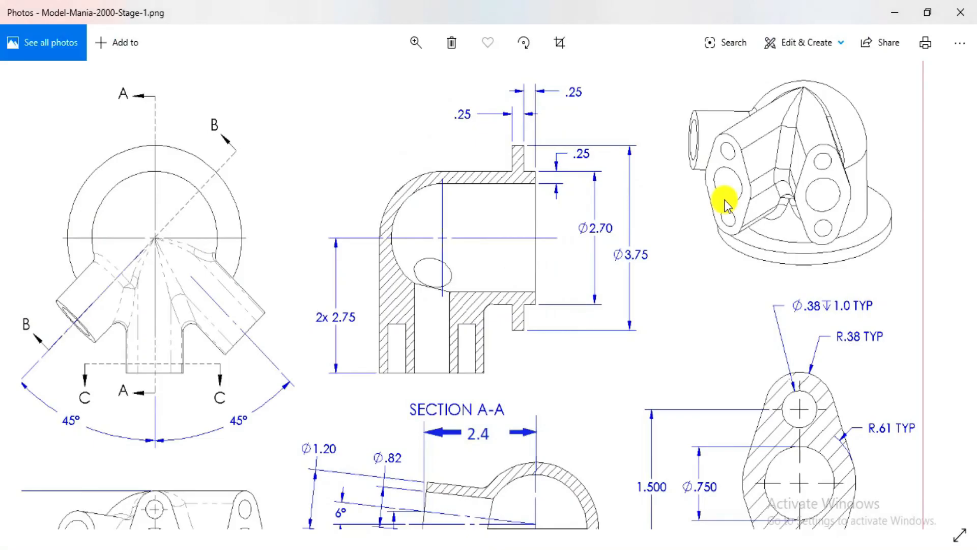
{"action": "key", "text": "alt+Tab"}
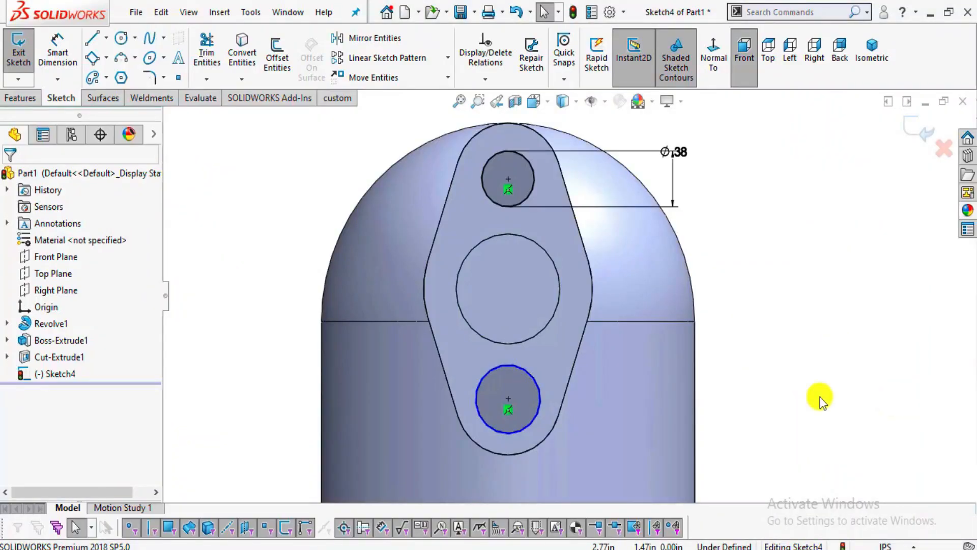
{"action": "left_click", "coordinate": [485, 196]}
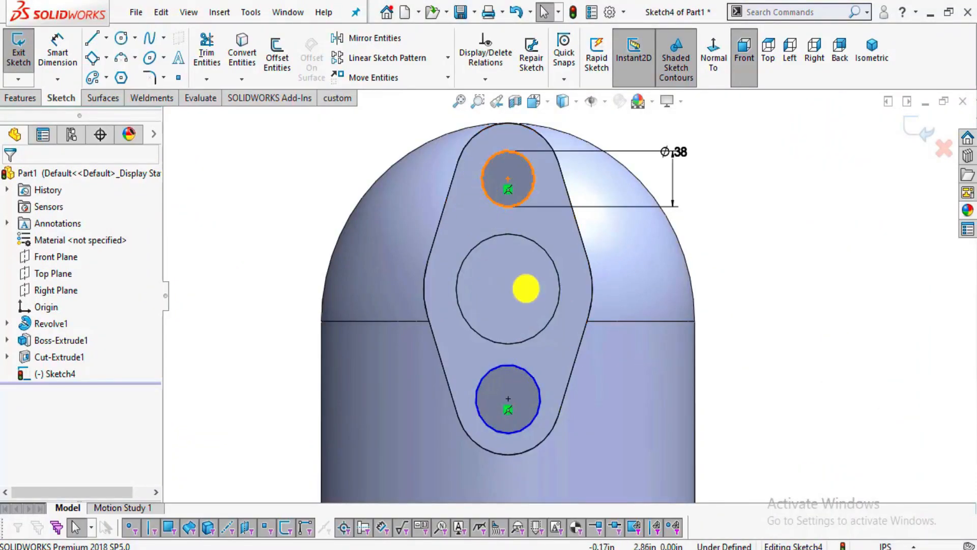
{"action": "left_click", "coordinate": [539, 403], "text": "ctrl"}
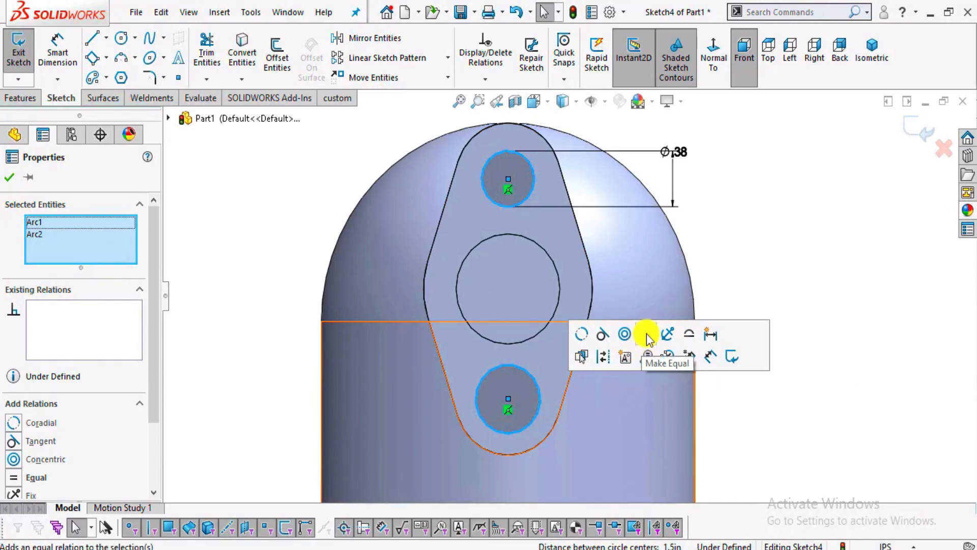
{"action": "left_click", "coordinate": [647, 336]}
{"action": "left_click", "coordinate": [820, 271]}
{"action": "key", "text": "f"}
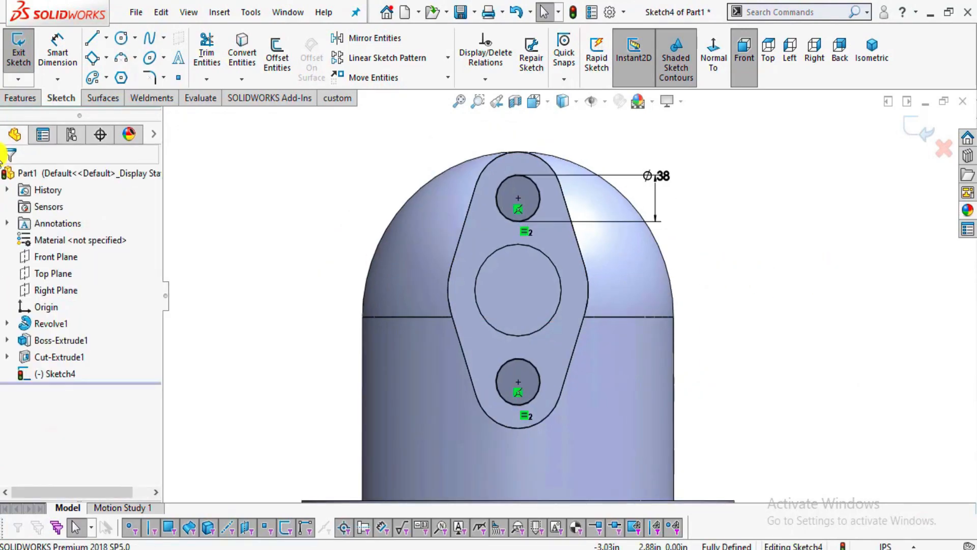
Check the hole depth in the drawing and cut both small circles into the boss as a Blind Extruded Cut 1 in deep
{"action": "left_click", "coordinate": [18, 98]}
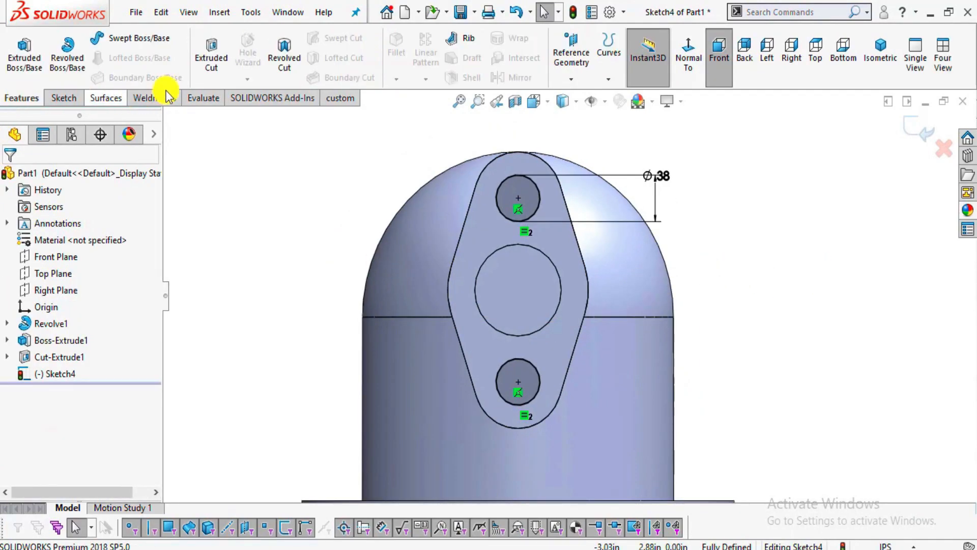
{"action": "left_click", "coordinate": [212, 57]}
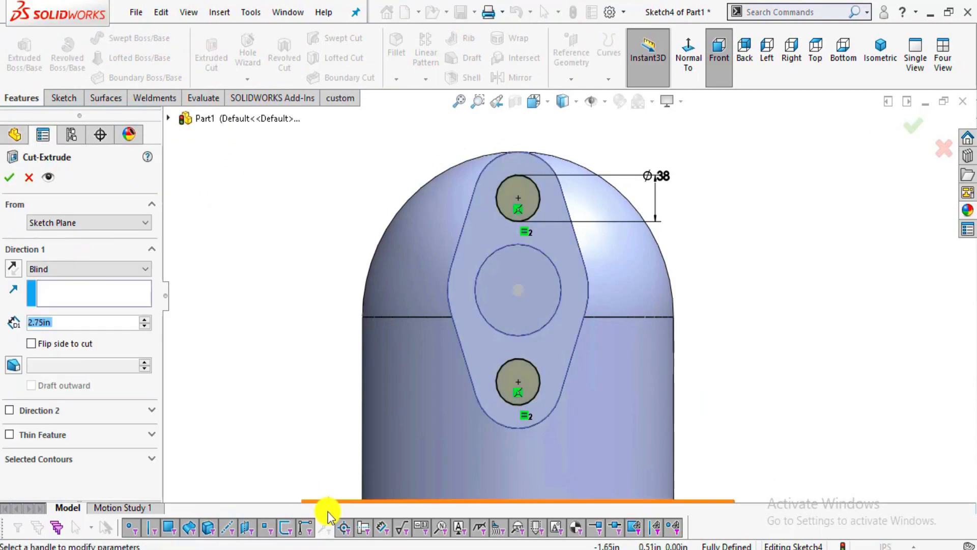
{"action": "key", "text": "alt+Tab"}
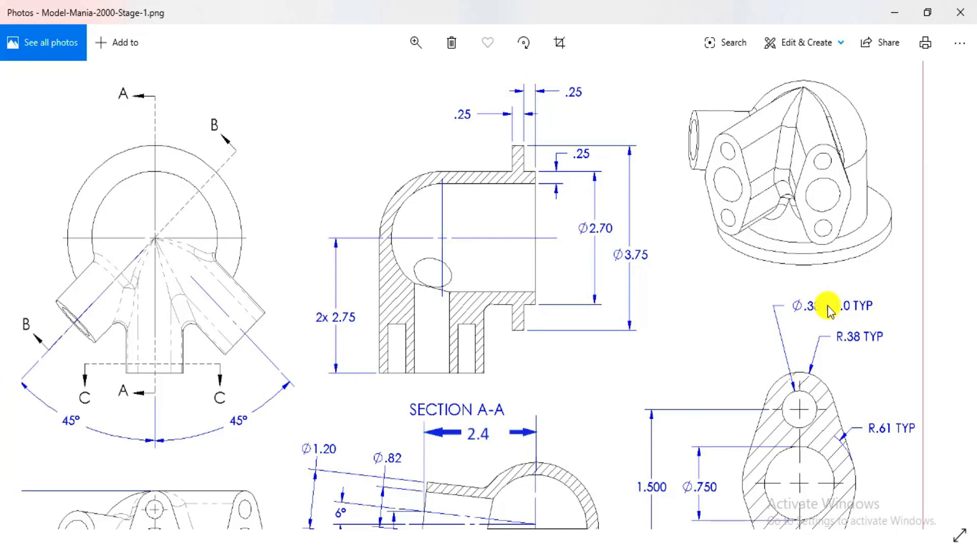
{"action": "key", "text": "alt+Tab"}
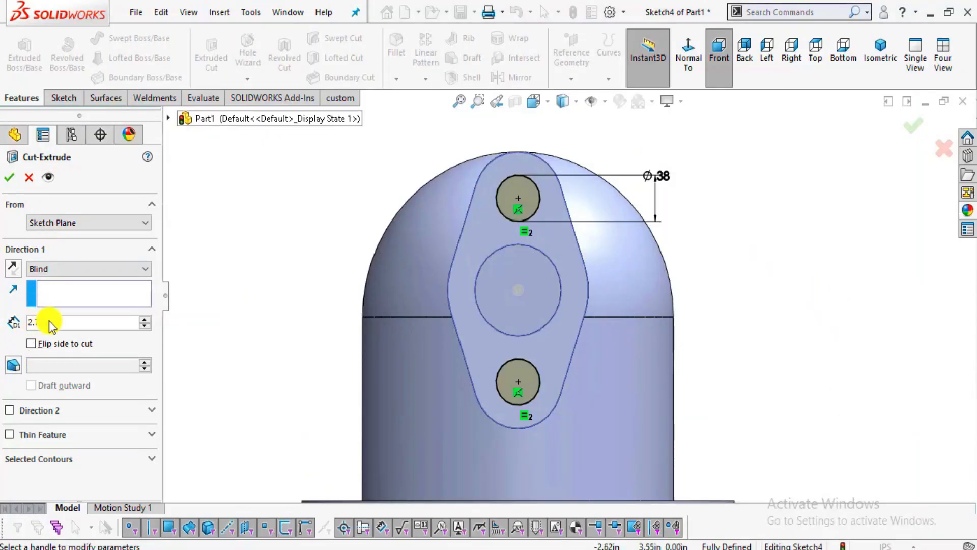
{"action": "type", "text": "1"}
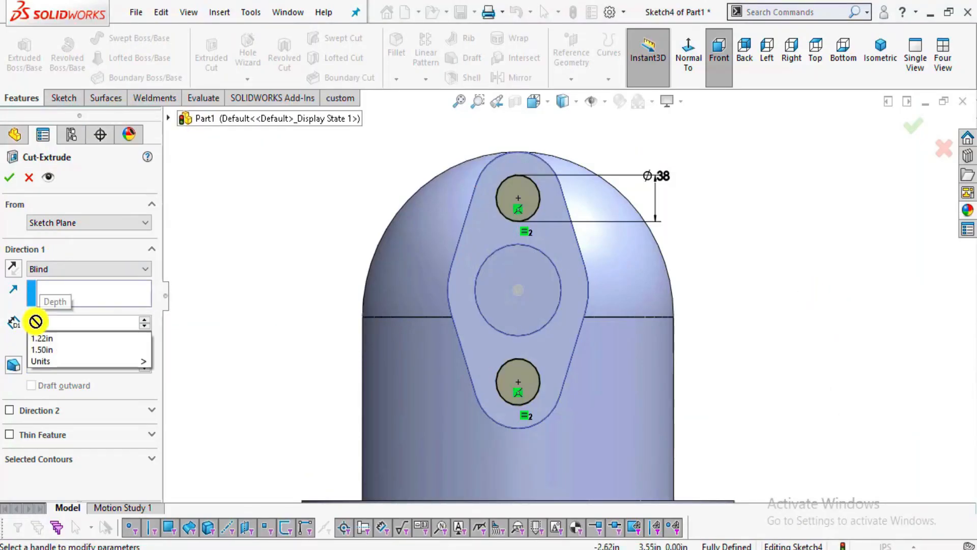
{"action": "key", "text": "Return"}
{"action": "middle_click_drag", "start_coordinate": [702, 319], "coordinate": [650, 358]}
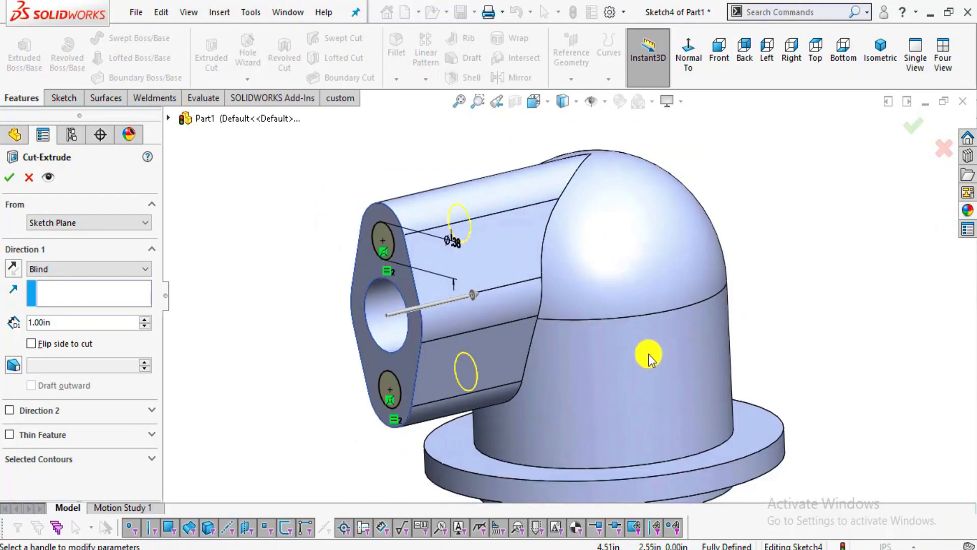
{"action": "left_click", "coordinate": [4, 176]}
{"action": "scroll", "coordinate": [586, 288], "scroll_direction": "down", "scroll_amount": 2}
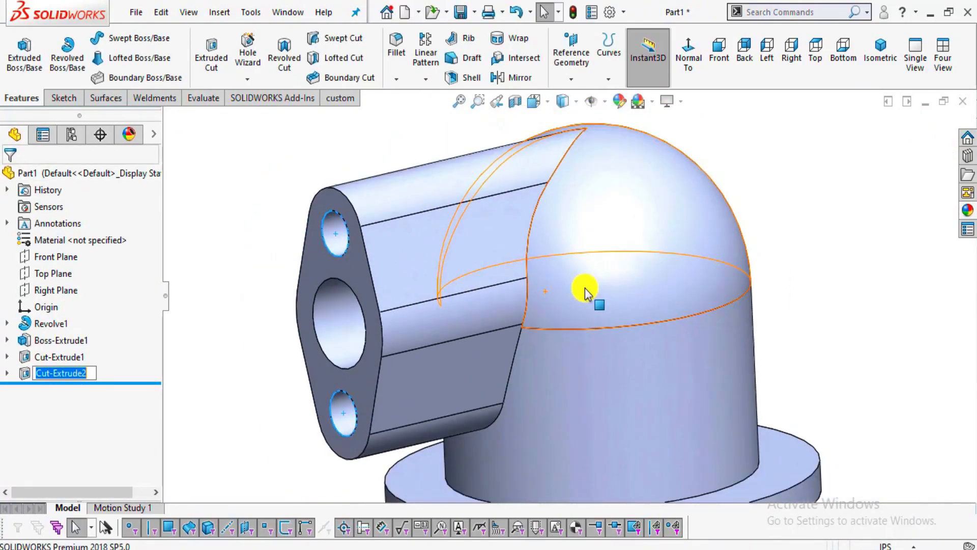
Turn on RealView Graphics for the part display
{"action": "scroll", "coordinate": [586, 293], "scroll_direction": "up", "scroll_amount": 2}
{"action": "left_click", "coordinate": [681, 101]}
{"action": "left_click", "coordinate": [681, 123]}
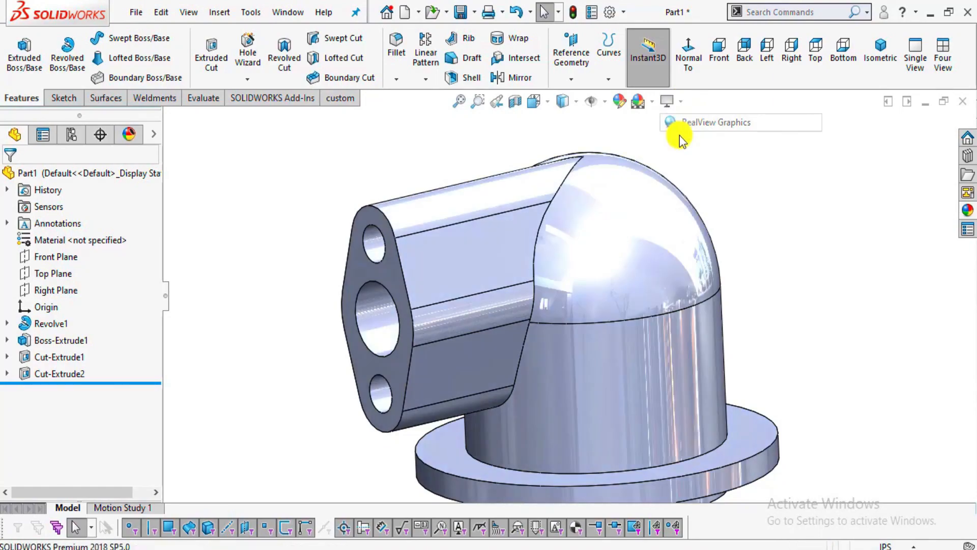
{"action": "mouse_move", "coordinate": [610, 289]}
{"action": "middle_mouse_down"}
{"action": "mouse_move", "coordinate": [645, 227]}
{"action": "mouse_move", "coordinate": [585, 285]}
{"action": "mouse_move", "coordinate": [626, 286]}
{"action": "middle_mouse_up"}
Check the angled boss layout in the drawing and start a Circular Pattern of the boss extrusion, its two small holes and the central bore
{"action": "key", "text": "alt+Tab"}
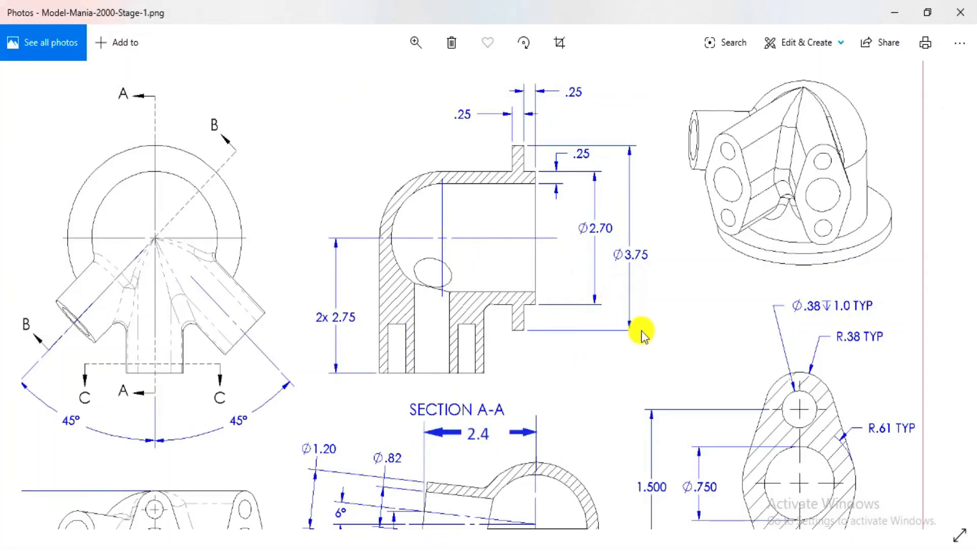
{"action": "scroll", "coordinate": [643, 336], "scroll_direction": "down", "scroll_amount": 1}
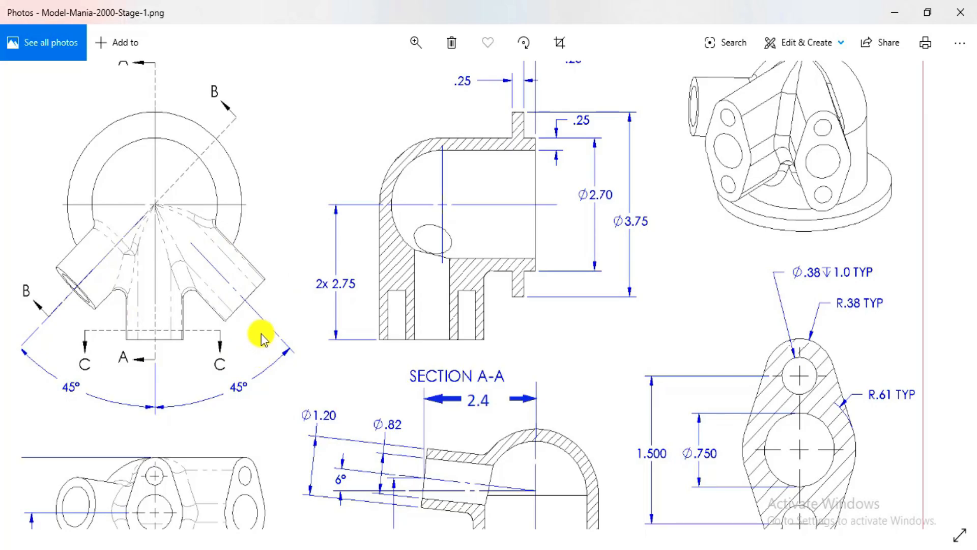
{"action": "key", "text": "alt+Tab"}
{"action": "middle_click_drag", "start_coordinate": [469, 261], "coordinate": [487, 290]}
{"action": "left_click", "coordinate": [425, 79]}
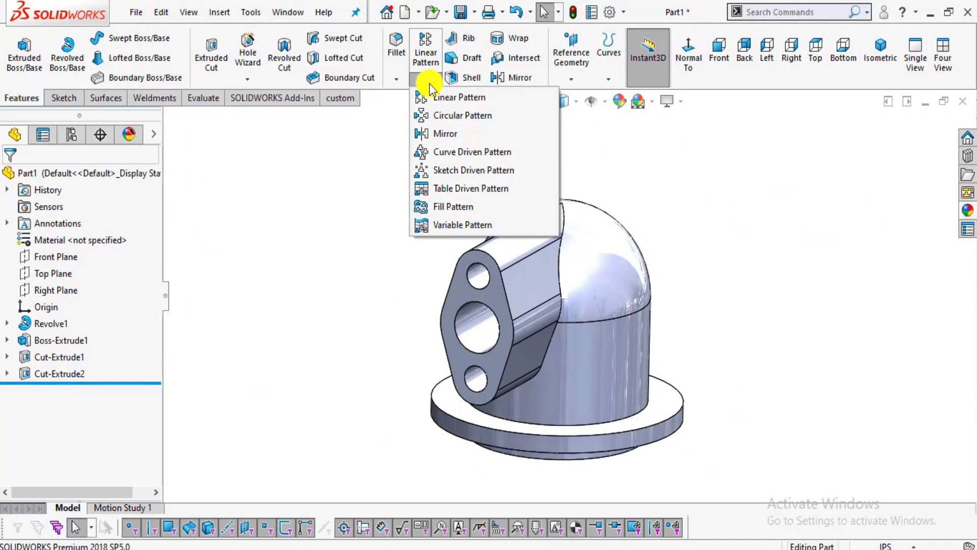
{"action": "left_click", "coordinate": [442, 117]}
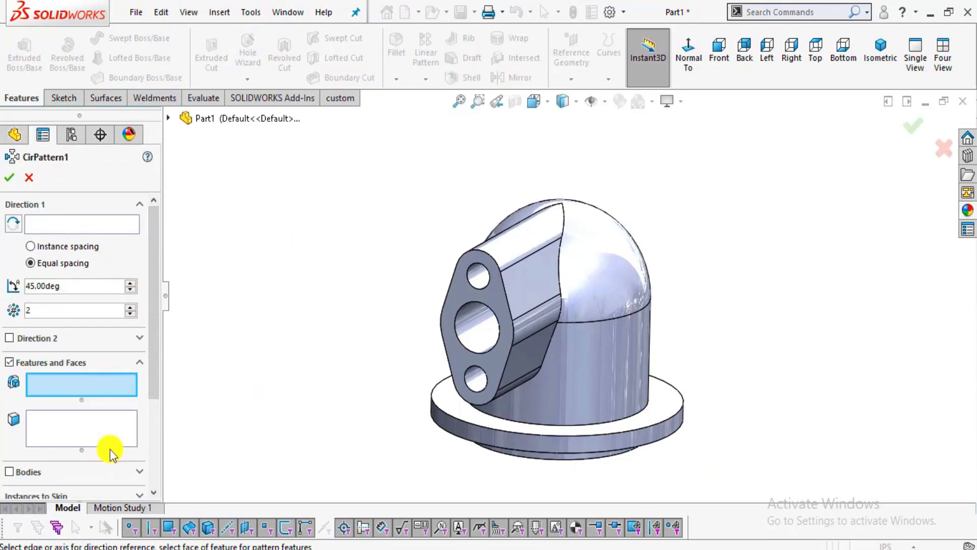
{"action": "left_click", "coordinate": [524, 276]}
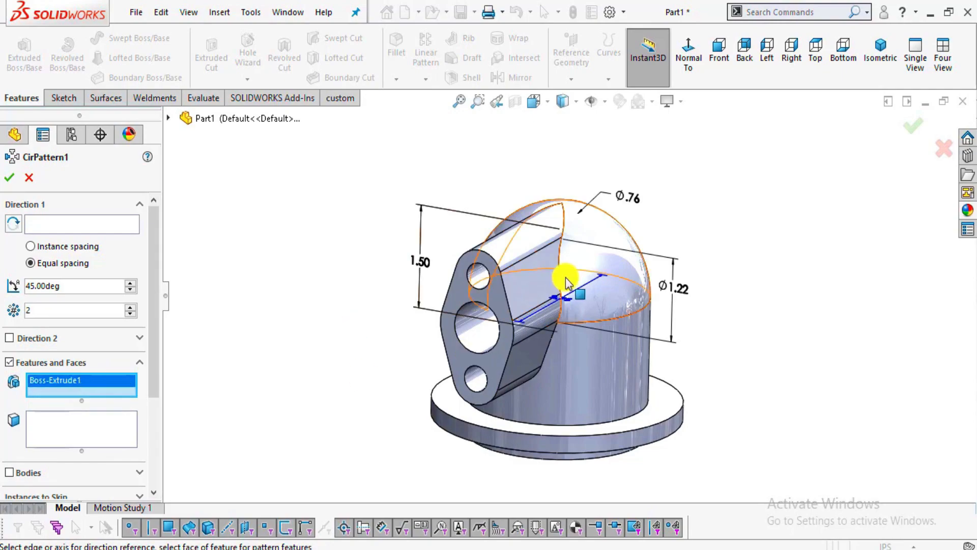
{"action": "scroll", "coordinate": [501, 288], "scroll_direction": "down", "scroll_amount": 3}
{"action": "left_click", "coordinate": [471, 275]}
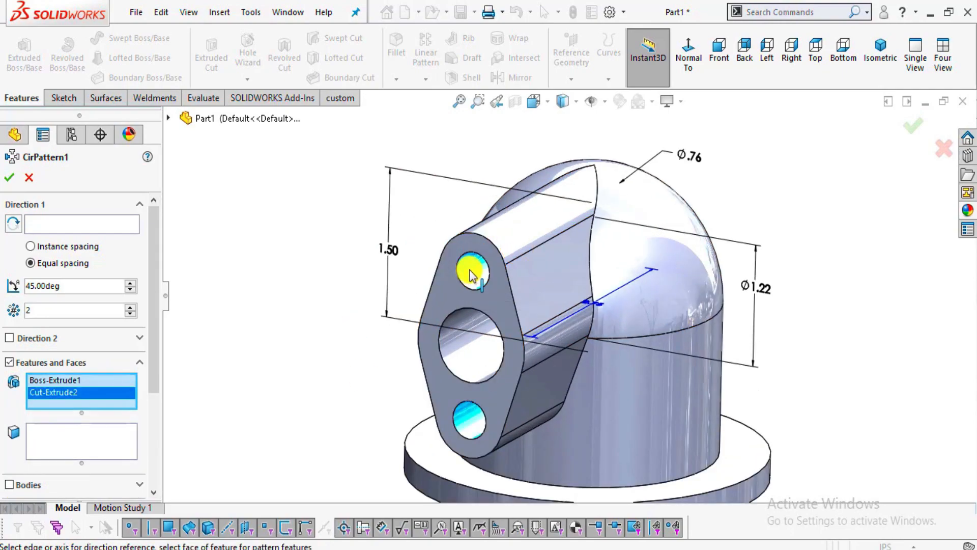
{"action": "left_click", "coordinate": [481, 363]}
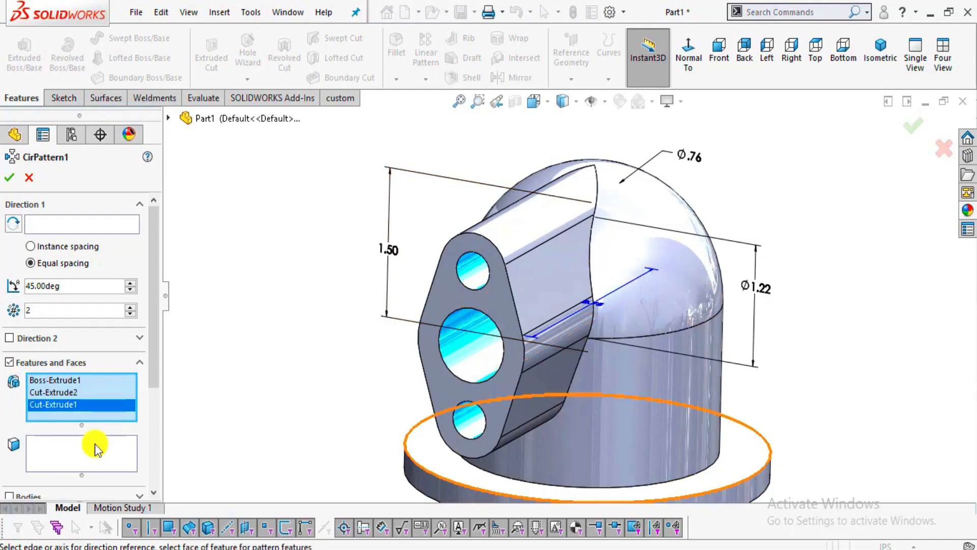
Use the main body's cylindrical face as the pattern direction and create the pattern with 2 equally spaced instances at 45°
{"action": "left_click", "coordinate": [56, 227]}
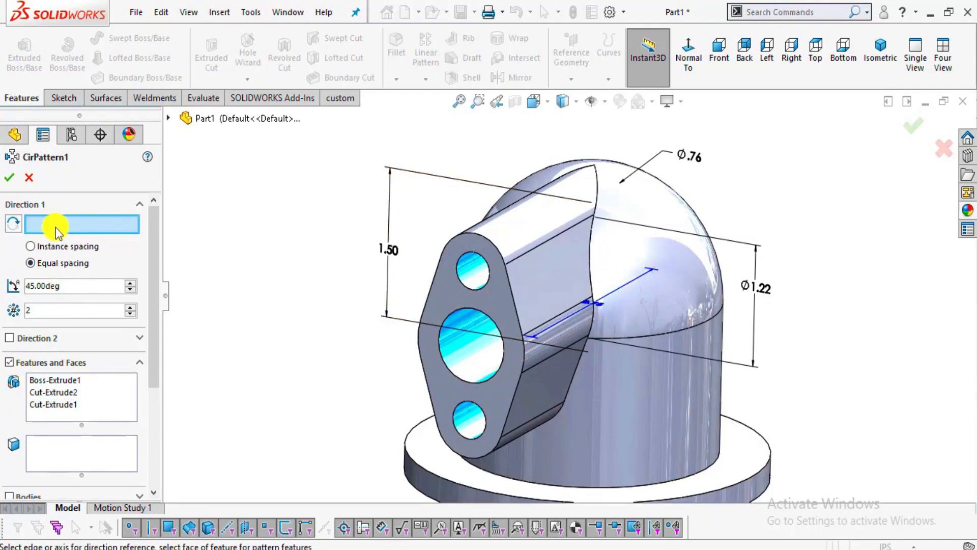
{"action": "left_click", "coordinate": [670, 411]}
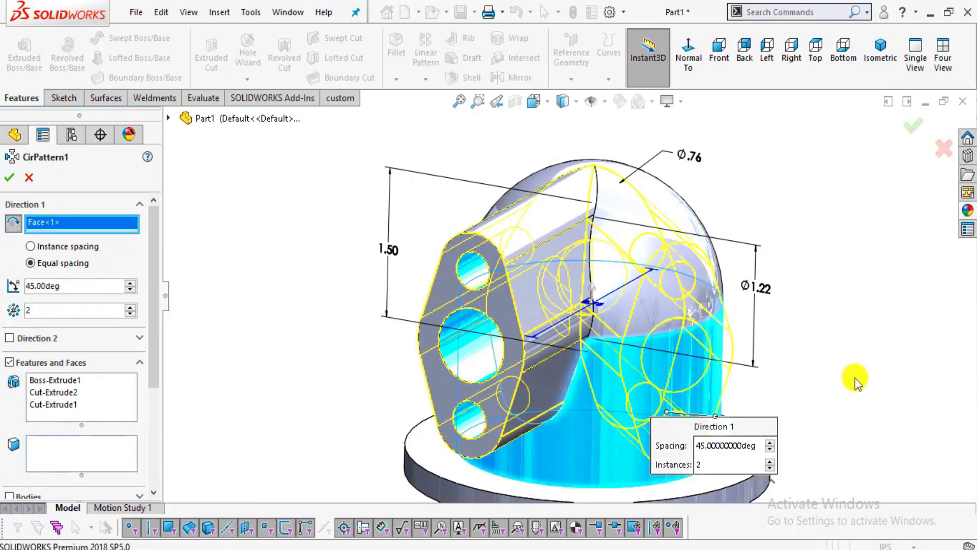
{"action": "middle_click_drag", "start_coordinate": [855, 378], "coordinate": [860, 397]}
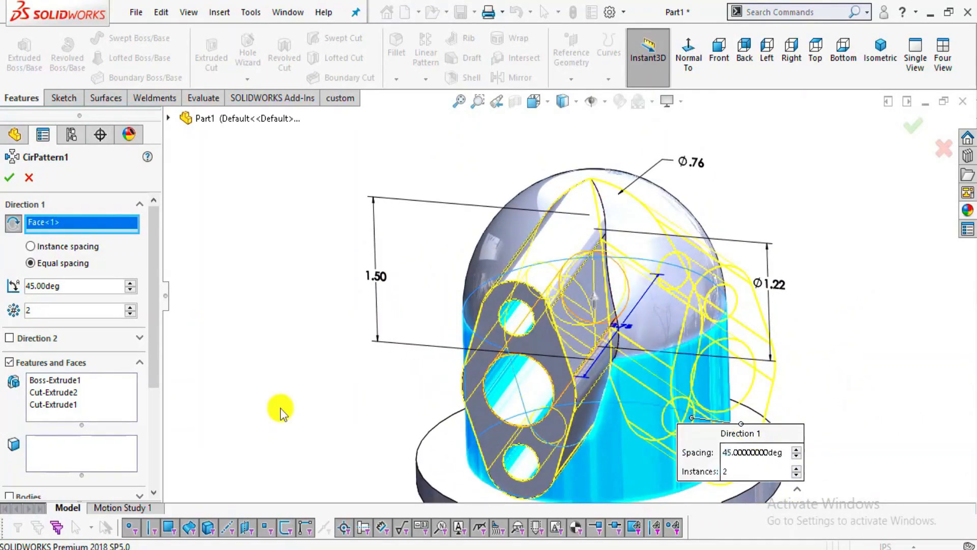
{"action": "left_click", "coordinate": [13, 178]}
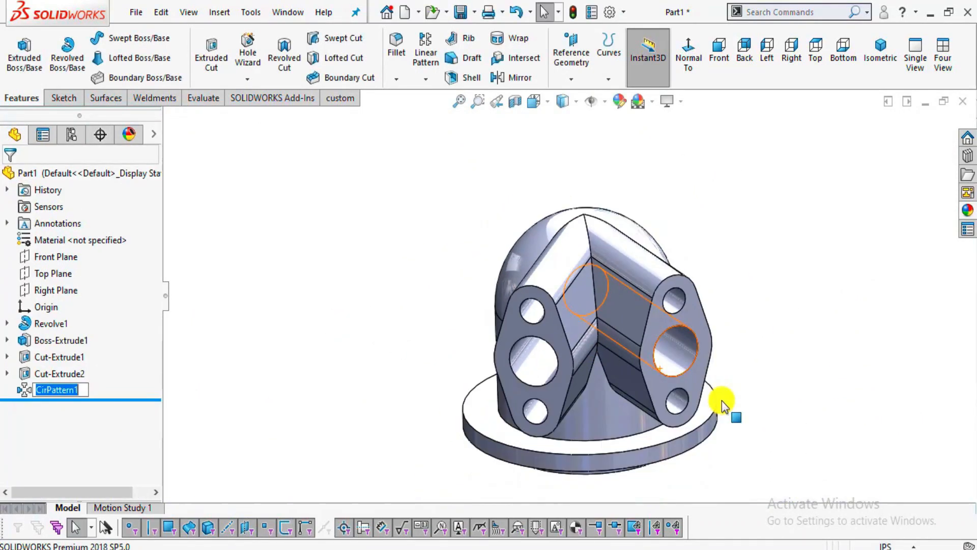
{"action": "middle_click_drag", "start_coordinate": [686, 366], "coordinate": [643, 344]}
{"action": "scroll", "coordinate": [637, 387], "scroll_direction": "down", "scroll_amount": 5}
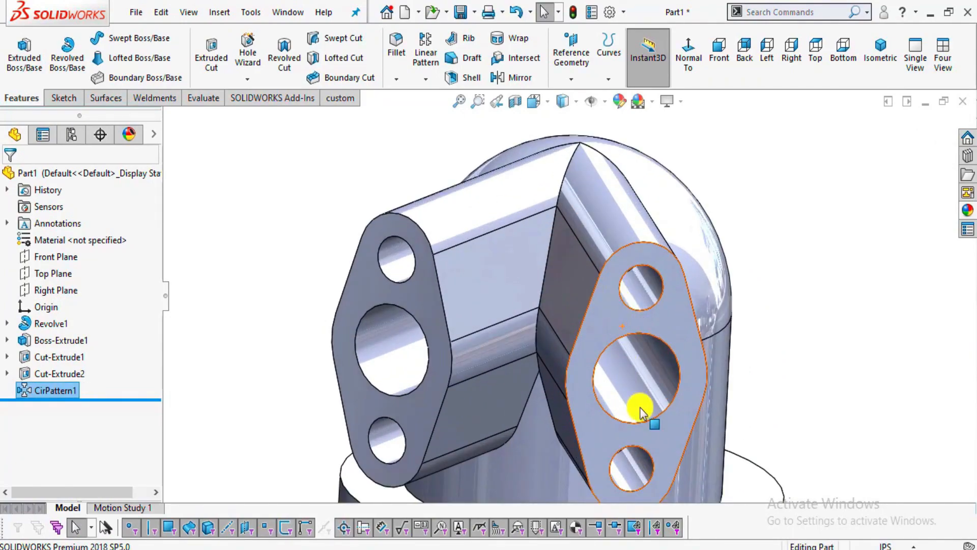
Compare the two patterned flanged ports on the model with the reference drawing Model-Mania-2000-Stage-1.png in Photos
{"action": "middle_click_drag", "start_coordinate": [610, 379], "coordinate": [559, 359]}
{"action": "scroll", "coordinate": [649, 356], "scroll_direction": "up", "scroll_amount": 3}
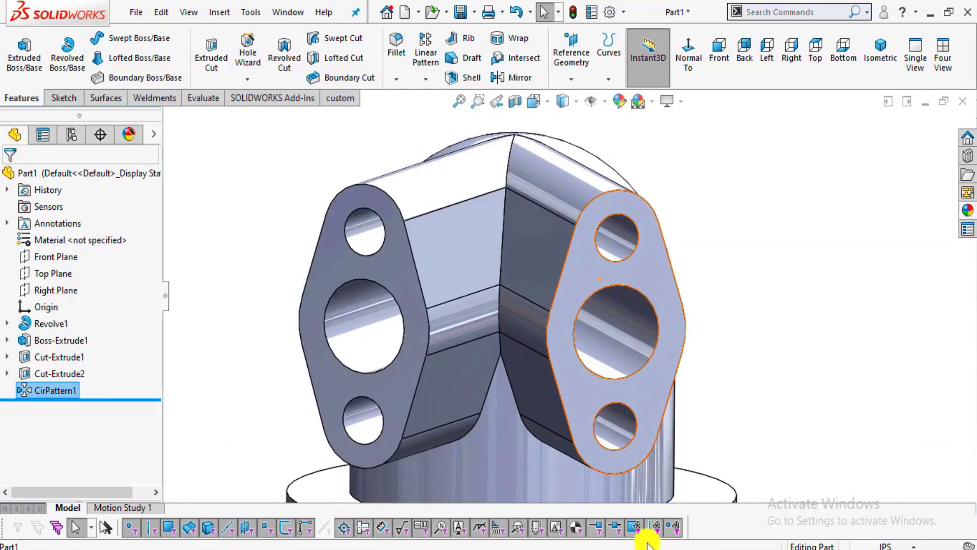
{"action": "scroll", "coordinate": [545, 365], "scroll_direction": "down", "scroll_amount": 3}
{"action": "key", "text": "alt+Tab"}
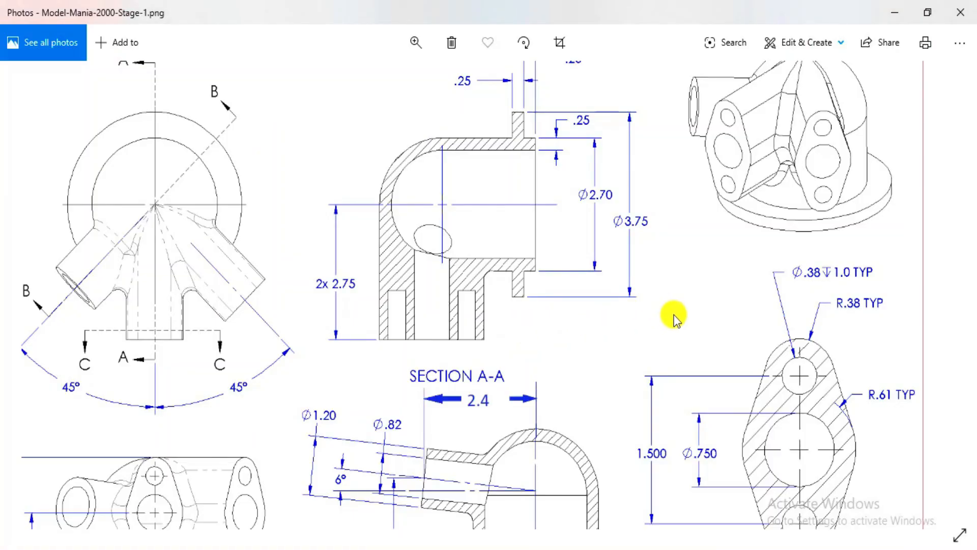
{"action": "scroll", "coordinate": [724, 137], "scroll_direction": "up", "scroll_amount": 3}
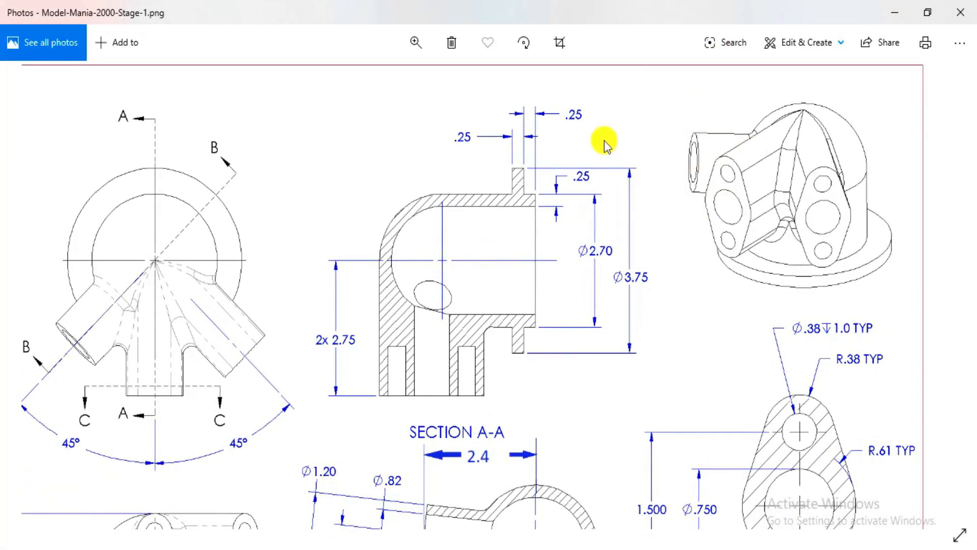
{"action": "key", "text": "alt+Tab"}
{"action": "scroll", "coordinate": [592, 273], "scroll_direction": "up", "scroll_amount": 4}
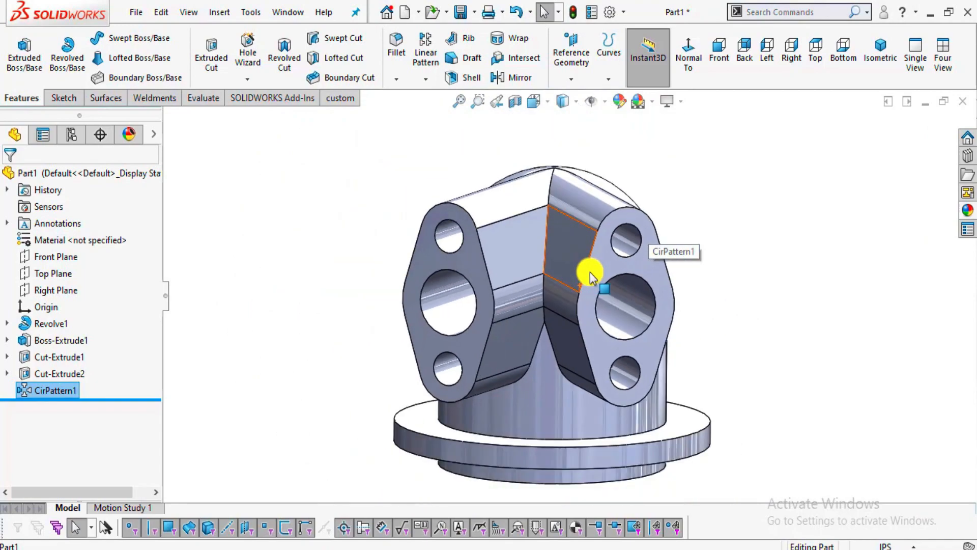
{"action": "scroll", "coordinate": [671, 325], "scroll_direction": "down", "scroll_amount": 1}
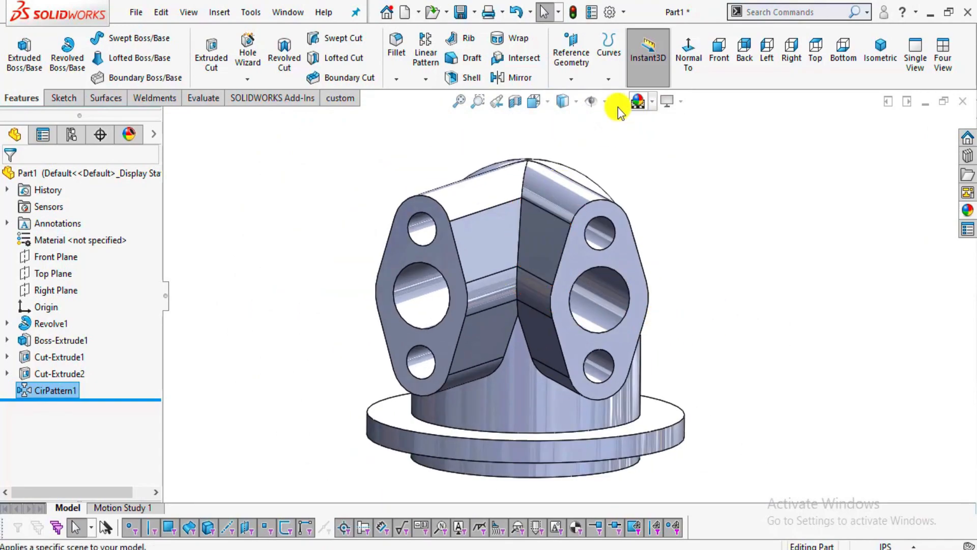
Show the temporary axes of the cylindrical body and the port holes
{"action": "left_click", "coordinate": [605, 103]}
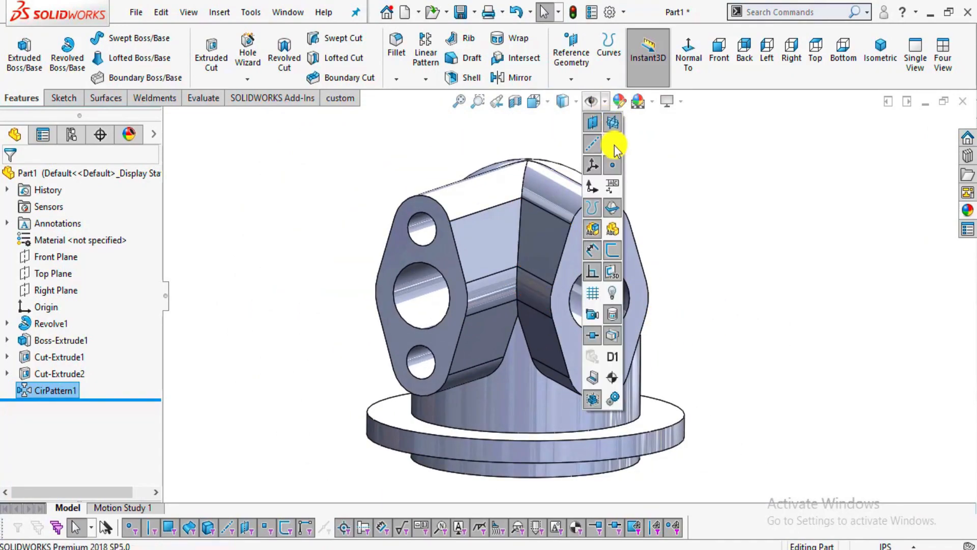
{"action": "left_click", "coordinate": [614, 145]}
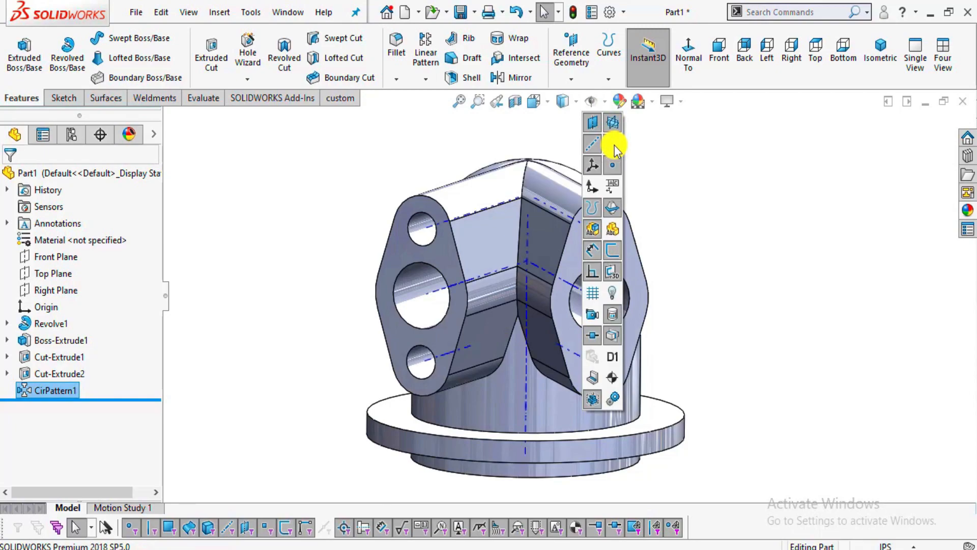
{"action": "middle_click_drag", "start_coordinate": [655, 250], "coordinate": [610, 274]}
{"action": "scroll", "coordinate": [611, 274], "scroll_direction": "down", "scroll_amount": 2}
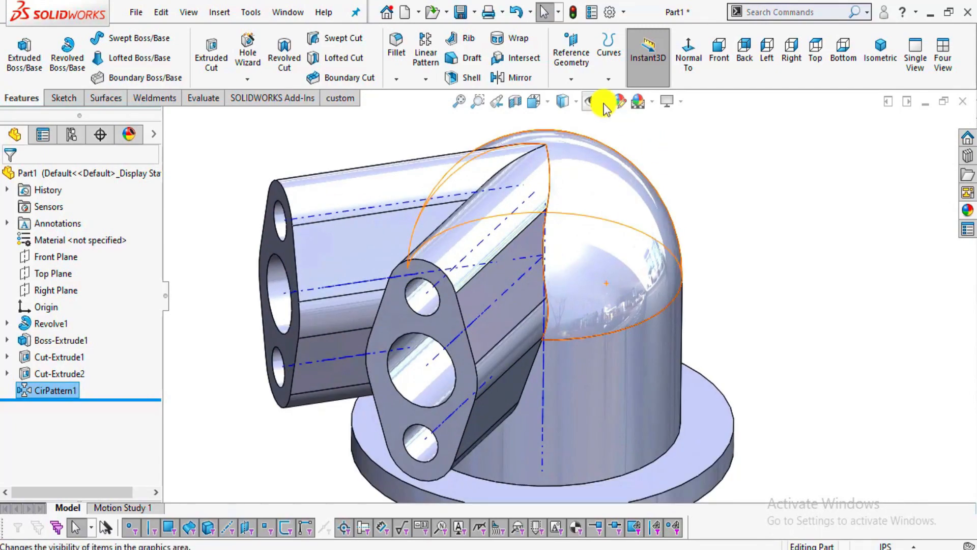
Create a reference plane coincident with the body's vertical axis and perpendicular to the Right Plane, checking the branch layout in the reference drawing
{"action": "left_click", "coordinate": [571, 79]}
{"action": "left_click", "coordinate": [575, 98]}
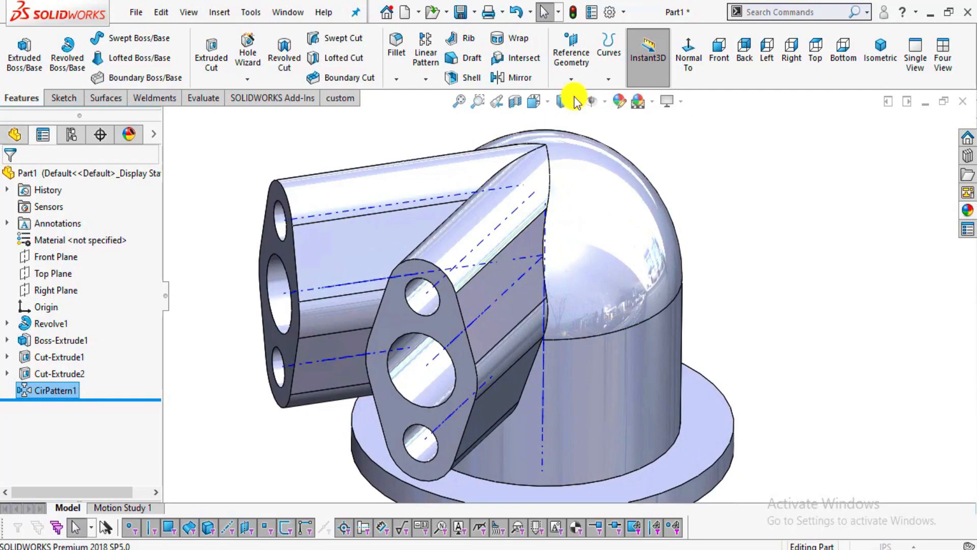
{"action": "left_click", "coordinate": [543, 370]}
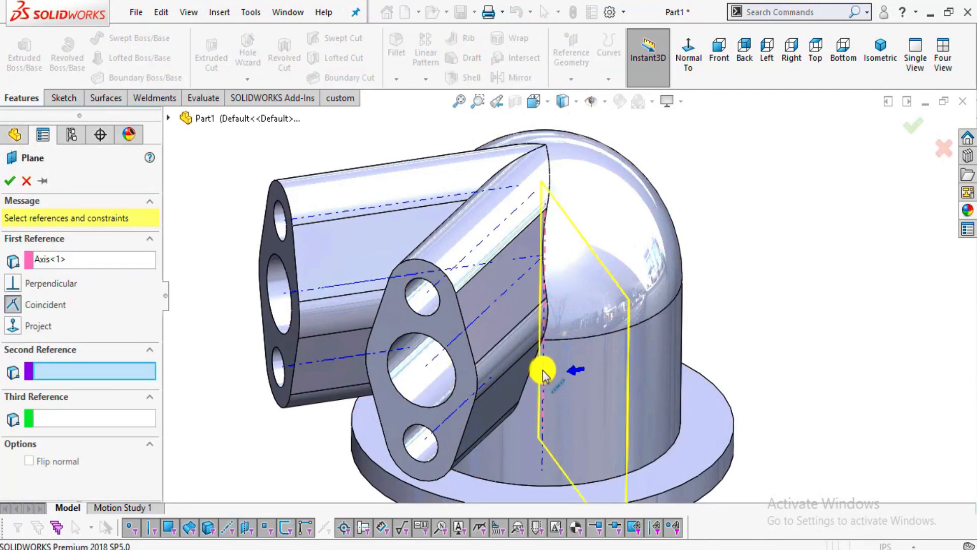
{"action": "left_click", "coordinate": [168, 119]}
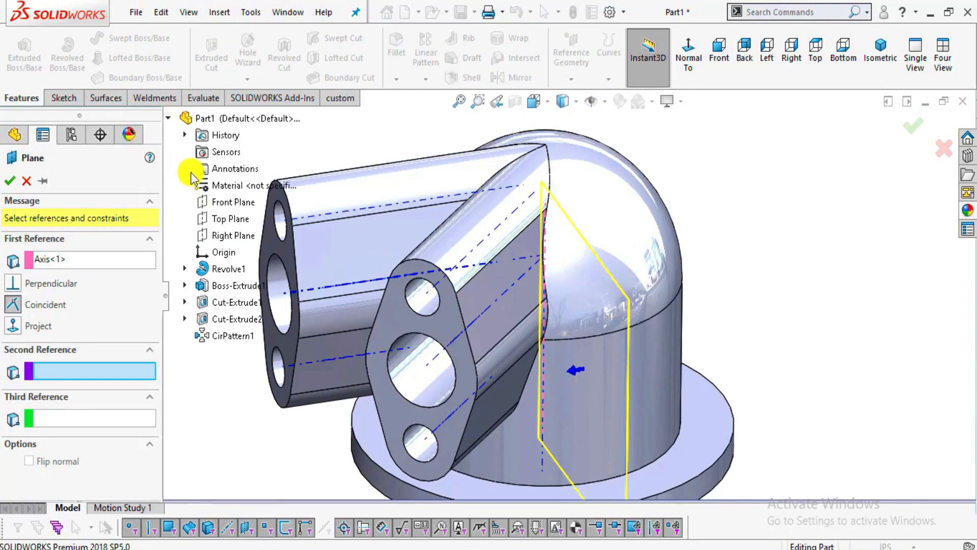
{"action": "left_click", "coordinate": [215, 237]}
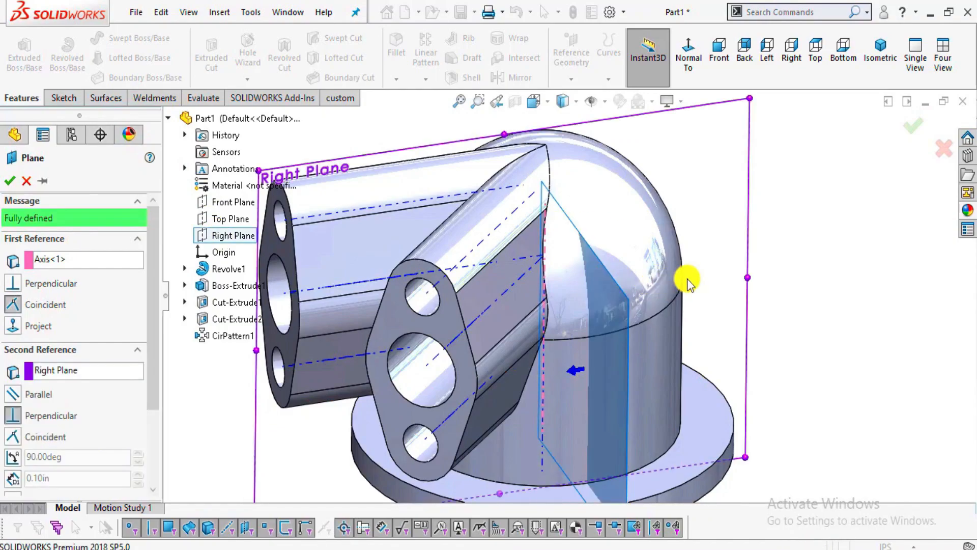
{"action": "middle_click_drag", "start_coordinate": [545, 297], "coordinate": [573, 334]}
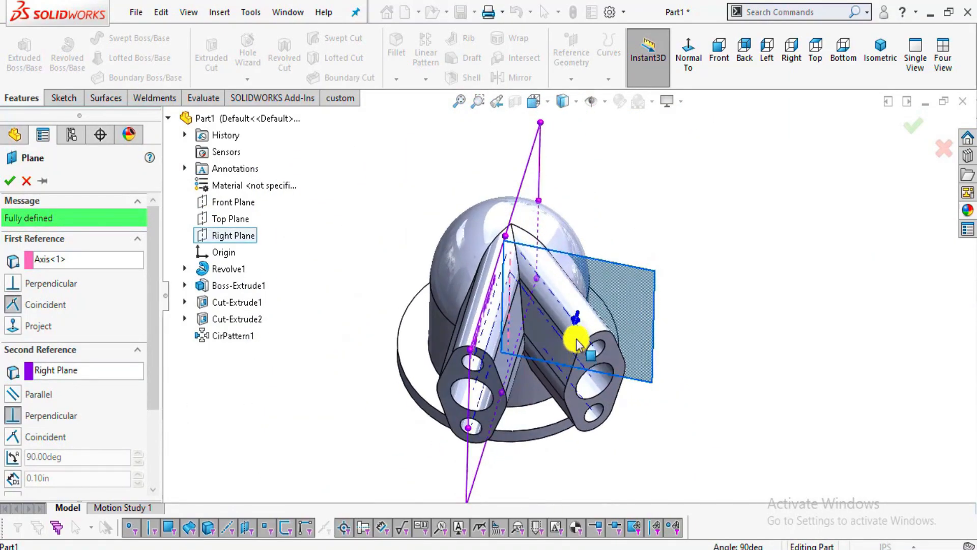
{"action": "scroll", "coordinate": [551, 236], "scroll_direction": "down", "scroll_amount": 2}
{"action": "scroll", "coordinate": [602, 333], "scroll_direction": "down", "scroll_amount": 2}
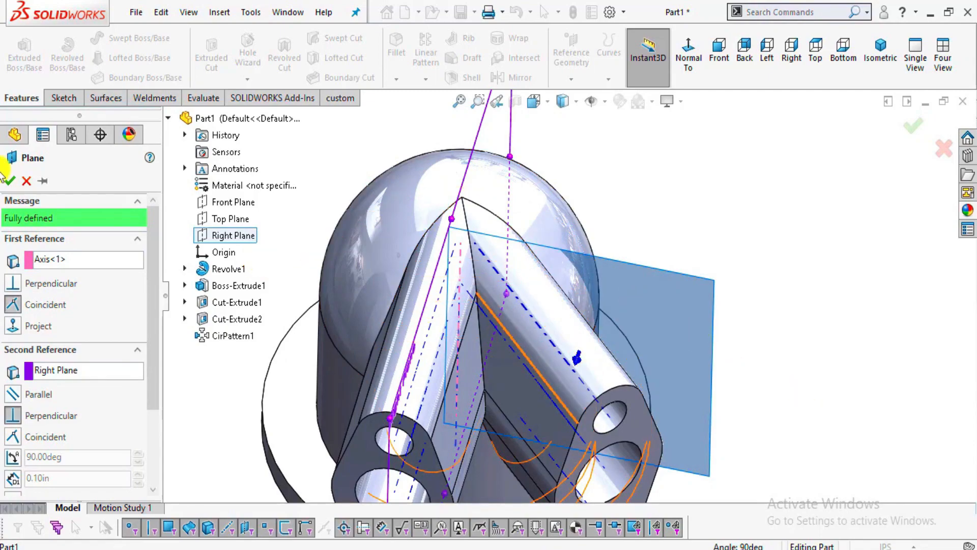
{"action": "key", "text": "alt+Tab"}
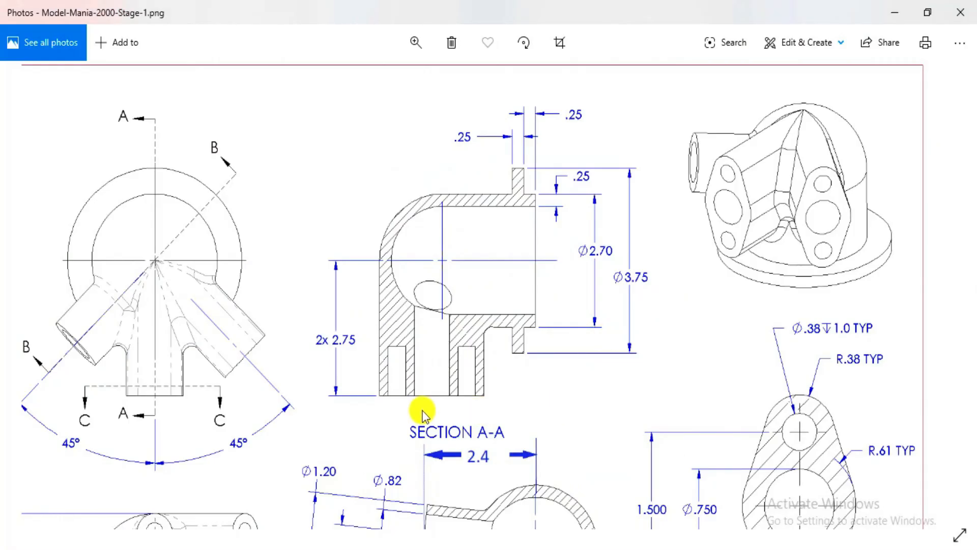
{"action": "mouse_move", "coordinate": [421, 411]}
{"action": "left_mouse_down"}
{"action": "mouse_move", "coordinate": [412, 327]}
{"action": "mouse_move", "coordinate": [428, 301]}
{"action": "left_mouse_up"}
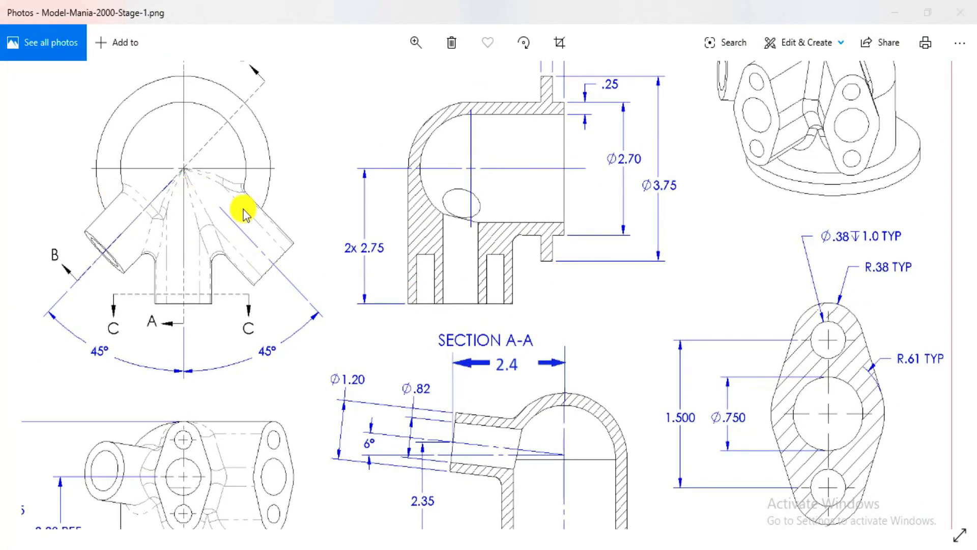
{"action": "key", "text": "alt+Tab"}
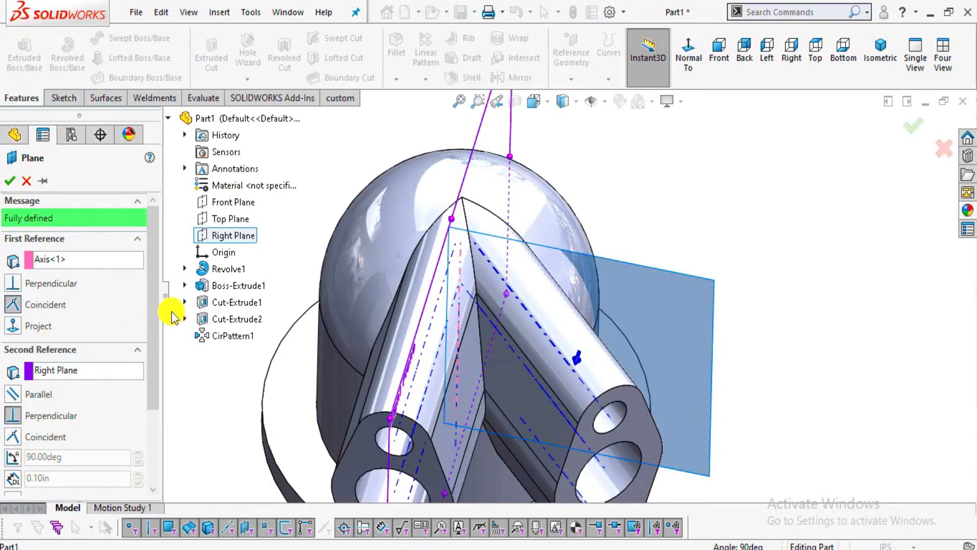
{"action": "left_click_drag", "start_coordinate": [157, 317], "coordinate": [151, 295]}
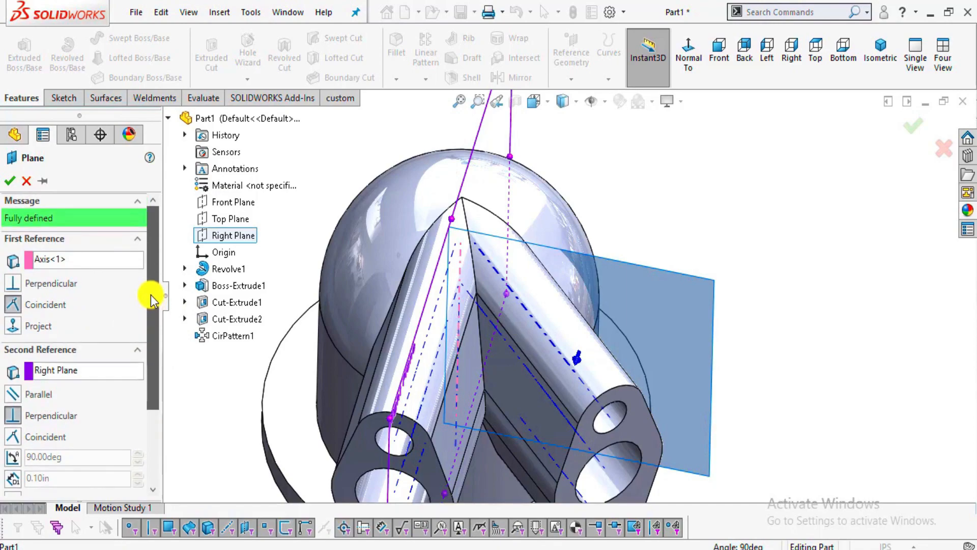
{"action": "left_click", "coordinate": [11, 182]}
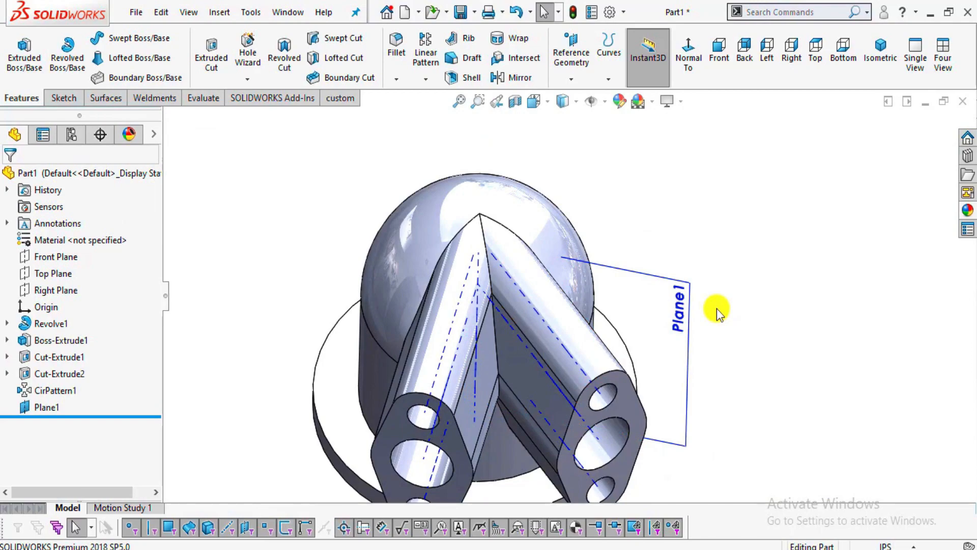
Edit the new reference plane so it lies at an angle of 45 degrees to the Right Plane
{"action": "key", "text": "f"}
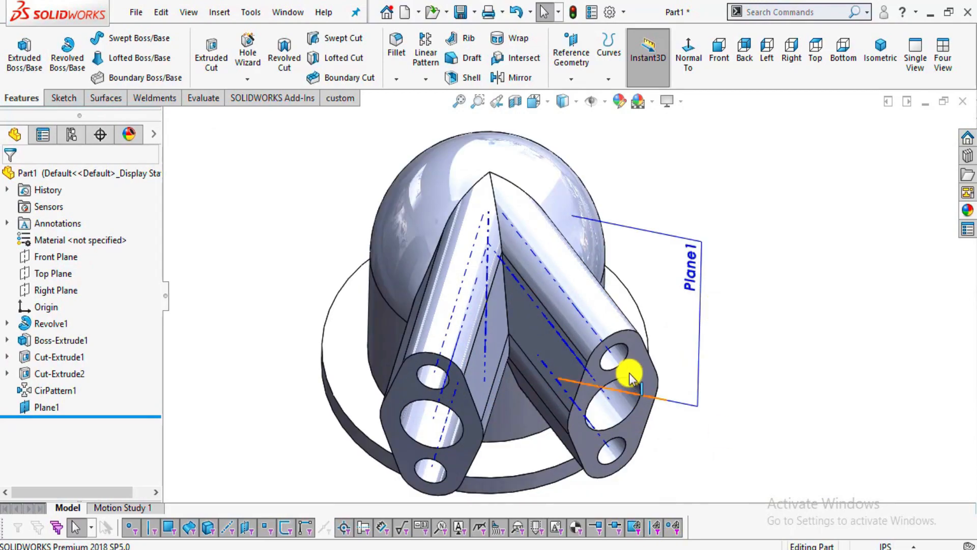
{"action": "left_click", "coordinate": [47, 407]}
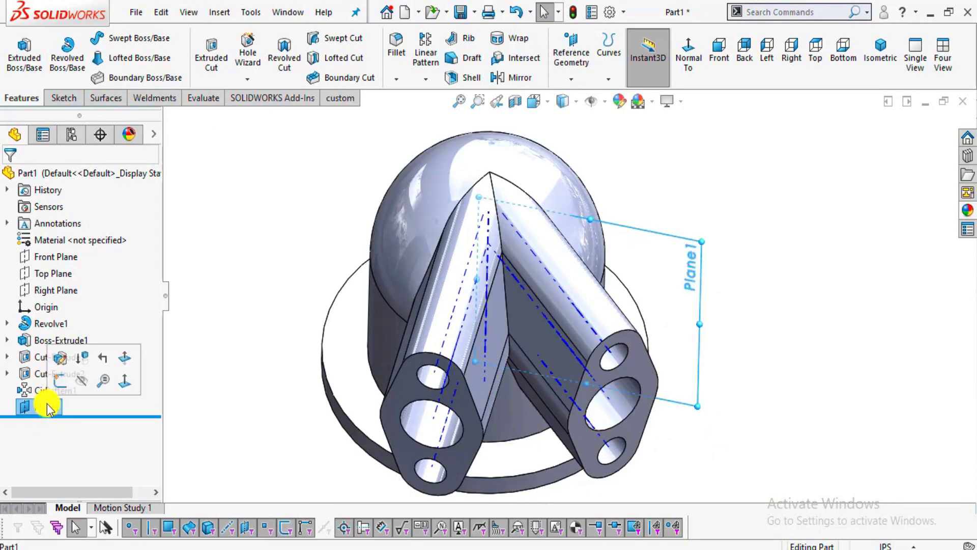
{"action": "left_click", "coordinate": [61, 363]}
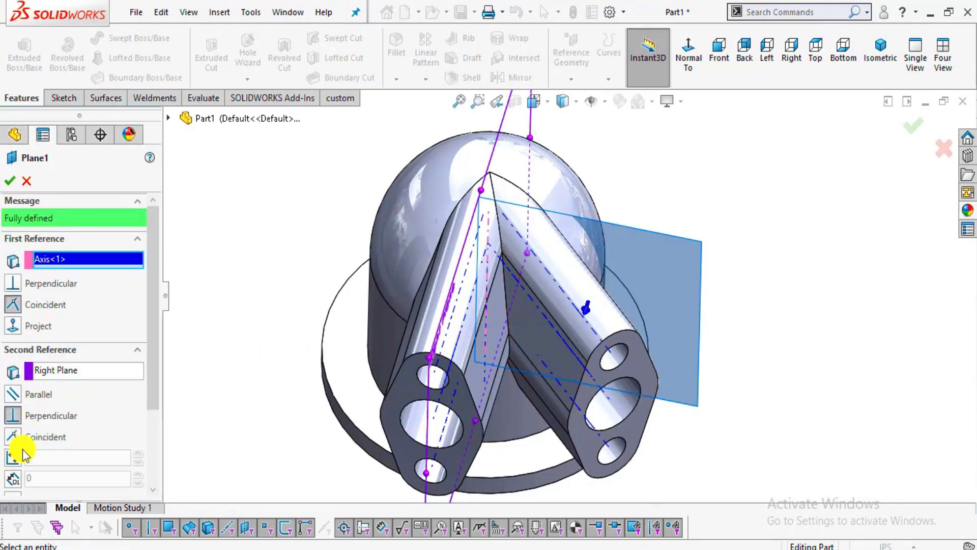
{"action": "left_click", "coordinate": [18, 458]}
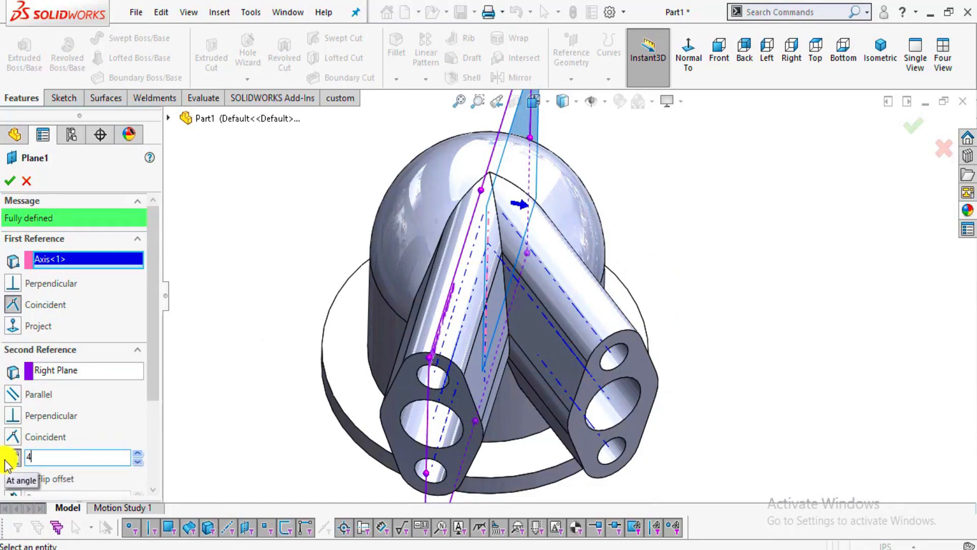
{"action": "key", "text": "Return"}
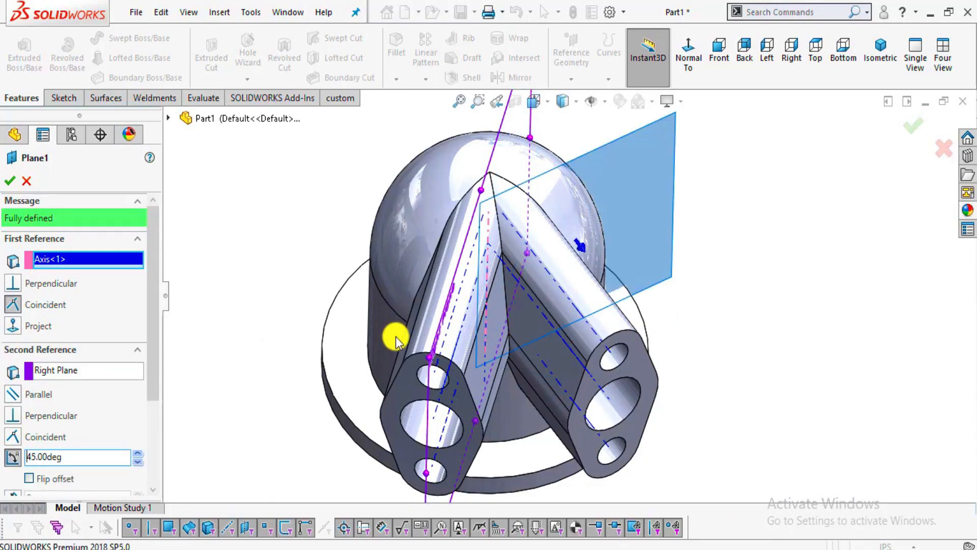
{"action": "scroll", "coordinate": [545, 327], "scroll_direction": "up", "scroll_amount": 3}
{"action": "middle_click_drag", "start_coordinate": [532, 366], "coordinate": [552, 334]}
{"action": "scroll", "coordinate": [543, 251], "scroll_direction": "down", "scroll_amount": 3}
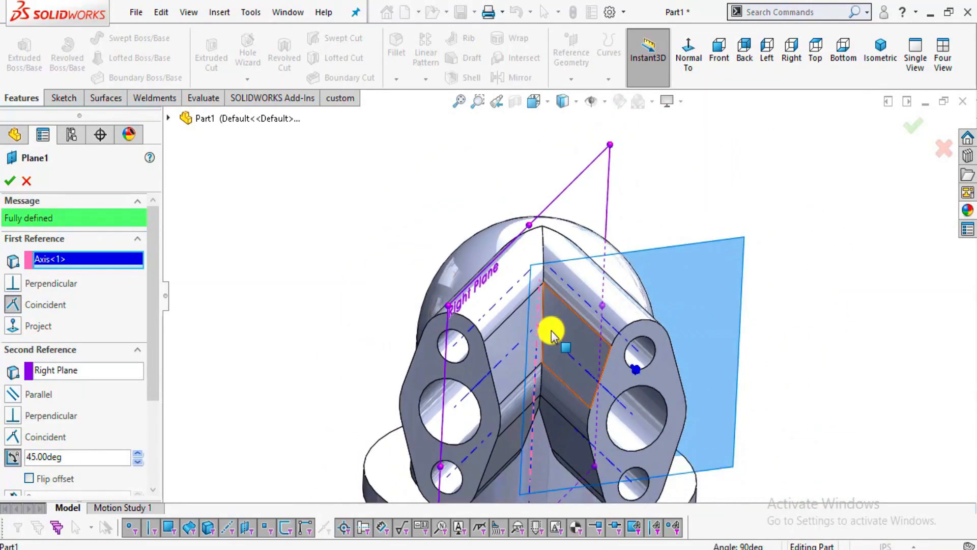
{"action": "left_click", "coordinate": [12, 182]}
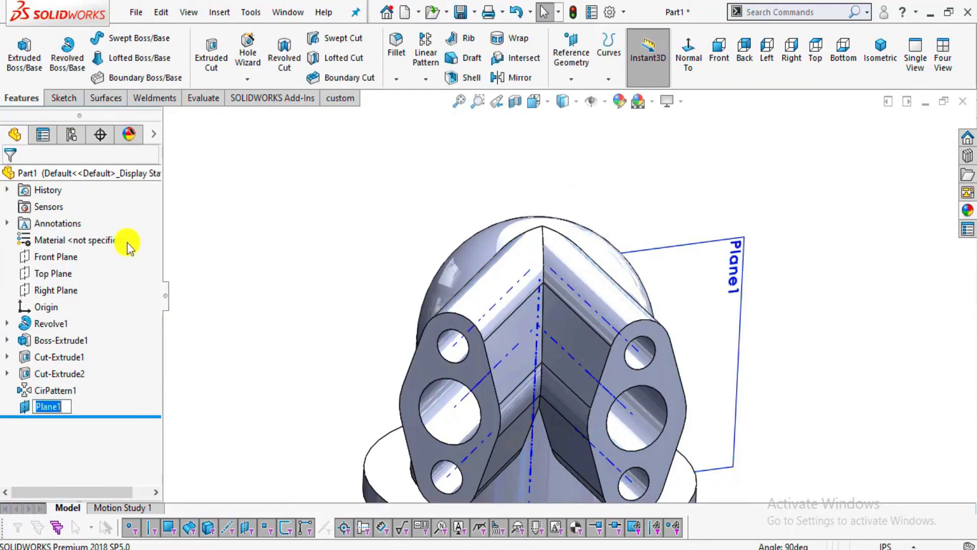
{"action": "left_click", "coordinate": [165, 382]}
Examine the angled pipe branch in Section B-B of the reference drawing and compare it with the model's front and back views
{"action": "middle_click_drag", "start_coordinate": [564, 323], "coordinate": [463, 465]}
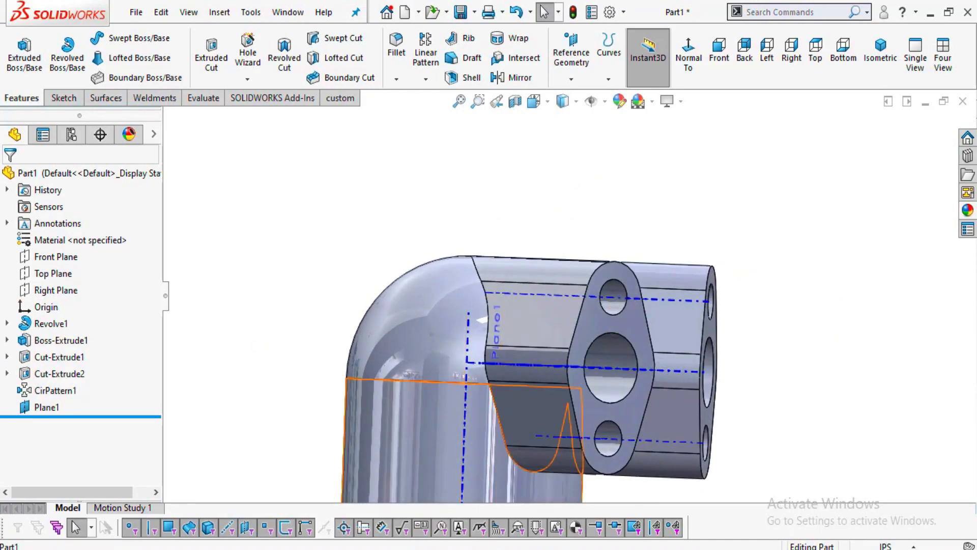
{"action": "left_click", "coordinate": [413, 546]}
{"action": "scroll", "coordinate": [507, 405], "scroll_direction": "down", "scroll_amount": 2}
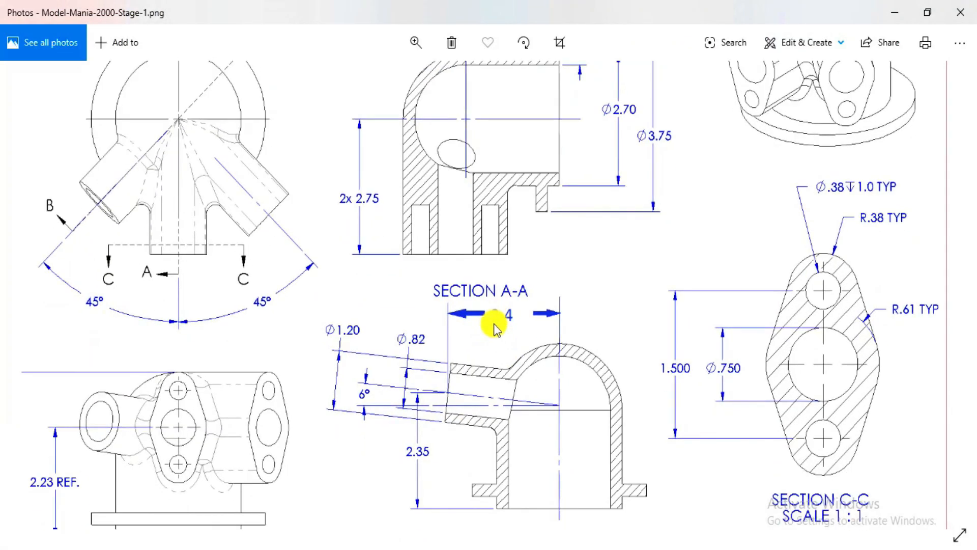
{"action": "key", "text": "alt+Tab"}
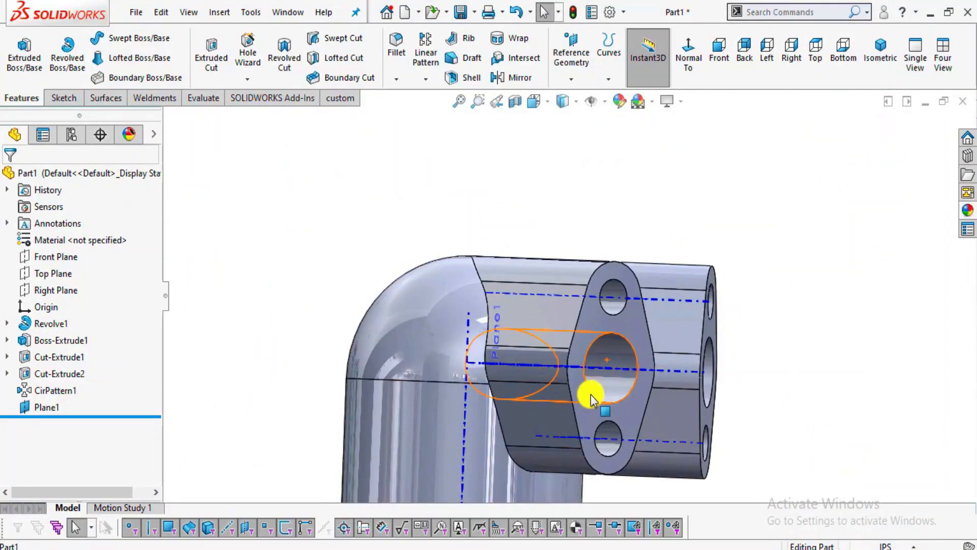
{"action": "middle_click_drag", "start_coordinate": [545, 376], "coordinate": [493, 373]}
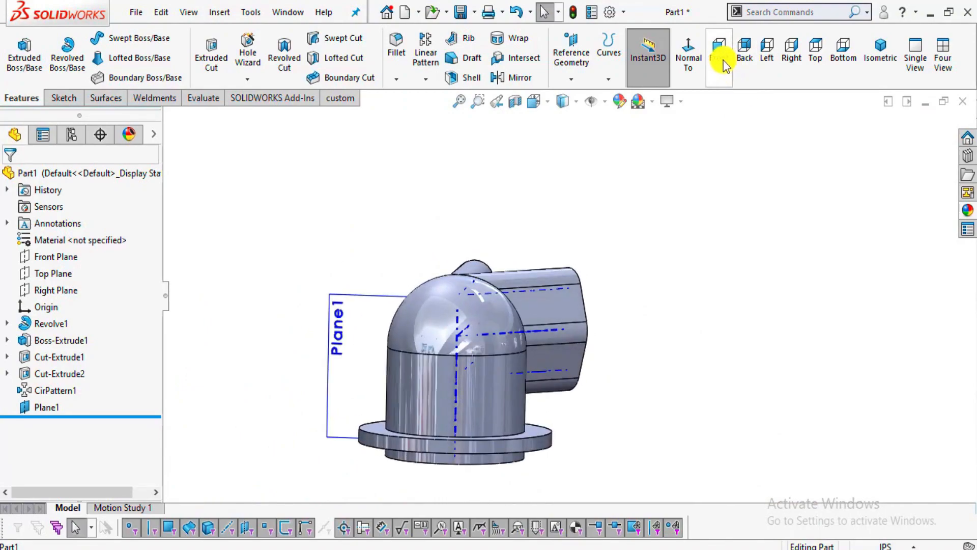
{"action": "left_click", "coordinate": [723, 60]}
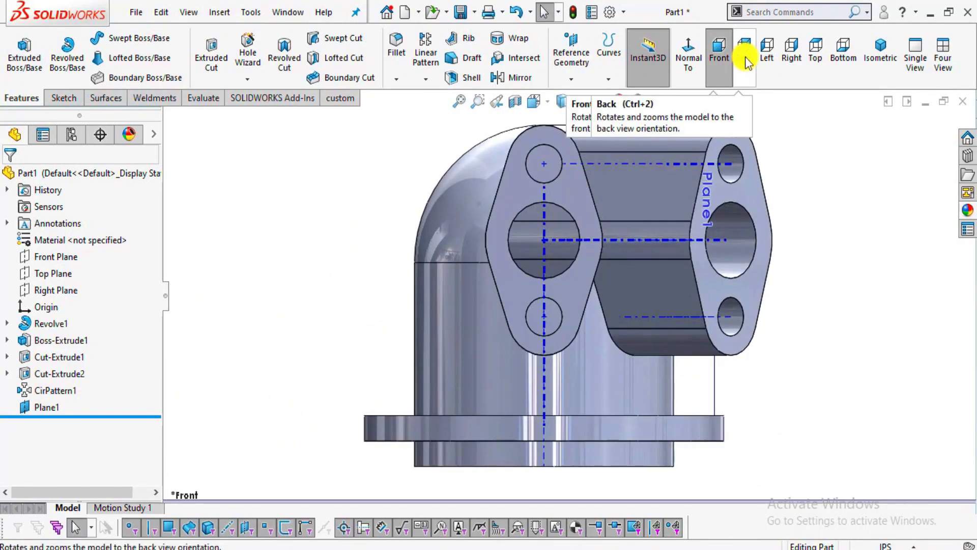
{"action": "left_click", "coordinate": [745, 61]}
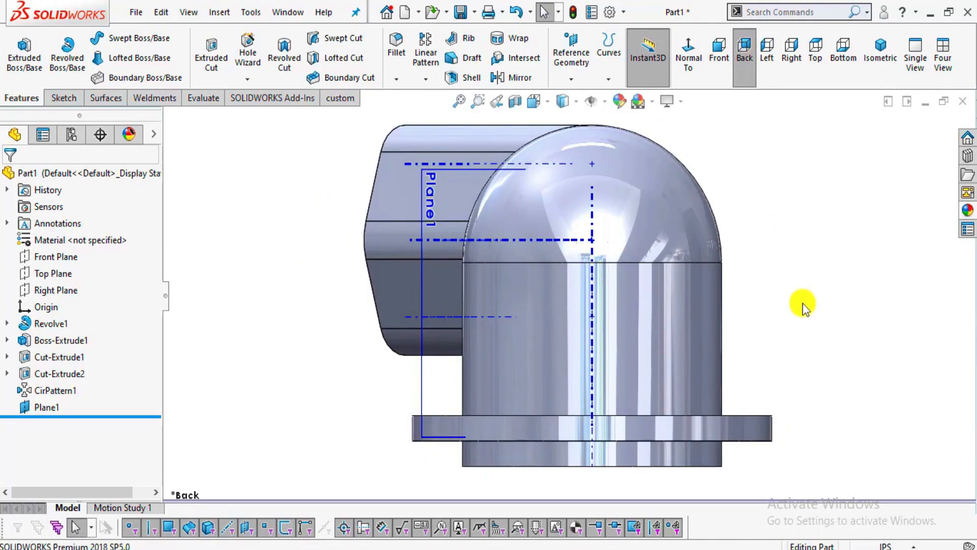
{"action": "key", "text": "f"}
{"action": "scroll", "coordinate": [657, 279], "scroll_direction": "down", "scroll_amount": 3}
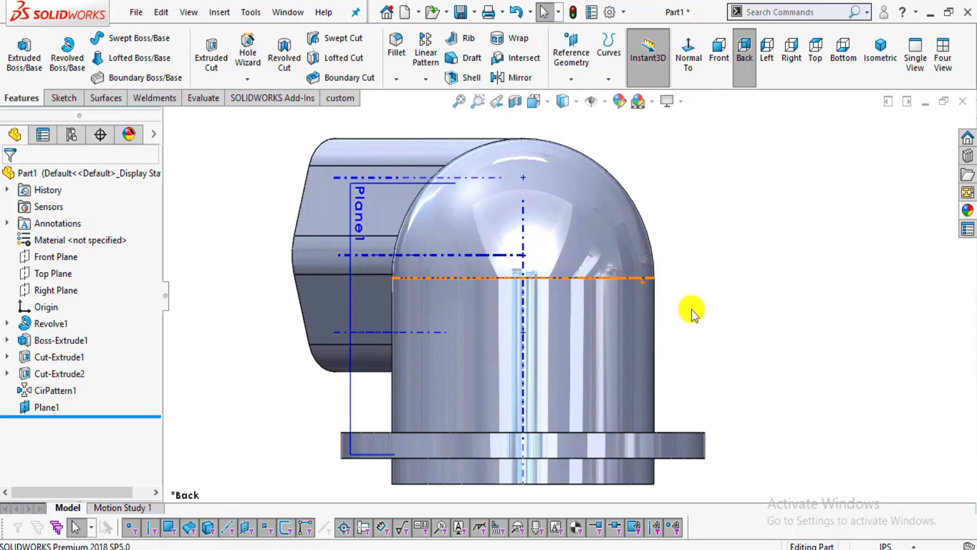
{"action": "key", "text": "alt+Tab"}
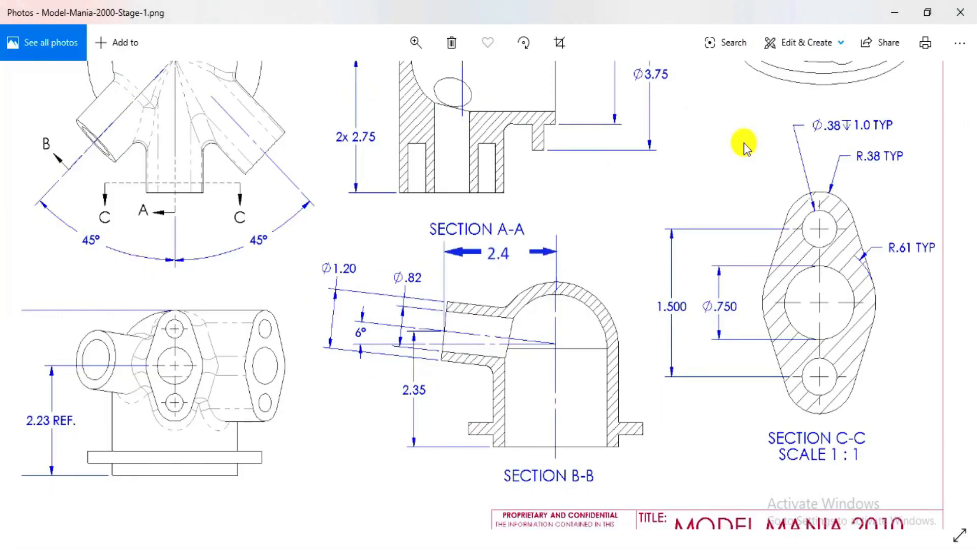
{"action": "key", "text": "alt+Tab"}
{"action": "key", "text": "alt+Tab"}
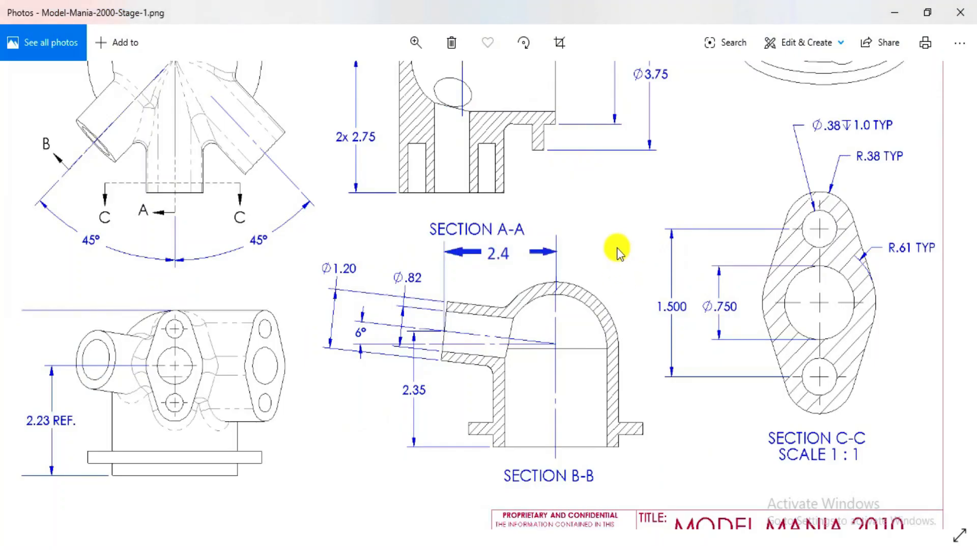
Compare the model's right, top, bottom and left views with the reference drawing to check the angled pipe's orientation
{"action": "left_click_drag", "start_coordinate": [617, 249], "coordinate": [609, 404]}
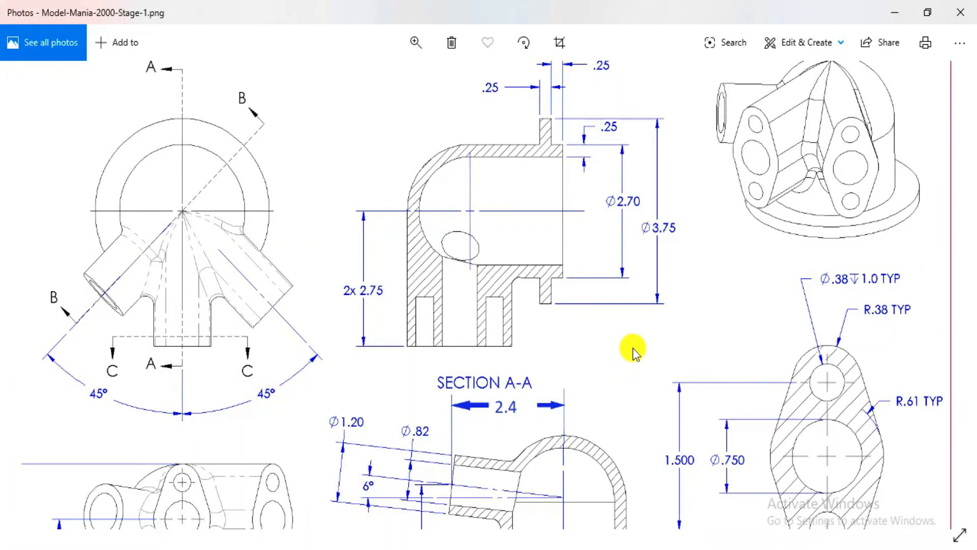
{"action": "key", "text": "alt+Tab"}
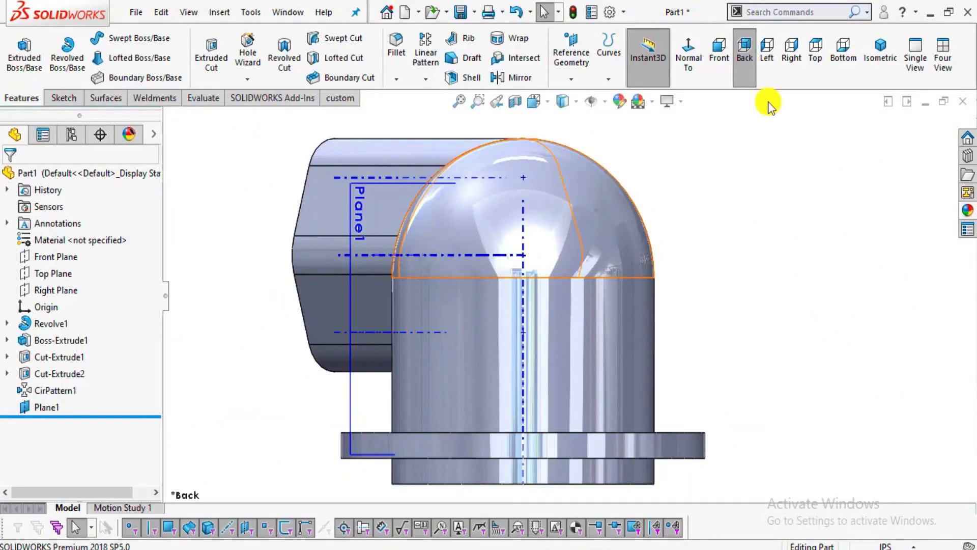
{"action": "left_click", "coordinate": [790, 53]}
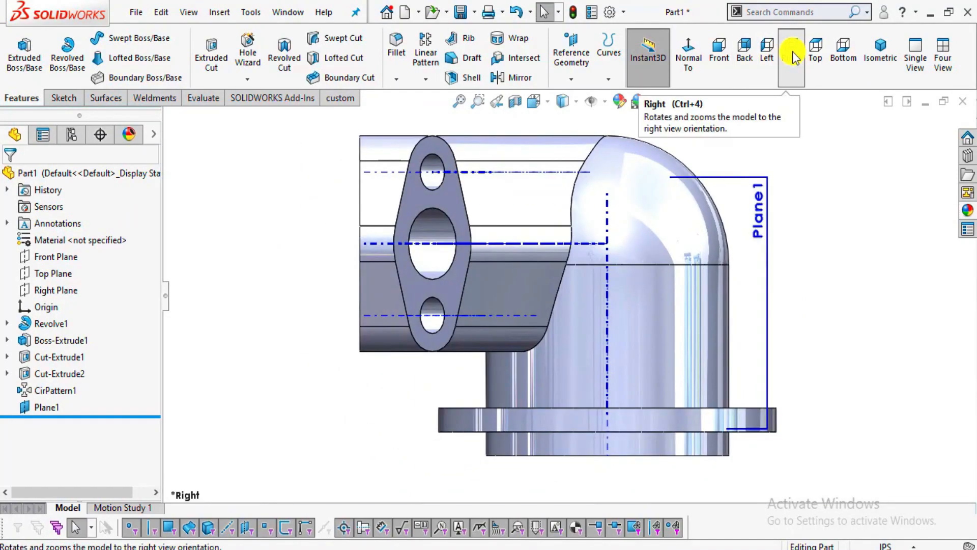
{"action": "left_click", "coordinate": [812, 56]}
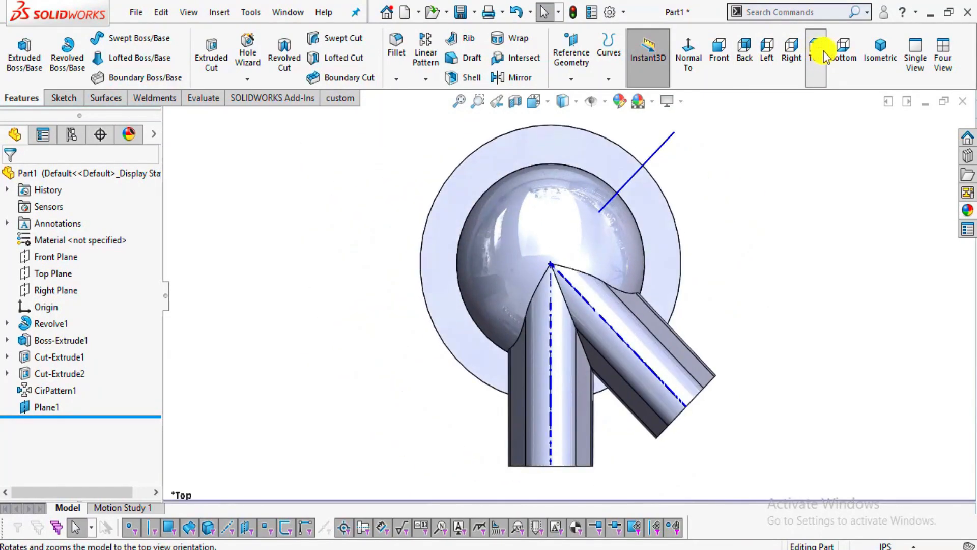
{"action": "left_click", "coordinate": [842, 53]}
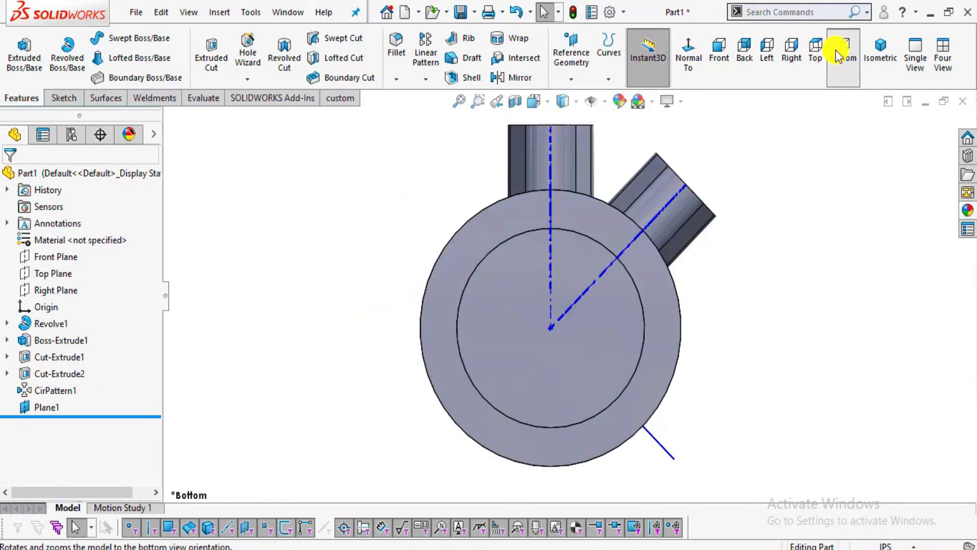
{"action": "left_click", "coordinate": [766, 60]}
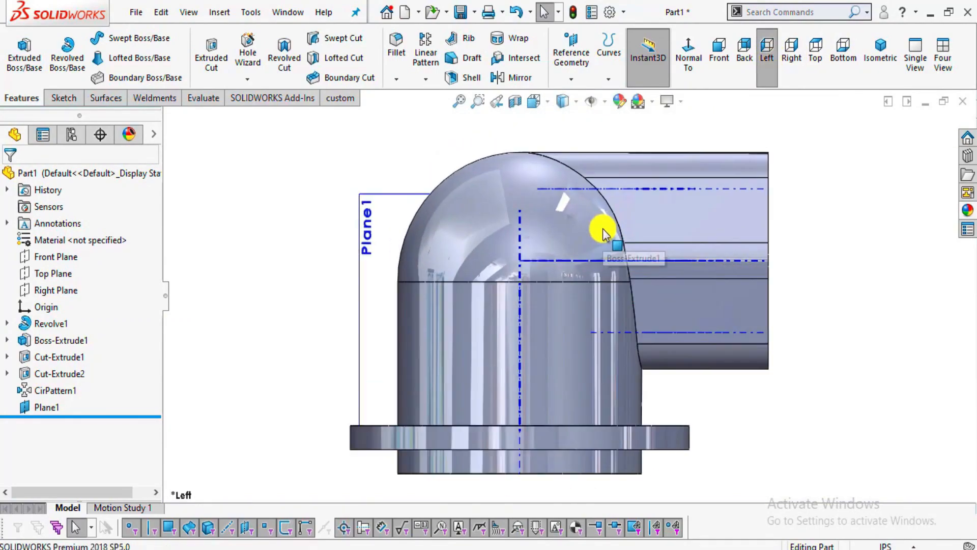
{"action": "key", "text": "alt+Tab"}
{"action": "key", "text": "alt+Tab"}
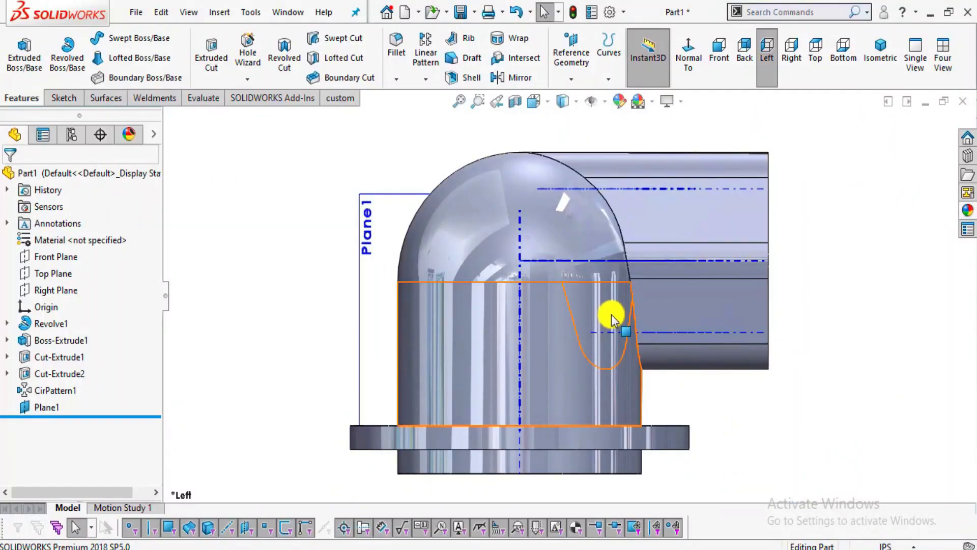
Start a sketch on the 45-degree reference plane and hide the temporary axes
{"action": "left_click", "coordinate": [51, 406]}
{"action": "left_click", "coordinate": [65, 381]}
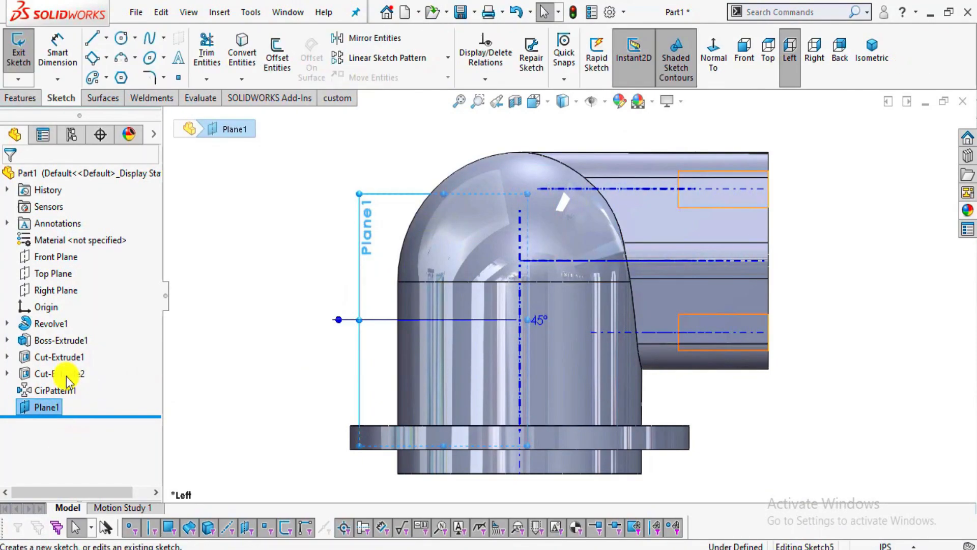
{"action": "left_click", "coordinate": [605, 106]}
{"action": "left_click", "coordinate": [612, 144]}
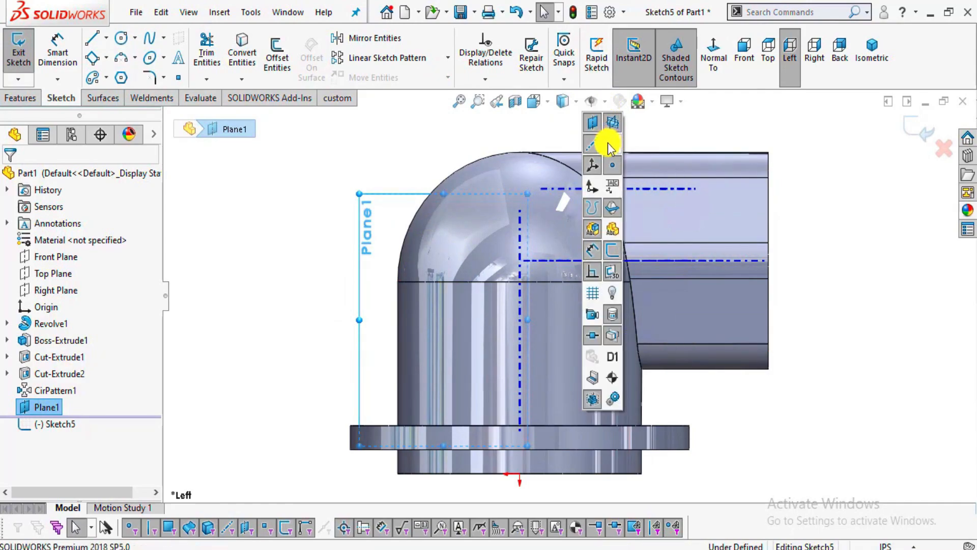
{"action": "left_click", "coordinate": [605, 106]}
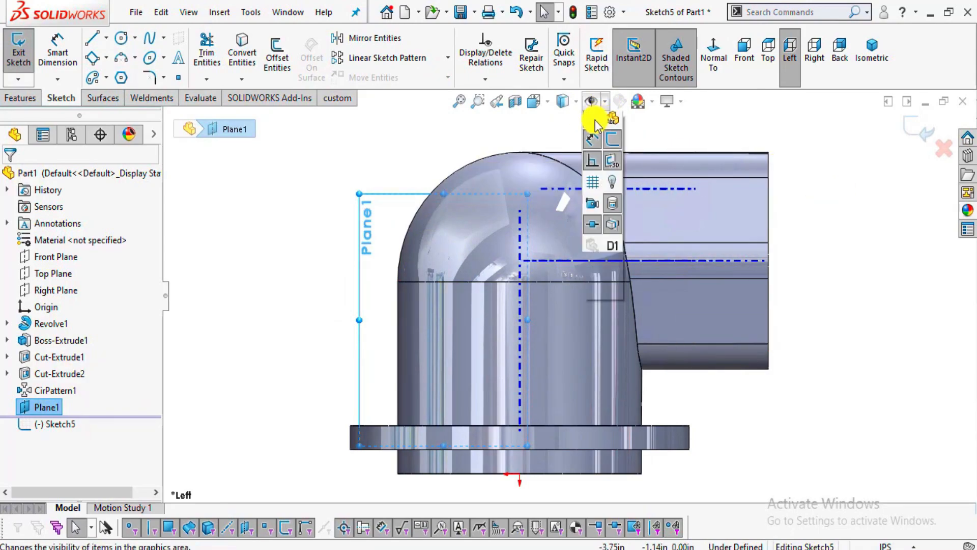
{"action": "left_click", "coordinate": [590, 137]}
{"action": "scroll", "coordinate": [619, 307], "scroll_direction": "up", "scroll_amount": 1}
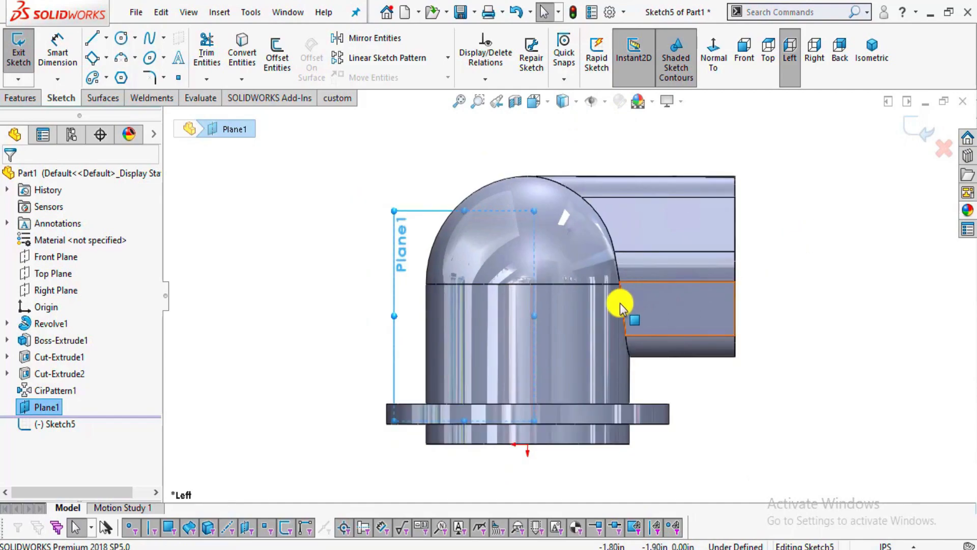
{"action": "scroll", "coordinate": [617, 307], "scroll_direction": "down", "scroll_amount": 1}
Compare the left view of the body and port branches with the section views in the reference drawing
{"action": "key", "text": "alt+Tab"}
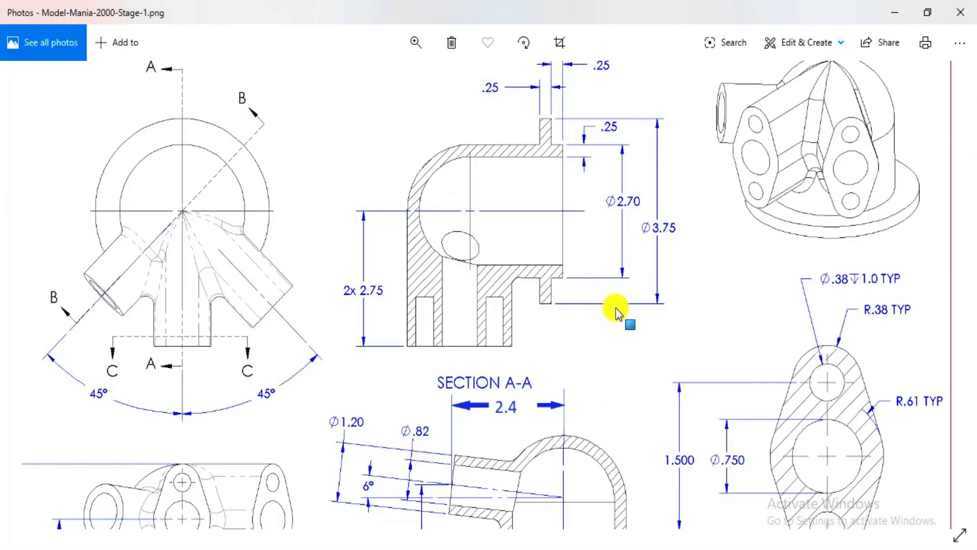
{"action": "key", "text": "alt+Tab"}
{"action": "key", "text": "alt+Tab"}
{"action": "key", "text": "alt+Tab"}
{"action": "scroll", "coordinate": [632, 316], "scroll_direction": "up", "scroll_amount": 1}
{"action": "scroll", "coordinate": [632, 316], "scroll_direction": "down", "scroll_amount": 1}
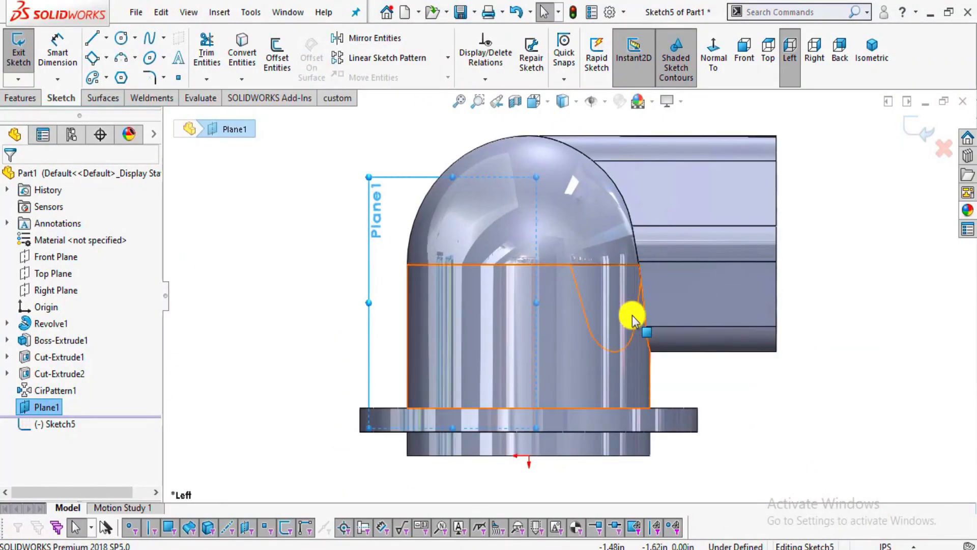
{"action": "scroll", "coordinate": [646, 310], "scroll_direction": "up", "scroll_amount": 1}
{"action": "scroll", "coordinate": [713, 275], "scroll_direction": "down", "scroll_amount": 1}
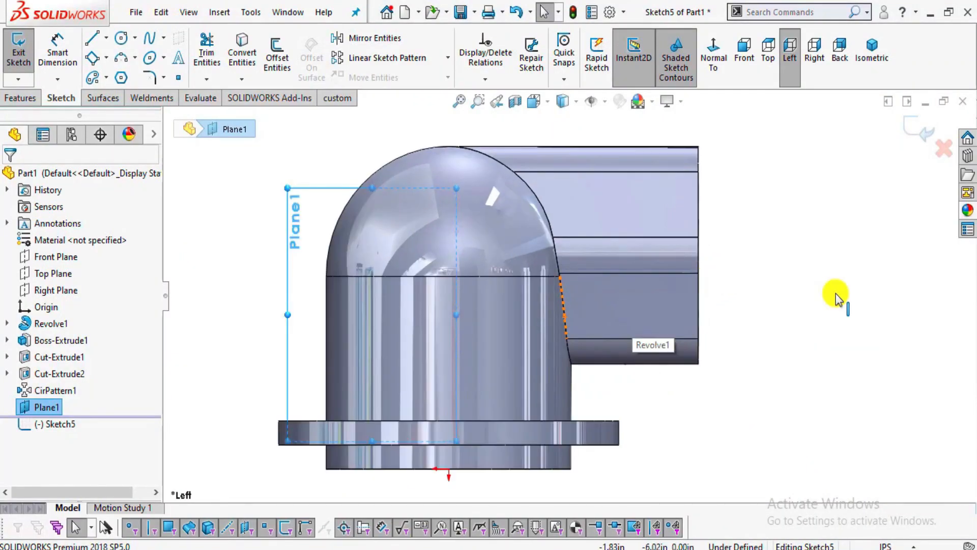
Following Section B-B, sketch a sloping construction line about 3.82 in long from inside the dome outward on the side opposite the ports
{"action": "left_click", "coordinate": [98, 39]}
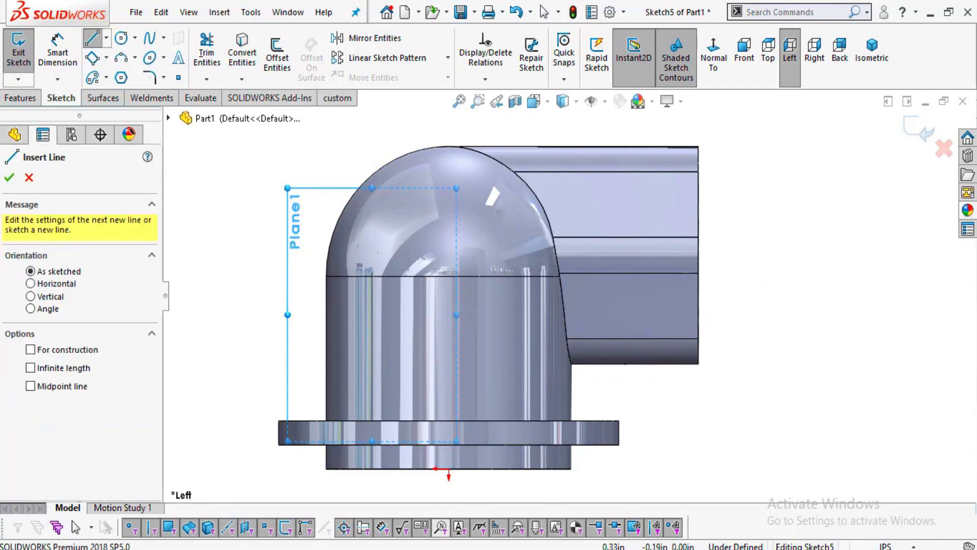
{"action": "key", "text": "alt+Tab"}
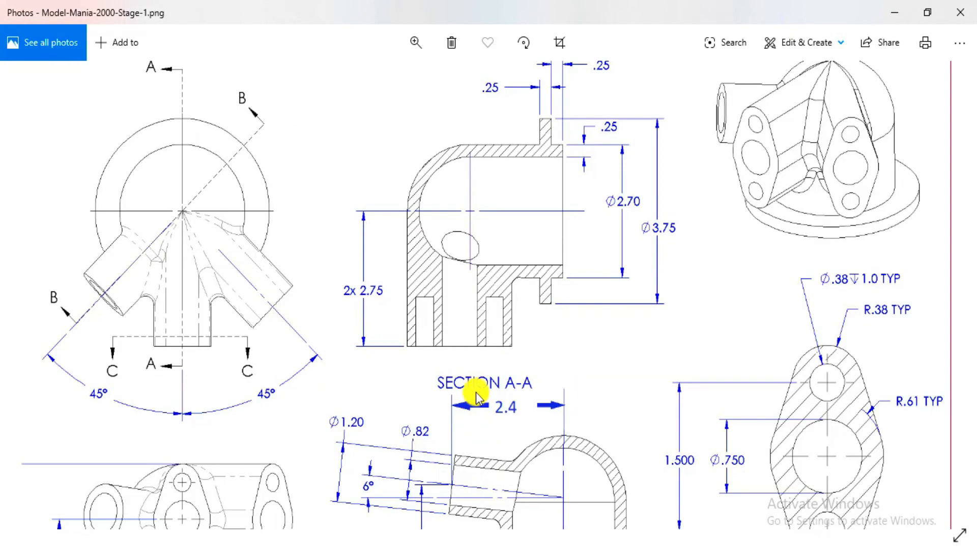
{"action": "left_click_drag", "start_coordinate": [512, 462], "coordinate": [491, 291]}
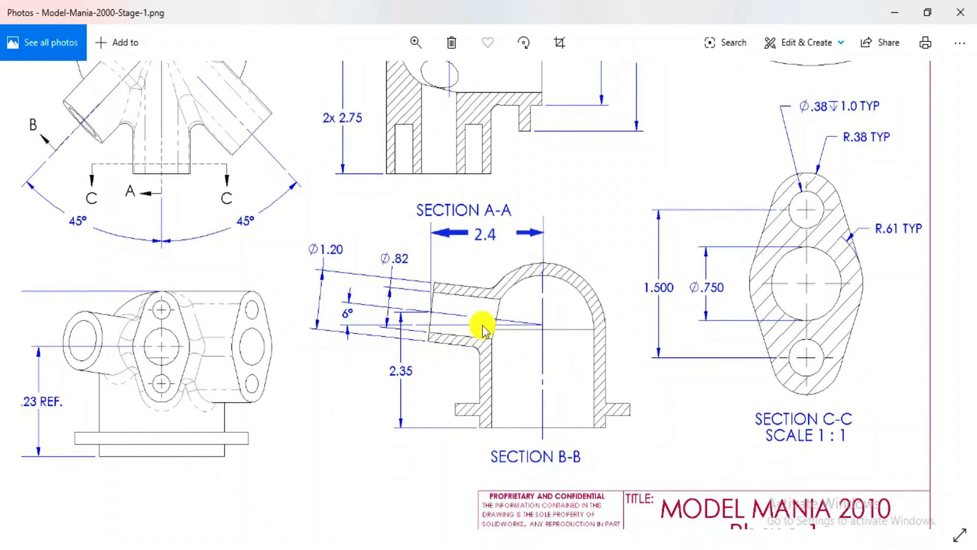
{"action": "scroll", "coordinate": [482, 325], "scroll_direction": "up", "scroll_amount": 2}
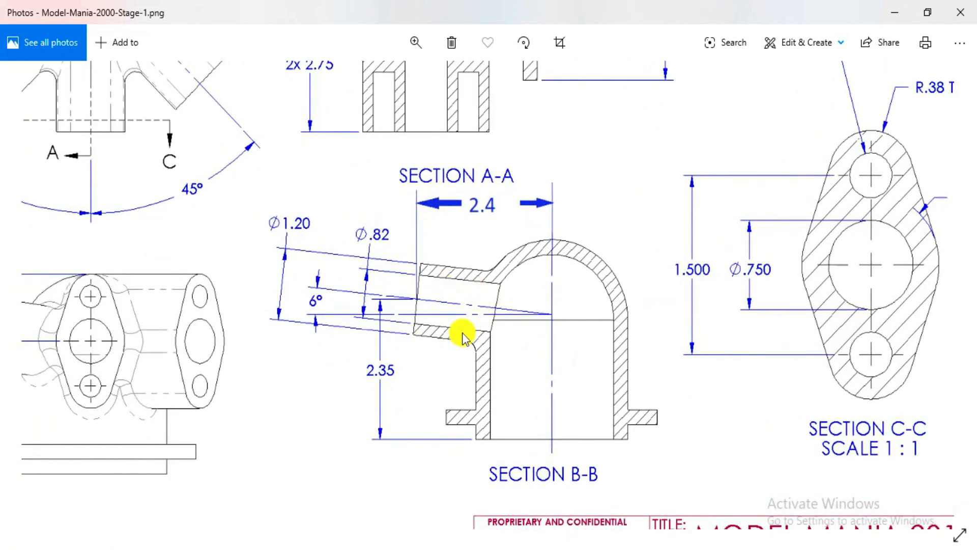
{"action": "key", "text": "alt+Tab"}
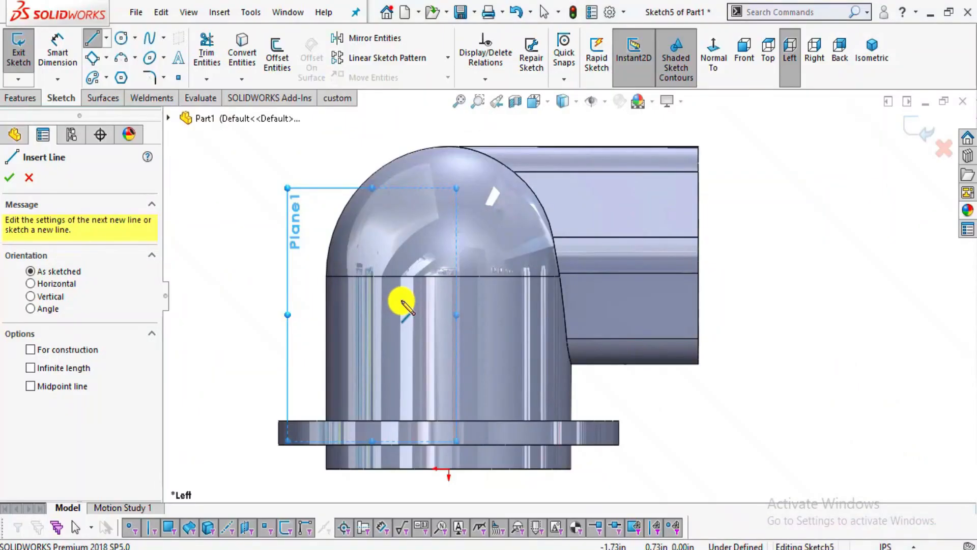
{"action": "left_click", "coordinate": [226, 179]}
{"action": "key", "text": "Escape"}
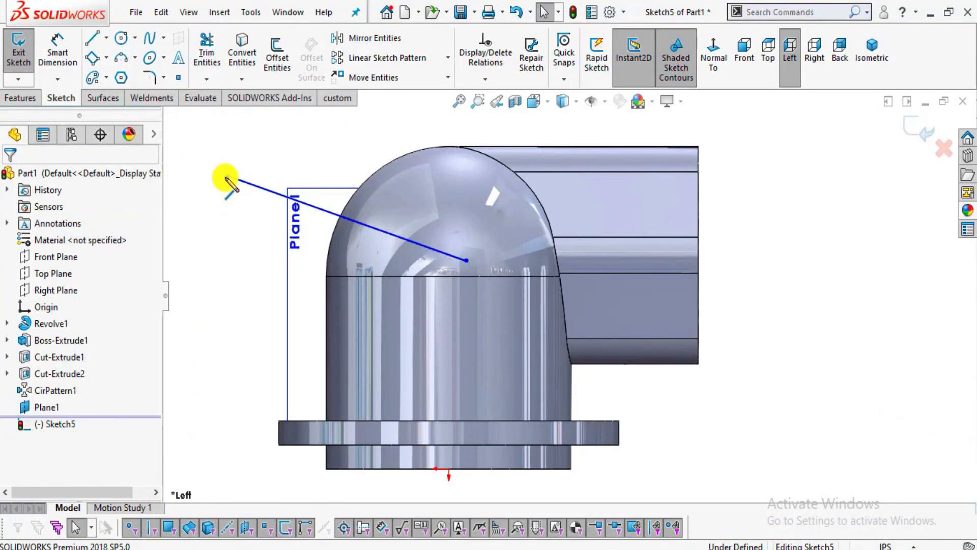
{"action": "left_click", "coordinate": [387, 237]}
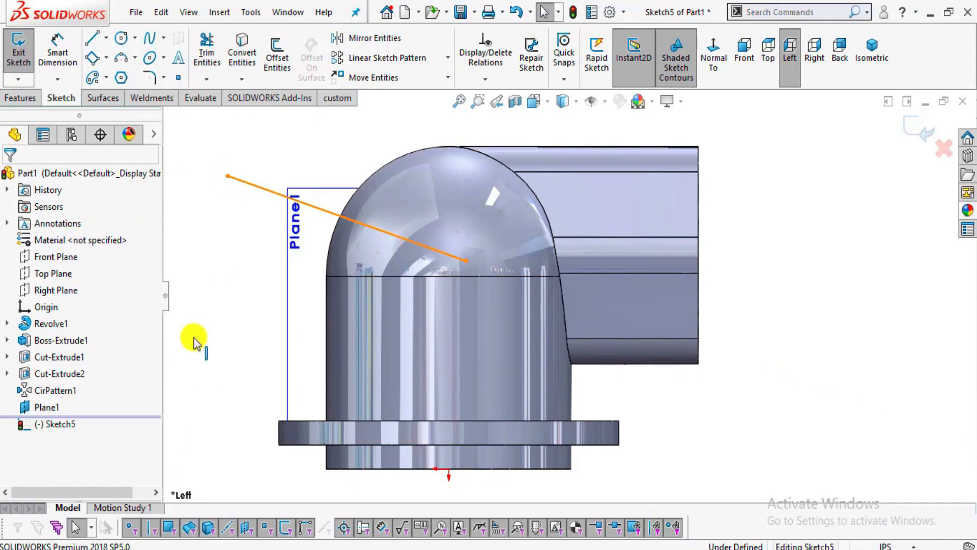
{"action": "double_click", "coordinate": [53, 478]}
{"action": "left_click", "coordinate": [29, 419]}
{"action": "key", "text": "Escape"}
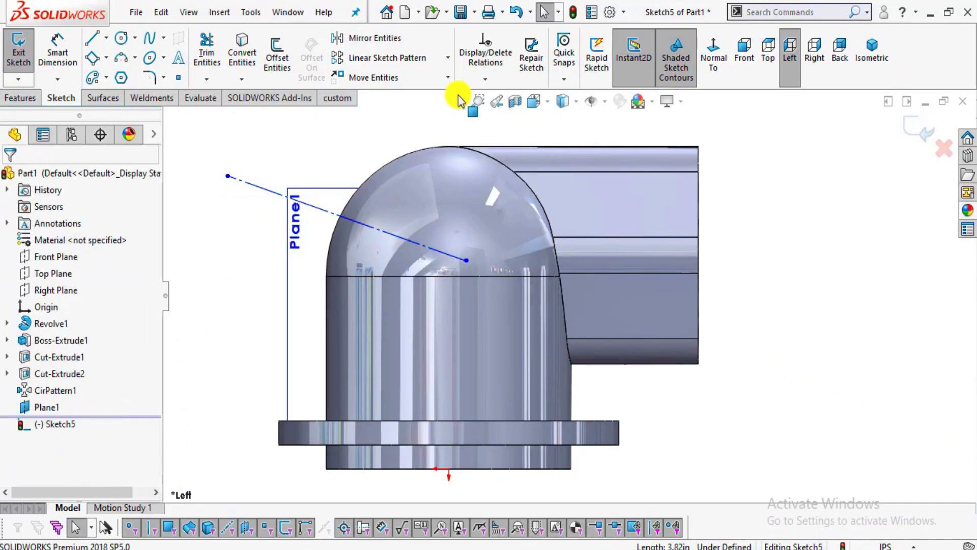
{"action": "left_click", "coordinate": [60, 53]}
{"action": "scroll", "coordinate": [536, 262], "scroll_direction": "down", "scroll_amount": 2}
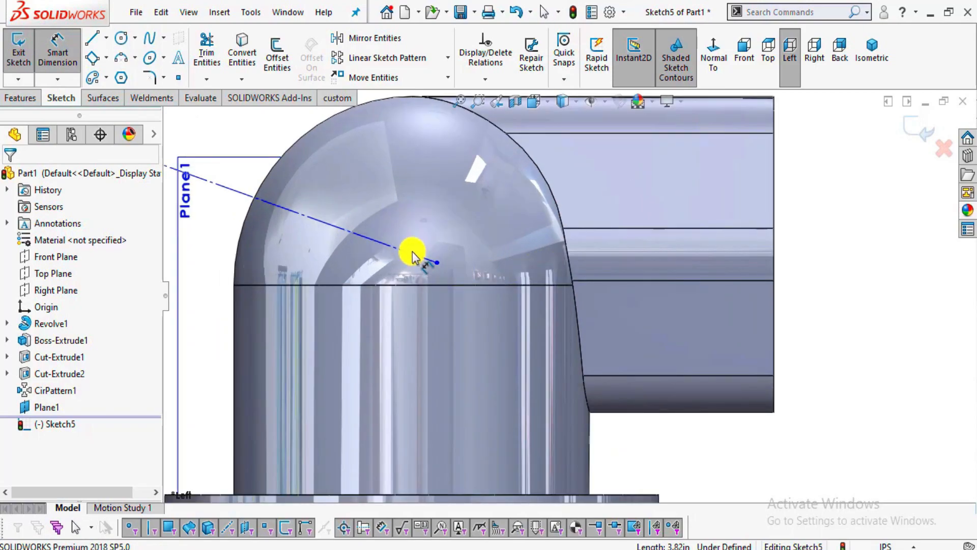
{"action": "left_click", "coordinate": [411, 255]}
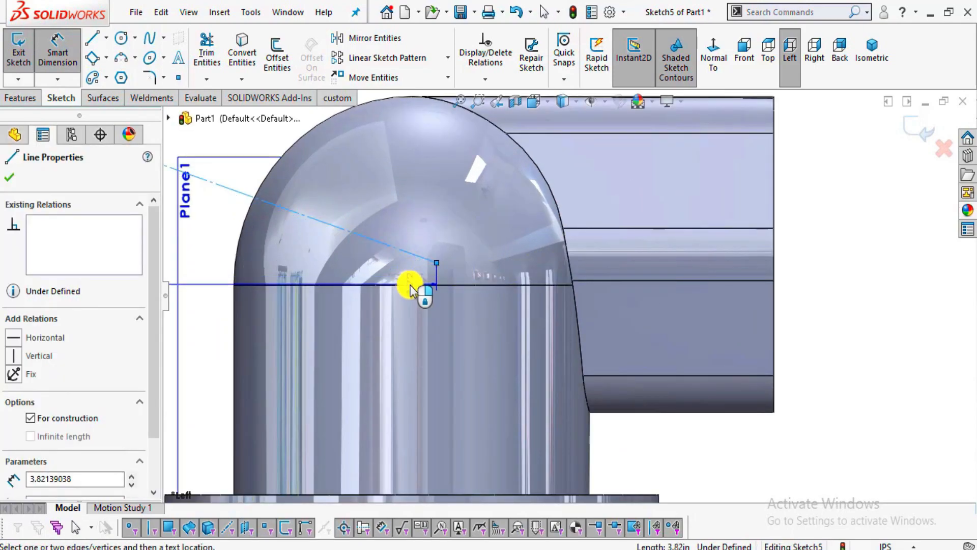
{"action": "key", "text": "Escape"}
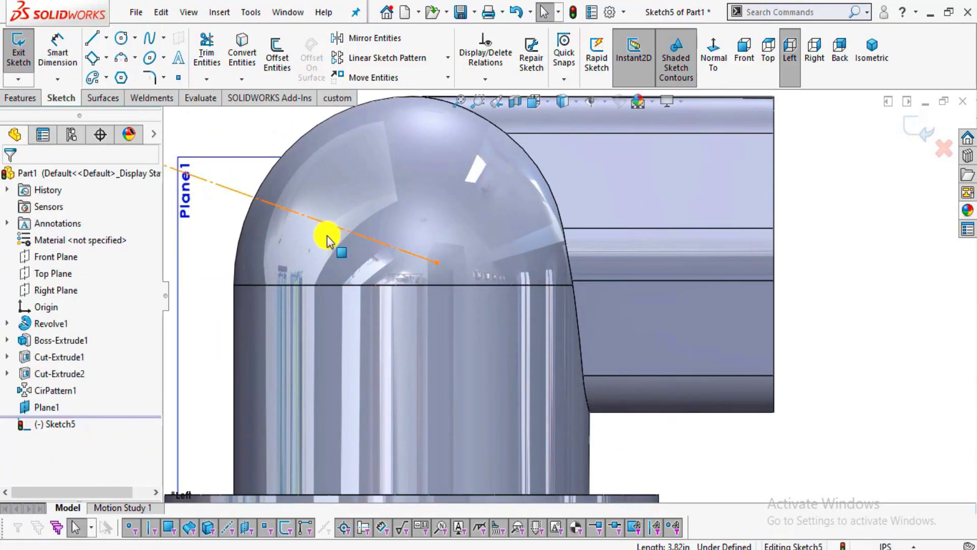
Swing the construction line's outer end over to the port side of the body, keeping it sloping upward
{"action": "scroll", "coordinate": [285, 207], "scroll_direction": "up", "scroll_amount": 2}
{"action": "mouse_move", "coordinate": [255, 194]}
{"action": "left_mouse_down"}
{"action": "mouse_move", "coordinate": [385, 137]}
{"action": "mouse_move", "coordinate": [704, 152]}
{"action": "mouse_move", "coordinate": [737, 170]}
{"action": "mouse_move", "coordinate": [727, 179]}
{"action": "left_mouse_up"}
{"action": "key", "text": "Escape"}
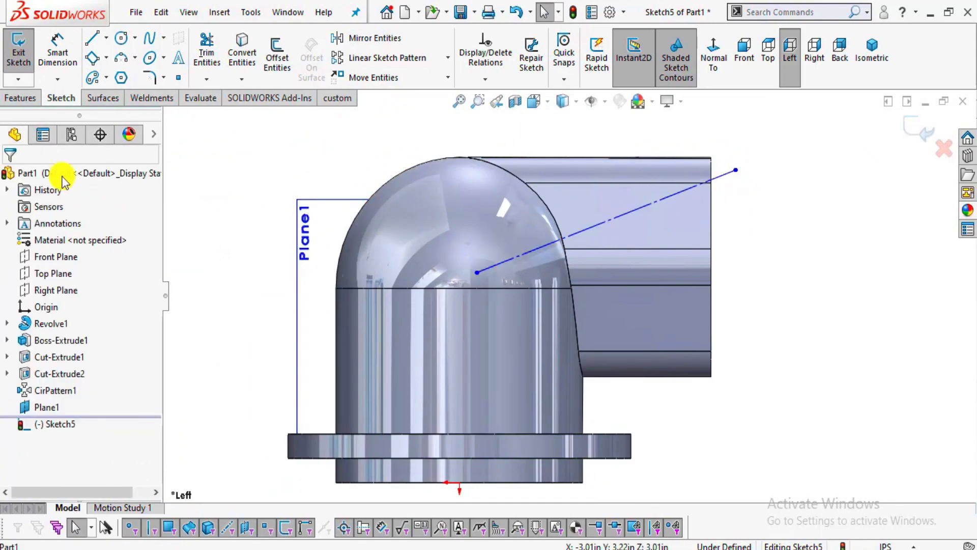
Dimension the angle between the construction line and the dome's horizontal base edge as 6 degrees
{"action": "left_click", "coordinate": [57, 51]}
{"action": "scroll", "coordinate": [501, 255], "scroll_direction": "down", "scroll_amount": 2}
{"action": "scroll", "coordinate": [532, 275], "scroll_direction": "down", "scroll_amount": 2}
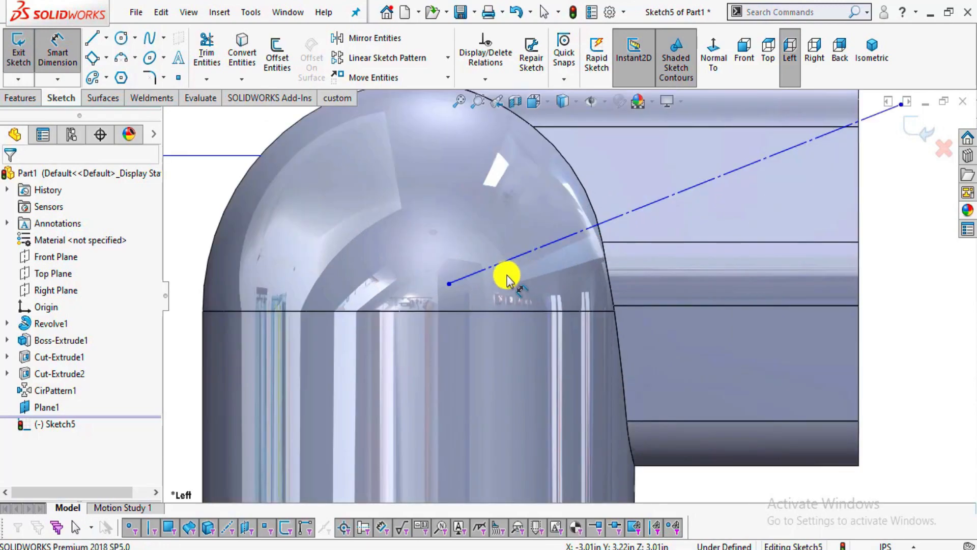
{"action": "left_click", "coordinate": [513, 260]}
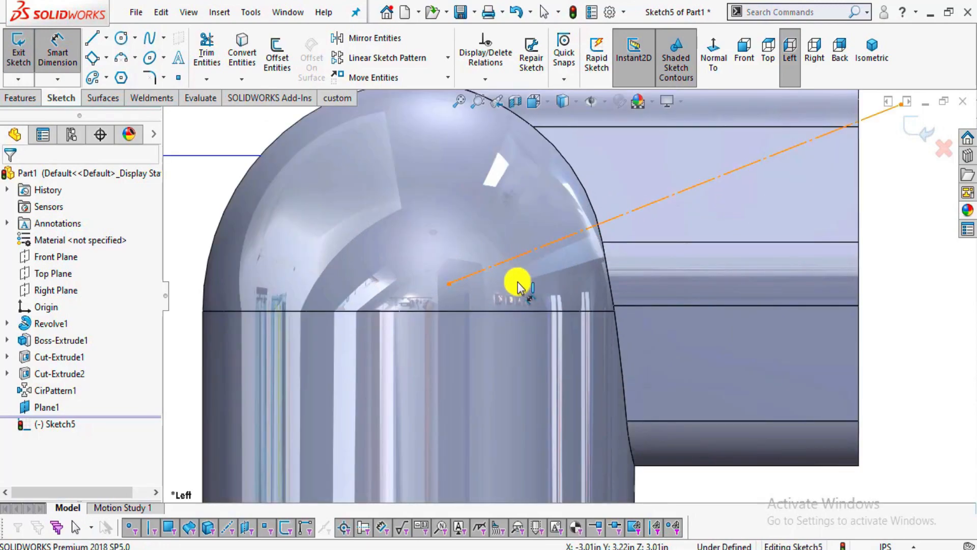
{"action": "left_click", "coordinate": [522, 313]}
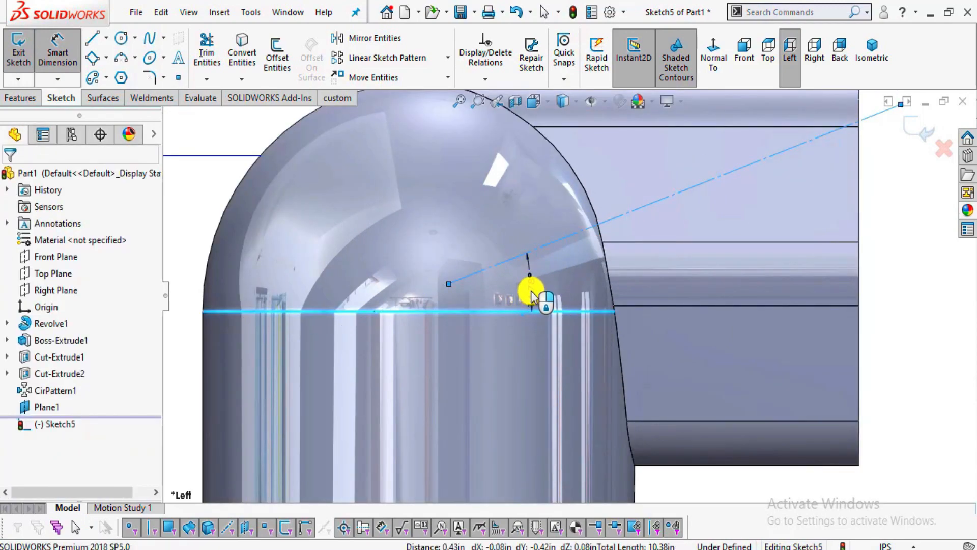
{"action": "left_click", "coordinate": [531, 297]}
{"action": "type", "text": "6"}
{"action": "key", "text": "Return"}
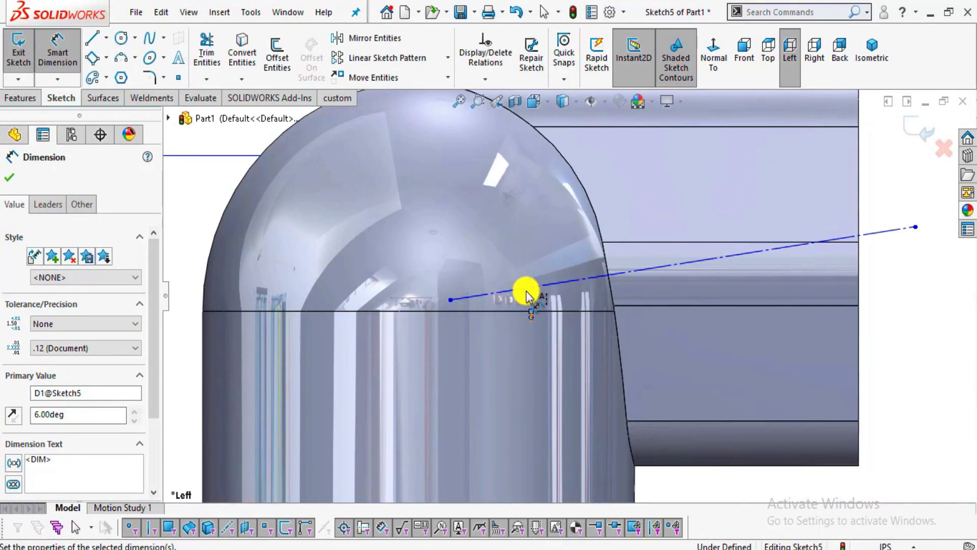
{"action": "key", "text": "Escape"}
Draw a 3 Point Corner Rectangle above the construction line, with its base running along the line from its inner end
{"action": "scroll", "coordinate": [580, 300], "scroll_direction": "up", "scroll_amount": 4}
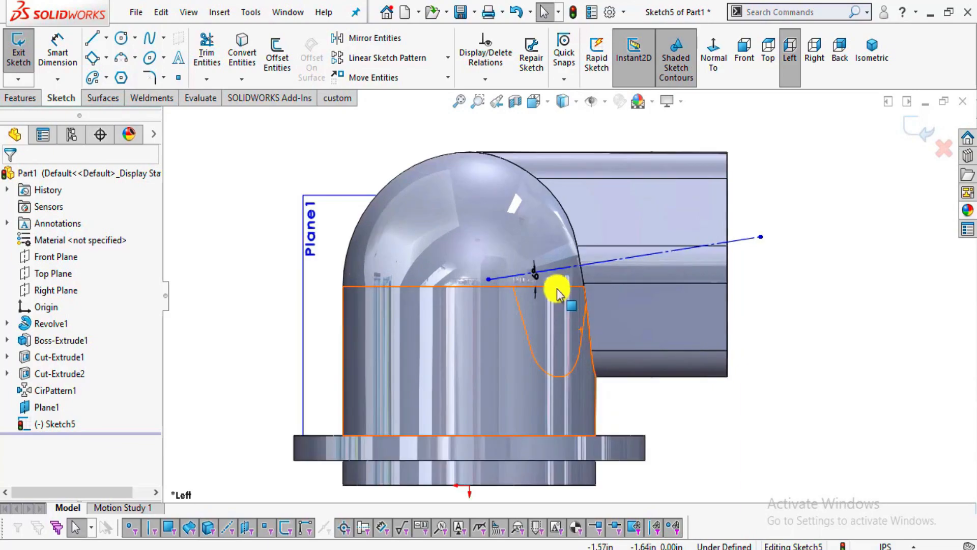
{"action": "scroll", "coordinate": [557, 288], "scroll_direction": "down", "scroll_amount": 3}
{"action": "left_click", "coordinate": [106, 58]}
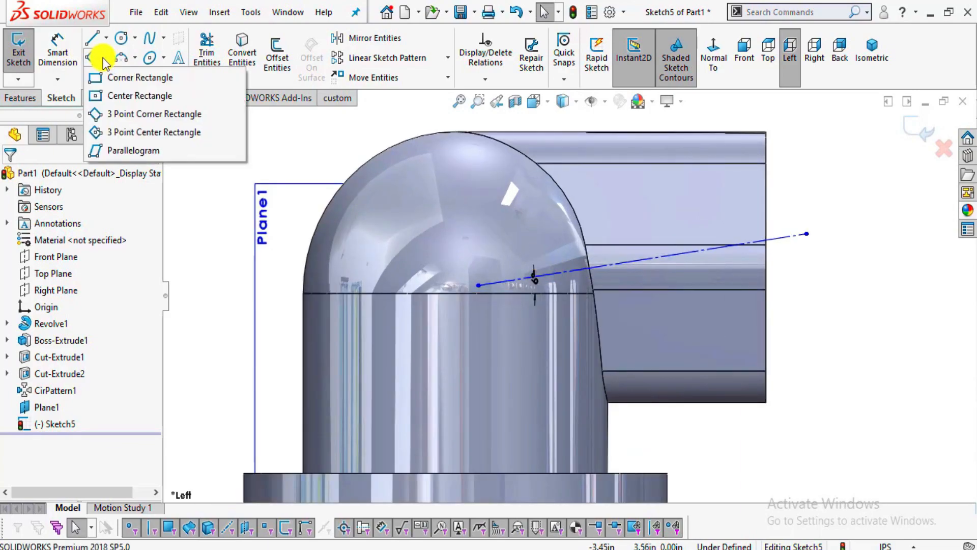
{"action": "left_click", "coordinate": [138, 117]}
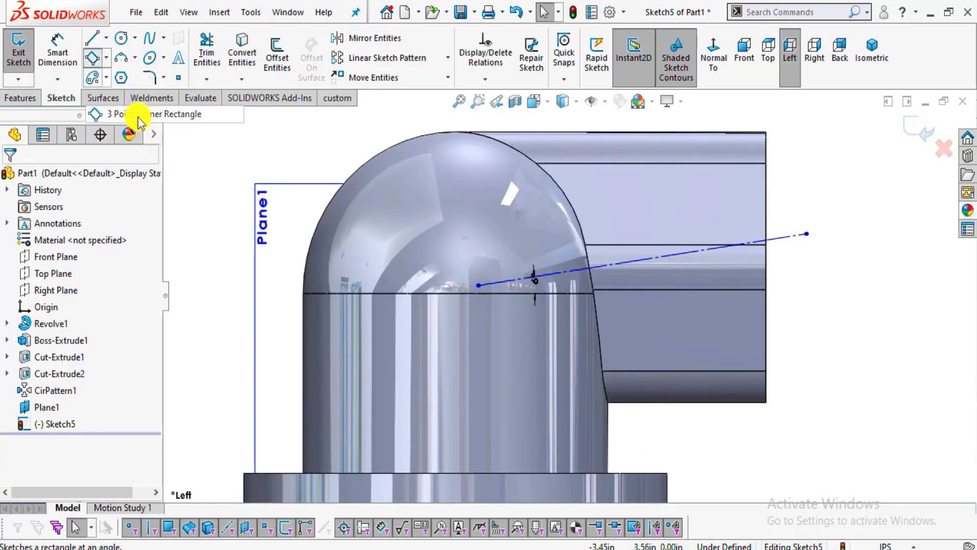
{"action": "left_click", "coordinate": [478, 285]}
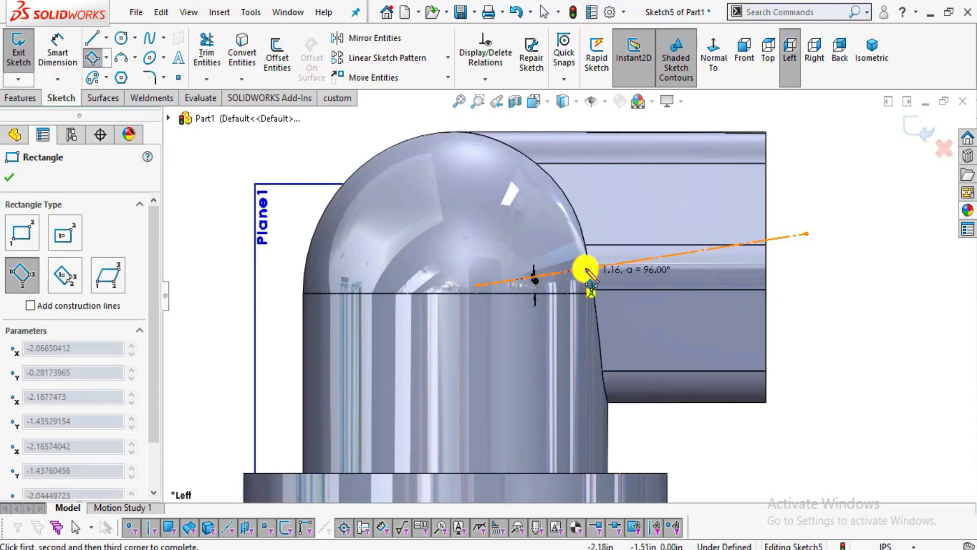
{"action": "left_click", "coordinate": [631, 261]}
{"action": "left_click", "coordinate": [611, 218]}
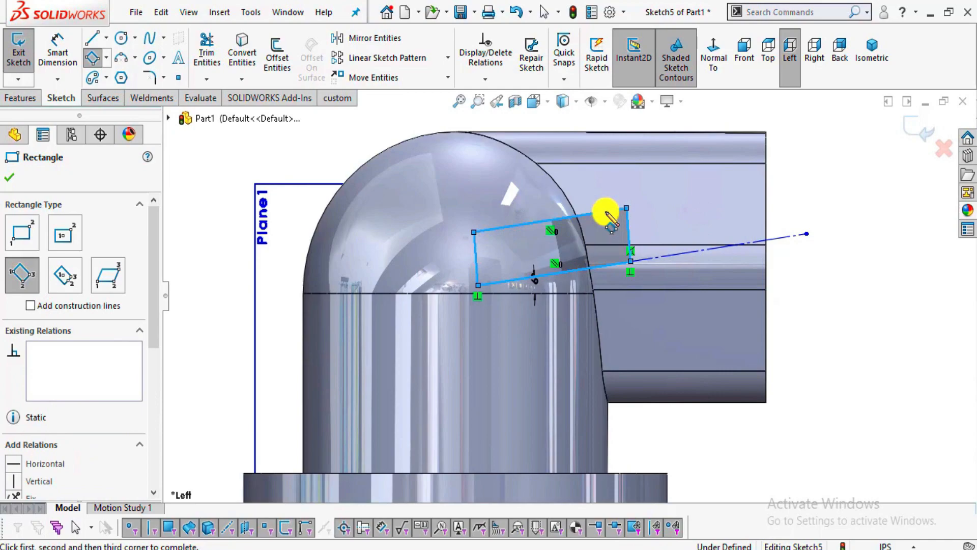
Check Section B-B of the reference drawing for the angled pipe's height, length and diameter dimensions
{"action": "key", "text": "Escape"}
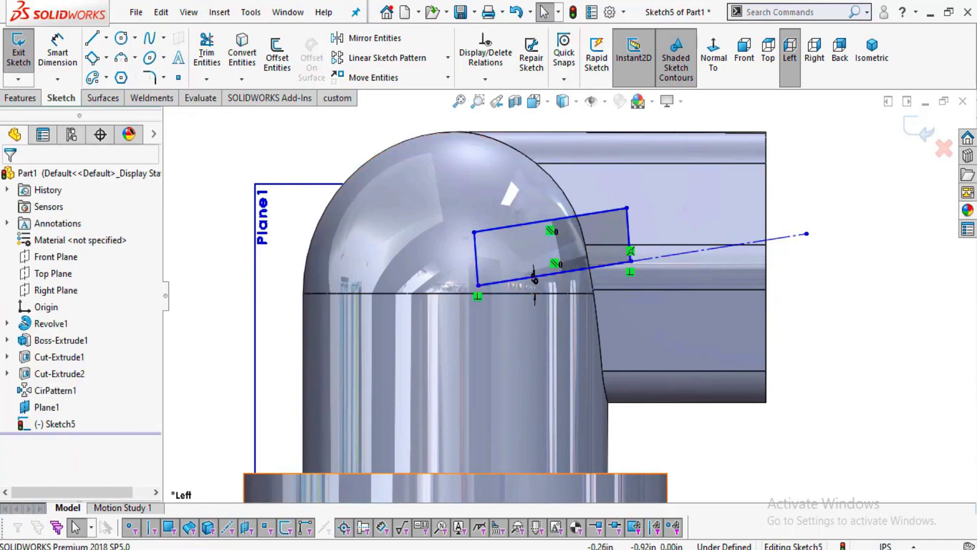
{"action": "key", "text": "alt+Tab"}
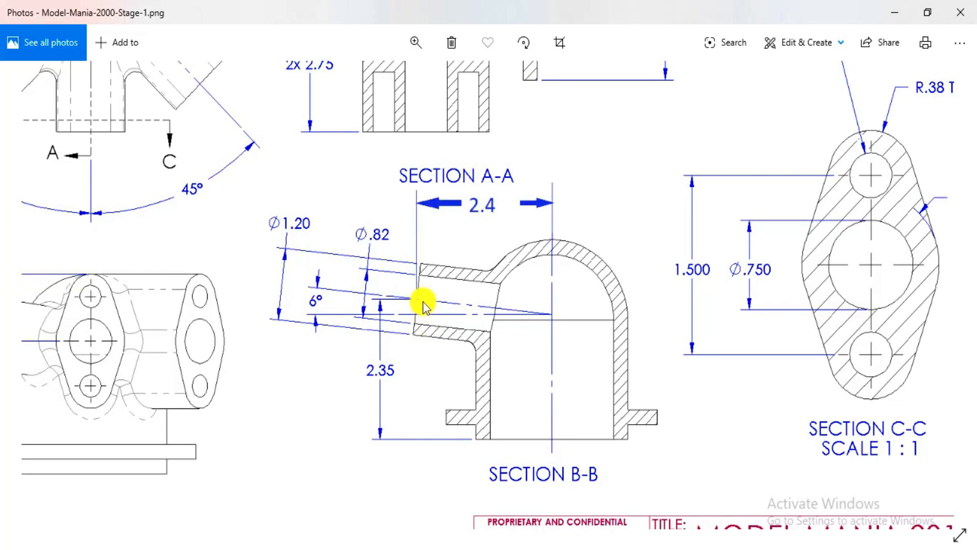
{"action": "scroll", "coordinate": [423, 302], "scroll_direction": "up", "scroll_amount": 1, "text": "ctrl"}
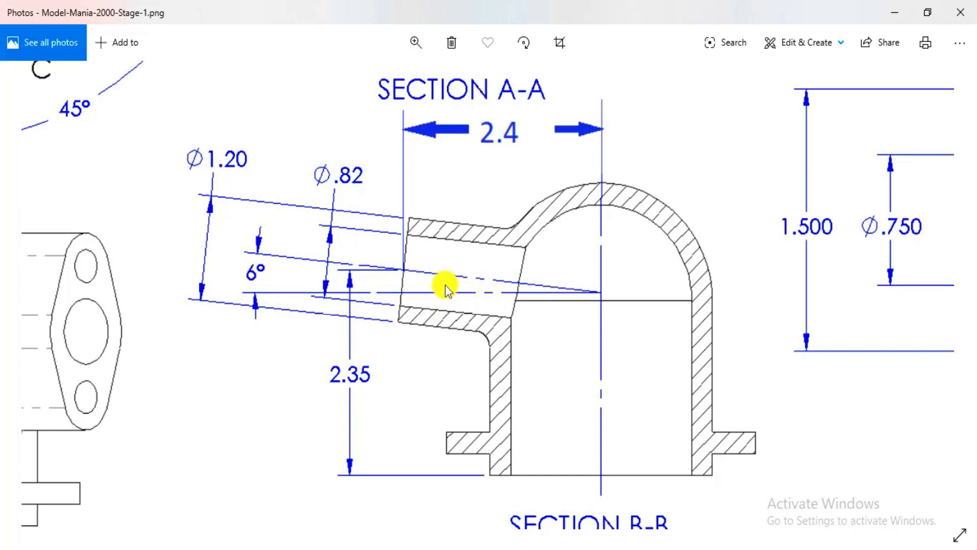
{"action": "key", "text": "alt+Tab"}
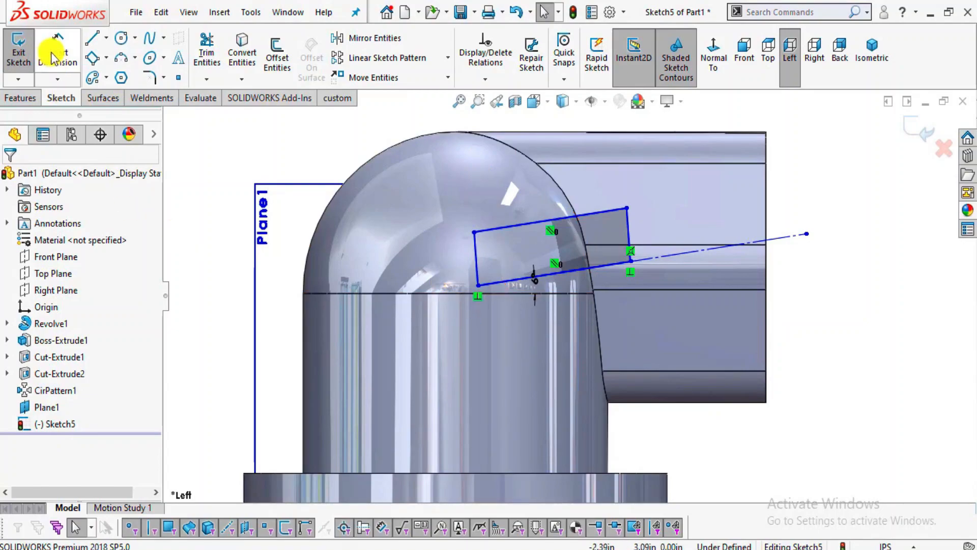
{"action": "key", "text": "alt+Tab"}
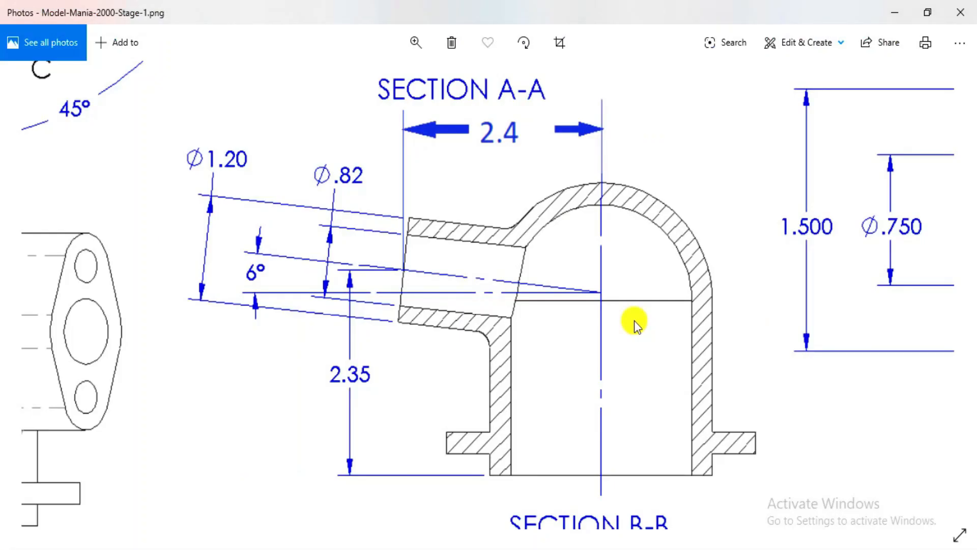
{"action": "key", "text": "alt+Tab"}
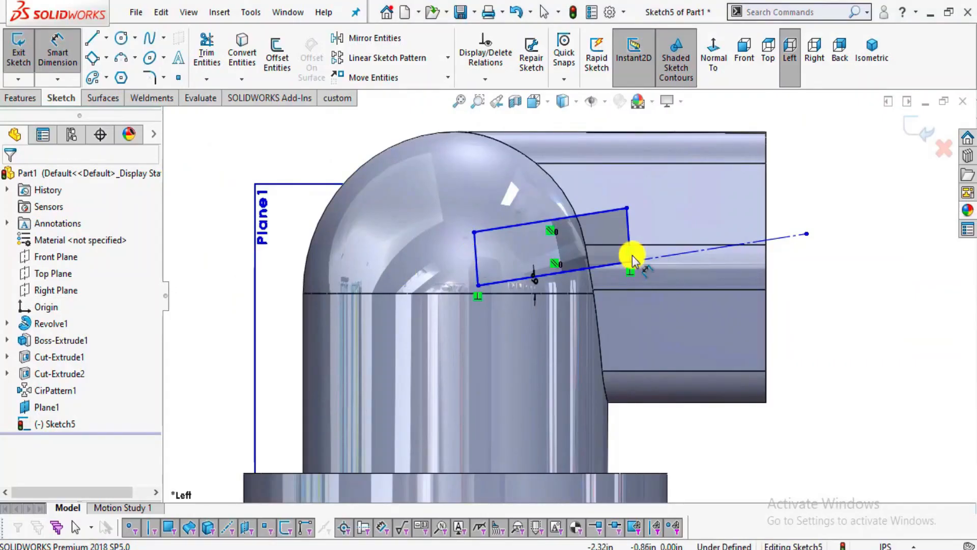
{"action": "left_click", "coordinate": [806, 233]}
{"action": "scroll", "coordinate": [525, 480], "scroll_direction": "up", "scroll_amount": 1}
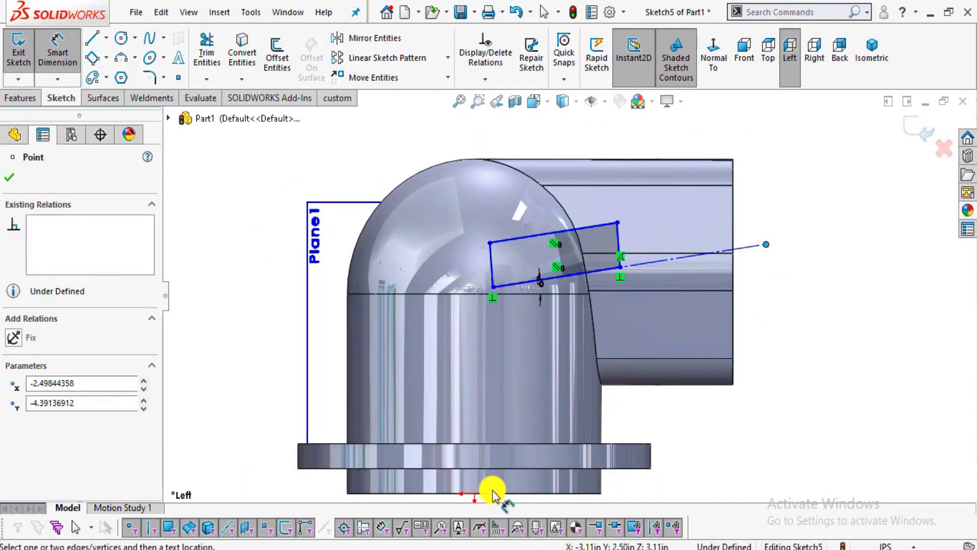
{"action": "left_click", "coordinate": [474, 493]}
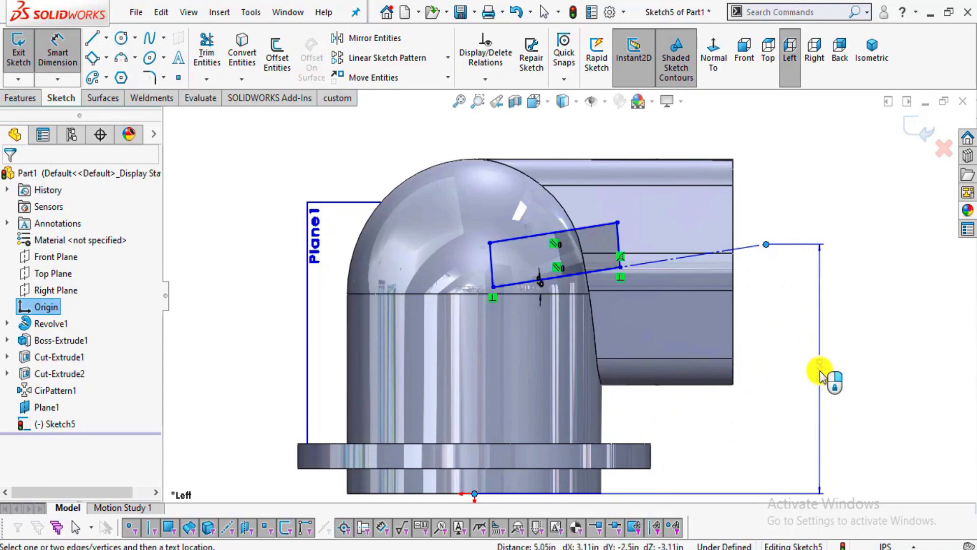
{"action": "left_click", "coordinate": [820, 376]}
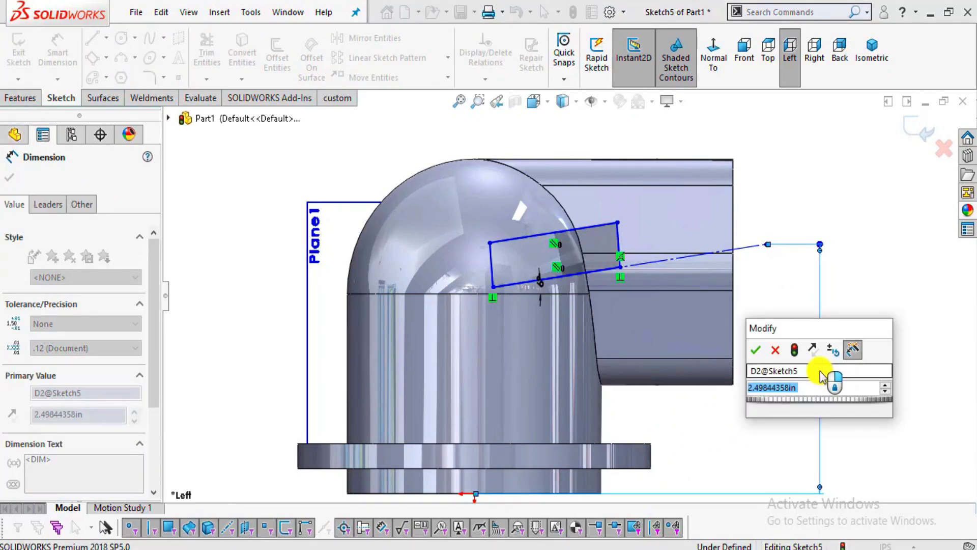
{"action": "key", "text": "Return"}
{"action": "key", "text": "Escape"}
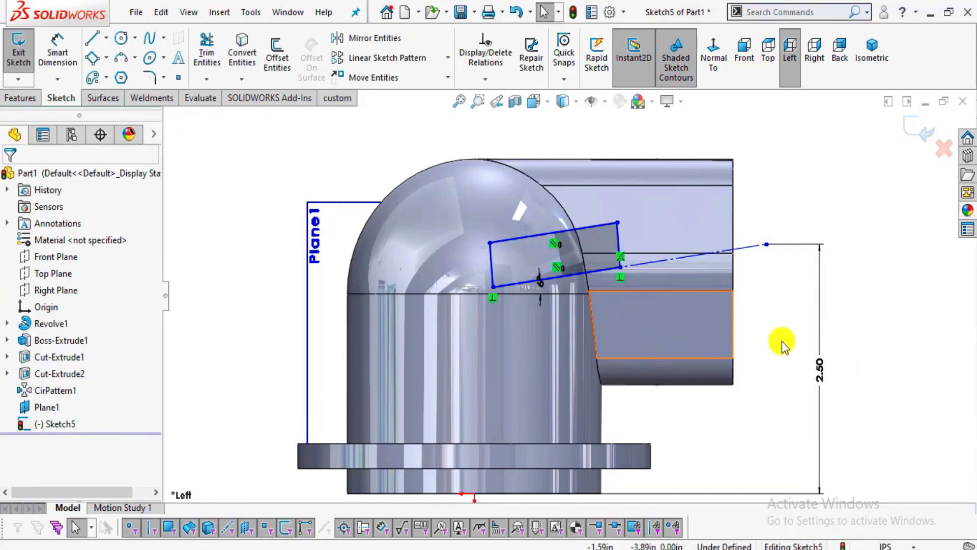
{"action": "right_click", "coordinate": [823, 362]}
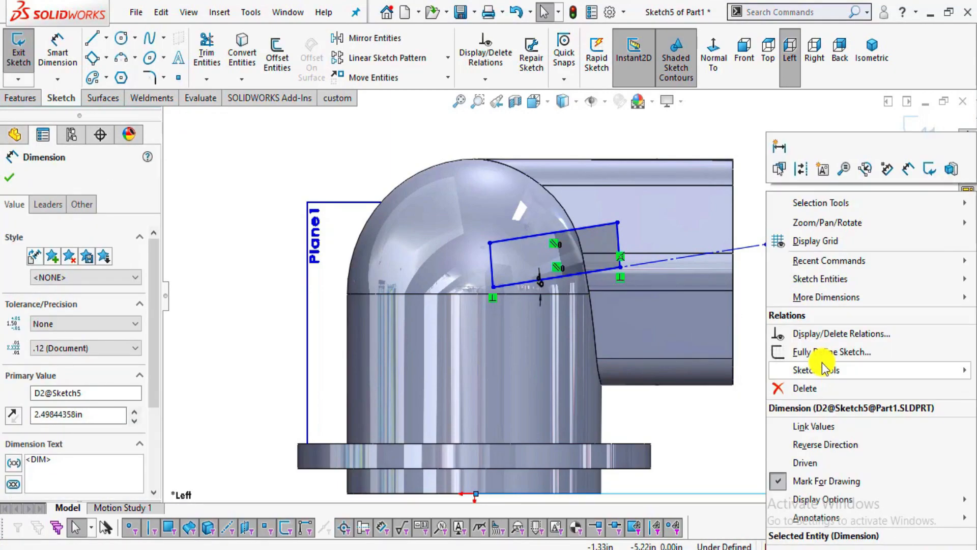
{"action": "left_click", "coordinate": [815, 388]}
Dimension the vertical height from the origin to the rectangle's lower outer corner on the construction line as 2.35 in
{"action": "left_click", "coordinate": [63, 43]}
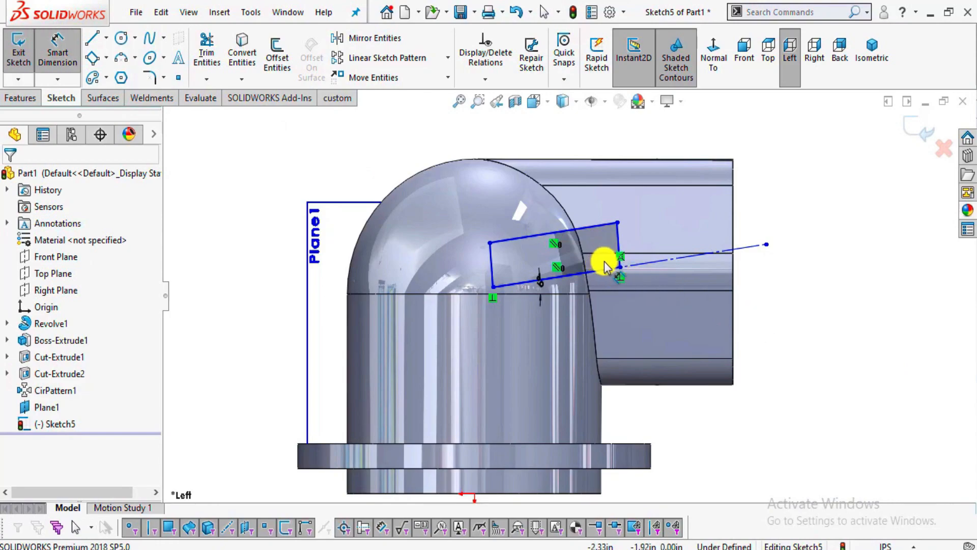
{"action": "left_click", "coordinate": [620, 268]}
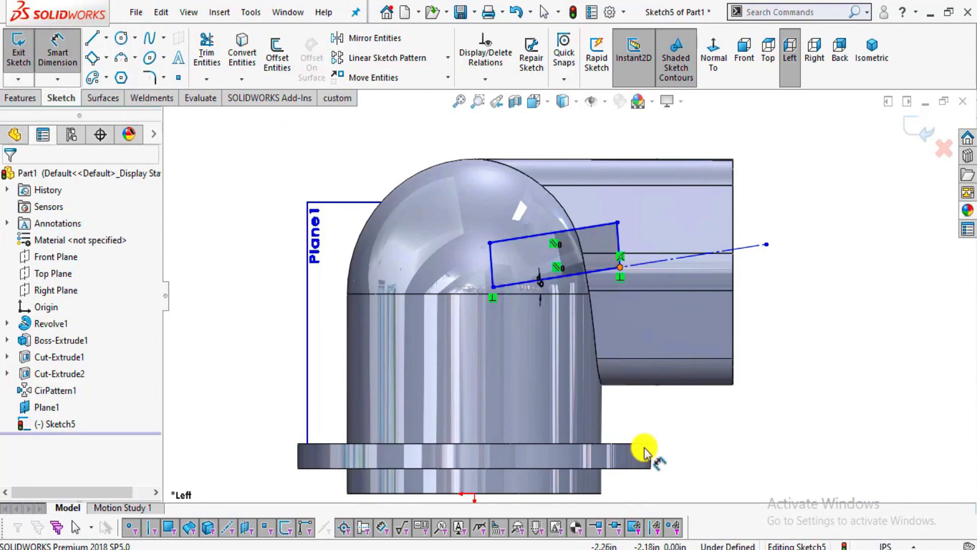
{"action": "left_click", "coordinate": [474, 495]}
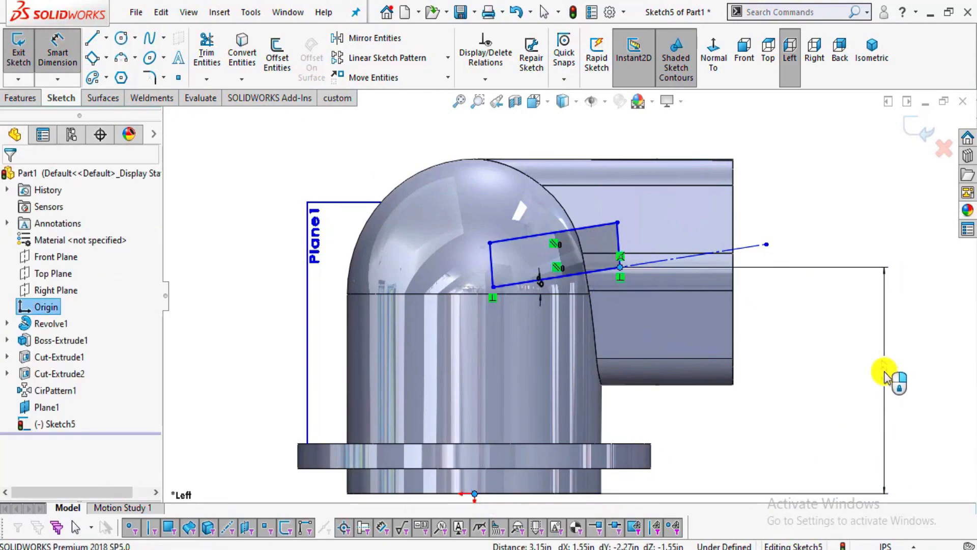
{"action": "left_click", "coordinate": [888, 376]}
{"action": "type", "text": "2.35"}
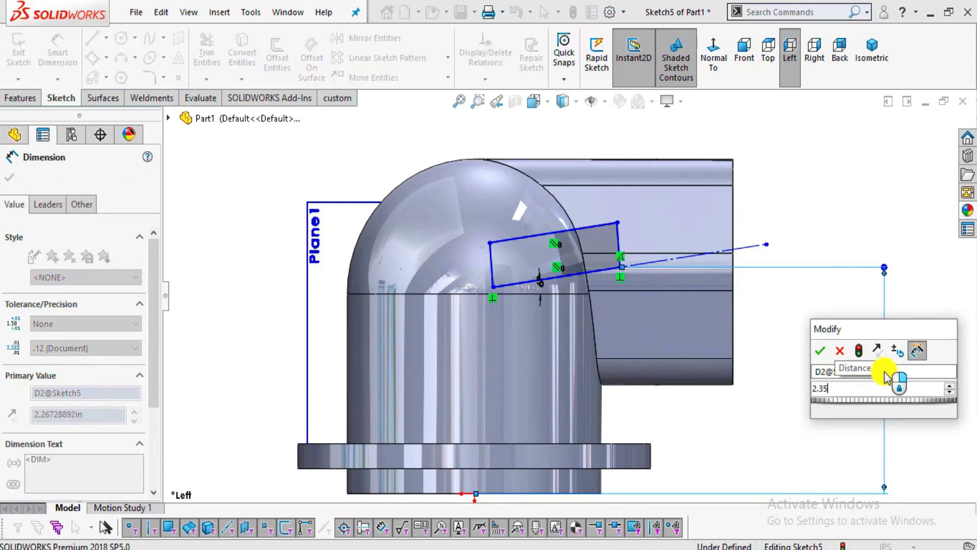
{"action": "key", "text": "Return"}
{"action": "left_click", "coordinate": [794, 376]}
{"action": "scroll", "coordinate": [665, 354], "scroll_direction": "down", "scroll_amount": 2}
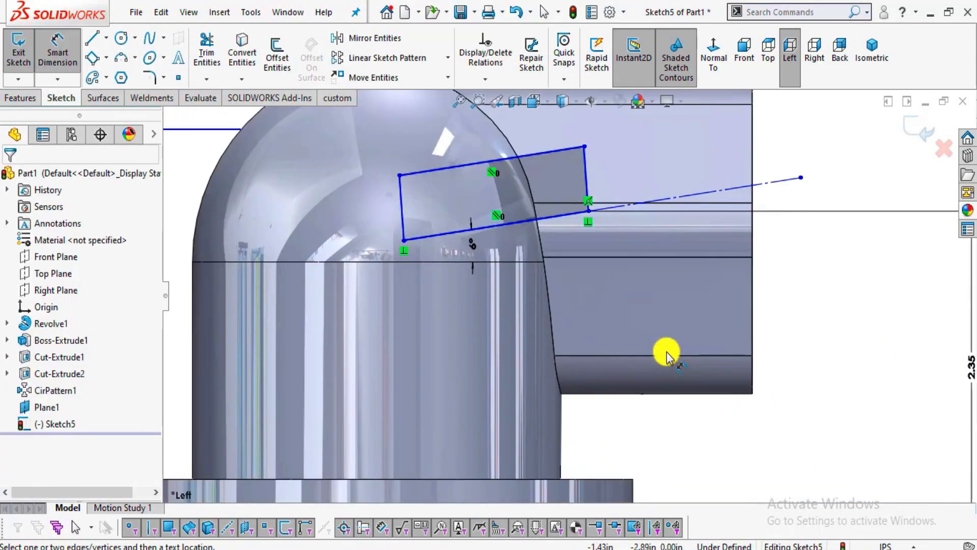
{"action": "scroll", "coordinate": [662, 353], "scroll_direction": "up", "scroll_amount": 2}
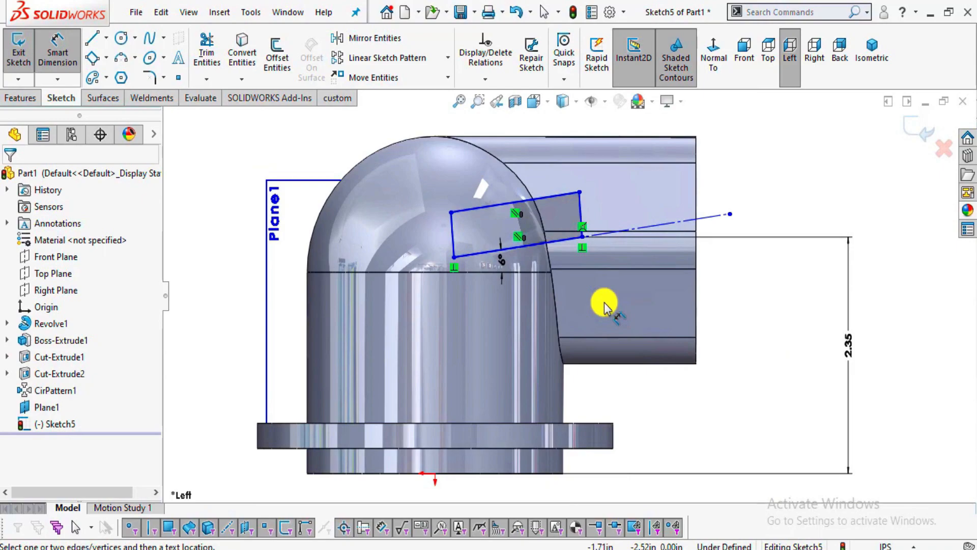
Following Section B-B, dimension the rectangle's upper edge about the construction line as a doubled diameter distance of 1.20 in
{"action": "key", "text": "alt+Tab"}
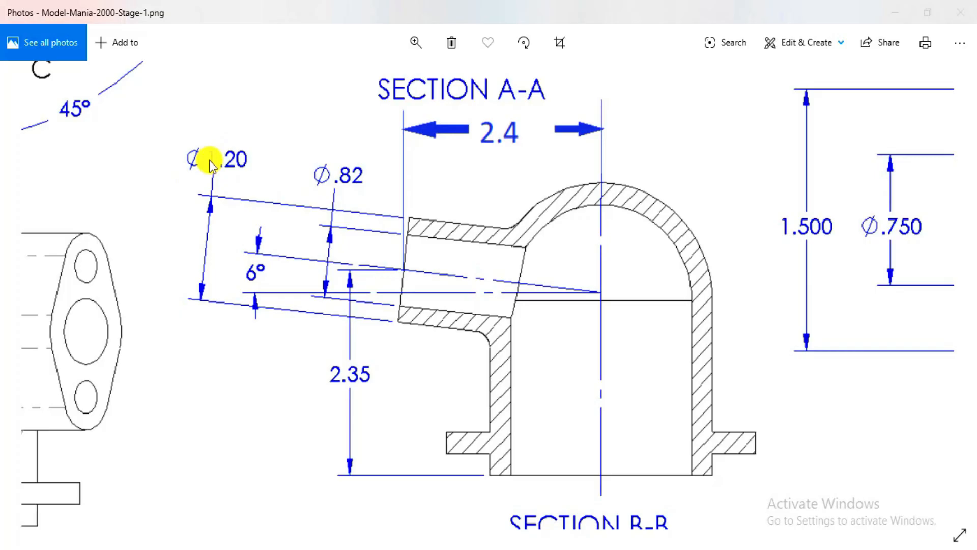
{"action": "key", "text": "alt+Tab"}
{"action": "key", "text": "alt+Tab"}
{"action": "key", "text": "alt+Tab"}
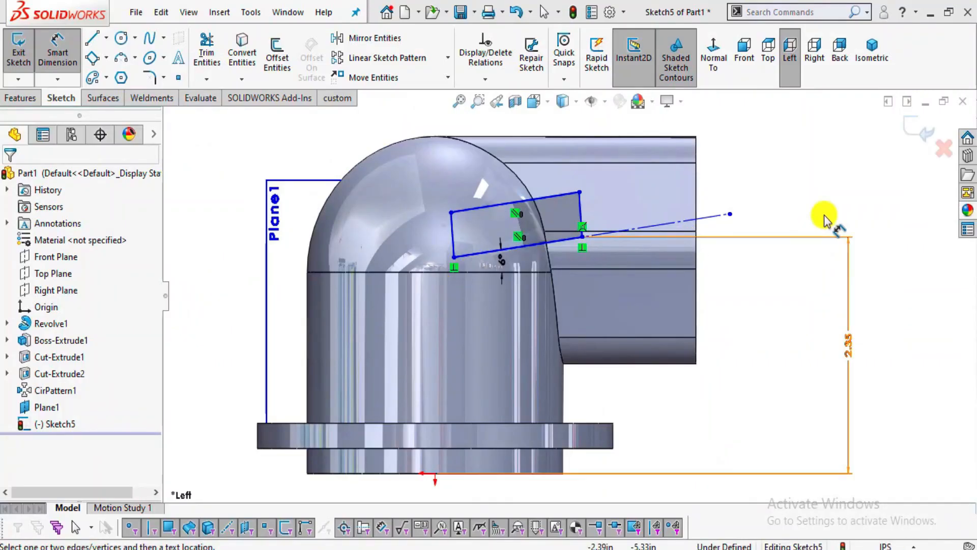
{"action": "scroll", "coordinate": [733, 219], "scroll_direction": "down", "scroll_amount": 3}
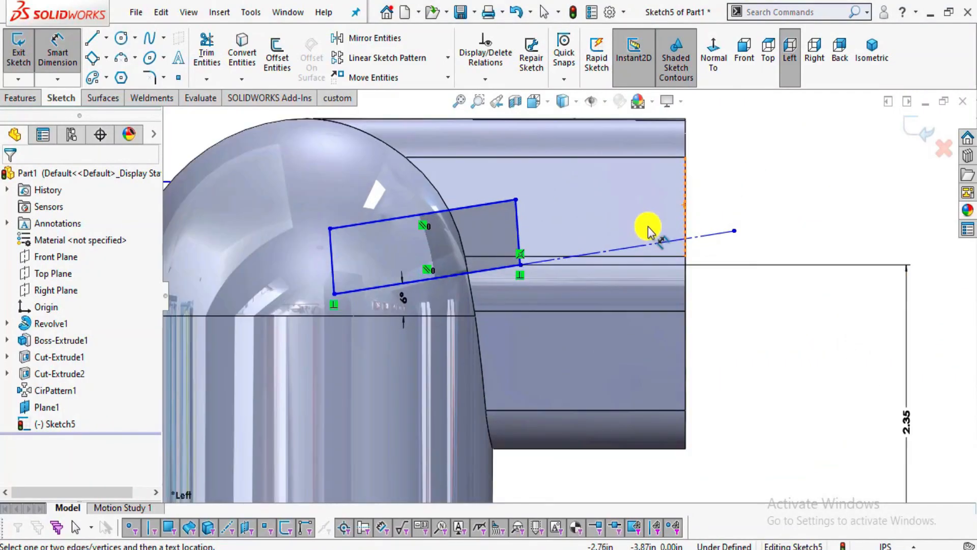
{"action": "left_click", "coordinate": [503, 205]}
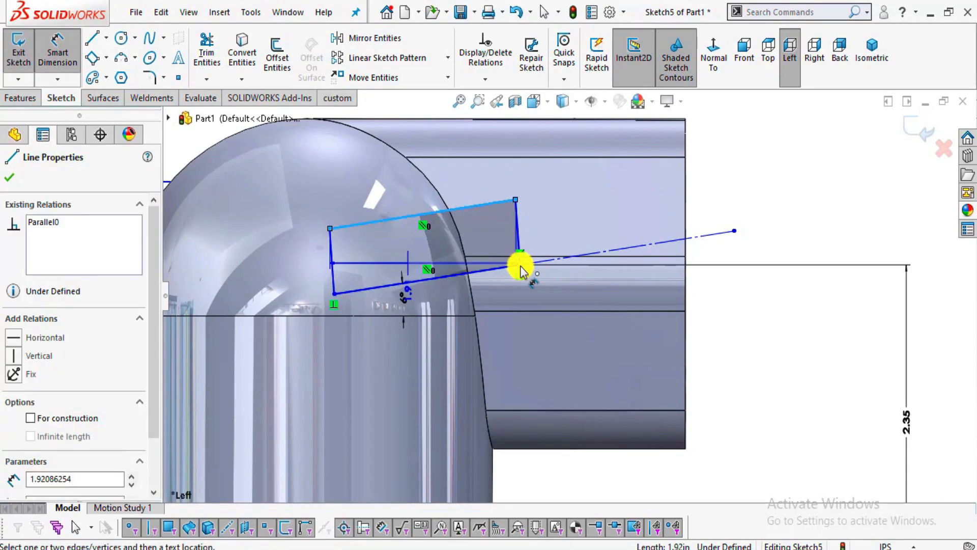
{"action": "left_click", "coordinate": [602, 254]}
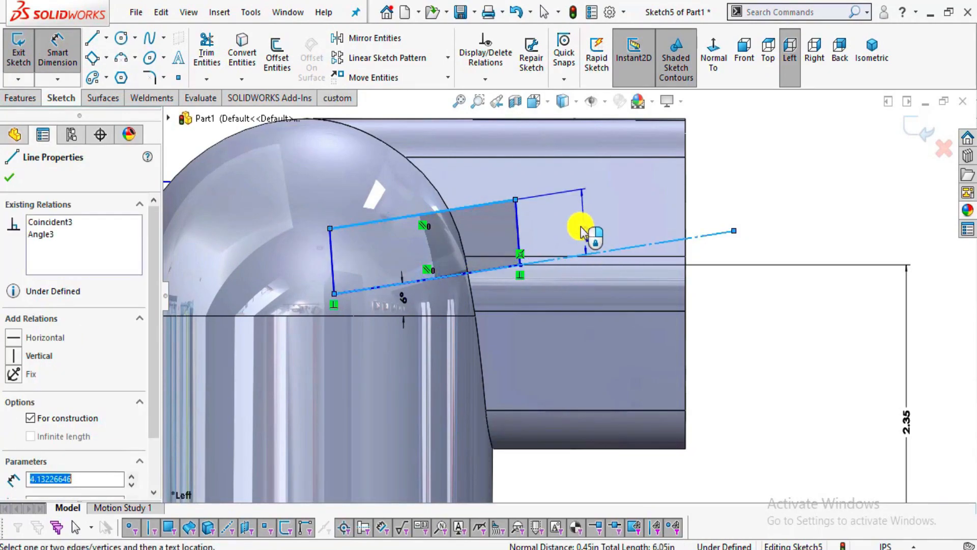
{"action": "left_click", "coordinate": [584, 290]}
{"action": "left_click", "coordinate": [584, 291]}
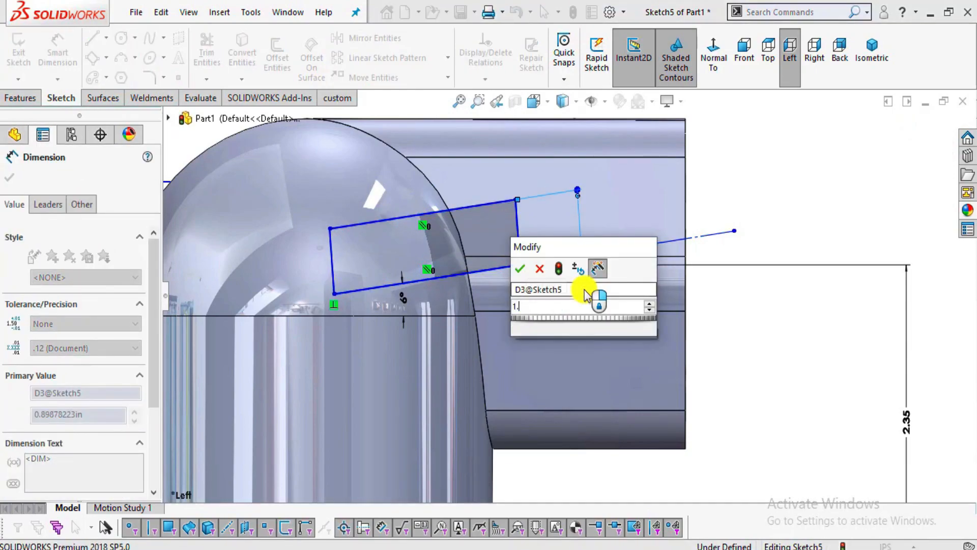
{"action": "type", "text": "1.2"}
{"action": "key", "text": "Return"}
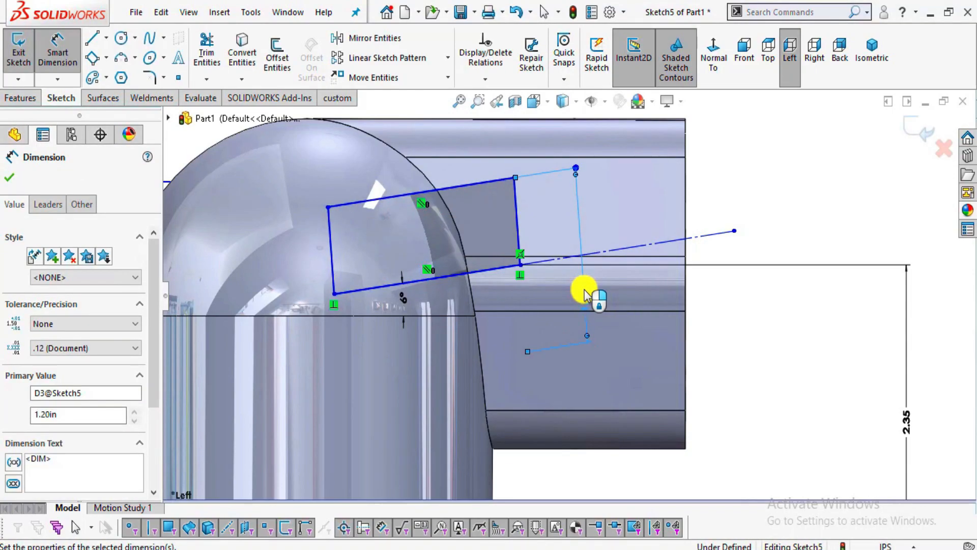
{"action": "key", "text": "Escape"}
{"action": "scroll", "coordinate": [491, 251], "scroll_direction": "up", "scroll_amount": 4}
{"action": "scroll", "coordinate": [505, 338], "scroll_direction": "down", "scroll_amount": 2}
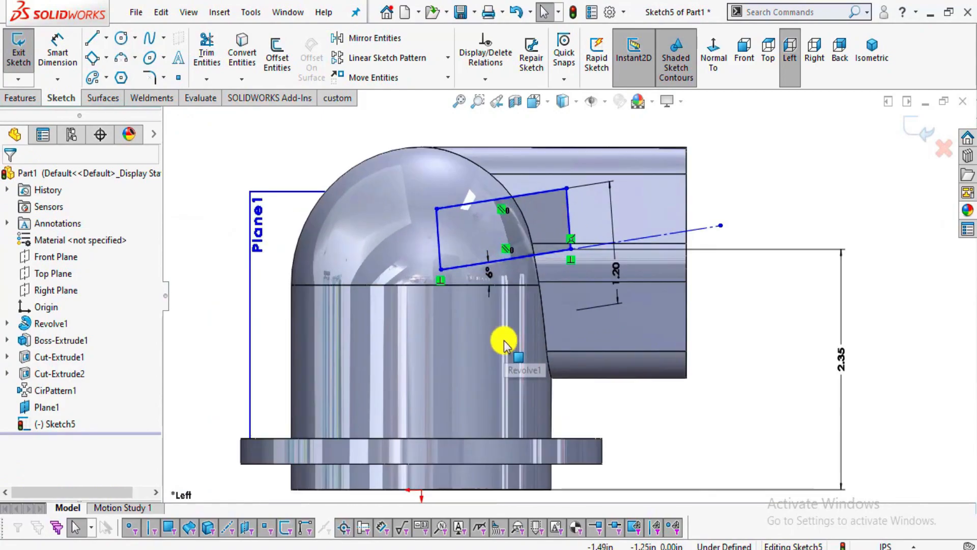
Following Section B-B, dimension the horizontal distance between the ends of the rectangle's lower edge as 2.4 in
{"action": "key", "text": "alt+Tab"}
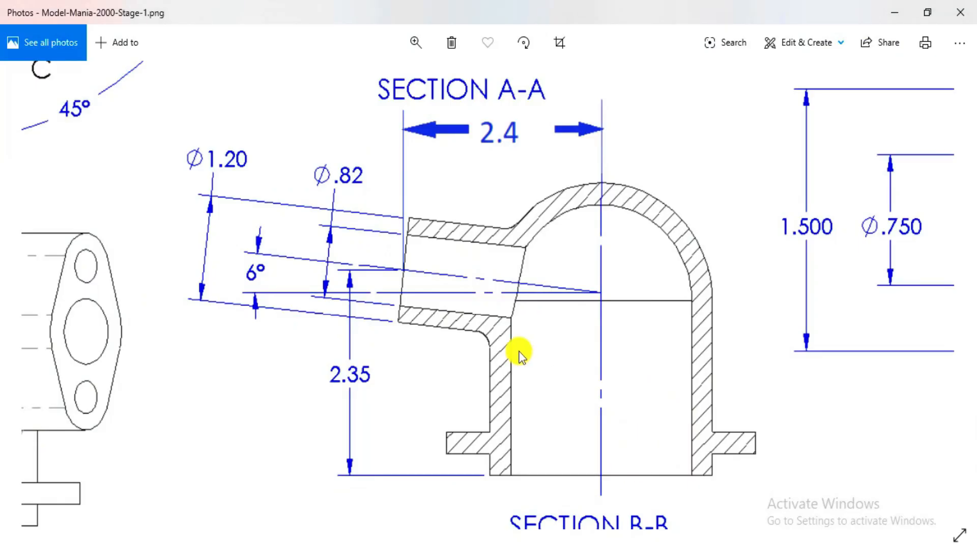
{"action": "key", "text": "alt+Tab"}
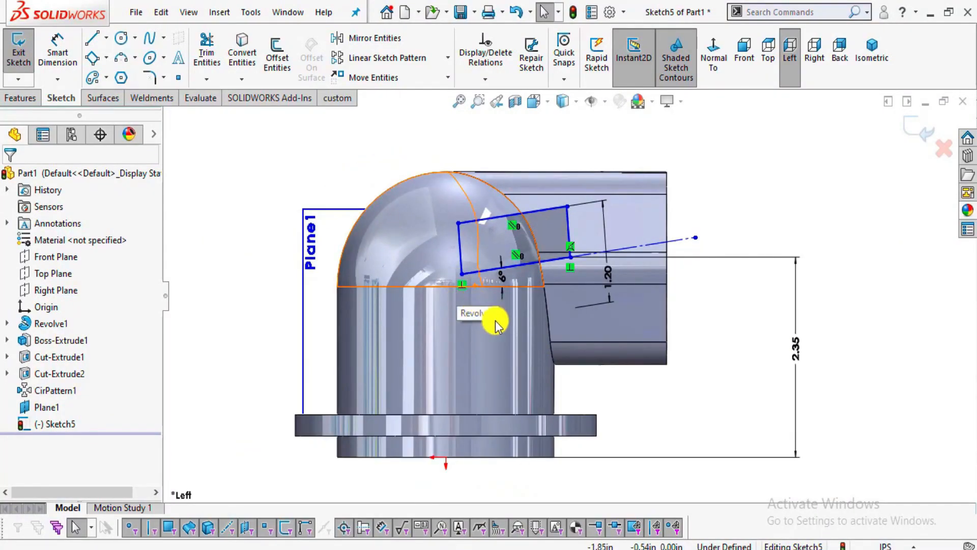
{"action": "scroll", "coordinate": [484, 279], "scroll_direction": "down", "scroll_amount": 2}
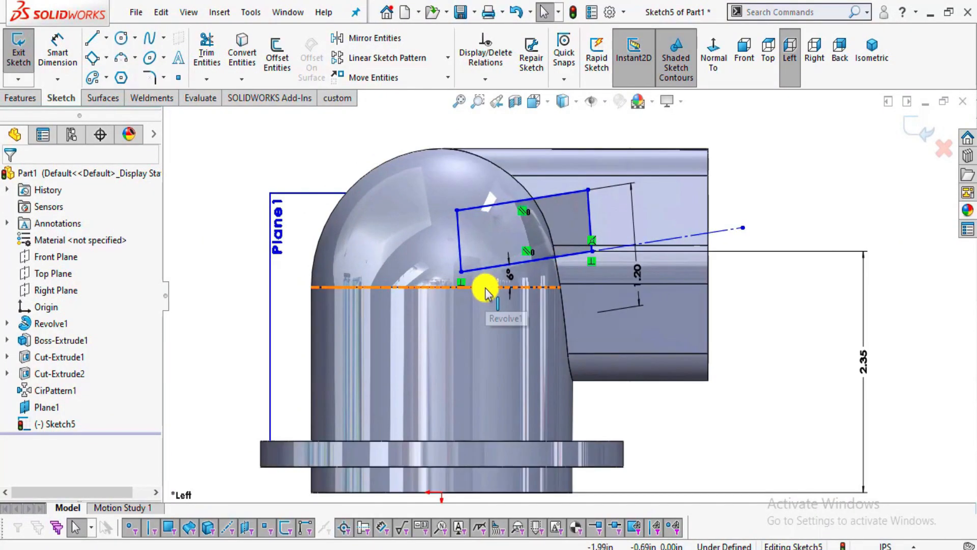
{"action": "left_click", "coordinate": [52, 41]}
{"action": "left_click", "coordinate": [460, 274]}
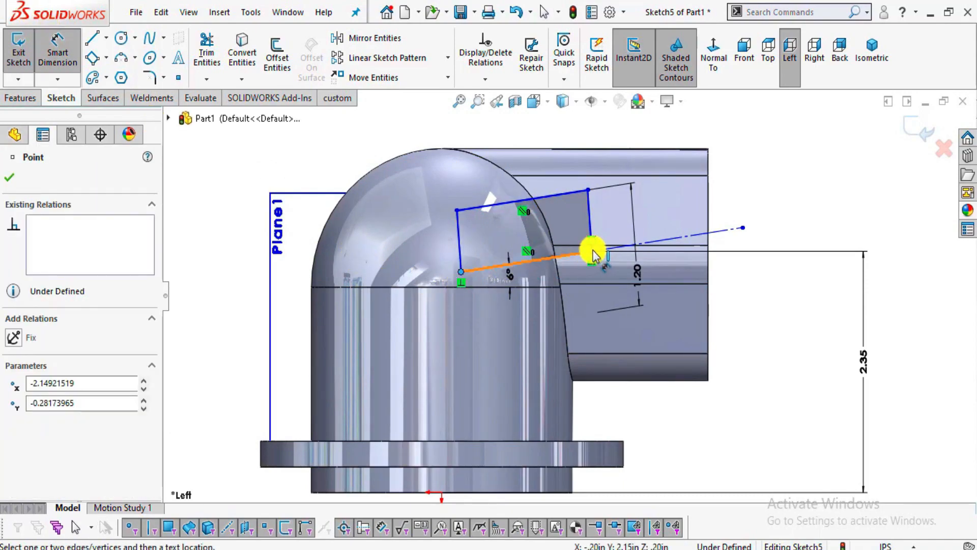
{"action": "left_click", "coordinate": [591, 250]}
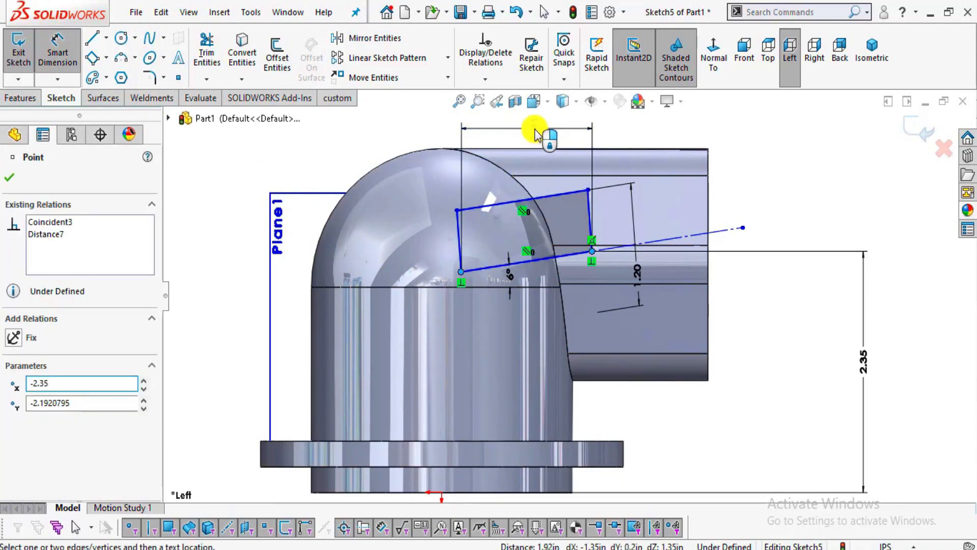
{"action": "left_click", "coordinate": [535, 135]}
{"action": "type", "text": "2.4"}
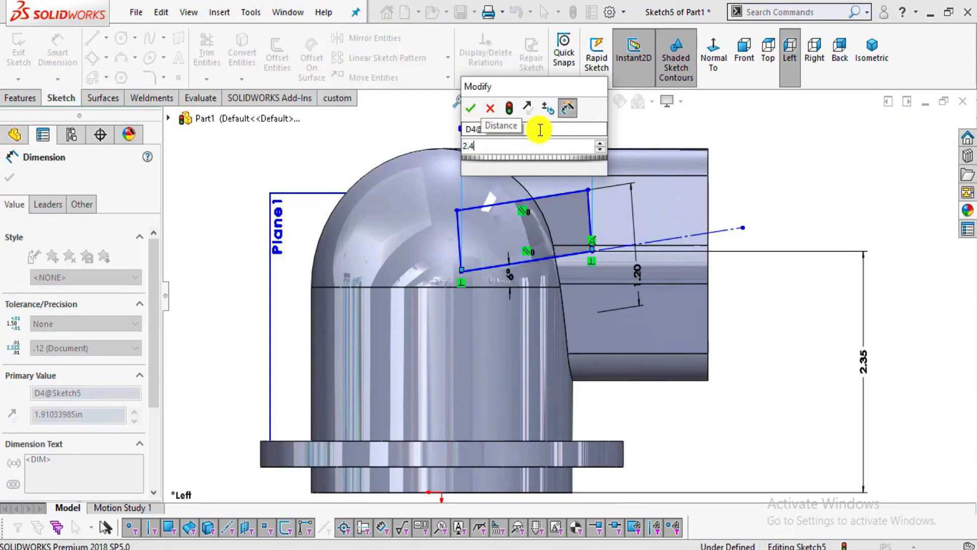
{"action": "key", "text": "Return"}
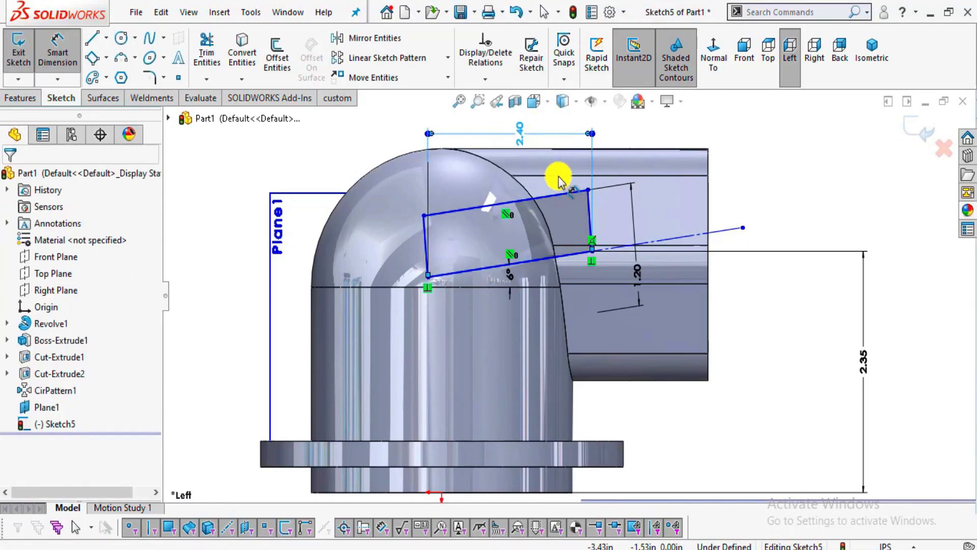
{"action": "scroll", "coordinate": [550, 260], "scroll_direction": "up", "scroll_amount": 2}
{"action": "scroll", "coordinate": [578, 294], "scroll_direction": "down", "scroll_amount": 1}
Compare the position of the rectangle's inner end with the pipe centreline's start in Section B-B
{"action": "key", "text": "alt+Tab"}
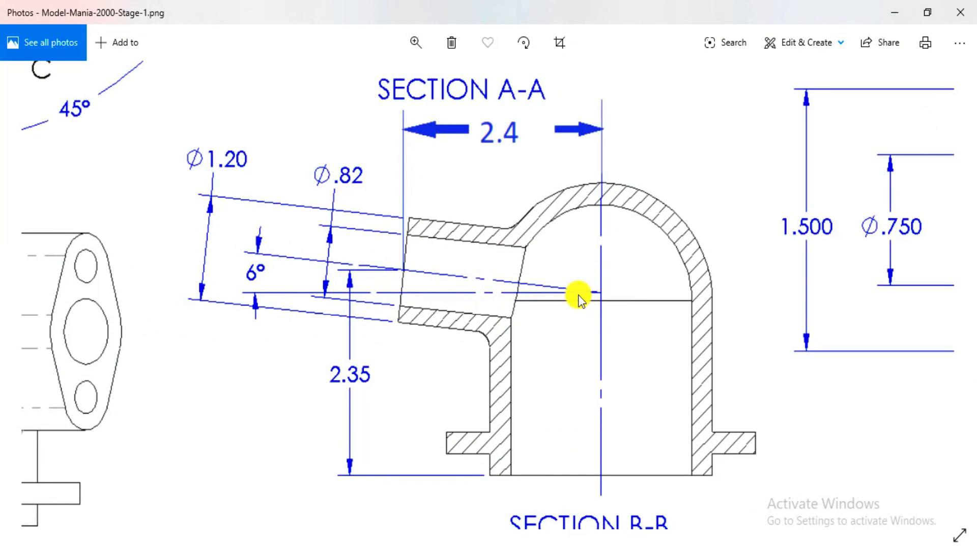
{"action": "key", "text": "alt+Tab"}
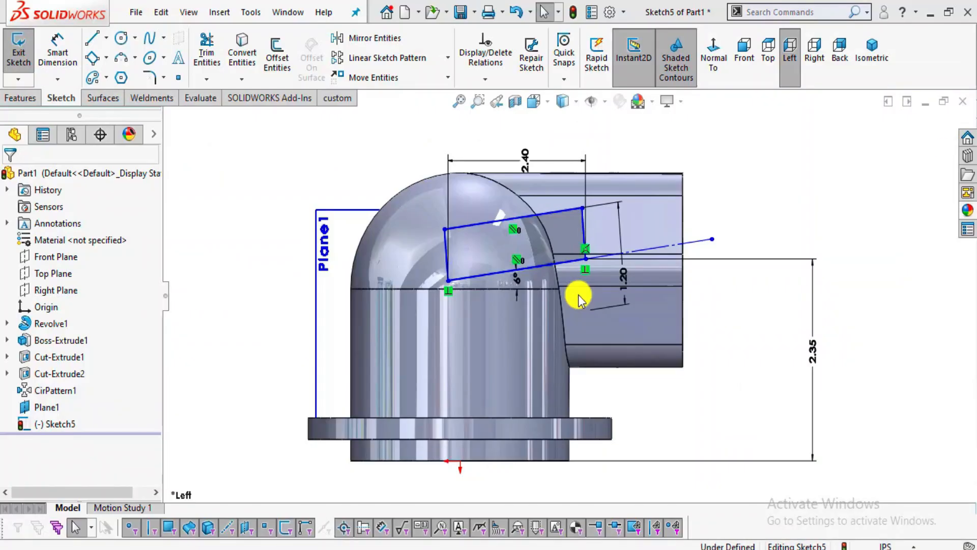
{"action": "scroll", "coordinate": [541, 389], "scroll_direction": "up", "scroll_amount": 2}
{"action": "scroll", "coordinate": [541, 389], "scroll_direction": "down", "scroll_amount": 1}
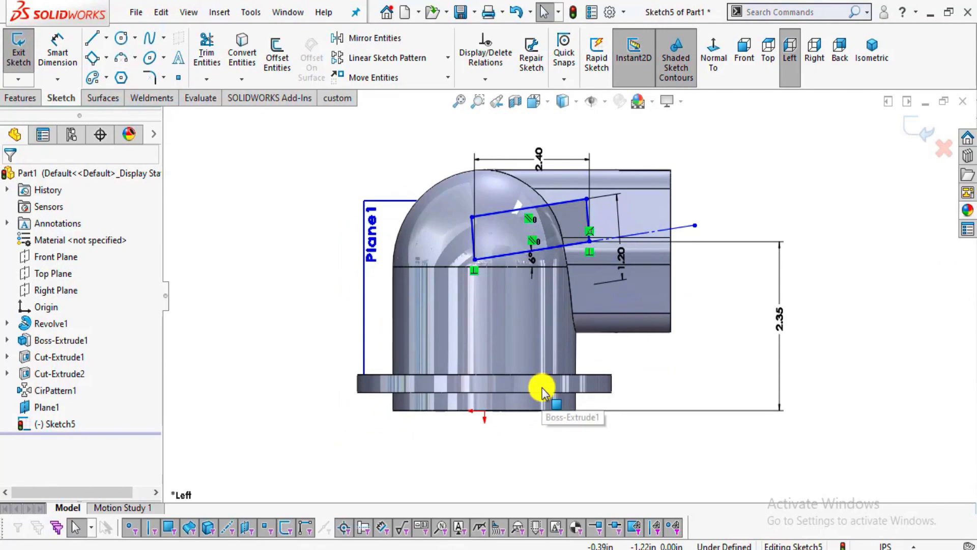
Add a Horizontal relation between the origin and the rectangle's inner lower corner
{"action": "left_click", "coordinate": [485, 410]}
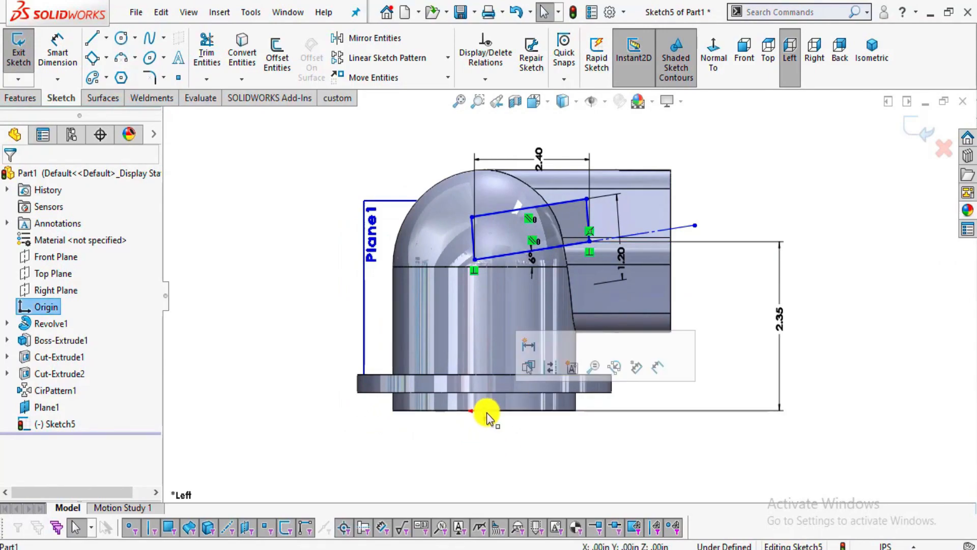
{"action": "left_click", "coordinate": [473, 259], "text": "ctrl"}
{"action": "left_click", "coordinate": [522, 196]}
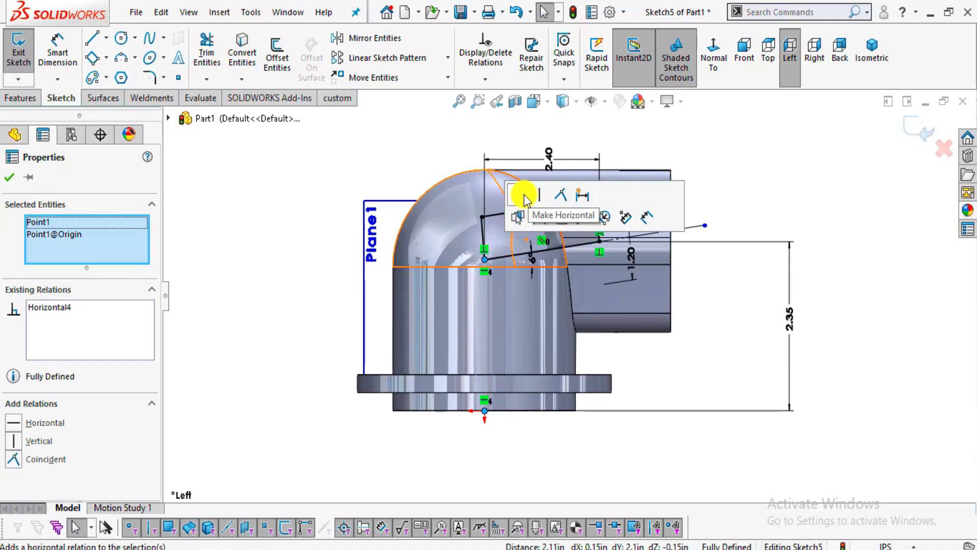
{"action": "key", "text": "Escape"}
{"action": "scroll", "coordinate": [607, 277], "scroll_direction": "down", "scroll_amount": 2}
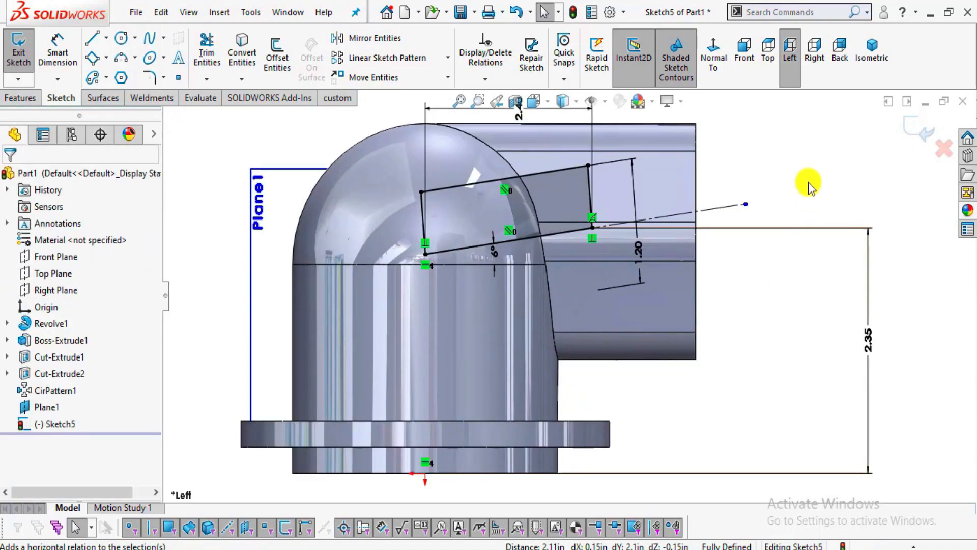
{"action": "scroll", "coordinate": [497, 279], "scroll_direction": "up", "scroll_amount": 2}
{"action": "scroll", "coordinate": [562, 314], "scroll_direction": "down", "scroll_amount": 1}
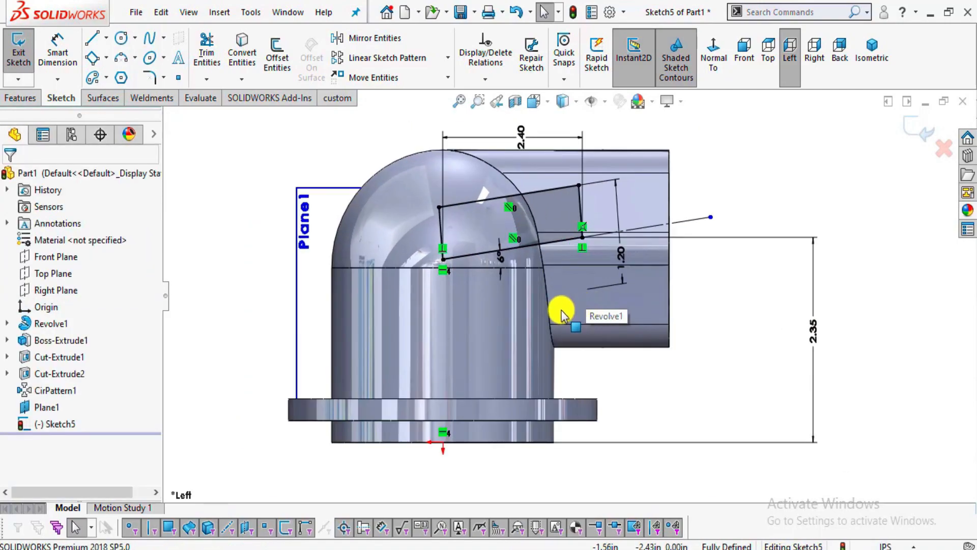
Revolve the rectangle 360 degrees about its construction centreline as a merged boss for the angled branch
{"action": "middle_click_drag", "start_coordinate": [546, 273], "coordinate": [473, 326]}
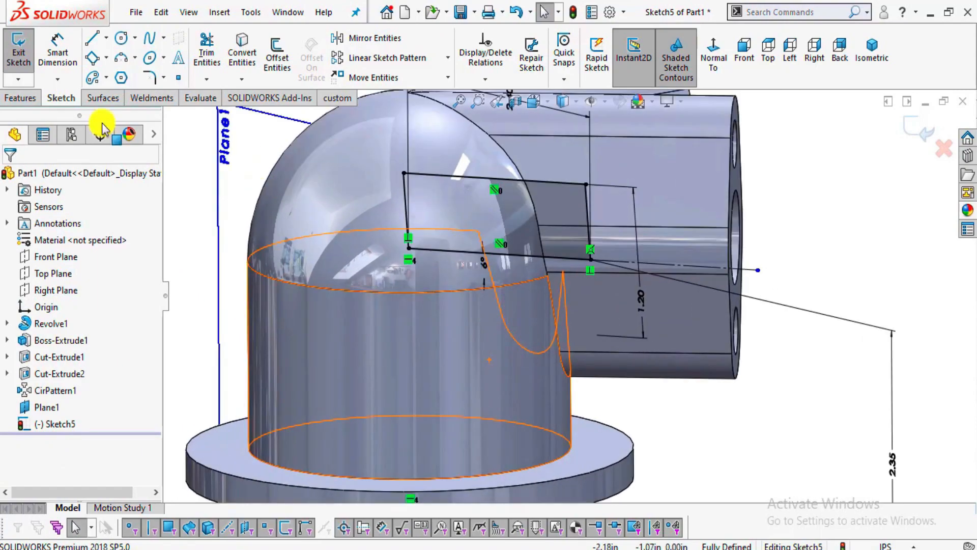
{"action": "left_click", "coordinate": [24, 98]}
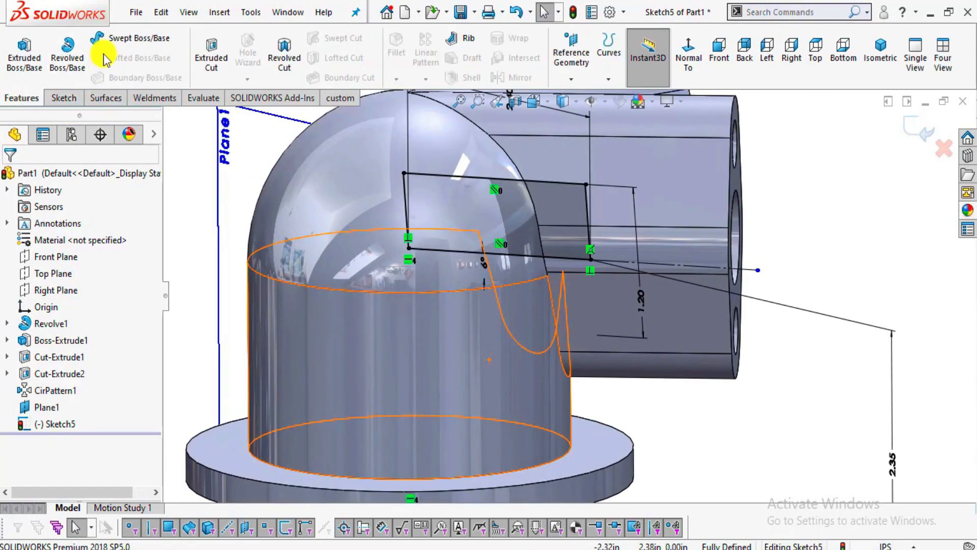
{"action": "left_click", "coordinate": [68, 56]}
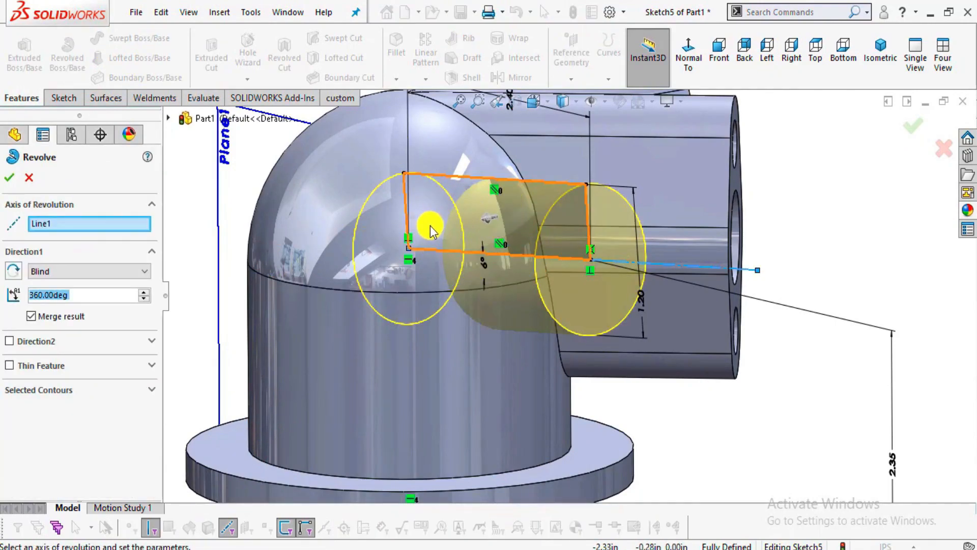
{"action": "mouse_move", "coordinate": [640, 345]}
{"action": "middle_mouse_down"}
{"action": "mouse_move", "coordinate": [626, 300]}
{"action": "mouse_move", "coordinate": [631, 349]}
{"action": "mouse_move", "coordinate": [532, 356]}
{"action": "mouse_move", "coordinate": [576, 341]}
{"action": "mouse_move", "coordinate": [586, 347]}
{"action": "mouse_move", "coordinate": [570, 336]}
{"action": "middle_mouse_up"}
{"action": "left_click", "coordinate": [12, 177]}
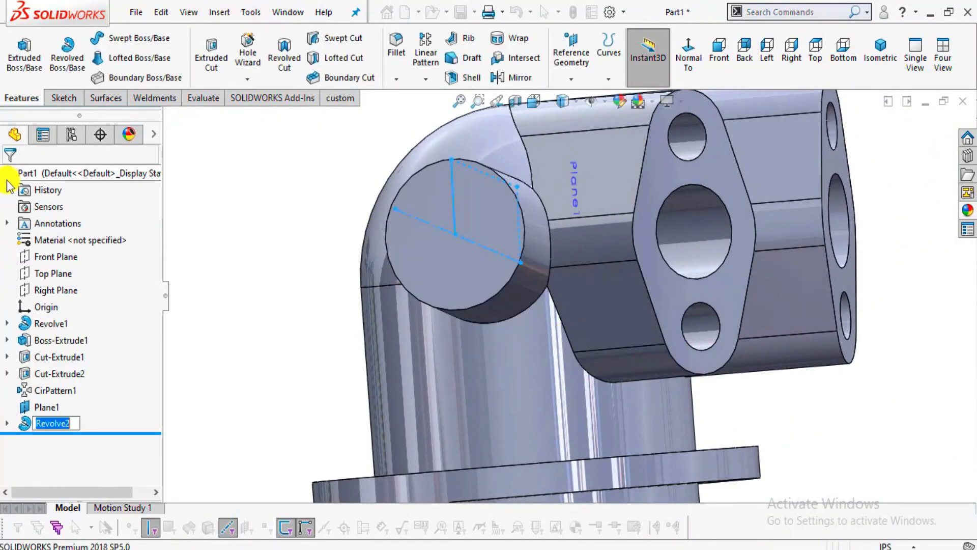
{"action": "middle_click_drag", "start_coordinate": [617, 262], "coordinate": [582, 284]}
{"action": "scroll", "coordinate": [583, 283], "scroll_direction": "up", "scroll_amount": 2}
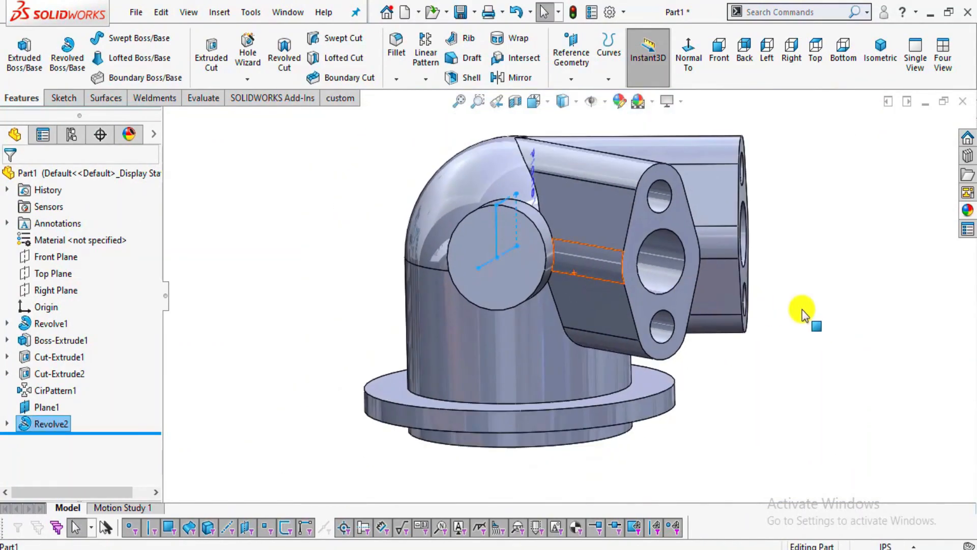
{"action": "left_click", "coordinate": [803, 310]}
Compare the solid branch with Section B-B in the reference drawing and examine the bore's diameter and extent
{"action": "key", "text": "alt+Tab"}
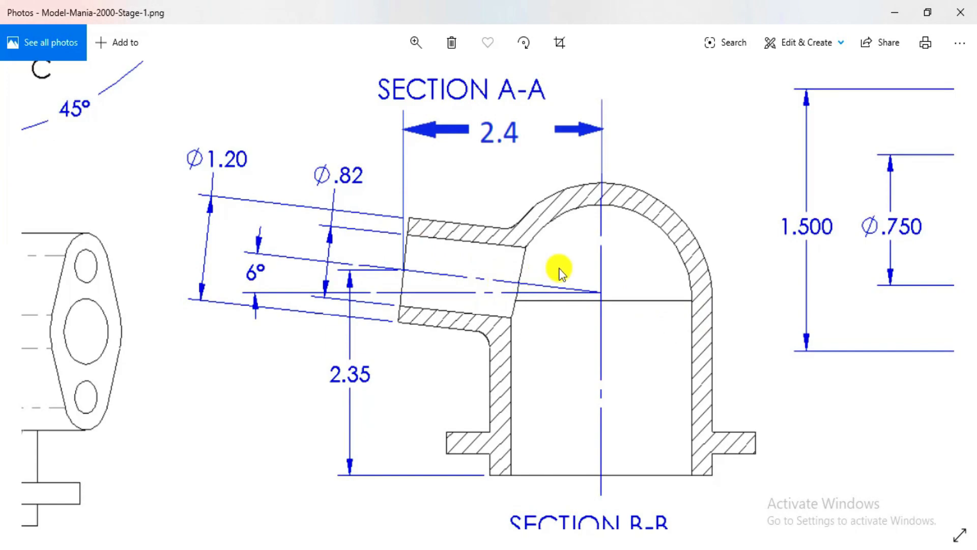
{"action": "scroll", "coordinate": [556, 265], "scroll_direction": "down", "scroll_amount": 4}
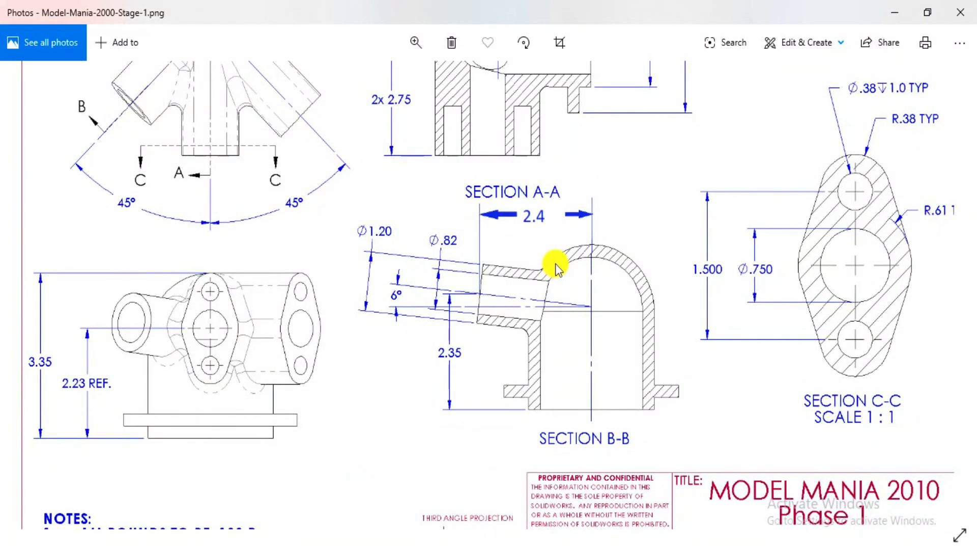
{"action": "key", "text": "alt+Tab"}
{"action": "mouse_move", "coordinate": [558, 261]}
{"action": "middle_mouse_down"}
{"action": "mouse_move", "coordinate": [562, 224]}
{"action": "mouse_move", "coordinate": [552, 259]}
{"action": "mouse_move", "coordinate": [560, 258]}
{"action": "mouse_move", "coordinate": [545, 240]}
{"action": "mouse_move", "coordinate": [521, 272]}
{"action": "middle_mouse_up"}
{"action": "key", "text": "alt+Tab"}
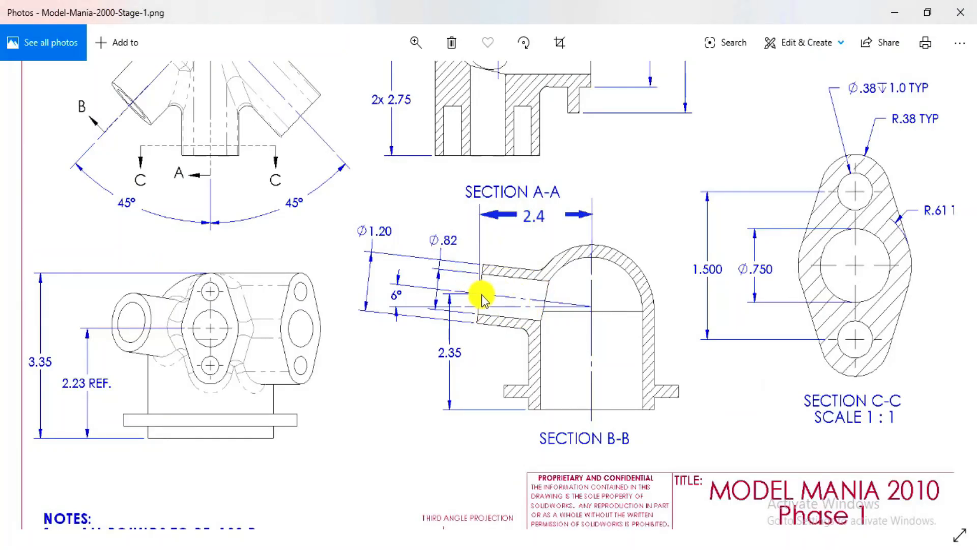
{"action": "scroll", "coordinate": [474, 282], "scroll_direction": "up", "scroll_amount": 2}
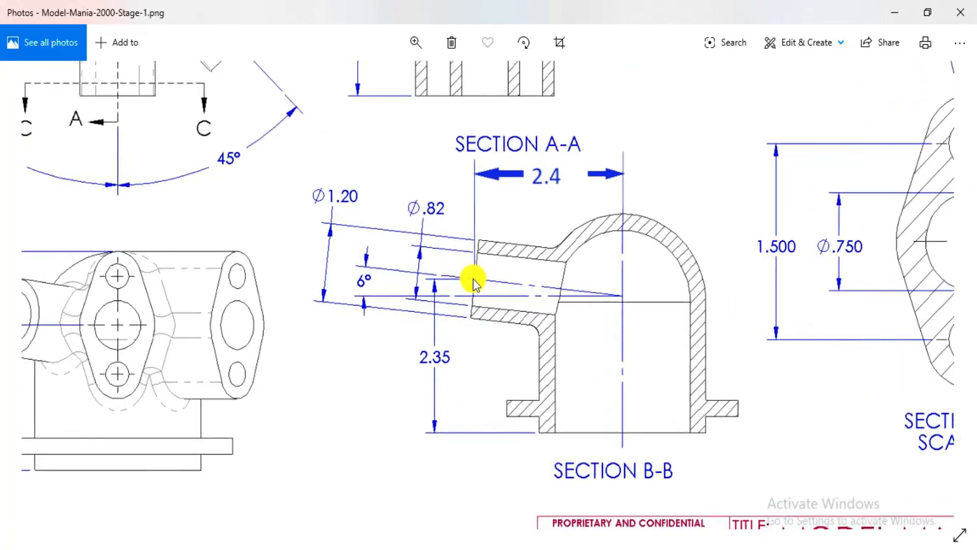
{"action": "key", "text": "alt+Tab"}
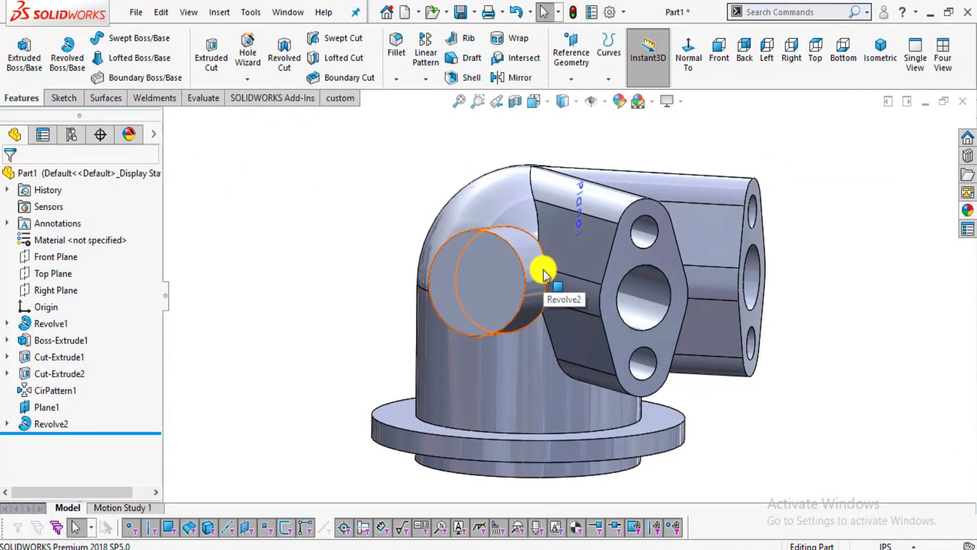
Sketch a circle about 0.69 in in diameter on the angled branch's end face, concentric with its round edge
{"action": "scroll", "coordinate": [536, 272], "scroll_direction": "down", "scroll_amount": 2}
{"action": "left_click", "coordinate": [503, 283]}
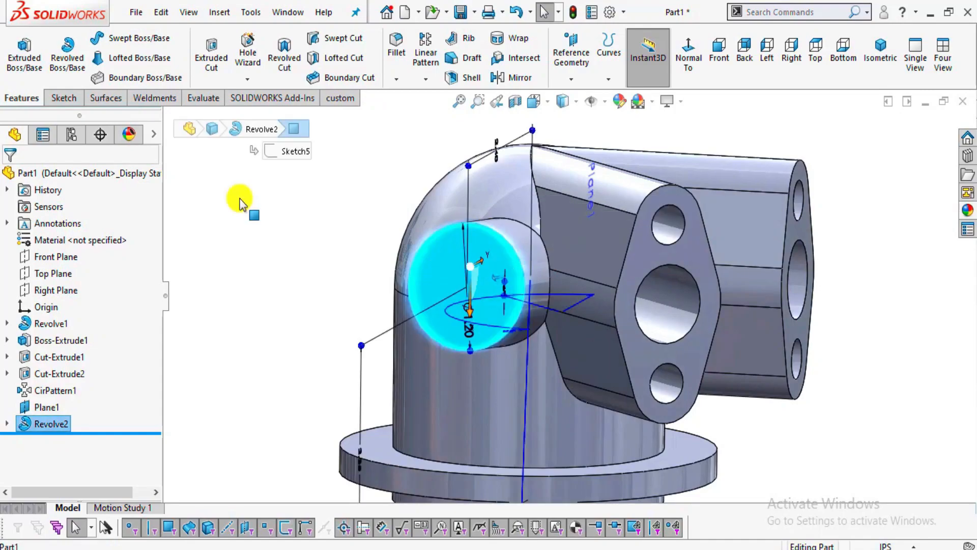
{"action": "left_click", "coordinate": [64, 98]}
{"action": "left_click", "coordinate": [18, 46]}
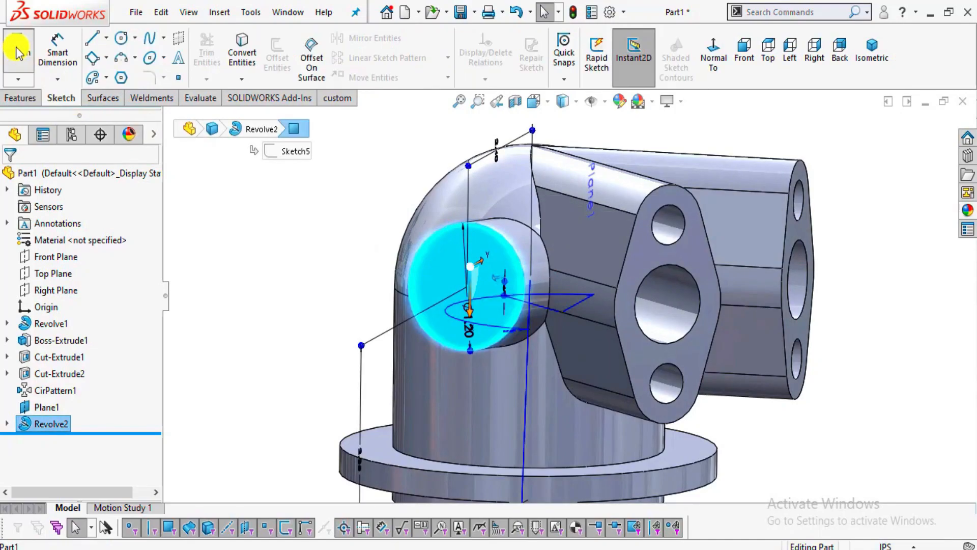
{"action": "left_click", "coordinate": [121, 38]}
{"action": "scroll", "coordinate": [527, 304], "scroll_direction": "down", "scroll_amount": 2}
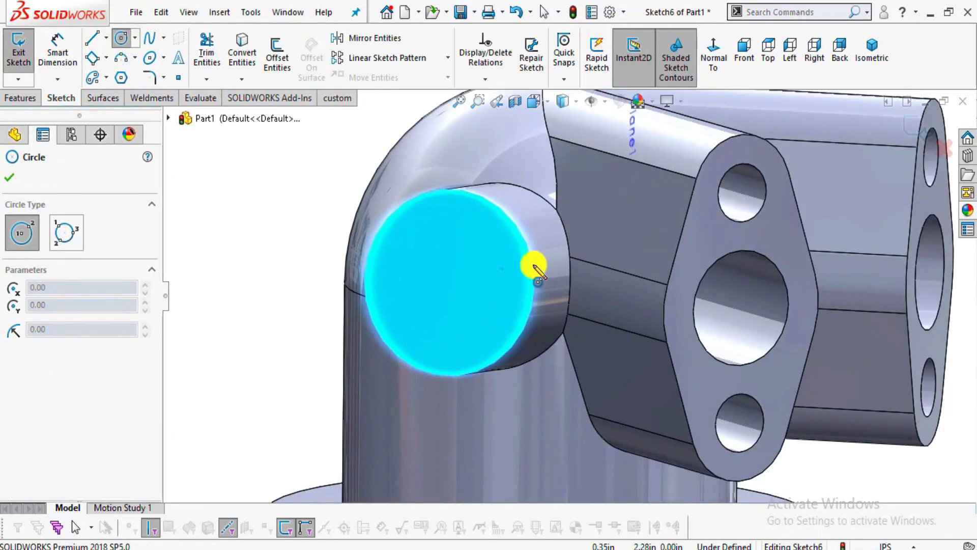
{"action": "left_click", "coordinate": [449, 283]}
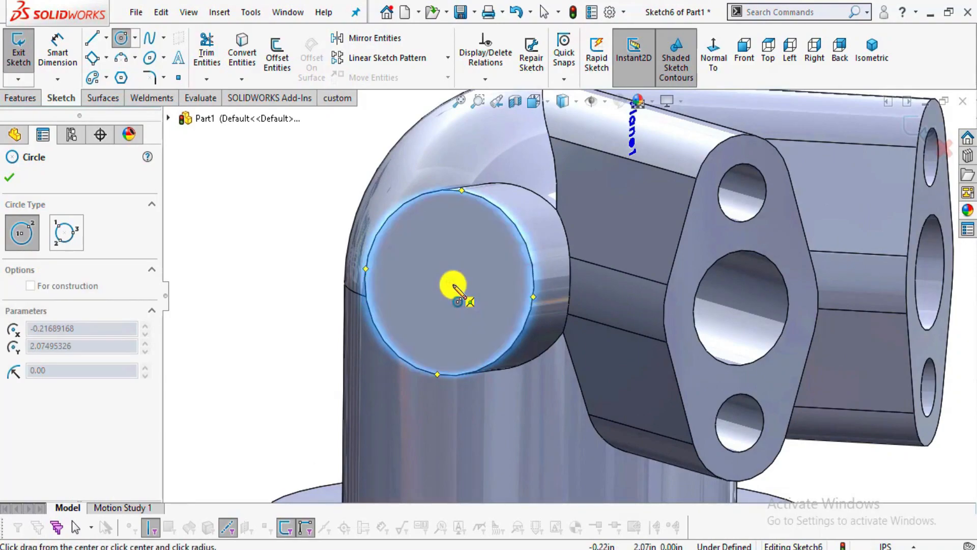
{"action": "left_click", "coordinate": [487, 315]}
Dimension the circle's diameter on the branch's end face as 0.82 in
{"action": "left_click", "coordinate": [57, 50]}
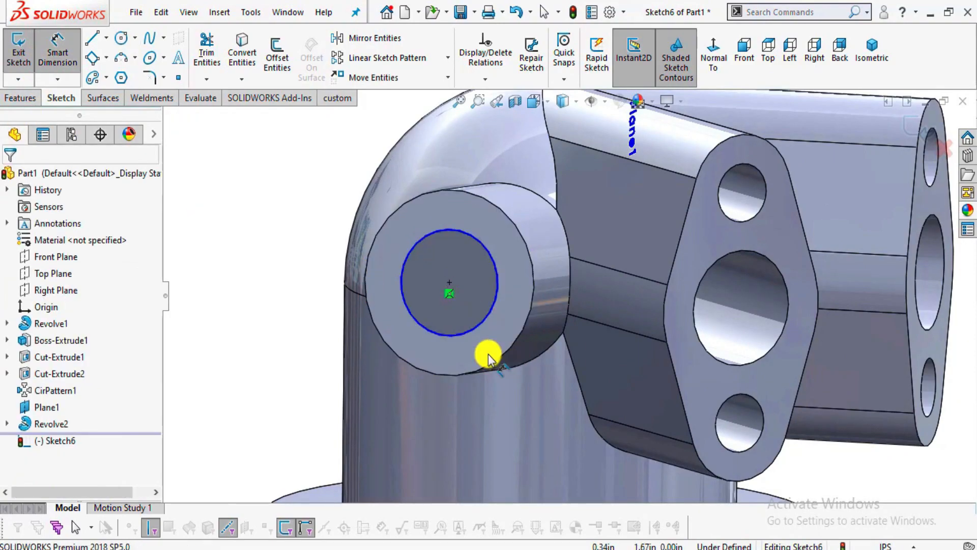
{"action": "left_click", "coordinate": [466, 334]}
{"action": "left_click", "coordinate": [316, 338]}
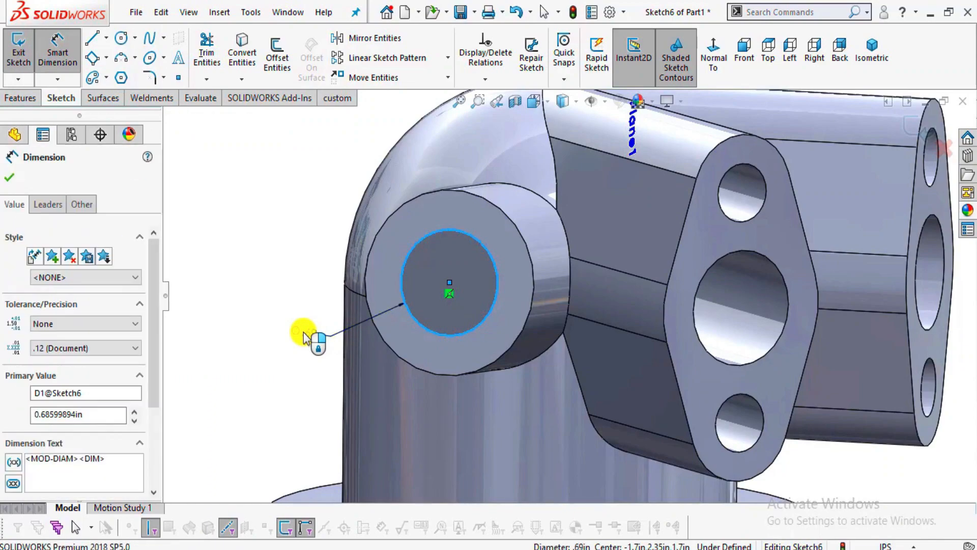
{"action": "type", "text": "0.62"}
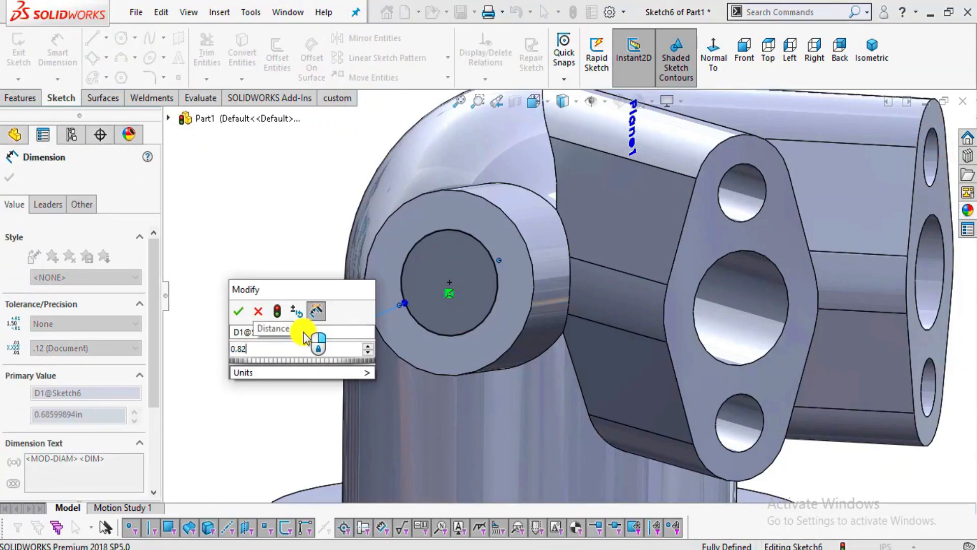
{"action": "key", "text": "Return"}
{"action": "key", "text": "Escape"}
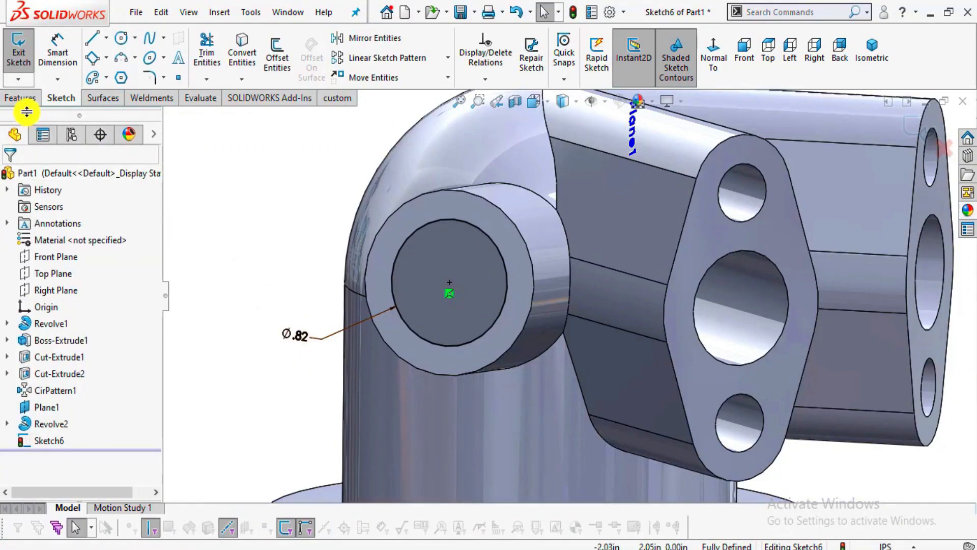
{"action": "left_click", "coordinate": [21, 98]}
{"action": "left_click", "coordinate": [207, 63]}
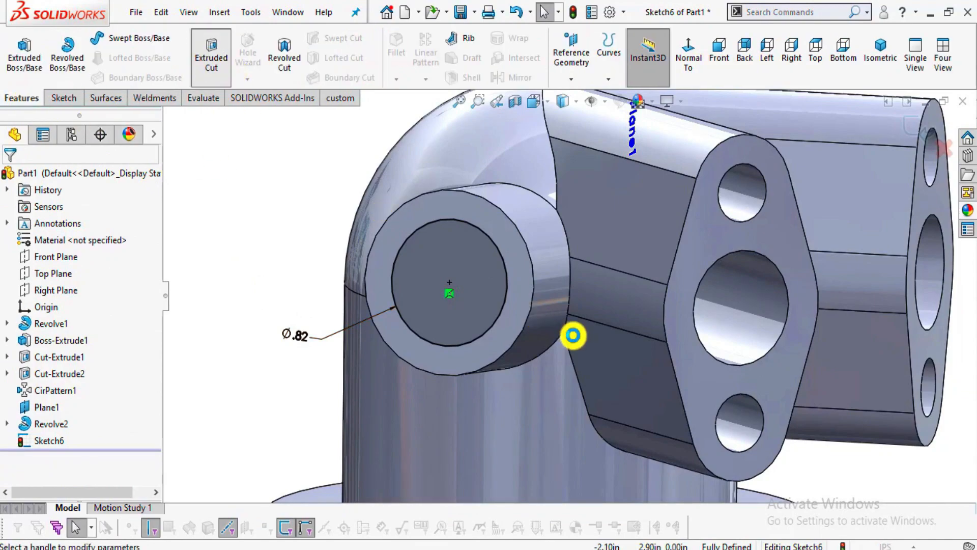
{"action": "left_click", "coordinate": [48, 268]}
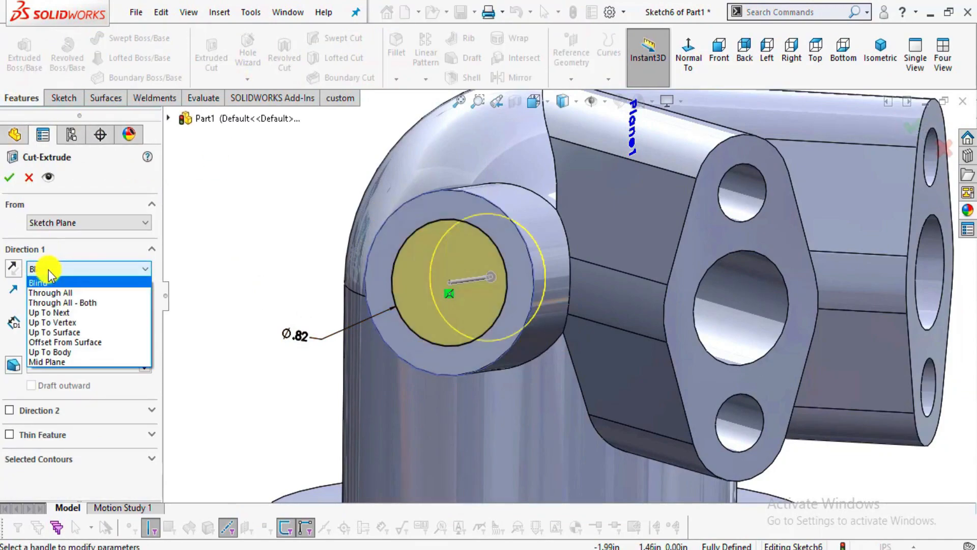
{"action": "left_click", "coordinate": [51, 313]}
{"action": "middle_click_drag", "start_coordinate": [656, 450], "coordinate": [669, 493]}
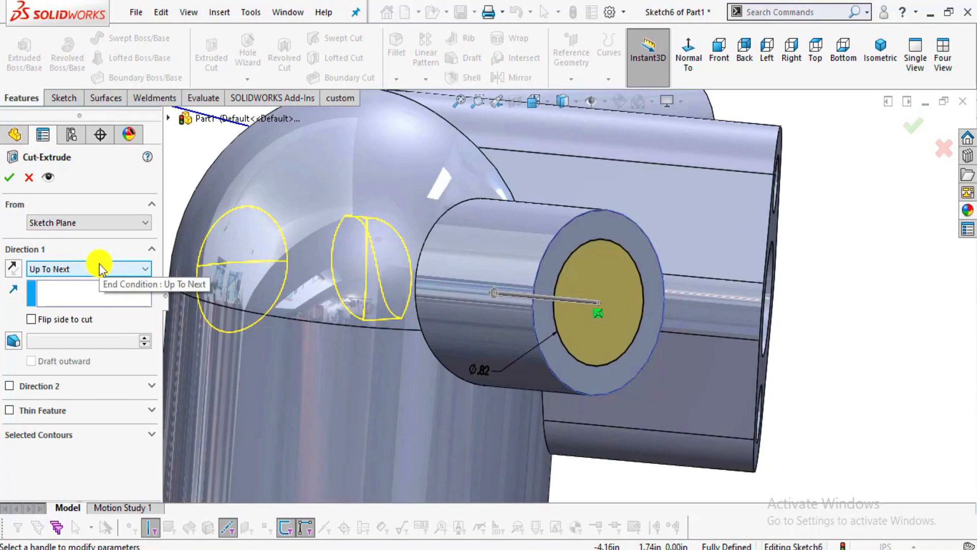
{"action": "left_click", "coordinate": [100, 268]}
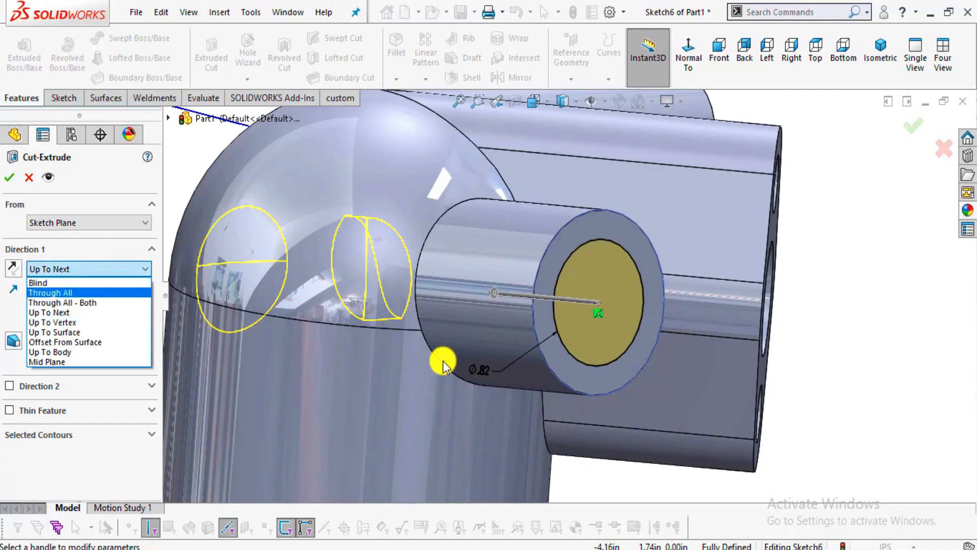
{"action": "scroll", "coordinate": [440, 296], "scroll_direction": "up", "scroll_amount": 3}
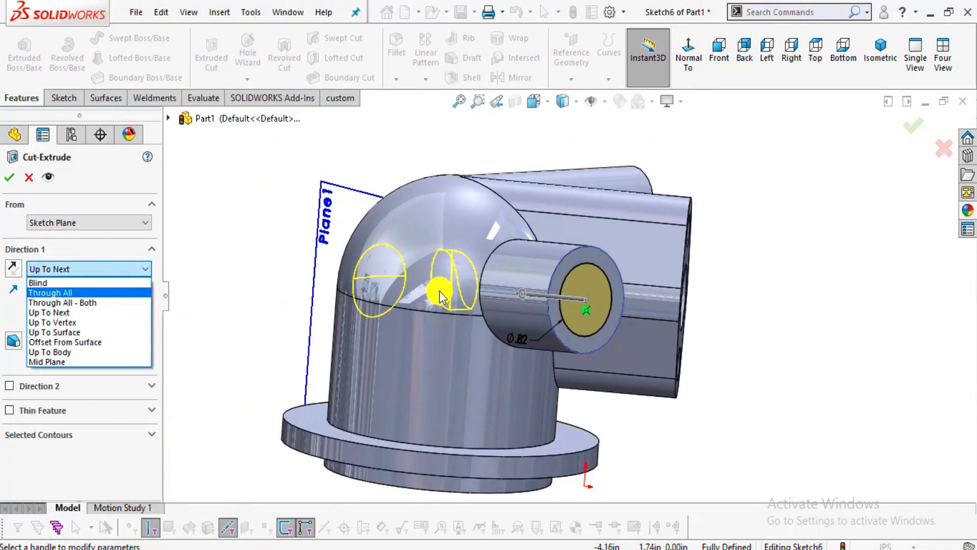
{"action": "left_click", "coordinate": [440, 295]}
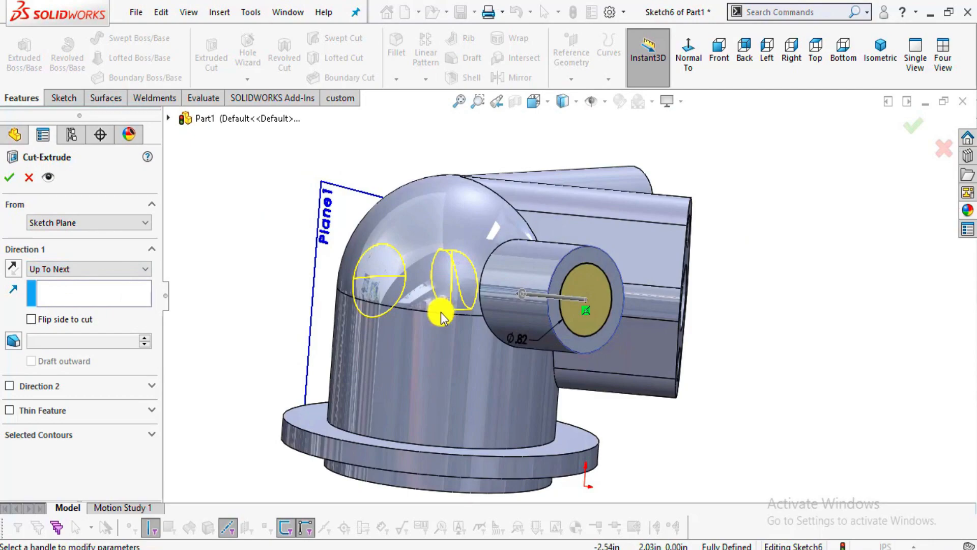
{"action": "scroll", "coordinate": [570, 287], "scroll_direction": "up", "scroll_amount": 1}
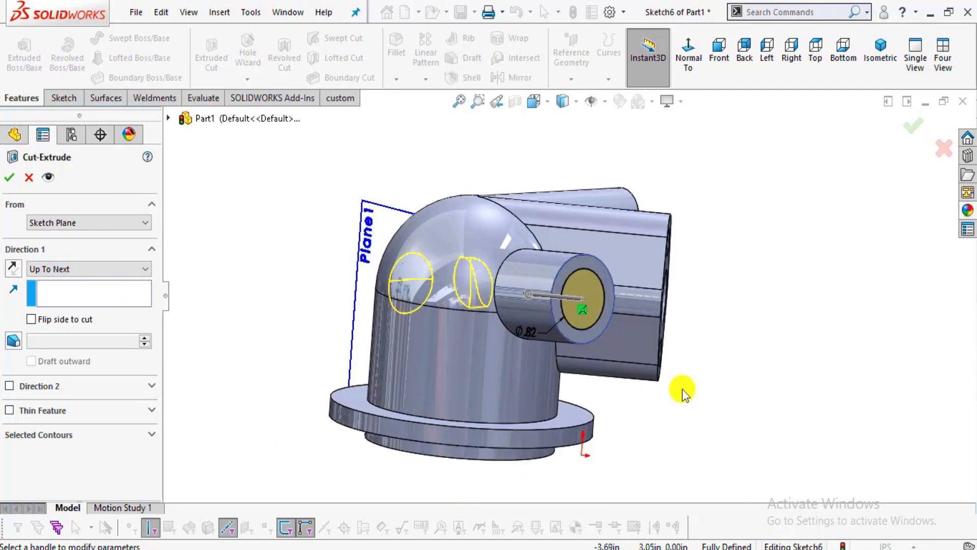
{"action": "mouse_move", "coordinate": [460, 383]}
{"action": "middle_mouse_down"}
{"action": "mouse_move", "coordinate": [494, 268]}
{"action": "mouse_move", "coordinate": [465, 414]}
{"action": "mouse_move", "coordinate": [461, 402]}
{"action": "middle_mouse_up"}
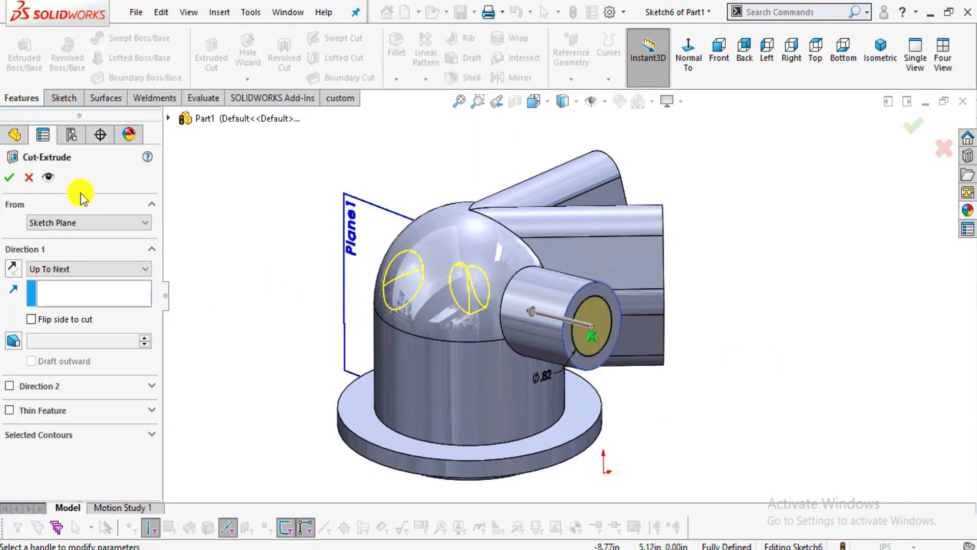
{"action": "left_click", "coordinate": [26, 178]}
Exit the bore circle's sketch, keeping it on the branch's end face
{"action": "middle_click_drag", "start_coordinate": [631, 326], "coordinate": [548, 350]}
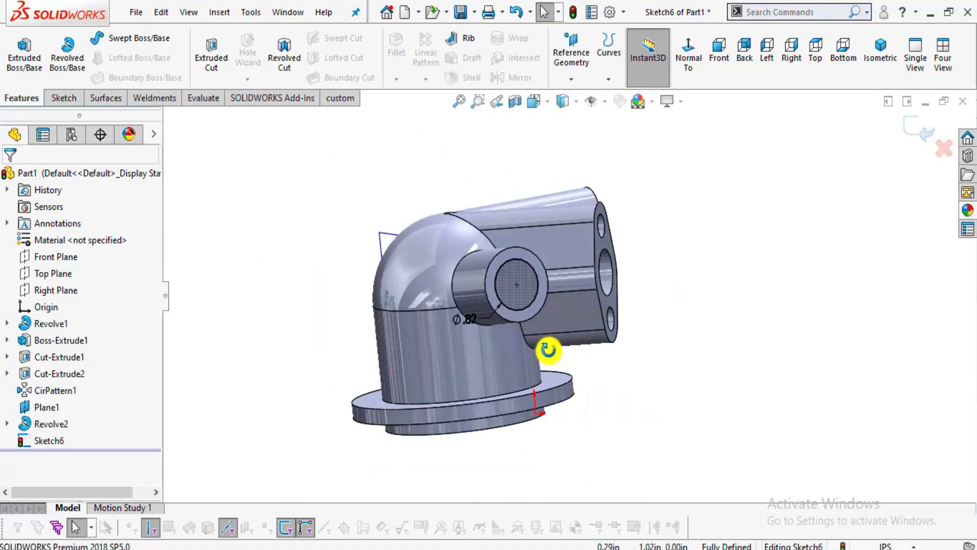
{"action": "left_click", "coordinate": [911, 130]}
{"action": "middle_click_drag", "start_coordinate": [517, 175], "coordinate": [610, 323]}
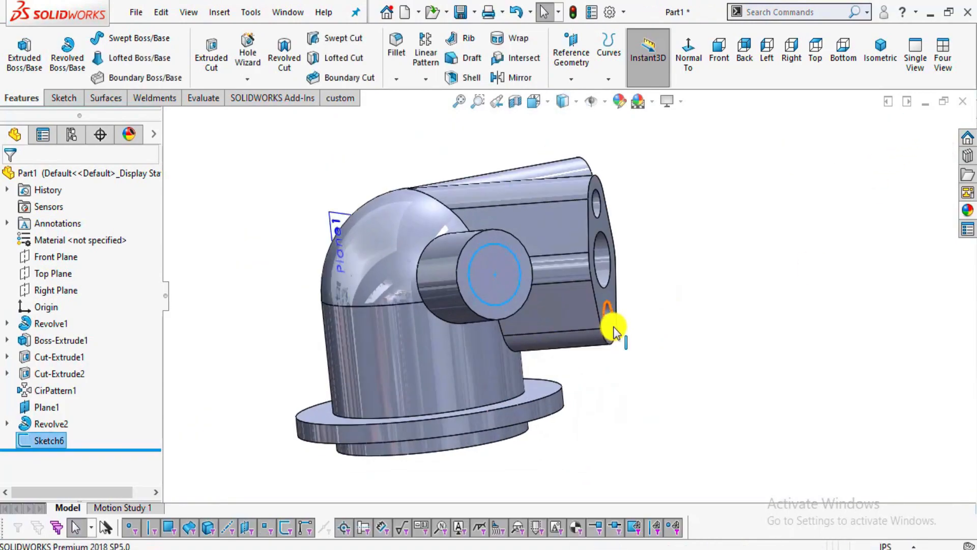
{"action": "mouse_move", "coordinate": [572, 375]}
{"action": "middle_mouse_down"}
{"action": "mouse_move", "coordinate": [556, 254]}
{"action": "mouse_move", "coordinate": [541, 342]}
{"action": "mouse_move", "coordinate": [524, 371]}
{"action": "middle_mouse_up"}
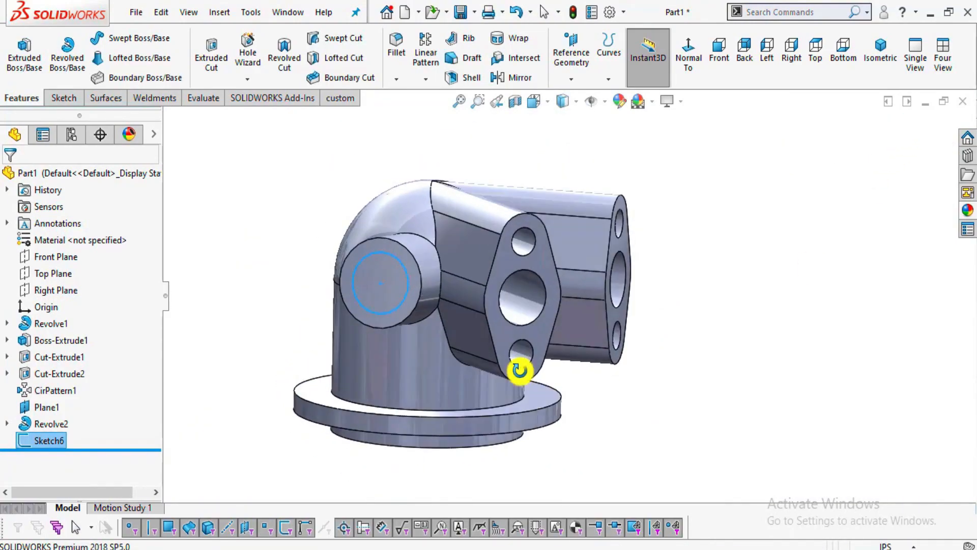
{"action": "scroll", "coordinate": [524, 371], "scroll_direction": "up", "scroll_amount": 2}
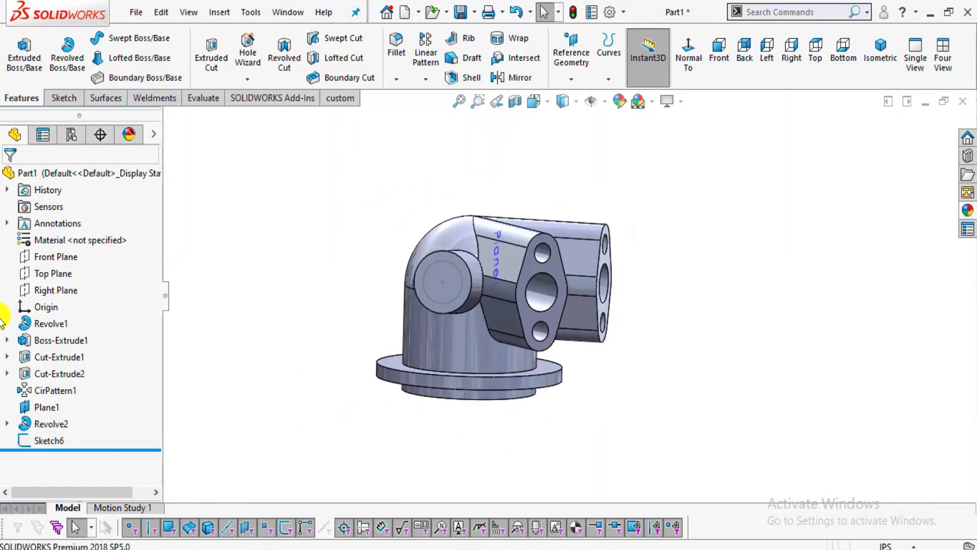
Show the profile sketch of the main body's first revolve so it can be reused
{"action": "left_click", "coordinate": [8, 324]}
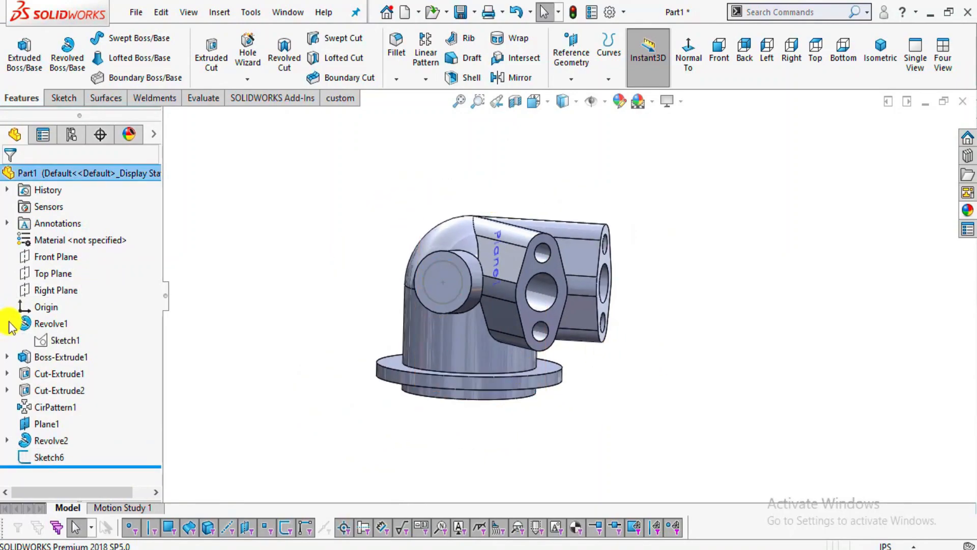
{"action": "left_click", "coordinate": [46, 340]}
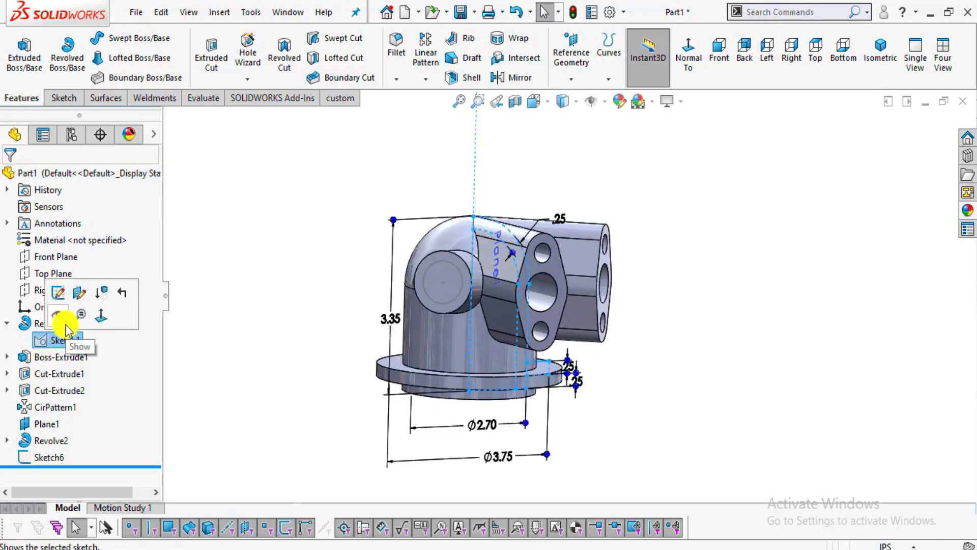
{"action": "left_click", "coordinate": [58, 318]}
{"action": "scroll", "coordinate": [454, 312], "scroll_direction": "down", "scroll_amount": 5}
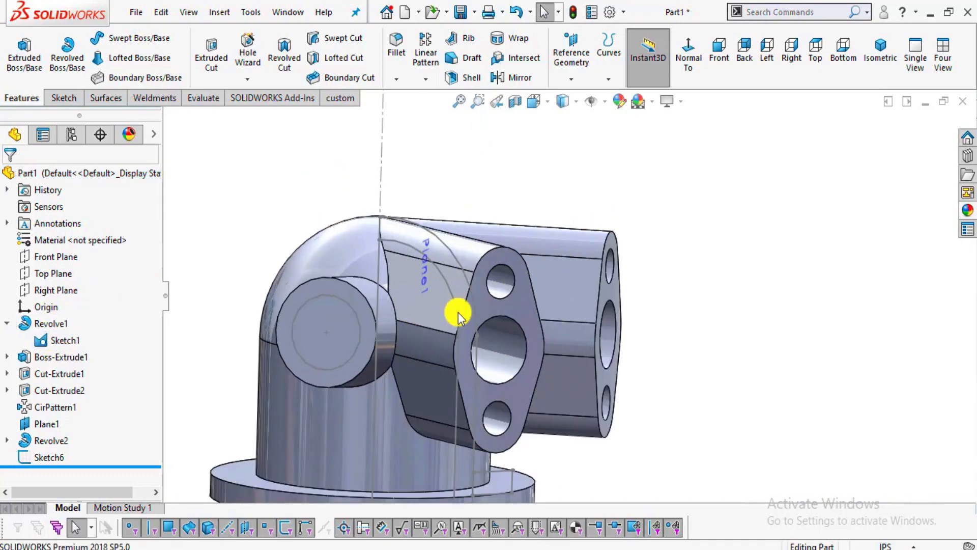
{"action": "scroll", "coordinate": [488, 246], "scroll_direction": "down", "scroll_amount": 3}
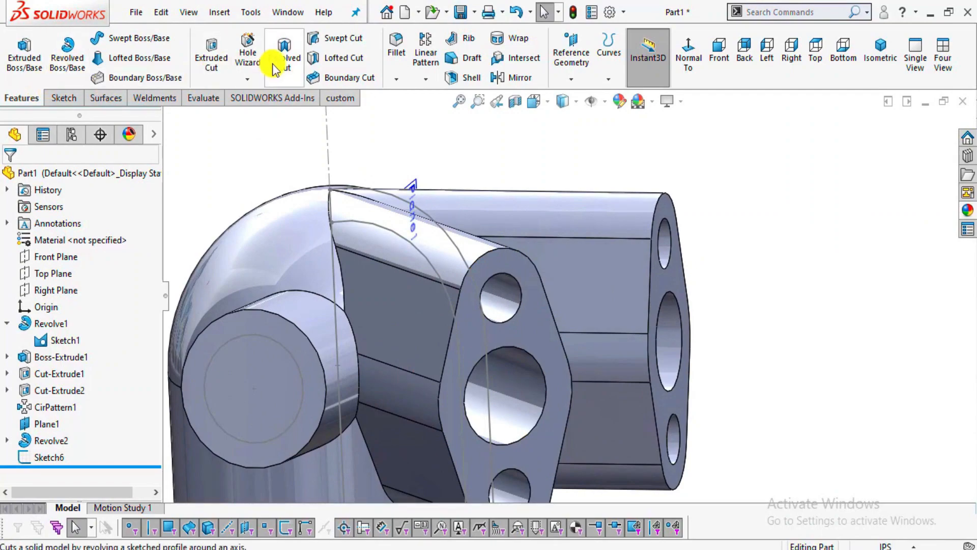
Hide the angled branch's reference plane
{"action": "right_click", "coordinate": [51, 425]}
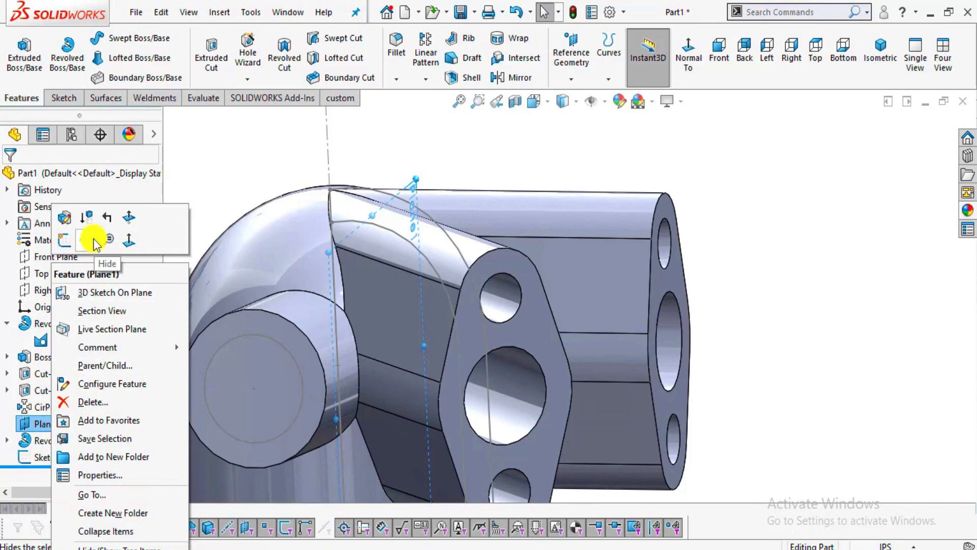
{"action": "left_click", "coordinate": [94, 242]}
{"action": "scroll", "coordinate": [493, 196], "scroll_direction": "up", "scroll_amount": 3}
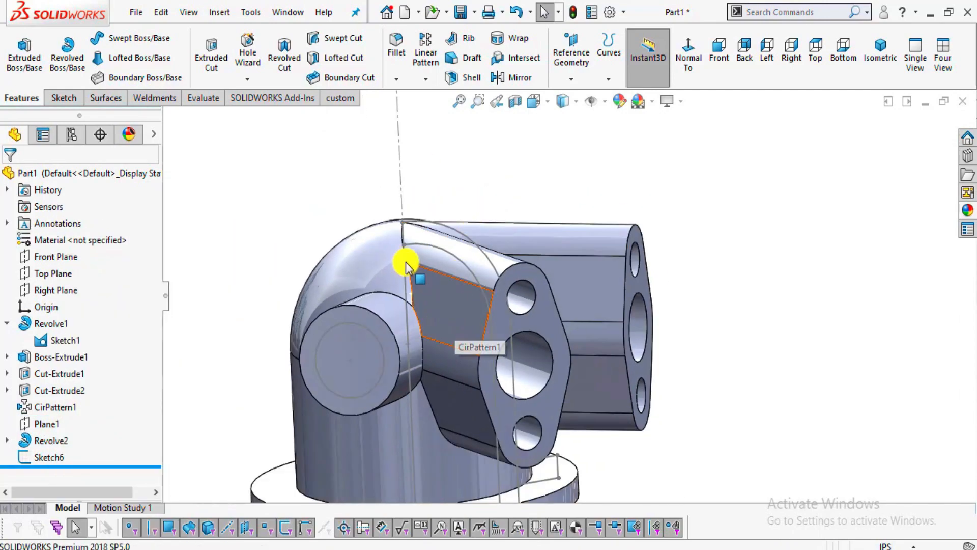
Revolve-cut the main body's inner sketch region 360° about the vertical centerline, using the shown profile sketch
{"action": "left_click", "coordinate": [297, 52]}
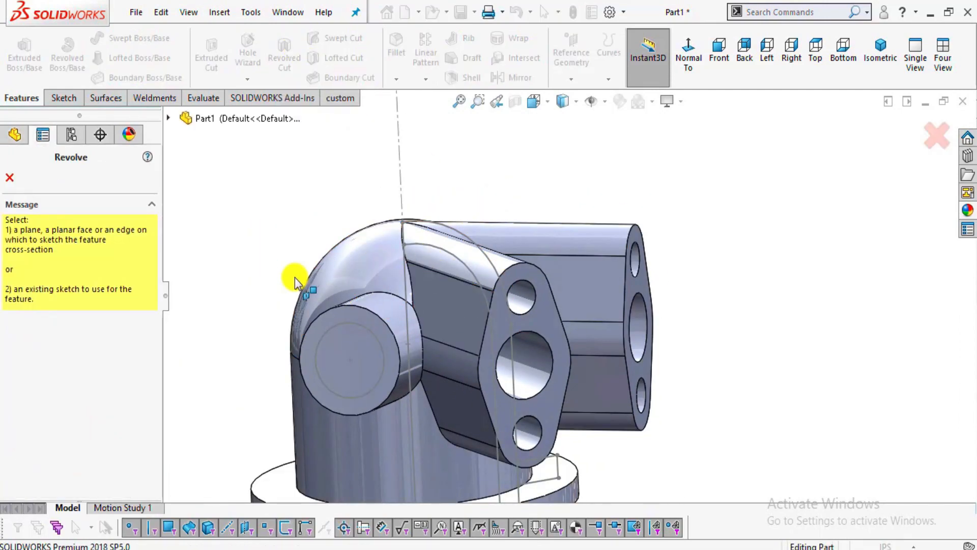
{"action": "left_click", "coordinate": [404, 279]}
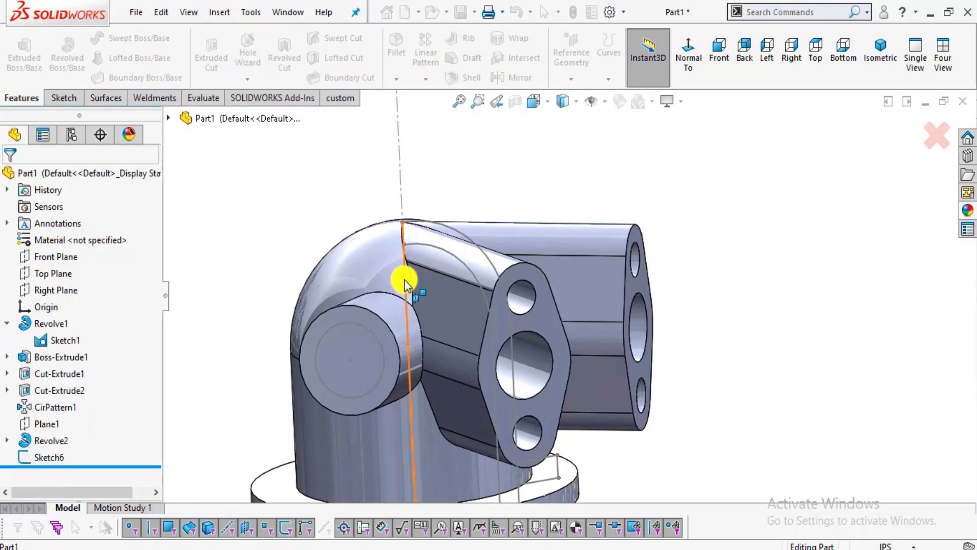
{"action": "scroll", "coordinate": [509, 331], "scroll_direction": "up", "scroll_amount": 3}
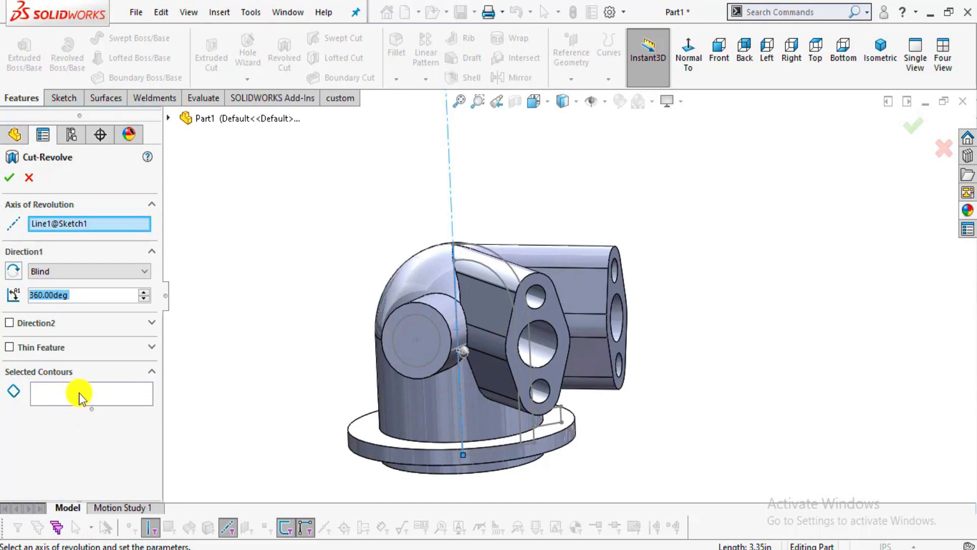
{"action": "left_click", "coordinate": [78, 392]}
{"action": "scroll", "coordinate": [531, 272], "scroll_direction": "down", "scroll_amount": 3}
{"action": "left_click", "coordinate": [532, 263]}
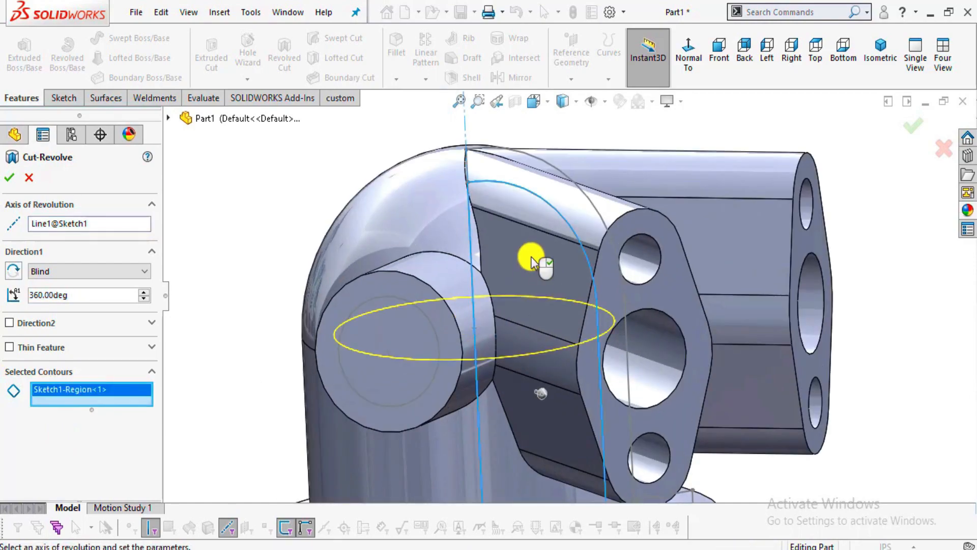
{"action": "scroll", "coordinate": [550, 349], "scroll_direction": "up", "scroll_amount": 3}
{"action": "middle_click_drag", "start_coordinate": [571, 473], "coordinate": [574, 357]}
{"action": "scroll", "coordinate": [580, 270], "scroll_direction": "down", "scroll_amount": 2}
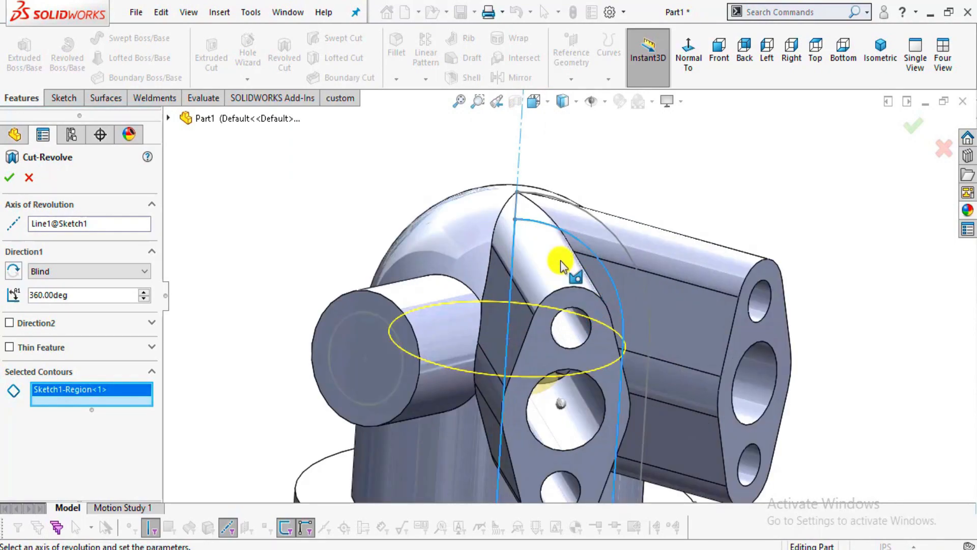
{"action": "scroll", "coordinate": [560, 262], "scroll_direction": "down", "scroll_amount": 3}
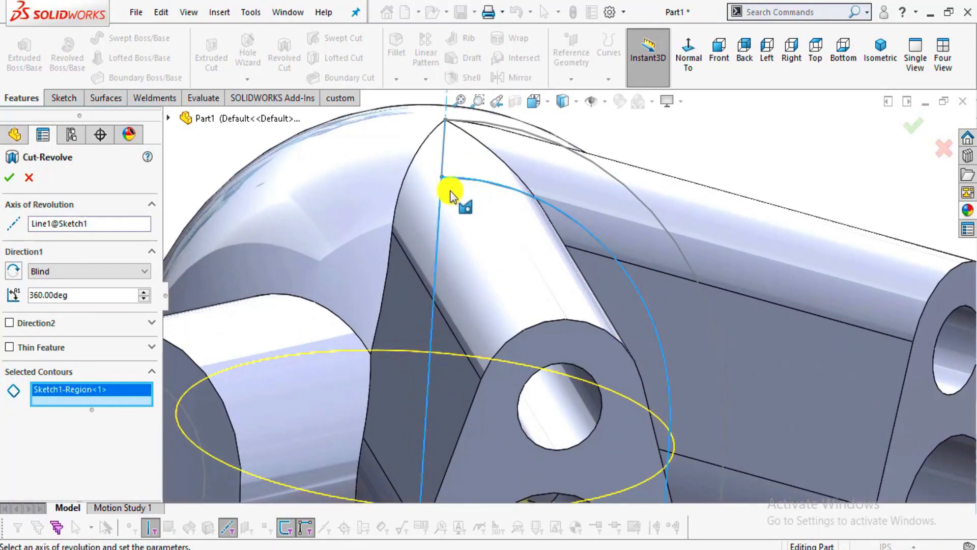
{"action": "scroll", "coordinate": [575, 327], "scroll_direction": "up", "scroll_amount": 3}
{"action": "scroll", "coordinate": [575, 277], "scroll_direction": "up", "scroll_amount": 3}
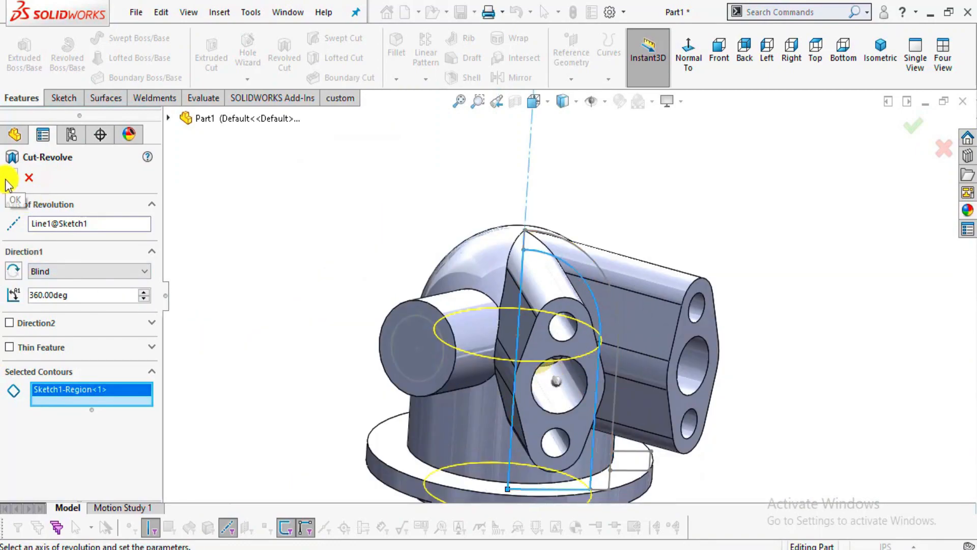
{"action": "left_click", "coordinate": [10, 179]}
Hide the main body's revolve profile sketch again
{"action": "middle_click_drag", "start_coordinate": [499, 421], "coordinate": [534, 112]}
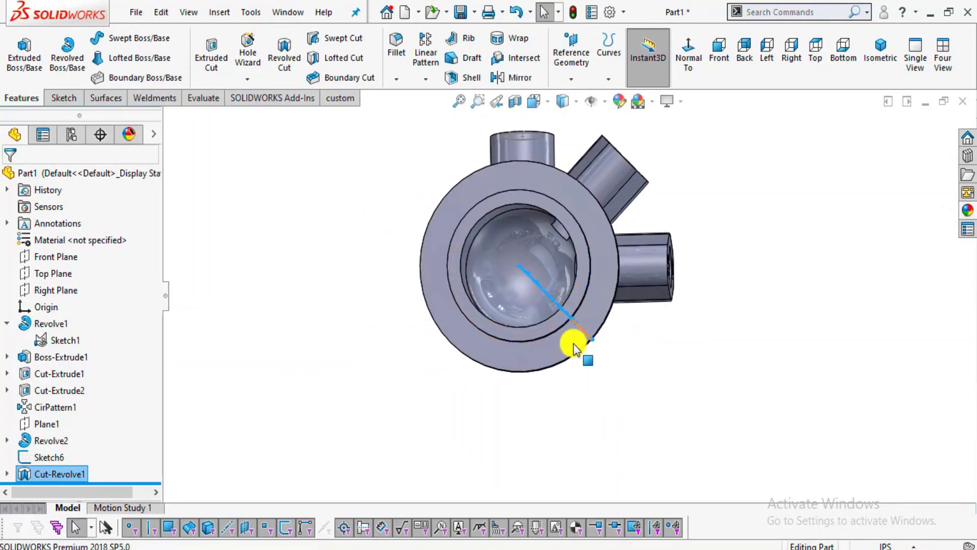
{"action": "left_click", "coordinate": [62, 341]}
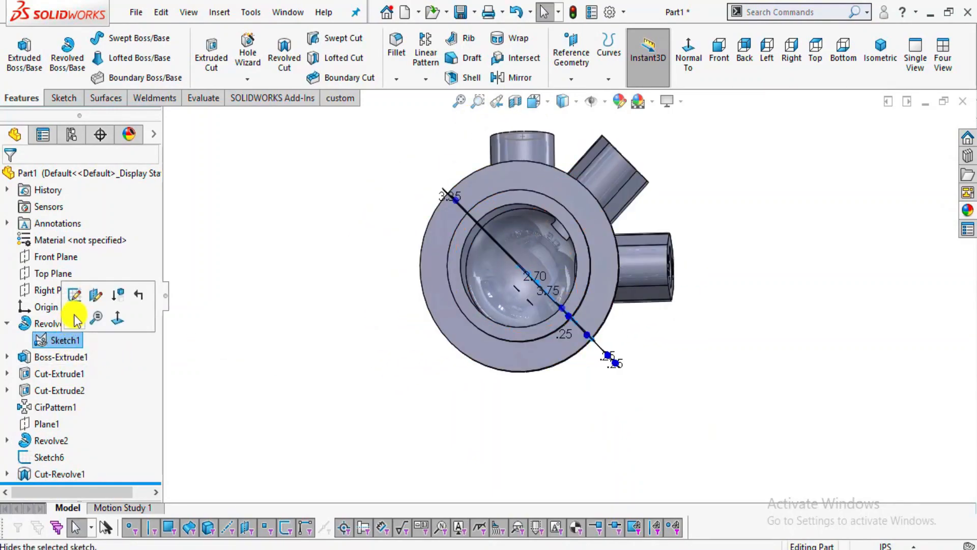
{"action": "left_click", "coordinate": [76, 320]}
Examine the hollowed body from below and through the flanged branches' bores, checking where they meet the cavity
{"action": "scroll", "coordinate": [655, 251], "scroll_direction": "down", "scroll_amount": 3}
{"action": "scroll", "coordinate": [432, 294], "scroll_direction": "down", "scroll_amount": 3}
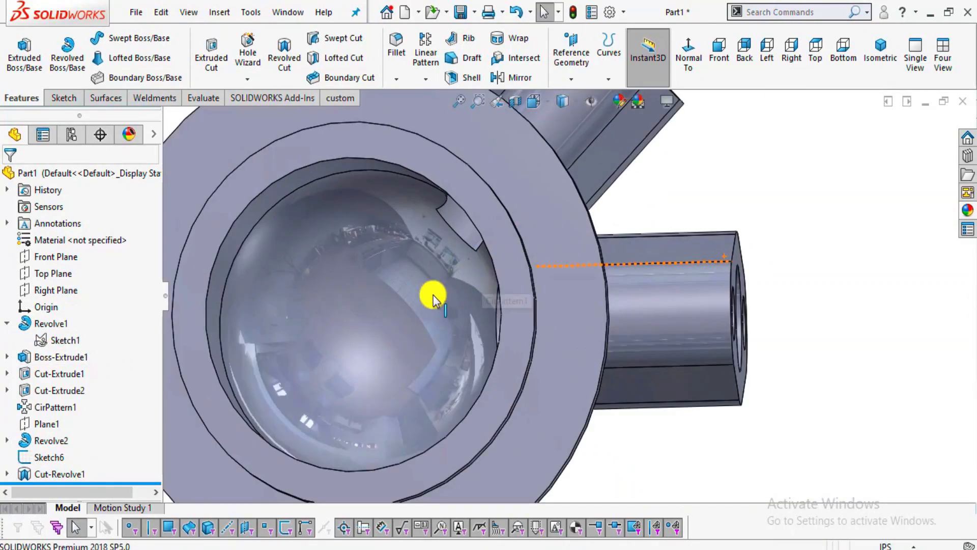
{"action": "mouse_move", "coordinate": [432, 295]}
{"action": "middle_mouse_down"}
{"action": "mouse_move", "coordinate": [431, 226]}
{"action": "mouse_move", "coordinate": [447, 270]}
{"action": "mouse_move", "coordinate": [436, 192]}
{"action": "mouse_move", "coordinate": [460, 307]}
{"action": "mouse_move", "coordinate": [534, 211]}
{"action": "mouse_move", "coordinate": [434, 144]}
{"action": "mouse_move", "coordinate": [590, 163]}
{"action": "mouse_move", "coordinate": [445, 229]}
{"action": "mouse_move", "coordinate": [528, 295]}
{"action": "mouse_move", "coordinate": [506, 218]}
{"action": "mouse_move", "coordinate": [562, 197]}
{"action": "mouse_move", "coordinate": [571, 366]}
{"action": "mouse_move", "coordinate": [628, 303]}
{"action": "mouse_move", "coordinate": [588, 383]}
{"action": "mouse_move", "coordinate": [629, 380]}
{"action": "mouse_move", "coordinate": [618, 408]}
{"action": "mouse_move", "coordinate": [588, 375]}
{"action": "mouse_move", "coordinate": [499, 366]}
{"action": "mouse_move", "coordinate": [573, 267]}
{"action": "mouse_move", "coordinate": [478, 399]}
{"action": "middle_mouse_up"}
{"action": "scroll", "coordinate": [571, 367], "scroll_direction": "up", "scroll_amount": 2}
{"action": "scroll", "coordinate": [478, 399], "scroll_direction": "up", "scroll_amount": 4}
{"action": "scroll", "coordinate": [743, 317], "scroll_direction": "down", "scroll_amount": 6}
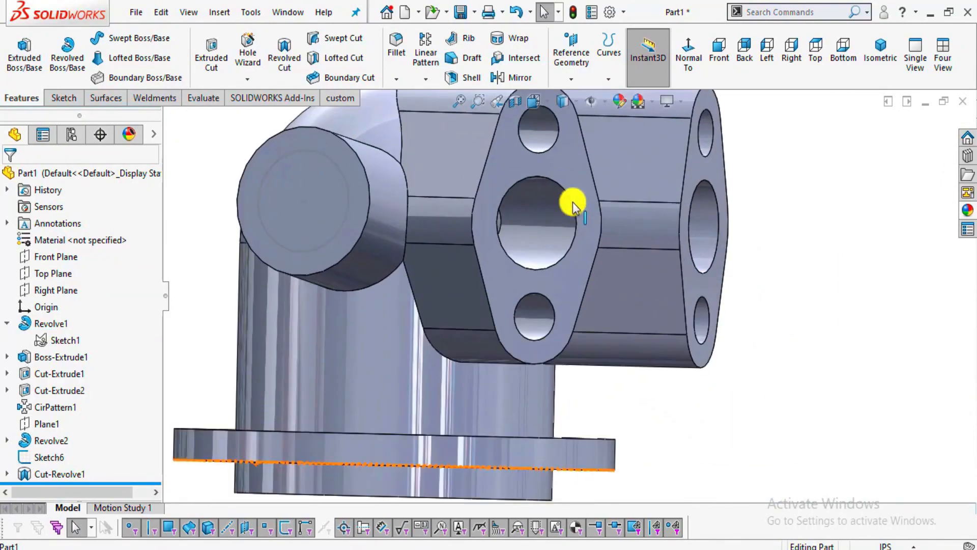
{"action": "scroll", "coordinate": [573, 207], "scroll_direction": "down", "scroll_amount": 2}
{"action": "middle_click_drag", "start_coordinate": [573, 207], "coordinate": [486, 263]}
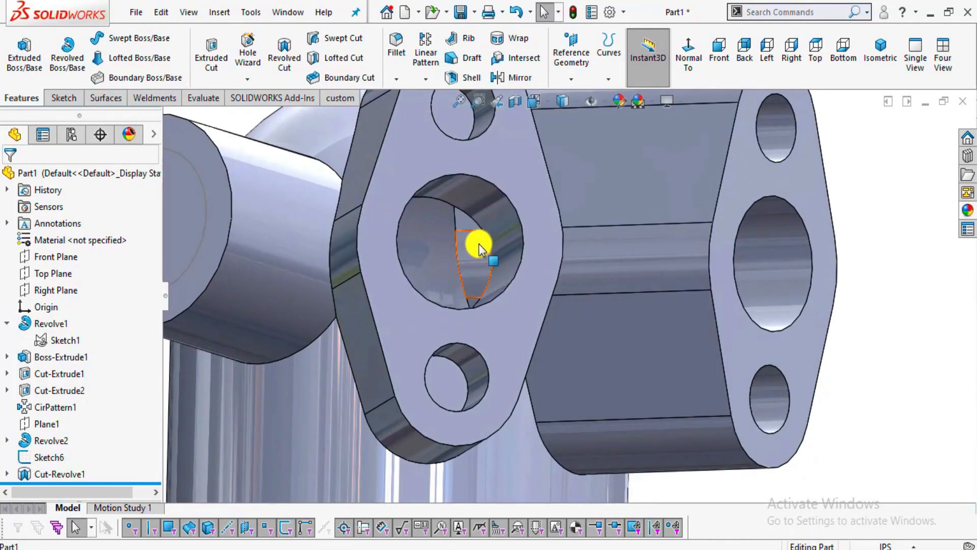
{"action": "middle_click_drag", "start_coordinate": [551, 286], "coordinate": [535, 249]}
{"action": "scroll", "coordinate": [533, 246], "scroll_direction": "up", "scroll_amount": 2}
{"action": "scroll", "coordinate": [537, 220], "scroll_direction": "down", "scroll_amount": 2}
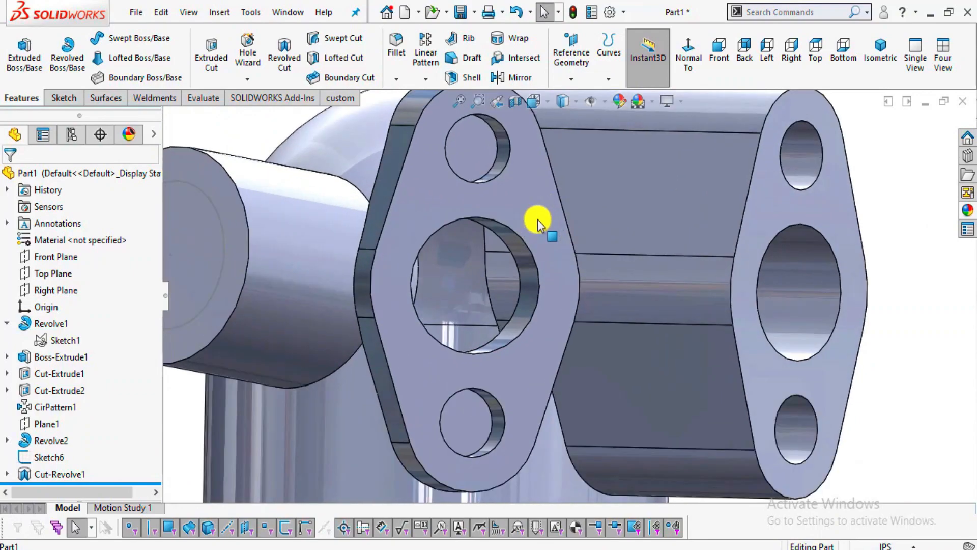
{"action": "scroll", "coordinate": [546, 294], "scroll_direction": "down", "scroll_amount": 1}
Delete and patch the four leftover faces on both sides of the inner end of the front flanged branch's bore
{"action": "left_click", "coordinate": [109, 101]}
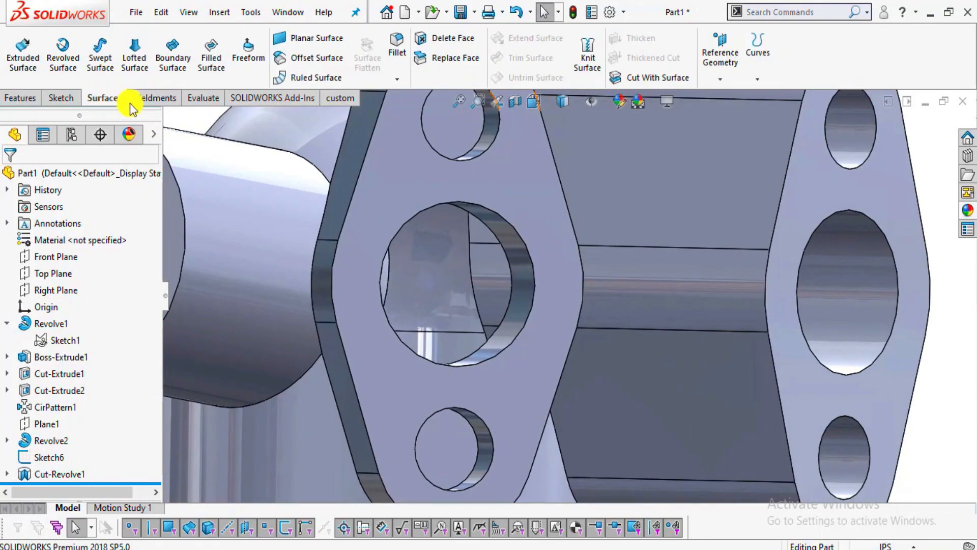
{"action": "left_click", "coordinate": [424, 39]}
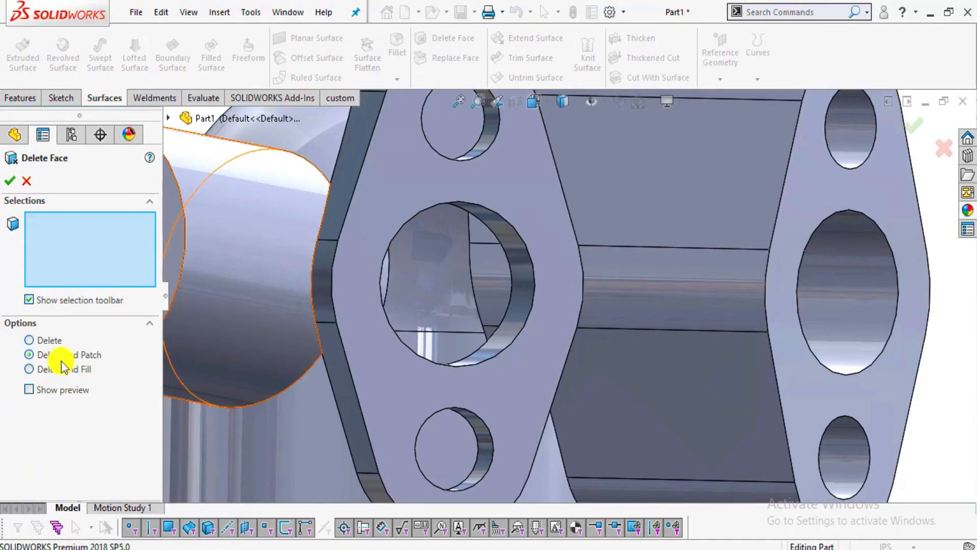
{"action": "left_click", "coordinate": [481, 268]}
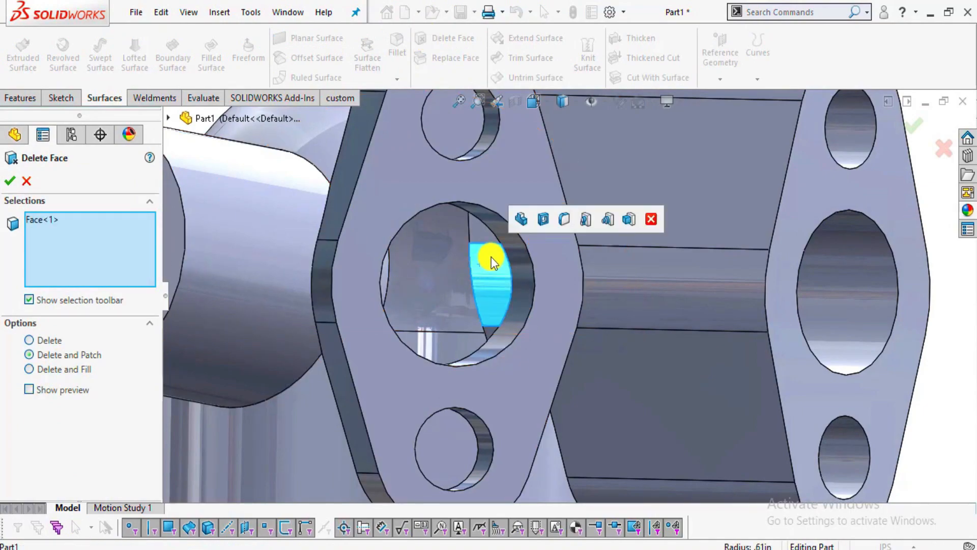
{"action": "scroll", "coordinate": [486, 244], "scroll_direction": "down", "scroll_amount": 2}
{"action": "left_click", "coordinate": [485, 235]}
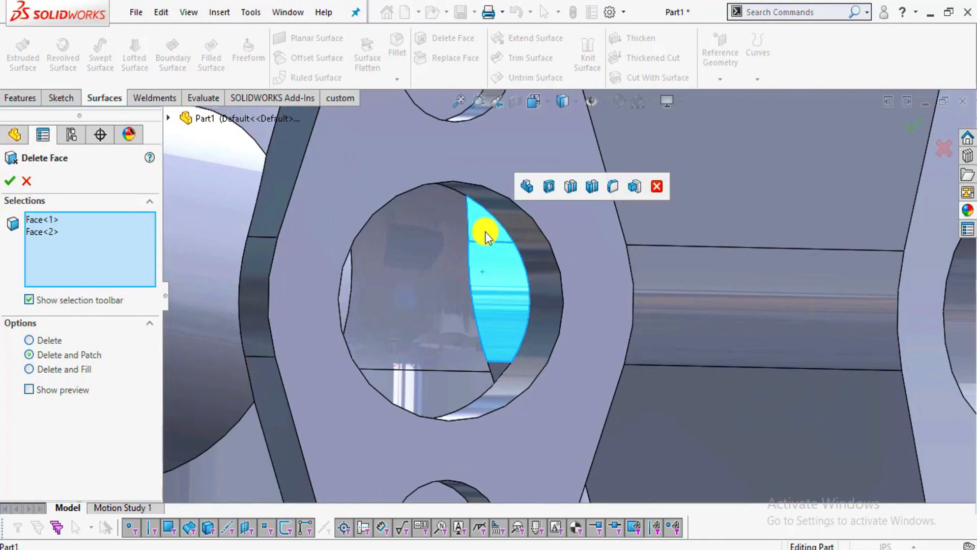
{"action": "scroll", "coordinate": [492, 390], "scroll_direction": "down", "scroll_amount": 2}
{"action": "left_click", "coordinate": [508, 356]}
{"action": "scroll", "coordinate": [392, 315], "scroll_direction": "up", "scroll_amount": 2}
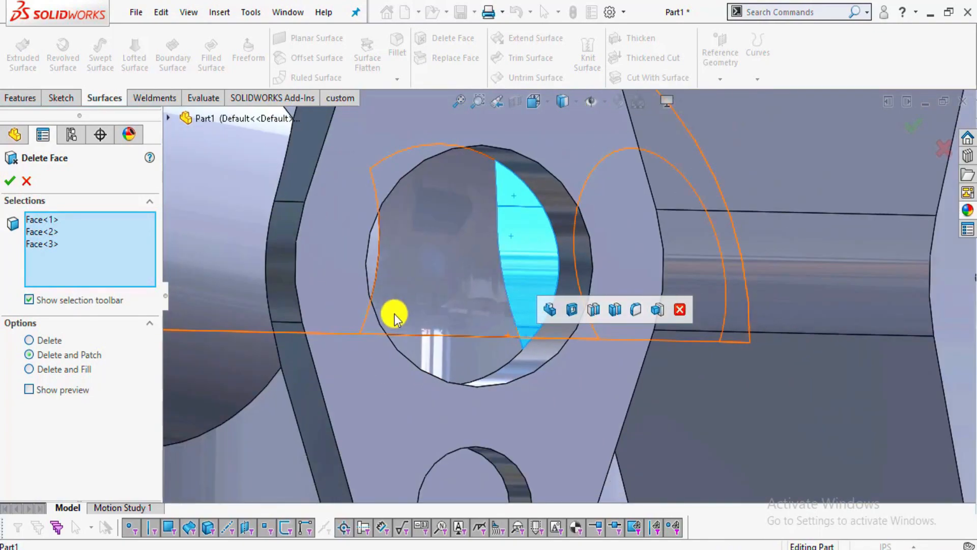
{"action": "middle_click_drag", "start_coordinate": [392, 314], "coordinate": [360, 290]}
{"action": "scroll", "coordinate": [322, 279], "scroll_direction": "down", "scroll_amount": 2}
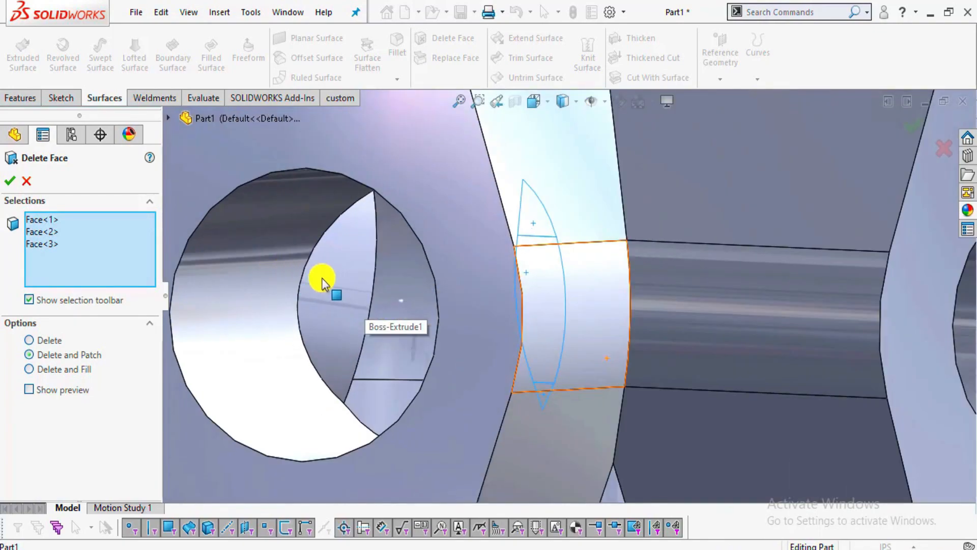
{"action": "left_click", "coordinate": [328, 282]}
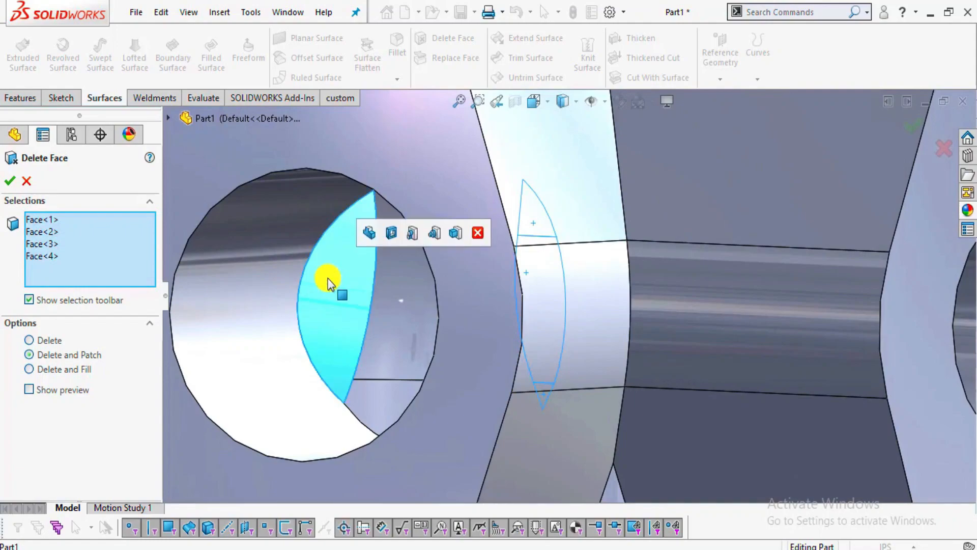
{"action": "left_click", "coordinate": [15, 182]}
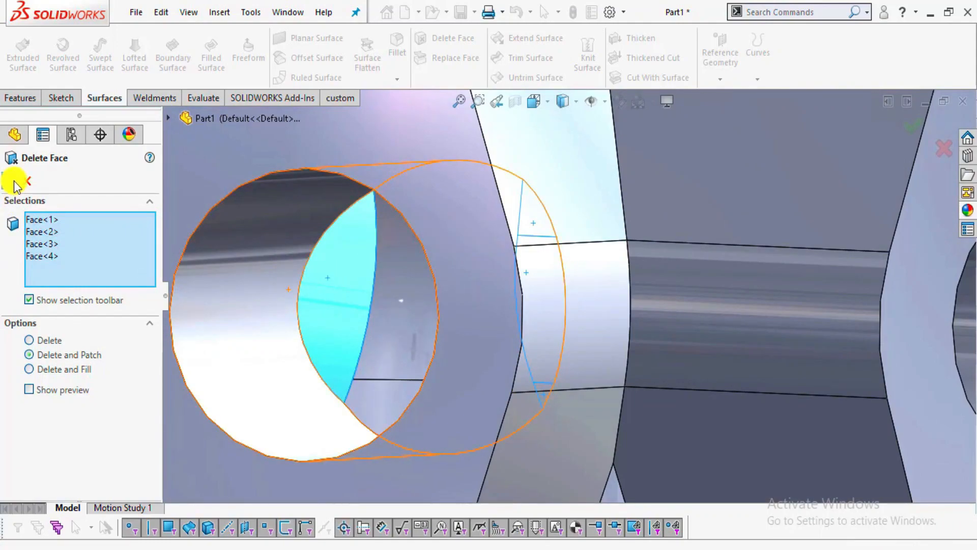
Extrude-cut the 0.82 in circle on the angled branch's end face Up To Next, opening the bore into the cavity
{"action": "scroll", "coordinate": [643, 336], "scroll_direction": "up", "scroll_amount": 3}
{"action": "middle_click_drag", "start_coordinate": [509, 361], "coordinate": [501, 297]}
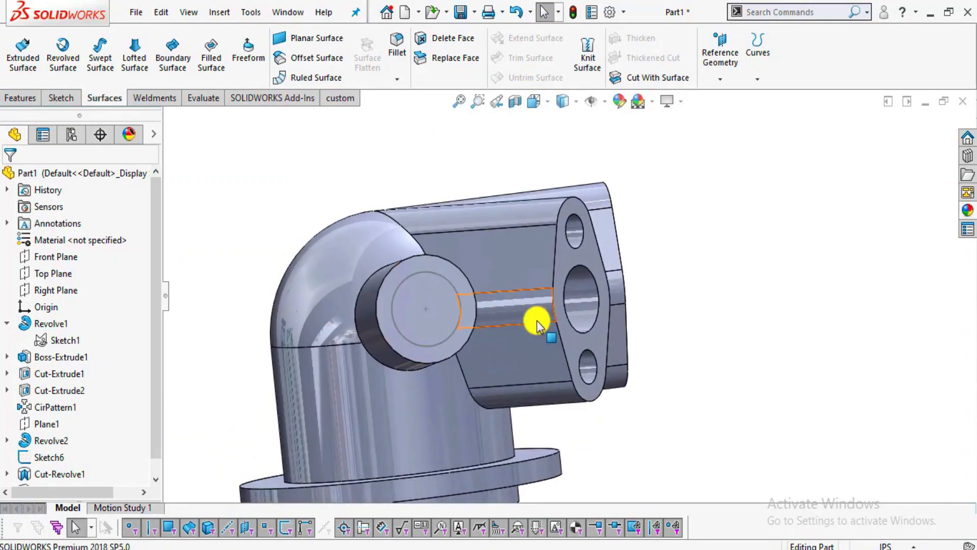
{"action": "scroll", "coordinate": [538, 326], "scroll_direction": "up", "scroll_amount": 2}
{"action": "middle_click_drag", "start_coordinate": [539, 344], "coordinate": [474, 364]}
{"action": "scroll", "coordinate": [473, 365], "scroll_direction": "down", "scroll_amount": 2}
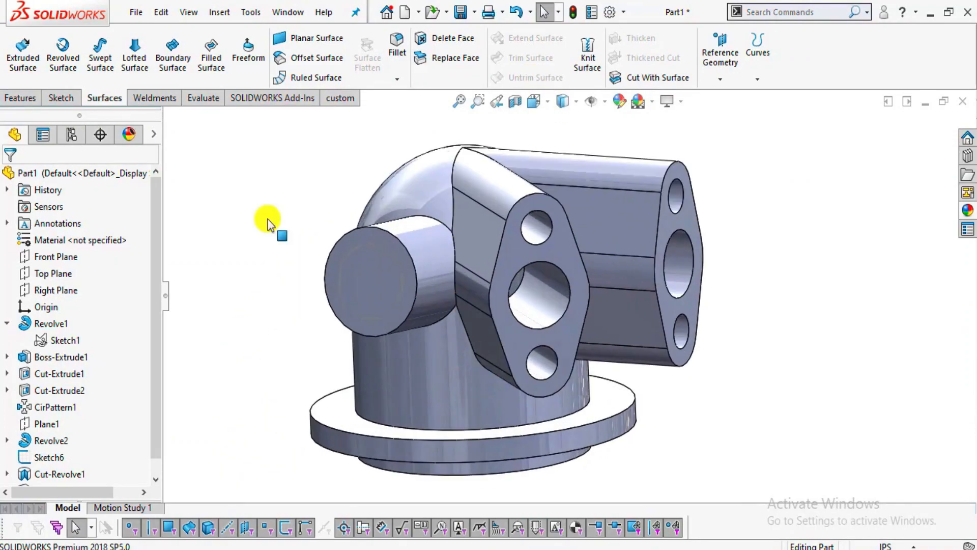
{"action": "scroll", "coordinate": [389, 256], "scroll_direction": "down", "scroll_amount": 3}
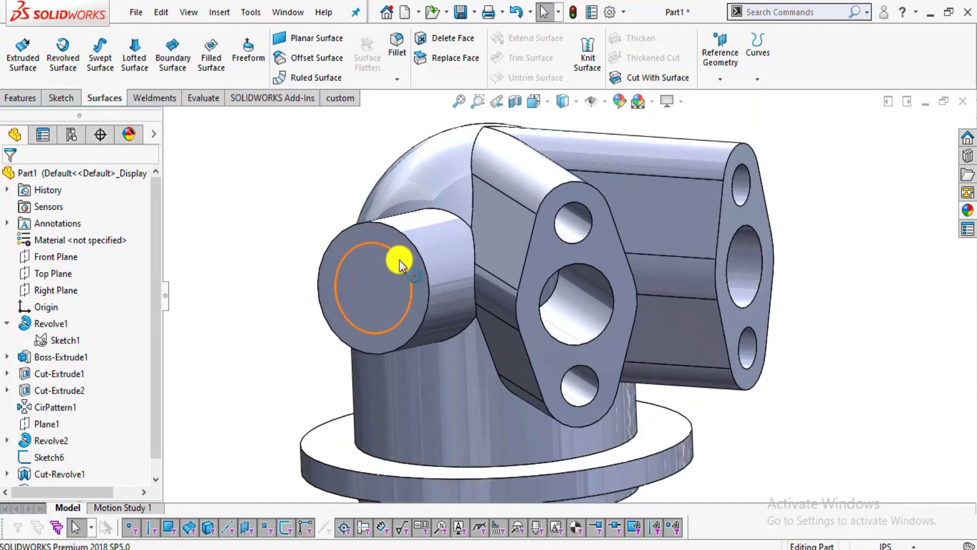
{"action": "scroll", "coordinate": [457, 293], "scroll_direction": "up", "scroll_amount": 1}
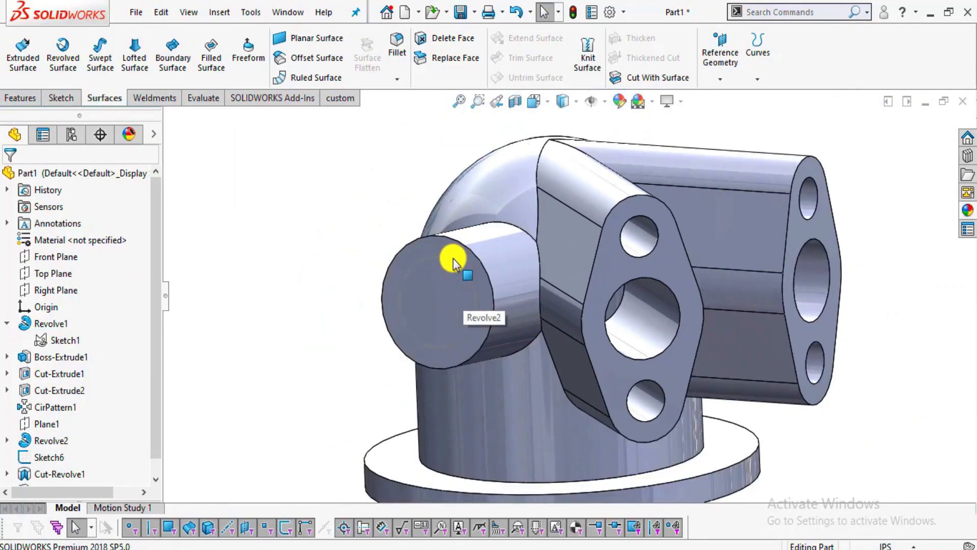
{"action": "left_click", "coordinate": [19, 102]}
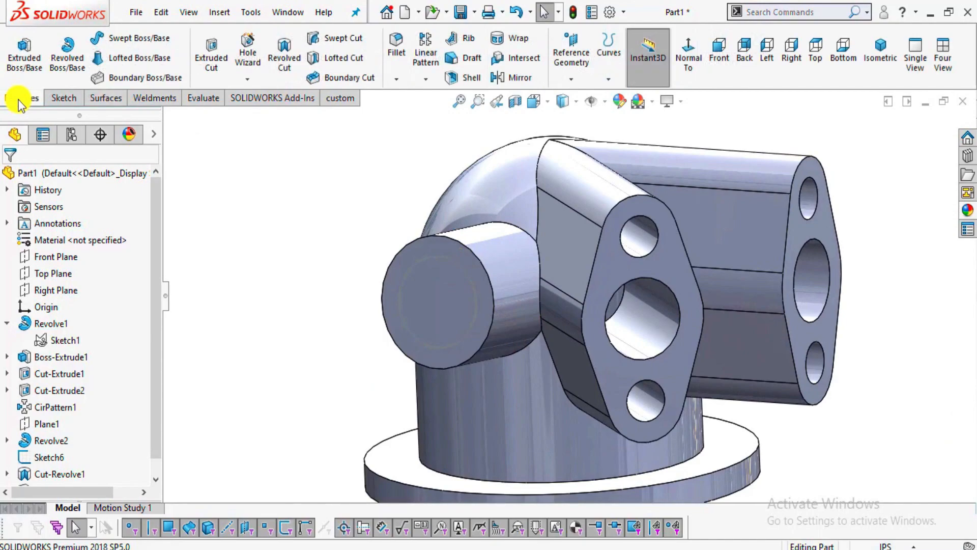
{"action": "left_click", "coordinate": [212, 70]}
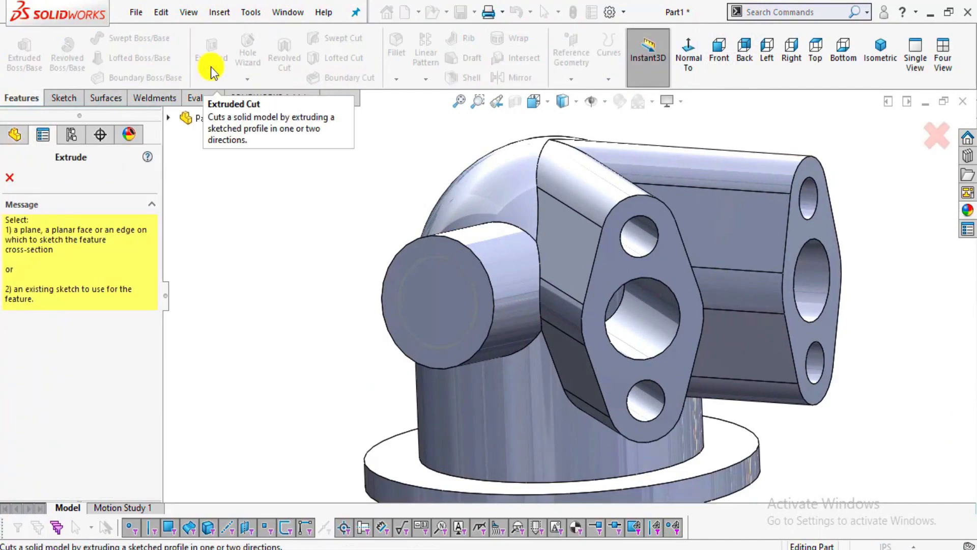
{"action": "left_click", "coordinate": [464, 282]}
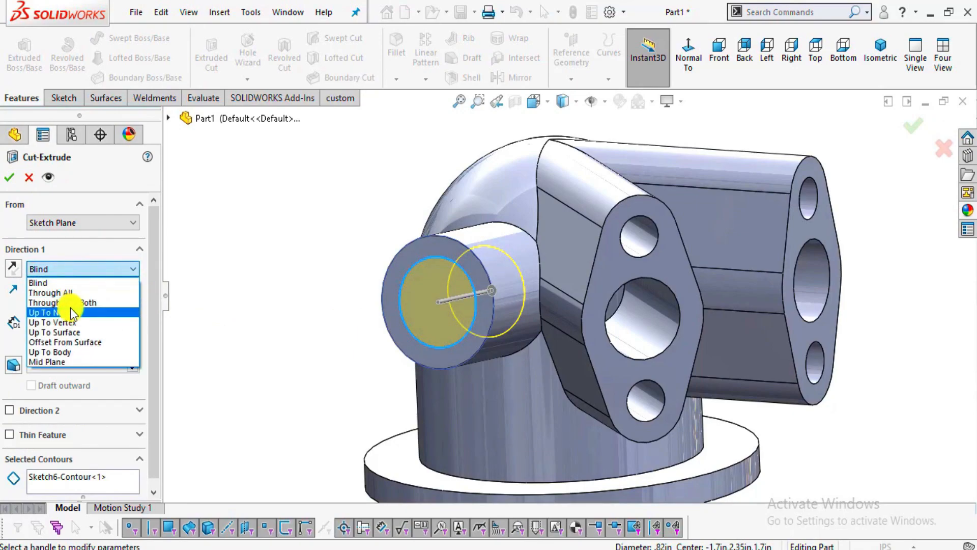
{"action": "left_click", "coordinate": [56, 311]}
{"action": "scroll", "coordinate": [558, 423], "scroll_direction": "up", "scroll_amount": 2}
{"action": "middle_click_drag", "start_coordinate": [559, 424], "coordinate": [530, 96]}
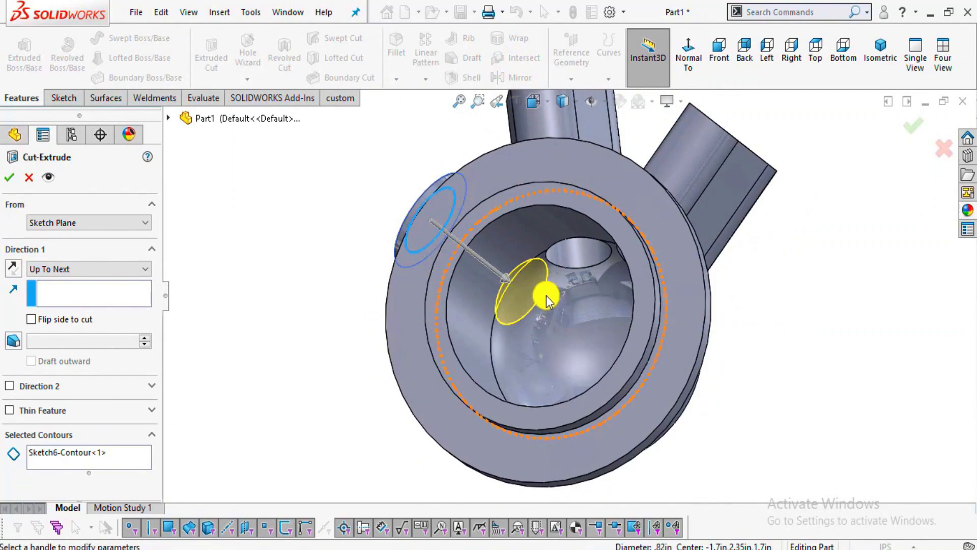
{"action": "scroll", "coordinate": [542, 292], "scroll_direction": "down", "scroll_amount": 3}
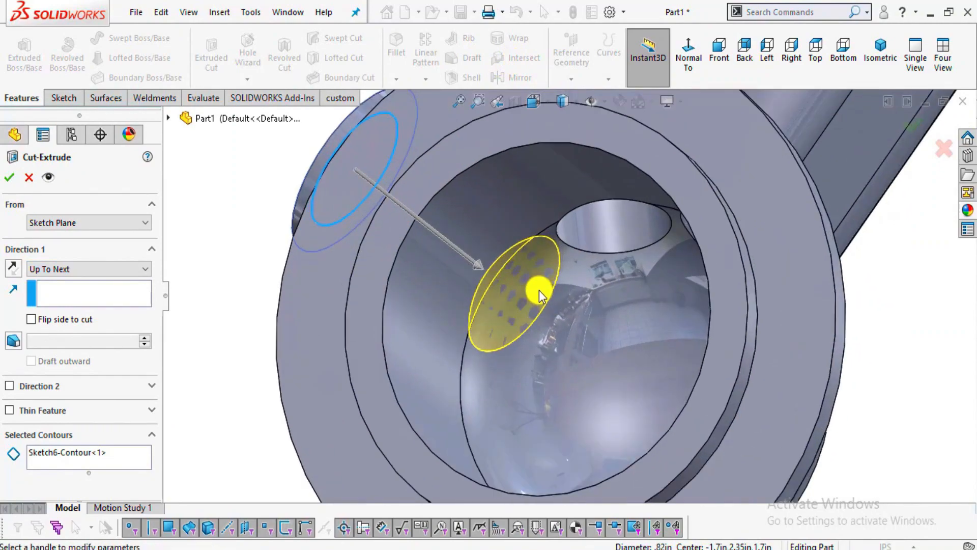
{"action": "left_click", "coordinate": [11, 178]}
{"action": "middle_click_drag", "start_coordinate": [569, 280], "coordinate": [517, 262]}
{"action": "scroll", "coordinate": [572, 266], "scroll_direction": "down", "scroll_amount": 2}
{"action": "key", "text": "Escape"}
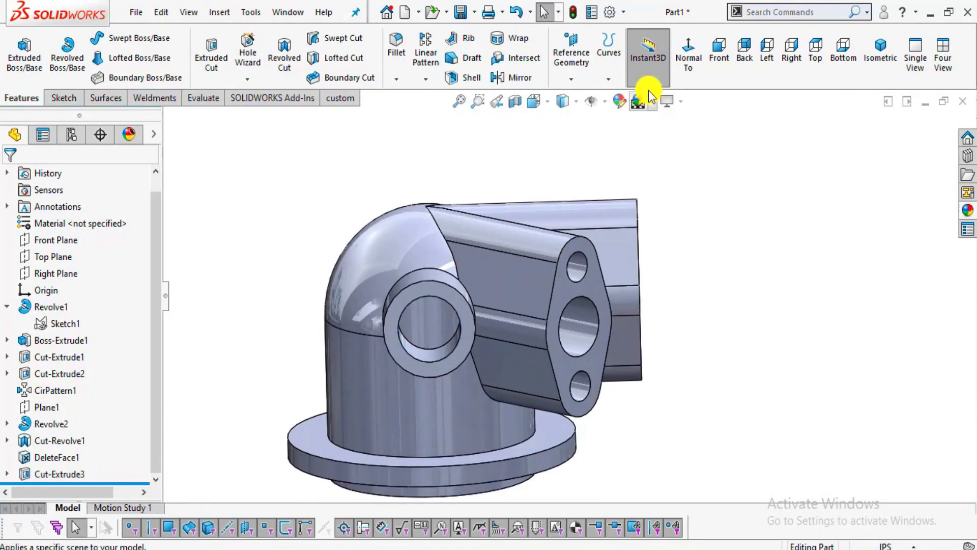
Apply a yellow colour appearance to the whole part
{"action": "left_click", "coordinate": [624, 98]}
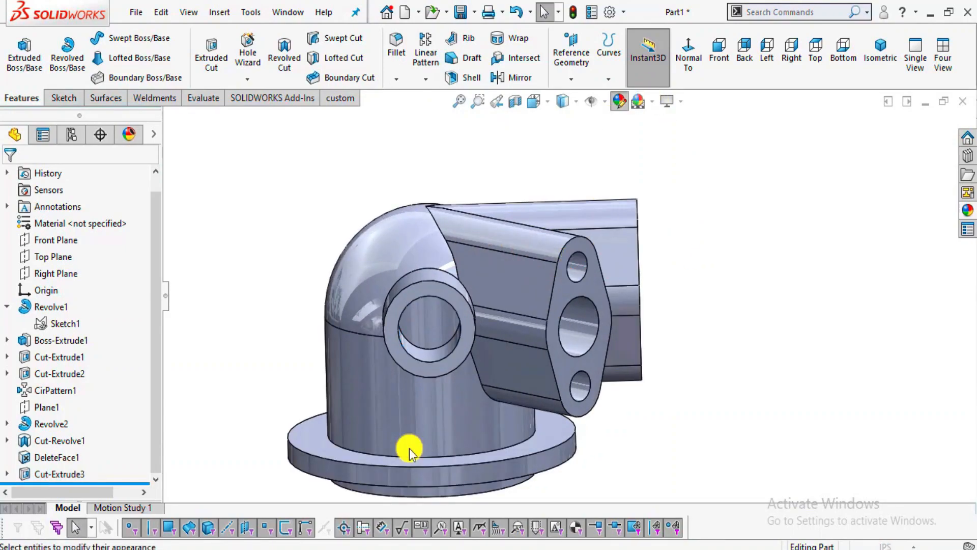
{"action": "left_click", "coordinate": [63, 488]}
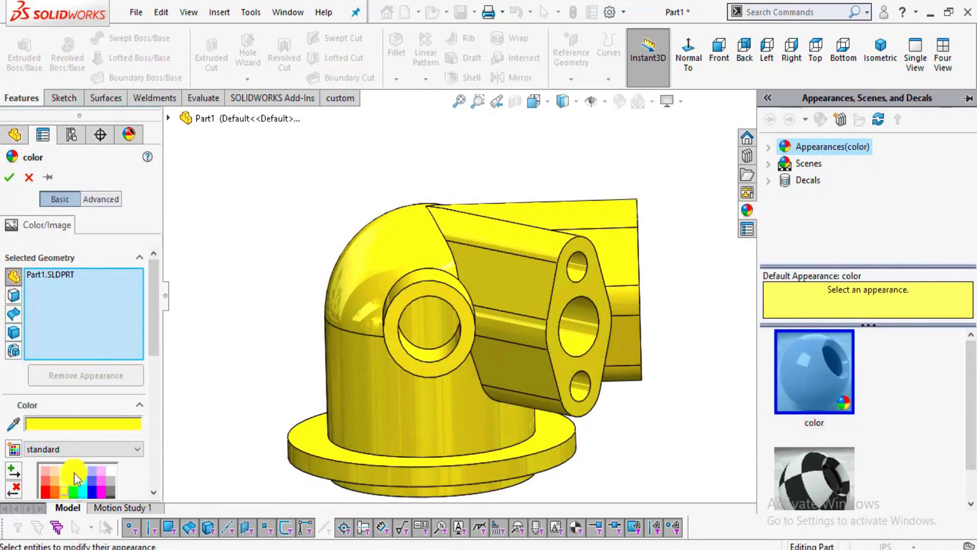
{"action": "left_click", "coordinate": [11, 177]}
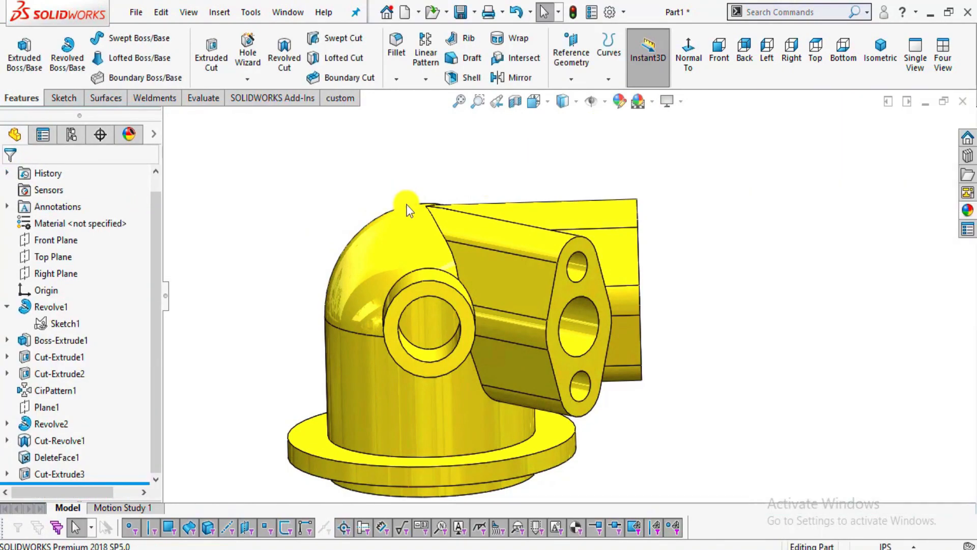
{"action": "middle_click_drag", "start_coordinate": [407, 205], "coordinate": [492, 324]}
{"action": "scroll", "coordinate": [492, 329], "scroll_direction": "down", "scroll_amount": 2}
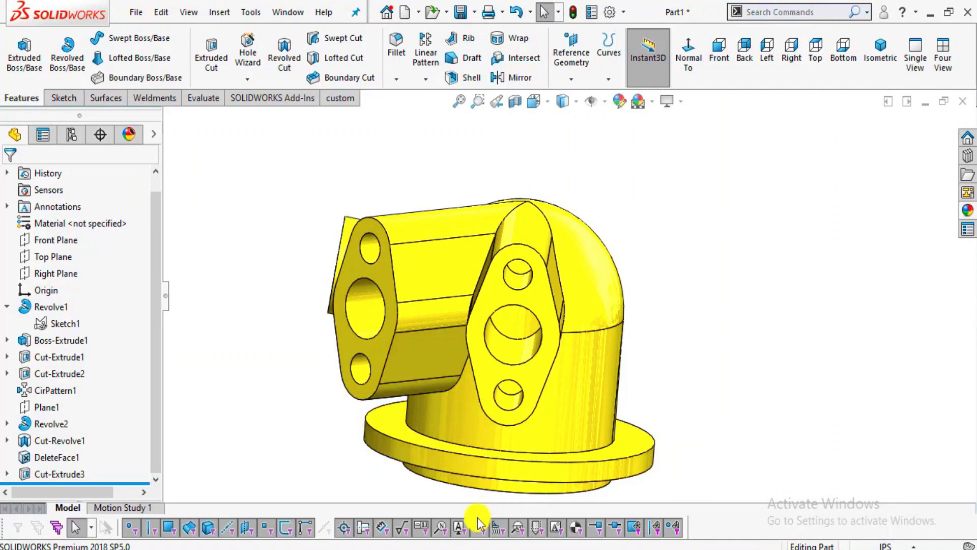
Switch to the reference drawing in Photos and examine its views and notes for the rounds' radius and location
{"action": "key", "text": "alt+Tab"}
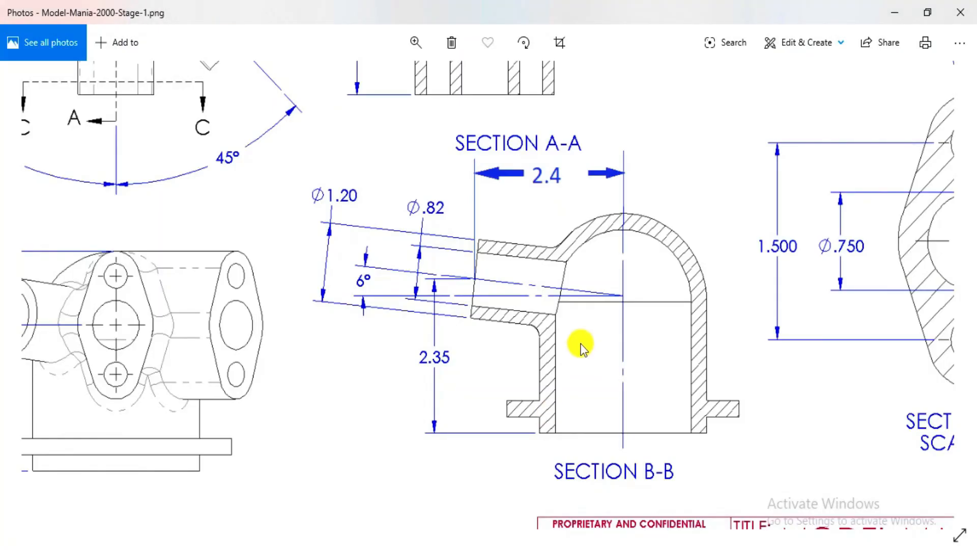
{"action": "scroll", "coordinate": [567, 322], "scroll_direction": "down", "scroll_amount": 5}
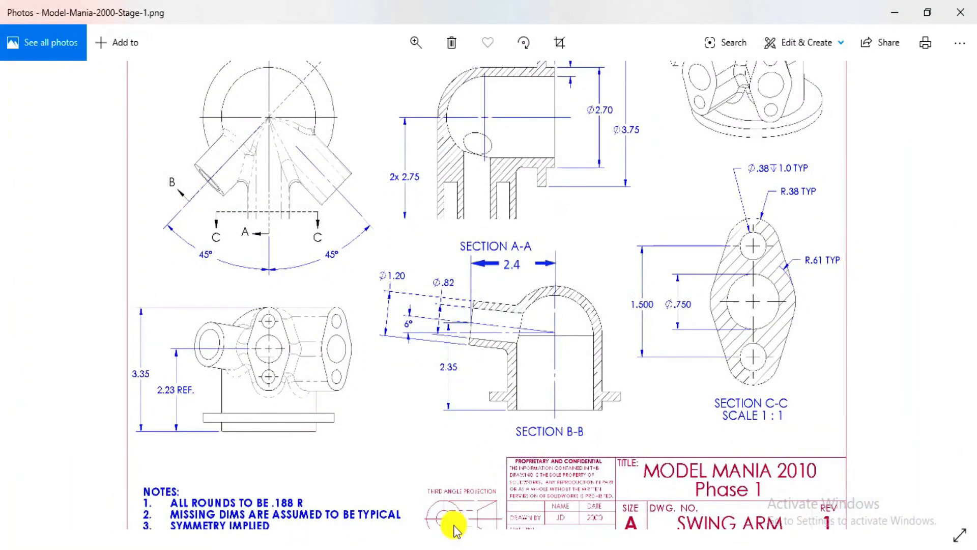
{"action": "left_click_drag", "start_coordinate": [659, 182], "coordinate": [649, 265]}
{"action": "scroll", "coordinate": [761, 119], "scroll_direction": "up", "scroll_amount": 2}
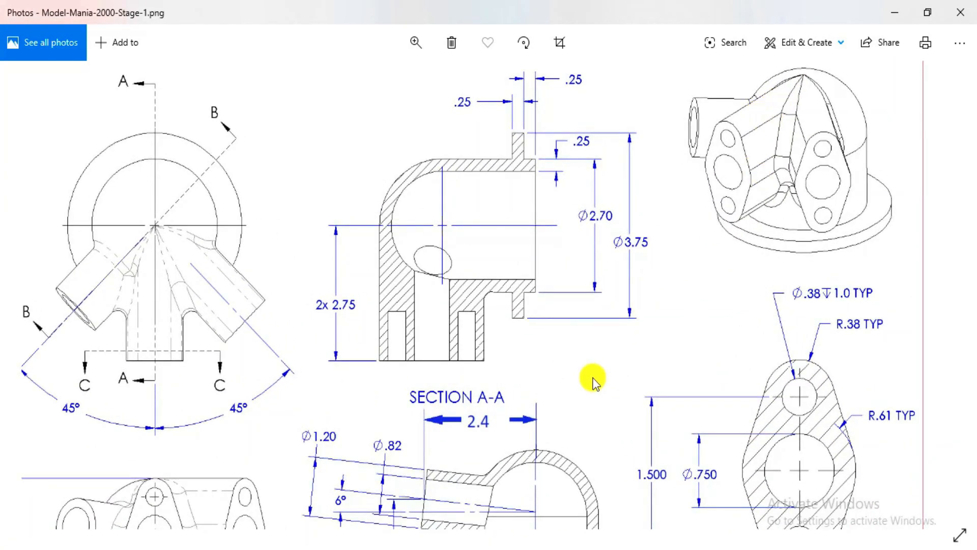
{"action": "left_click_drag", "start_coordinate": [595, 382], "coordinate": [618, 220]}
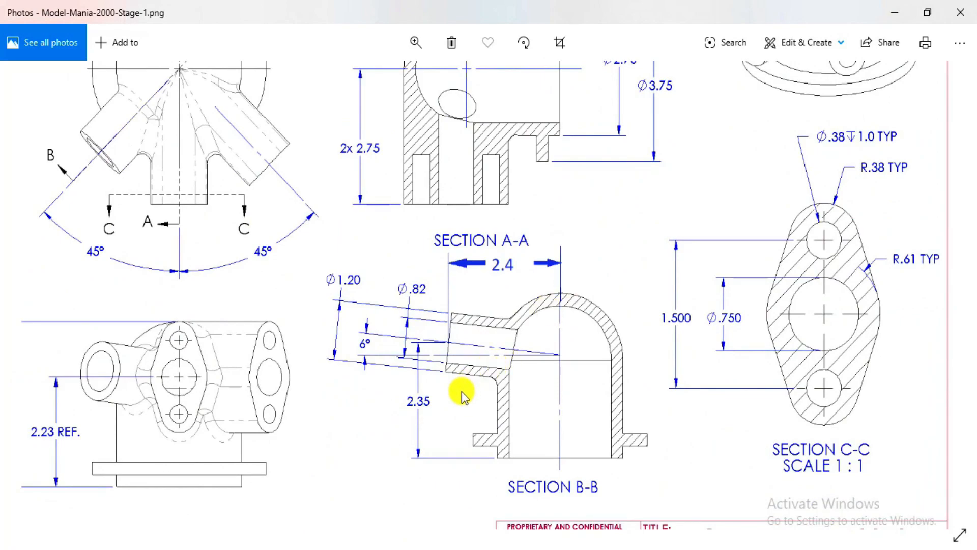
{"action": "left_click_drag", "start_coordinate": [487, 407], "coordinate": [572, 126]}
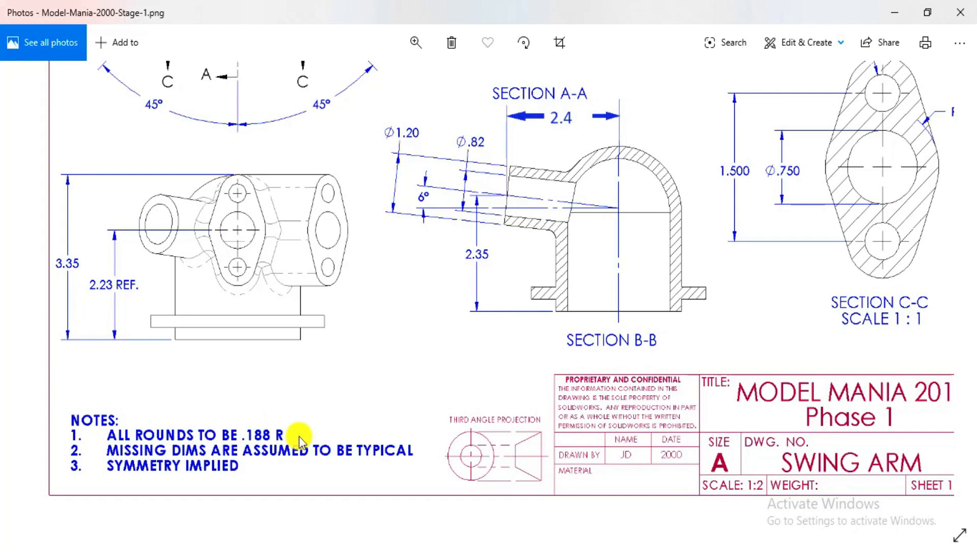
{"action": "left_click_drag", "start_coordinate": [410, 300], "coordinate": [338, 403]}
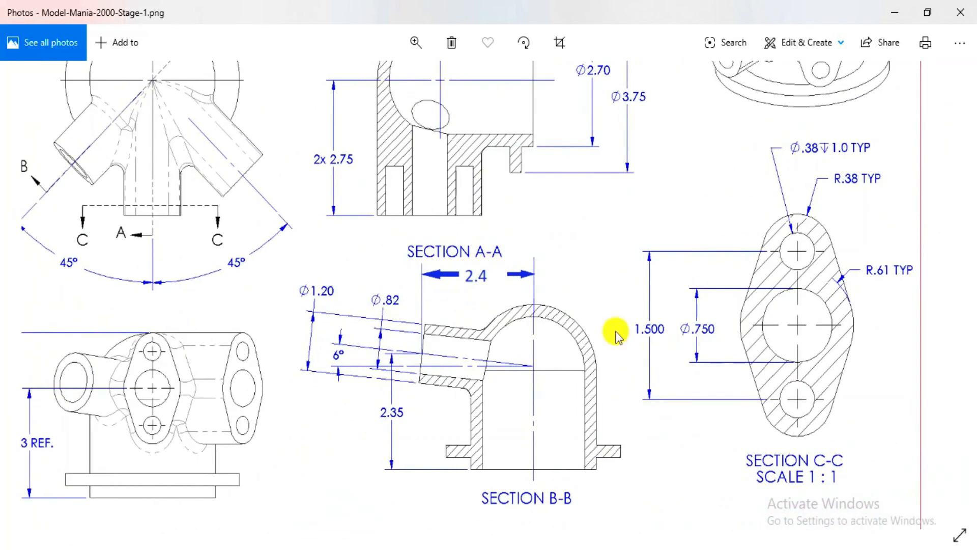
{"action": "left_click_drag", "start_coordinate": [802, 203], "coordinate": [789, 269]}
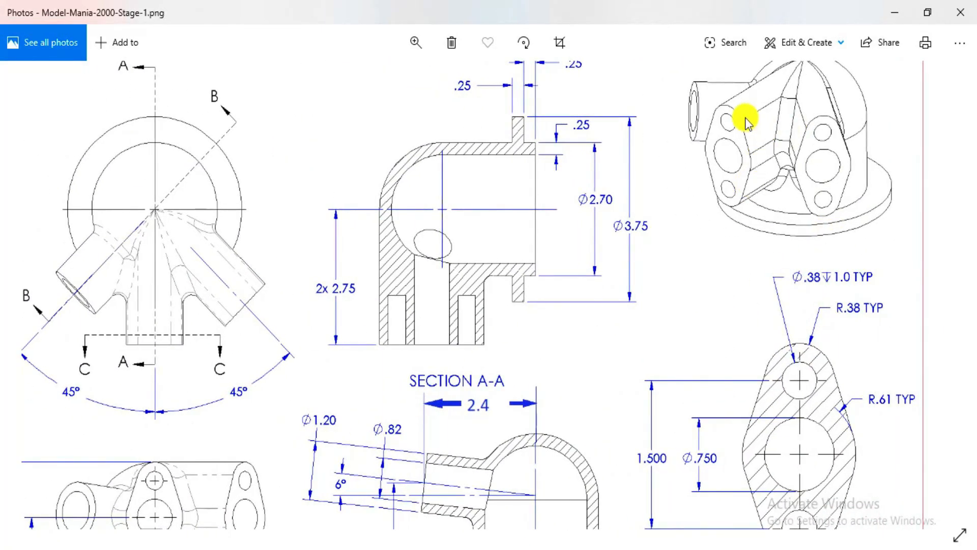
{"action": "mouse_move", "coordinate": [539, 365]}
{"action": "left_mouse_down"}
{"action": "mouse_move", "coordinate": [665, 24]}
{"action": "mouse_move", "coordinate": [572, 298]}
{"action": "mouse_move", "coordinate": [551, 402]}
{"action": "left_mouse_up"}
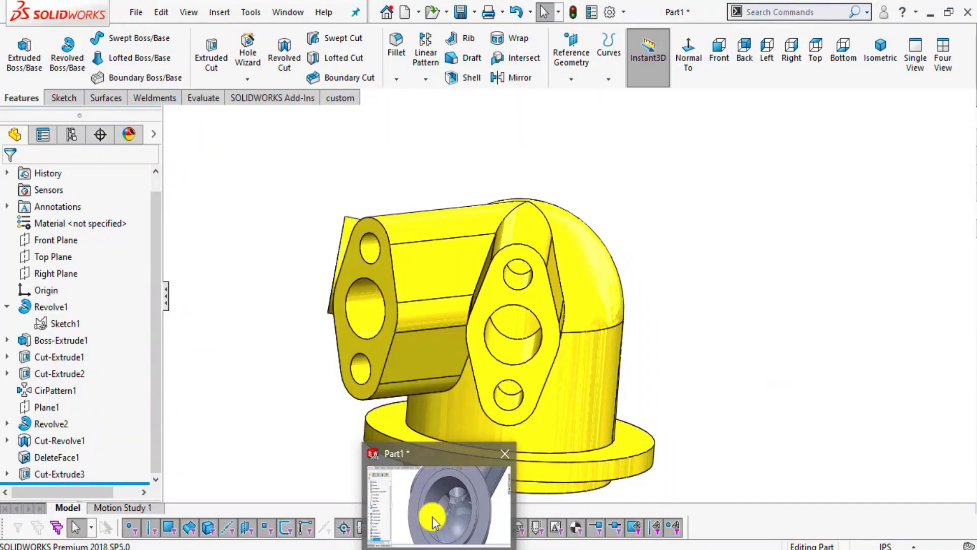
Back in SOLIDWORKS, set up a 0.188 in fillet on the edge between the two flanged branches and the front branch's lower junction with the body
{"action": "left_click", "coordinate": [432, 517]}
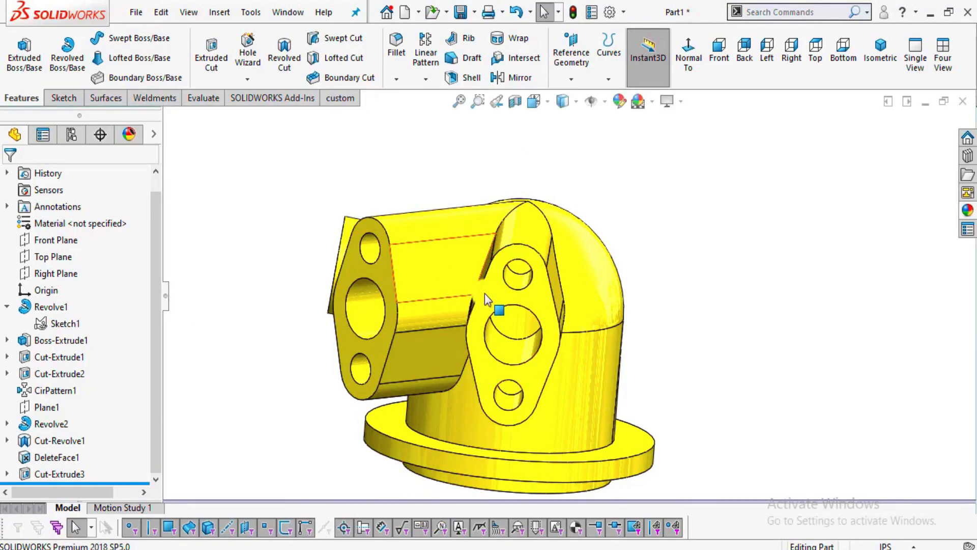
{"action": "middle_click_drag", "start_coordinate": [489, 301], "coordinate": [443, 281]}
{"action": "left_click", "coordinate": [402, 46]}
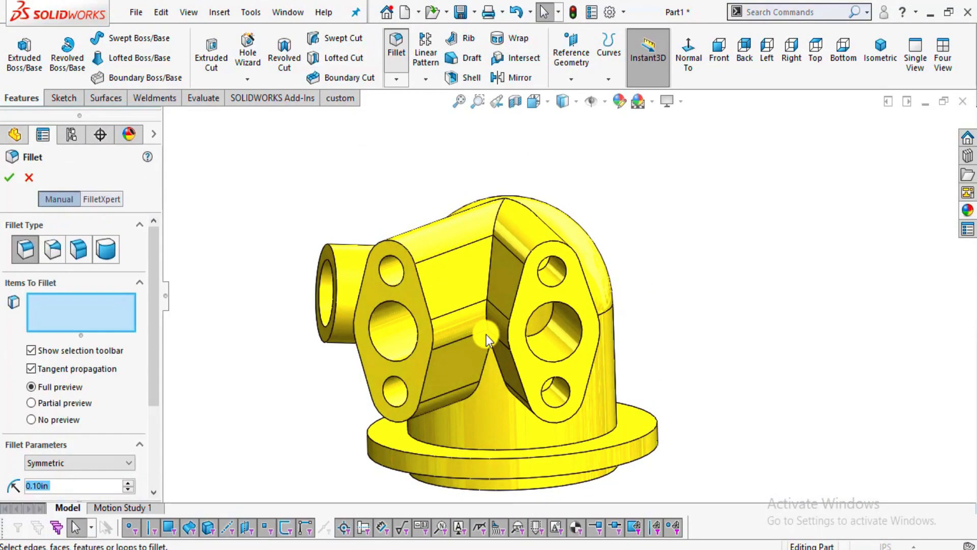
{"action": "scroll", "coordinate": [486, 334], "scroll_direction": "down", "scroll_amount": 5}
{"action": "middle_click_drag", "start_coordinate": [495, 322], "coordinate": [491, 268]}
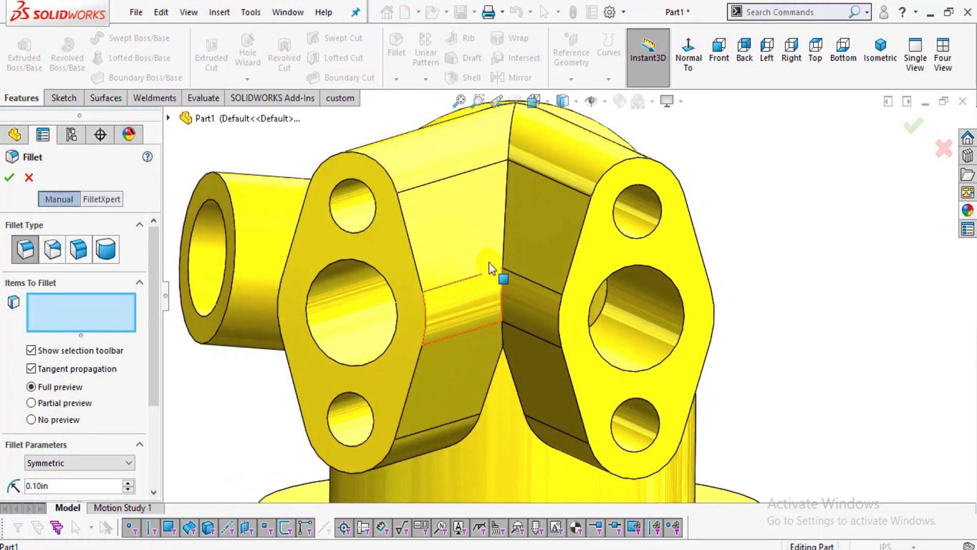
{"action": "left_click", "coordinate": [504, 230]}
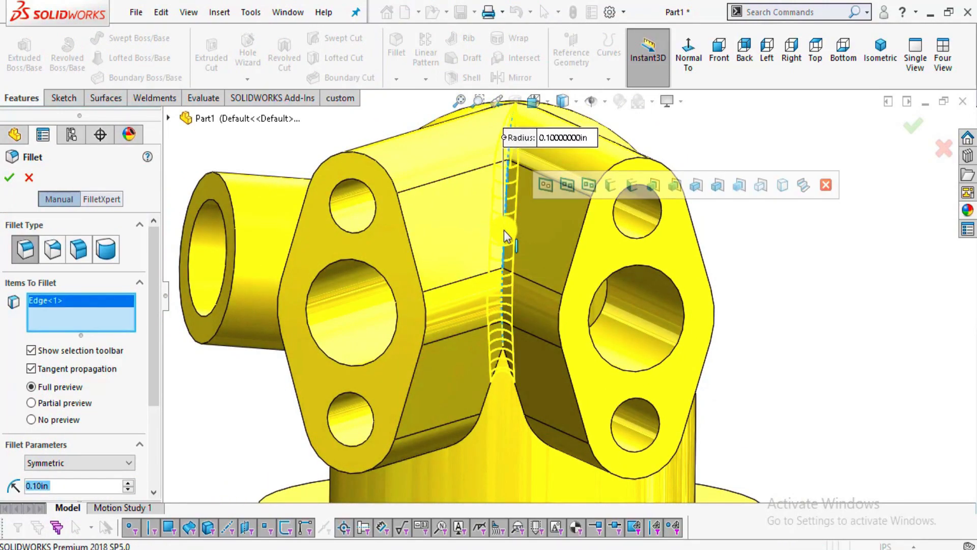
{"action": "type", "text": "0"}
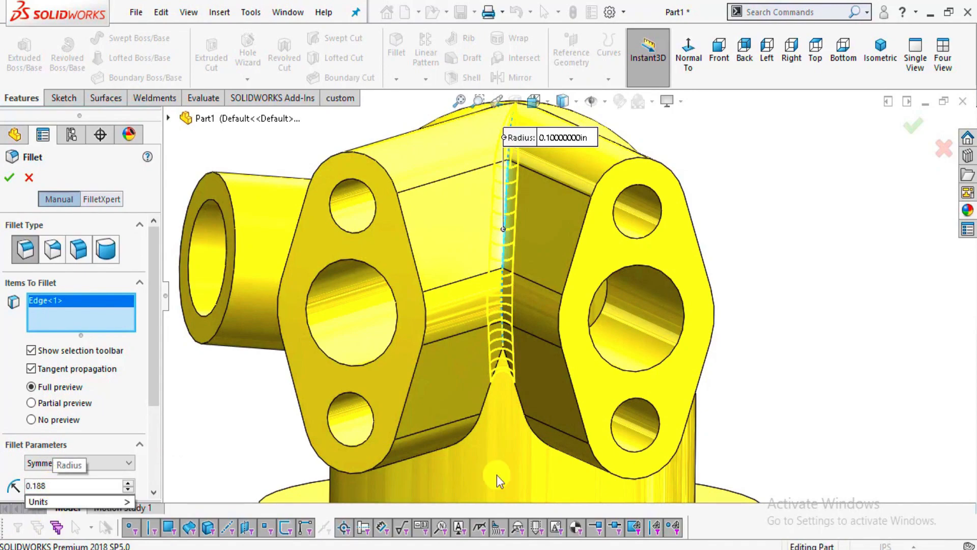
{"action": "left_click", "coordinate": [489, 393]}
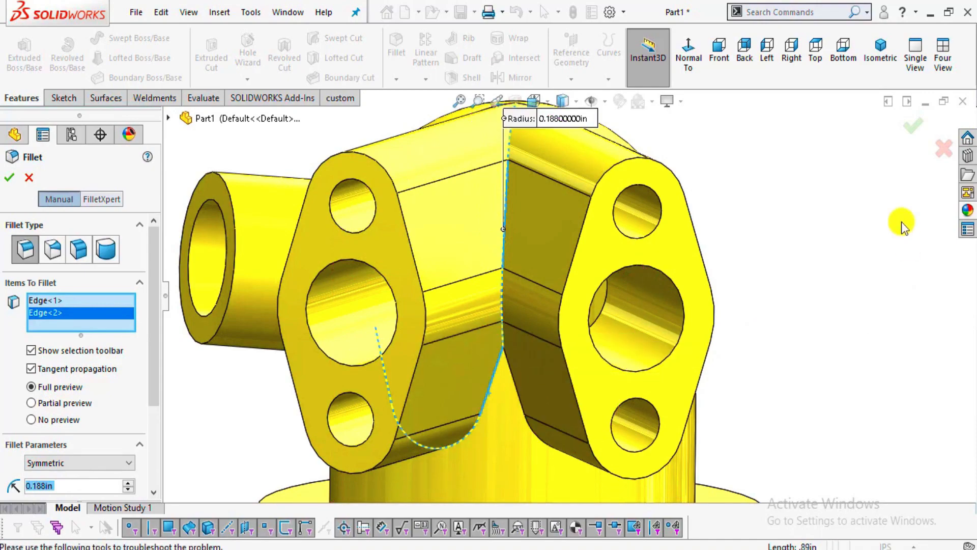
Add the front flanged branch's junction edges with the dome and angled branch, plus another underside edge at the body, to the fillet
{"action": "middle_click_drag", "start_coordinate": [810, 255], "coordinate": [454, 295]}
{"action": "middle_click_drag", "start_coordinate": [468, 394], "coordinate": [465, 410]}
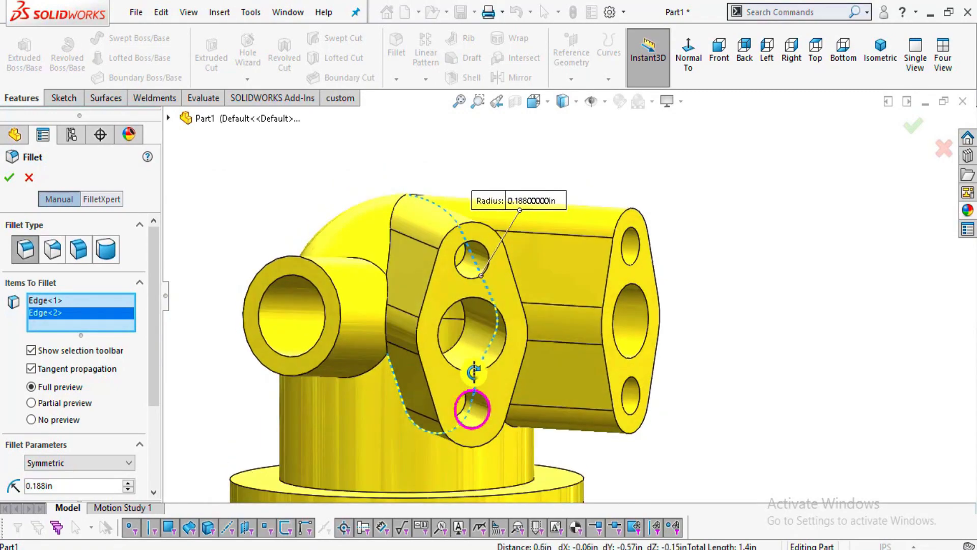
{"action": "left_click", "coordinate": [392, 234]}
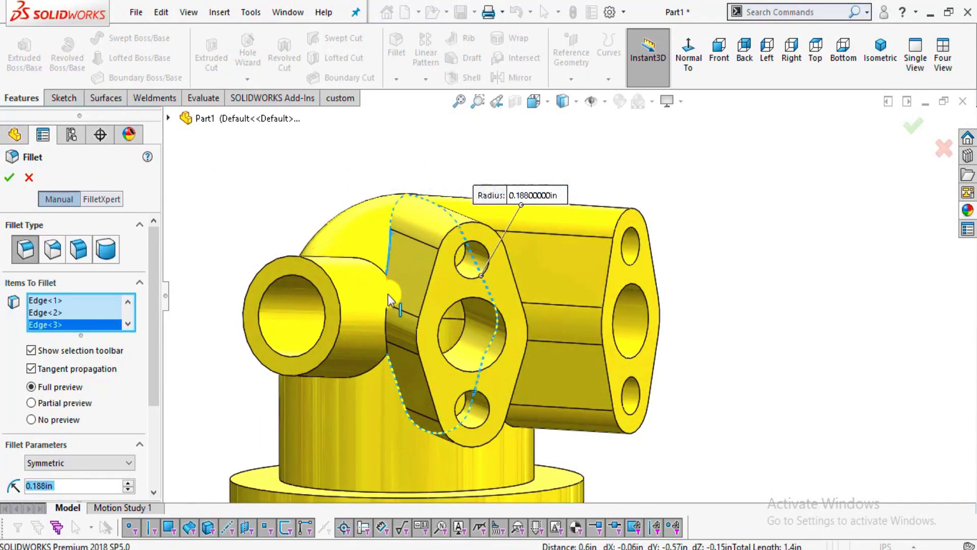
{"action": "left_click", "coordinate": [387, 318]}
{"action": "left_click", "coordinate": [535, 349]}
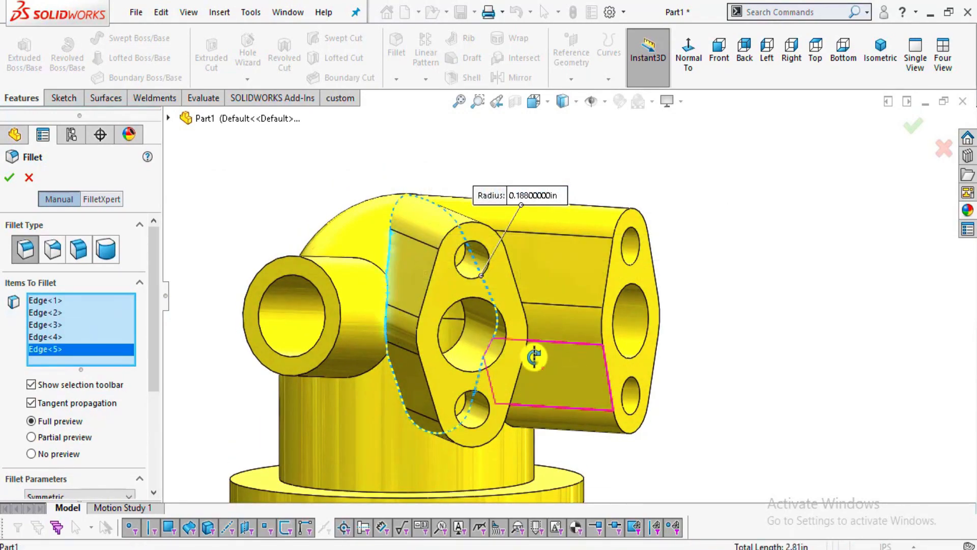
{"action": "middle_click_drag", "start_coordinate": [534, 349], "coordinate": [517, 355]}
{"action": "left_click", "coordinate": [506, 410]}
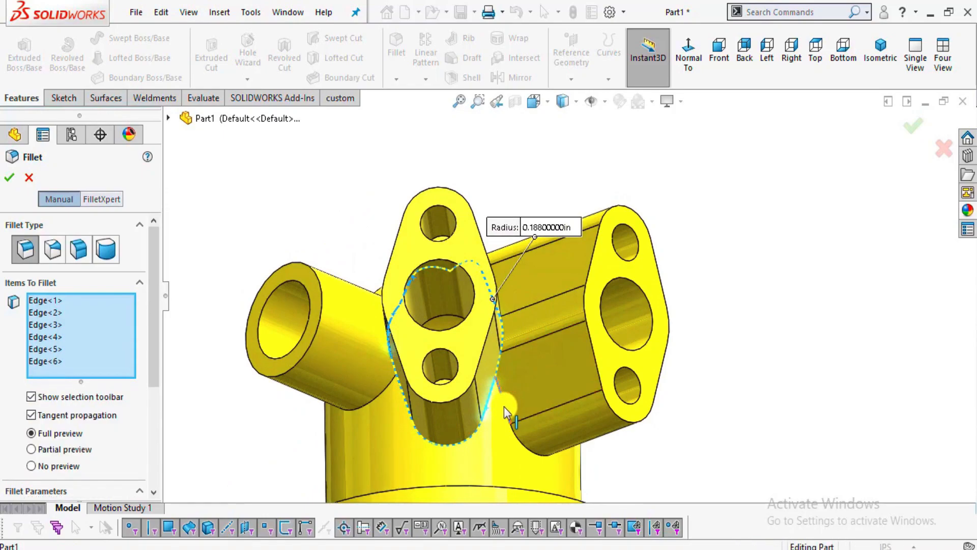
Add the lower junction edge between the round angled branch and the cylindrical body to the fillet
{"action": "middle_click_drag", "start_coordinate": [726, 257], "coordinate": [643, 311]}
{"action": "scroll", "coordinate": [738, 259], "scroll_direction": "down", "scroll_amount": 3}
{"action": "middle_click_drag", "start_coordinate": [737, 258], "coordinate": [475, 433]}
{"action": "scroll", "coordinate": [736, 305], "scroll_direction": "up", "scroll_amount": 4}
{"action": "left_click", "coordinate": [573, 406]}
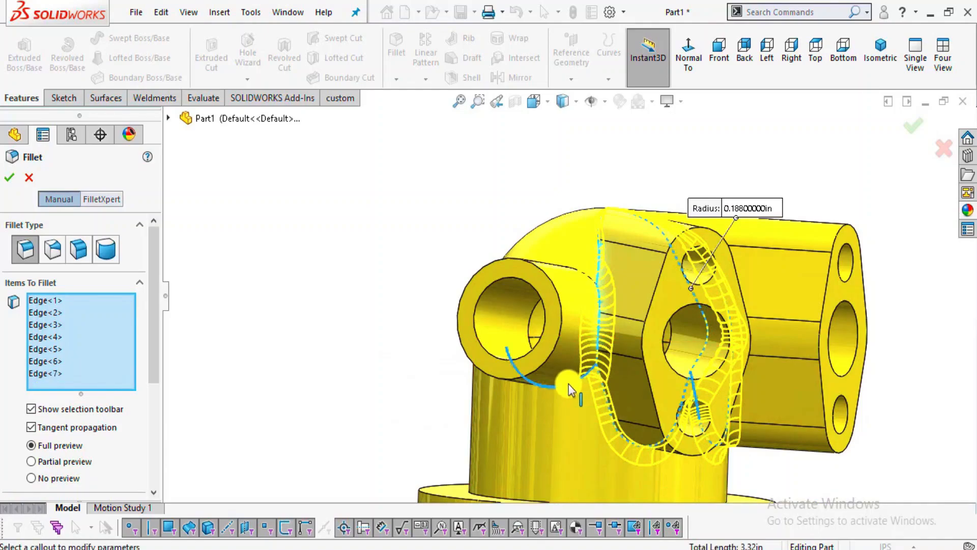
Add the front flanged branch's junction edge near the dome's apex and create the 0.188 in fillet
{"action": "middle_click_drag", "start_coordinate": [573, 407], "coordinate": [563, 322]}
{"action": "middle_click_drag", "start_coordinate": [549, 232], "coordinate": [585, 349]}
{"action": "scroll", "coordinate": [627, 196], "scroll_direction": "down", "scroll_amount": 6}
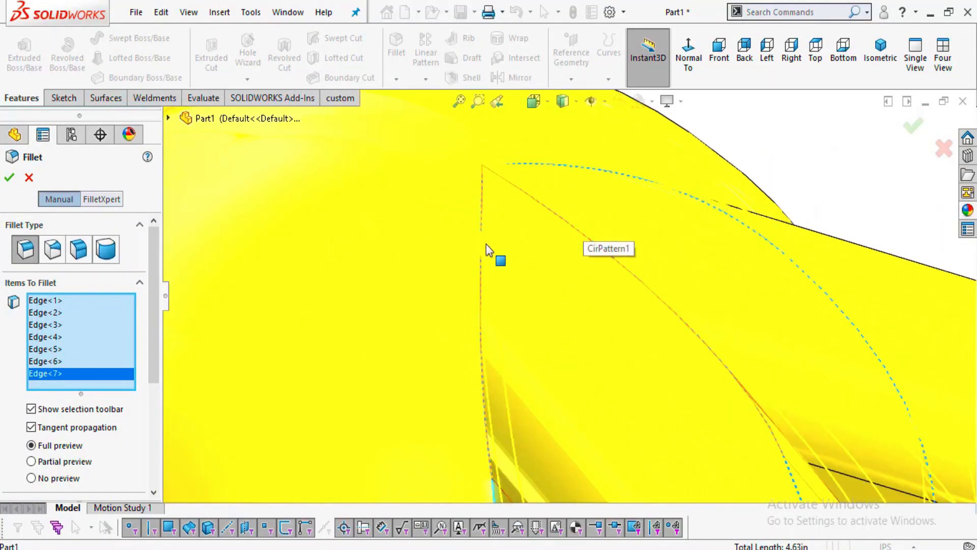
{"action": "left_click", "coordinate": [483, 244]}
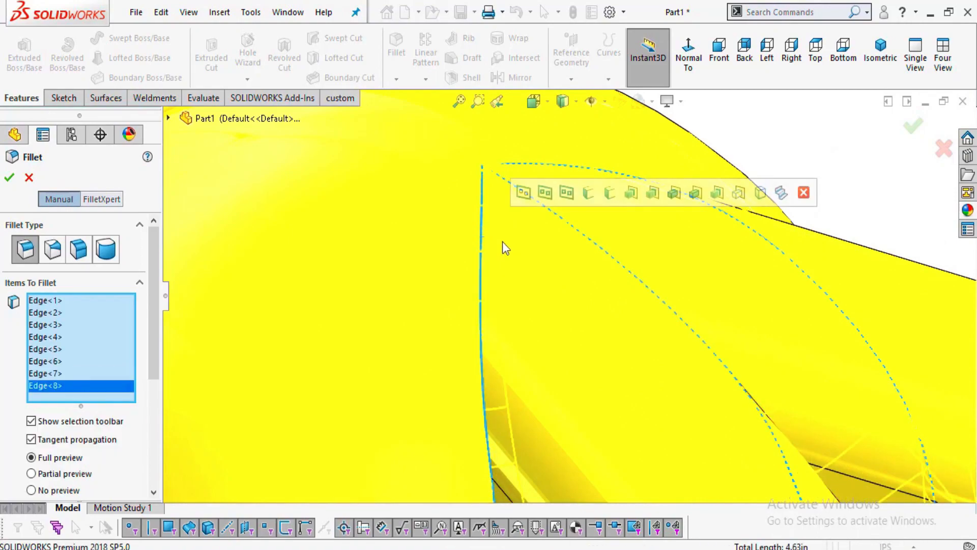
{"action": "scroll", "coordinate": [509, 252], "scroll_direction": "up", "scroll_amount": 8}
{"action": "middle_click_drag", "start_coordinate": [560, 270], "coordinate": [705, 412]}
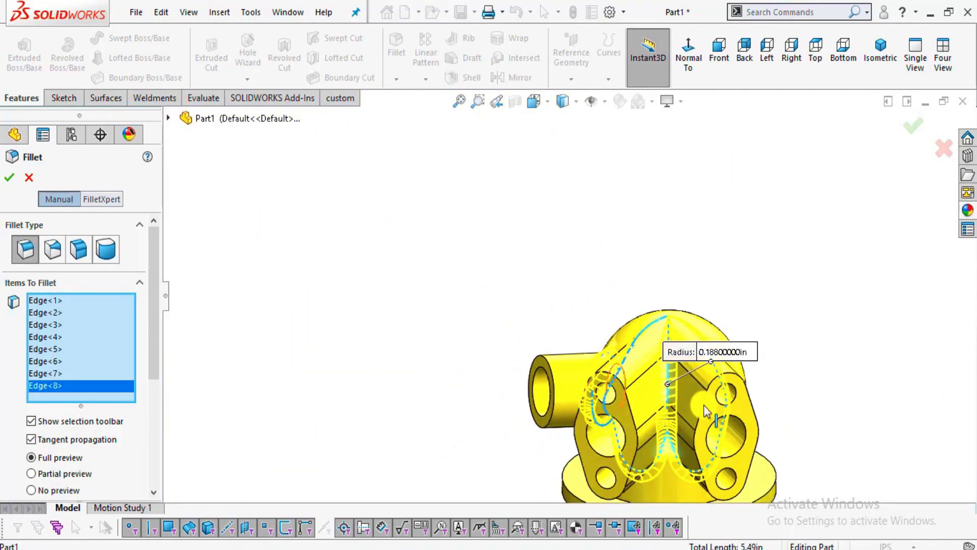
{"action": "scroll", "coordinate": [704, 411], "scroll_direction": "down", "scroll_amount": 5}
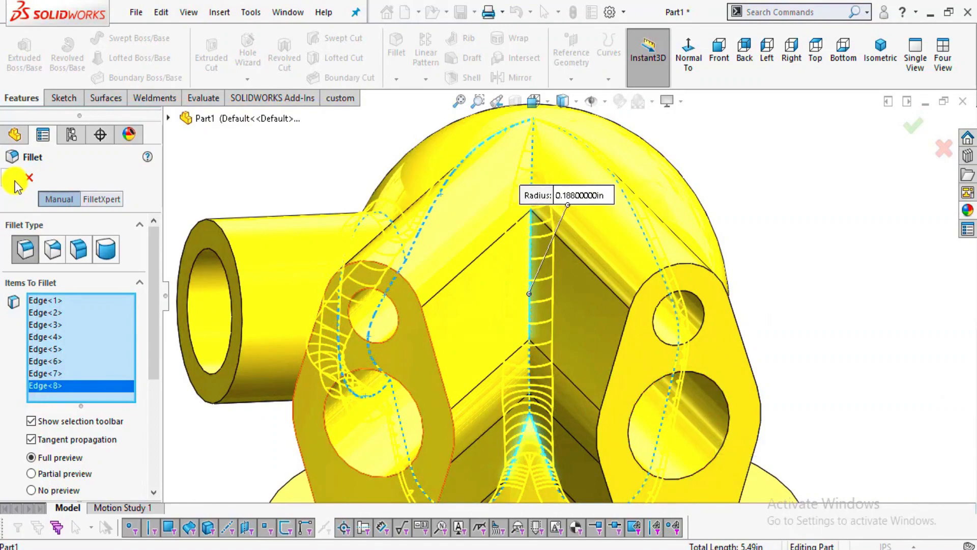
{"action": "left_click", "coordinate": [17, 184]}
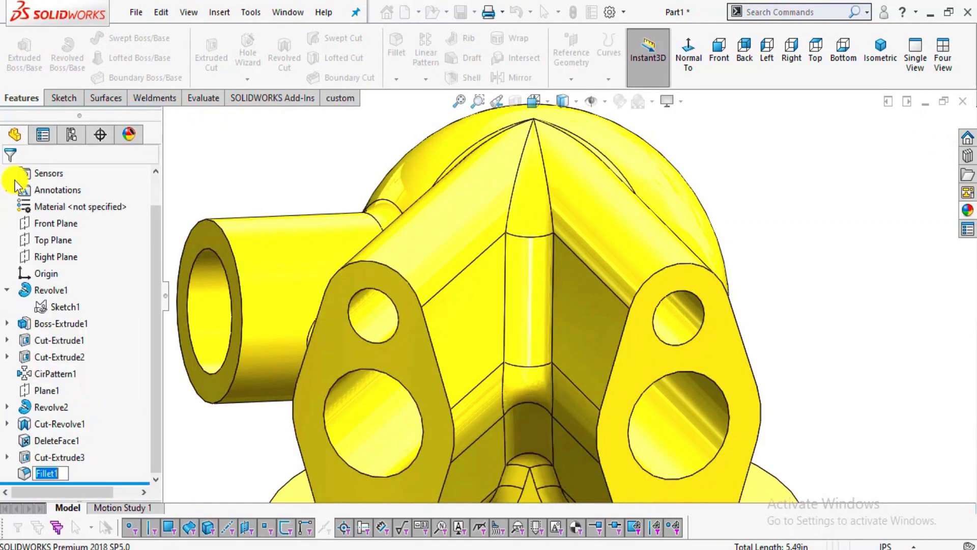
Apply a red colour appearance to the new fillet feature
{"action": "middle_click_drag", "start_coordinate": [604, 369], "coordinate": [606, 321]}
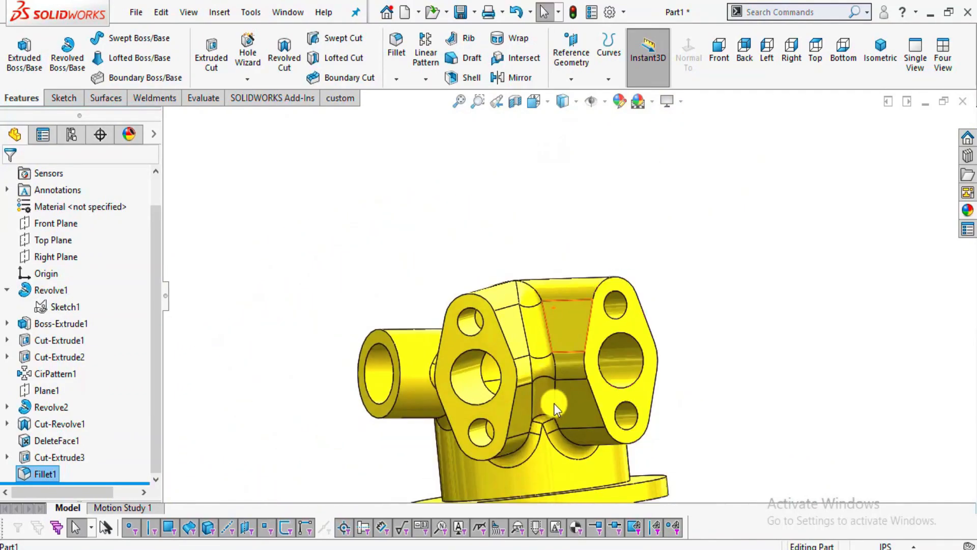
{"action": "middle_click_drag", "start_coordinate": [553, 403], "coordinate": [539, 331]}
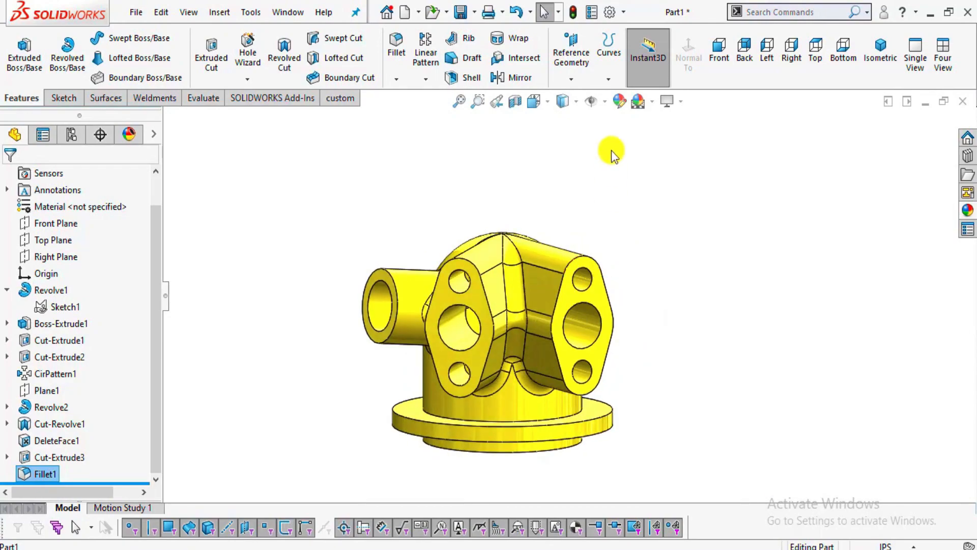
{"action": "left_click", "coordinate": [619, 106]}
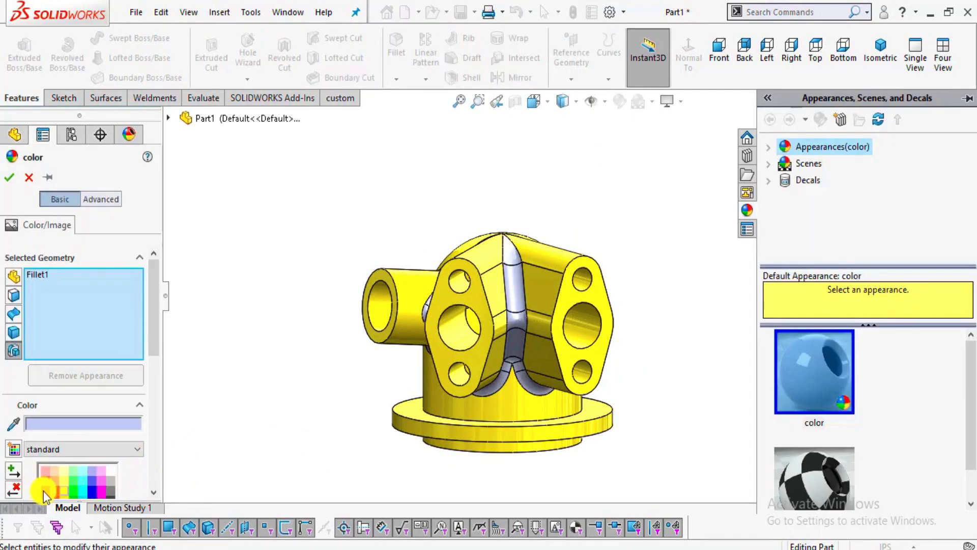
{"action": "right_click", "coordinate": [86, 330]}
{"action": "left_click", "coordinate": [247, 443]}
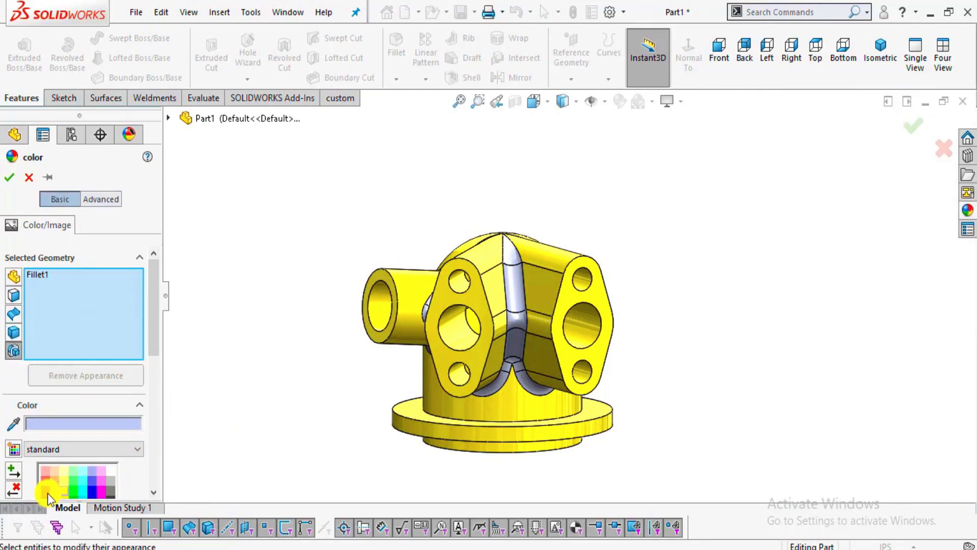
{"action": "left_click", "coordinate": [49, 490]}
{"action": "left_click", "coordinate": [11, 179]}
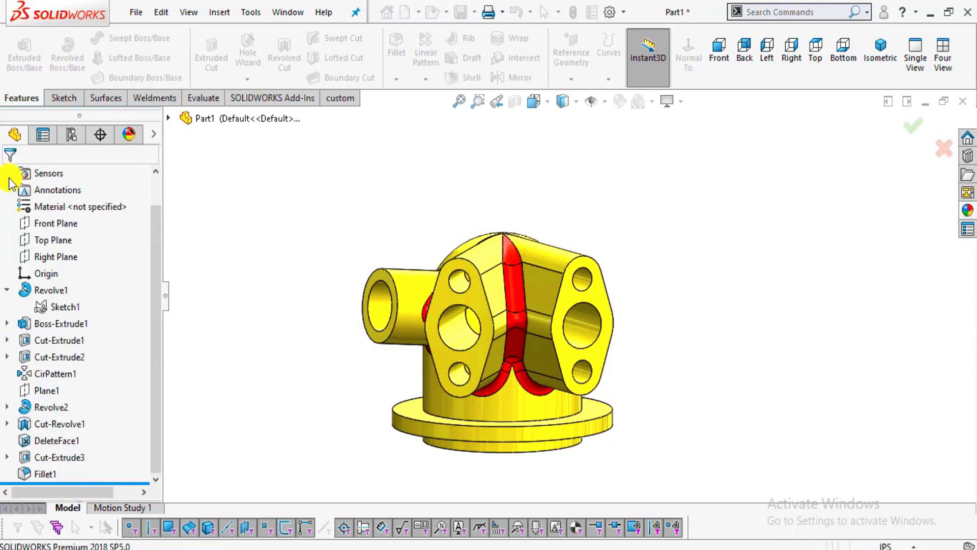
Inspect the red fillets around the flanged and angled branch junctions
{"action": "scroll", "coordinate": [661, 375], "scroll_direction": "down", "scroll_amount": 3}
{"action": "middle_click_drag", "start_coordinate": [514, 348], "coordinate": [537, 358]}
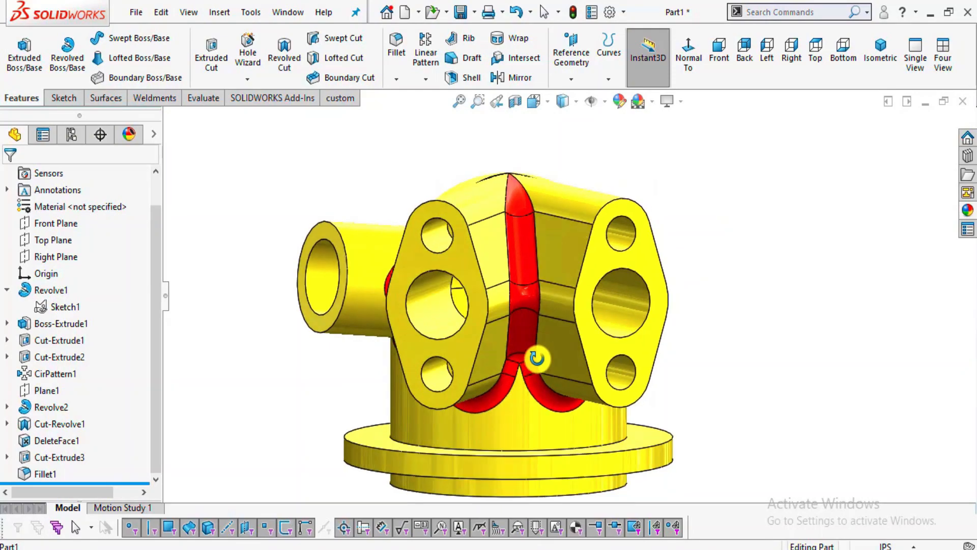
{"action": "scroll", "coordinate": [549, 357], "scroll_direction": "up", "scroll_amount": 2}
{"action": "scroll", "coordinate": [555, 351], "scroll_direction": "down", "scroll_amount": 3}
{"action": "scroll", "coordinate": [540, 257], "scroll_direction": "up", "scroll_amount": 1}
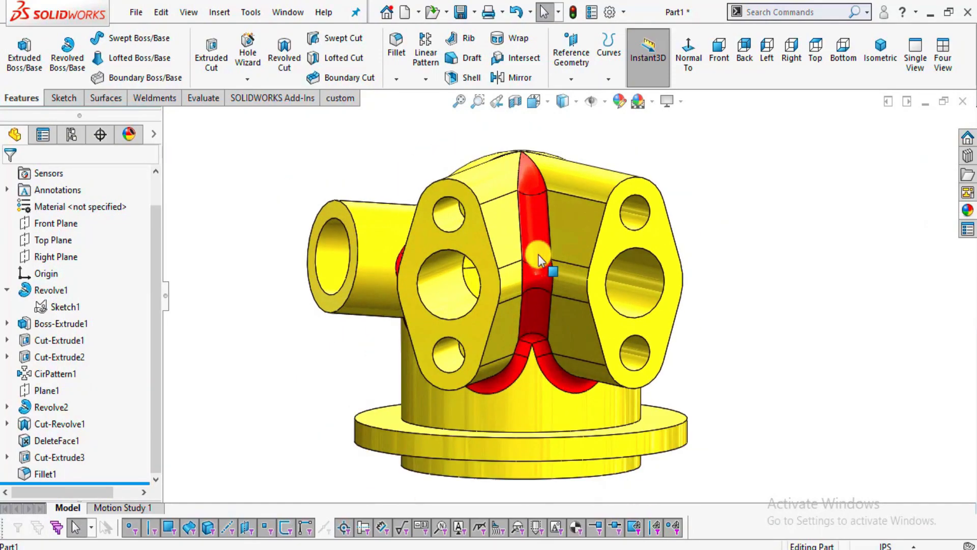
{"action": "scroll", "coordinate": [584, 245], "scroll_direction": "up", "scroll_amount": 1}
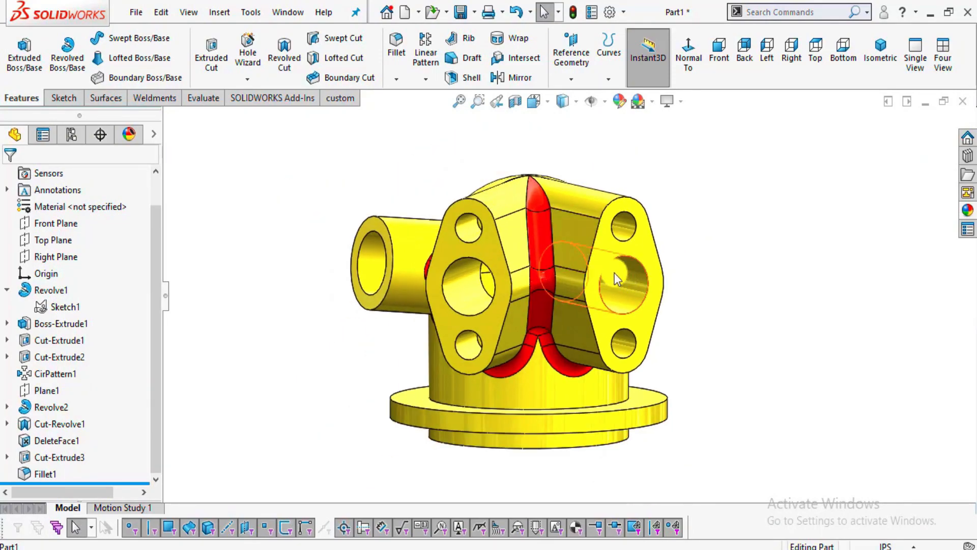
{"action": "scroll", "coordinate": [652, 280], "scroll_direction": "down", "scroll_amount": 1}
{"action": "scroll", "coordinate": [664, 307], "scroll_direction": "up", "scroll_amount": 1}
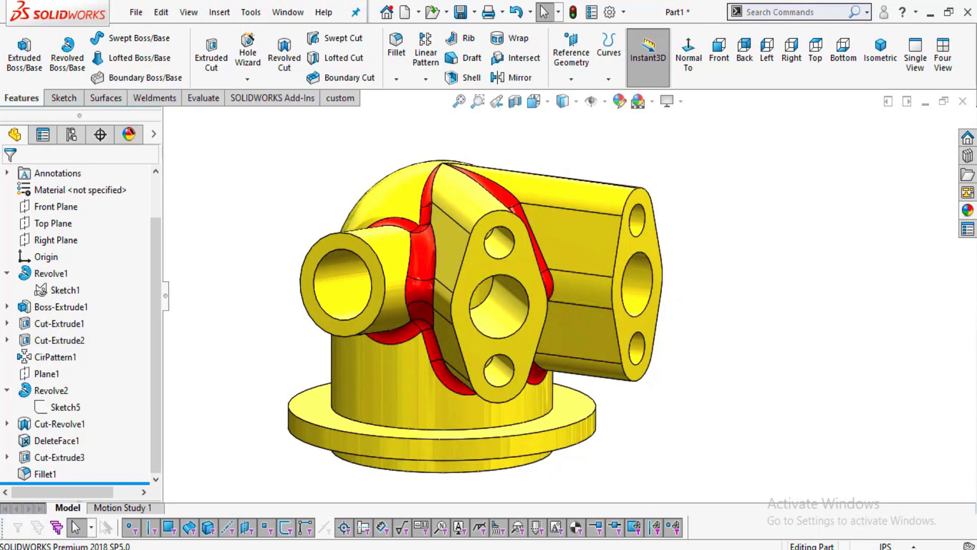
Switch to the Model-Mania-2000-Stage-2 drawing in Photos and examine its views, notes and dimensions for design changes
{"action": "left_click", "coordinate": [447, 506]}
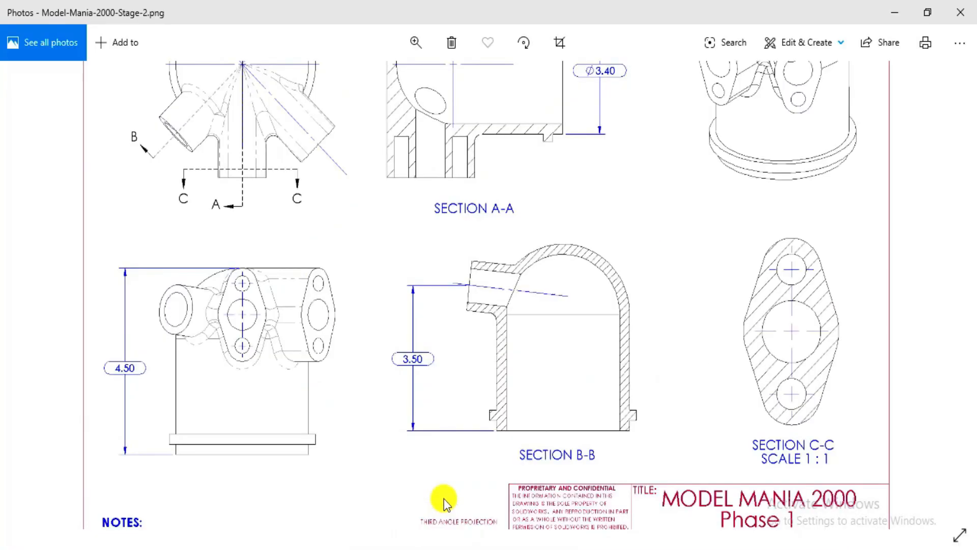
{"action": "left_click_drag", "start_coordinate": [471, 349], "coordinate": [449, 267]}
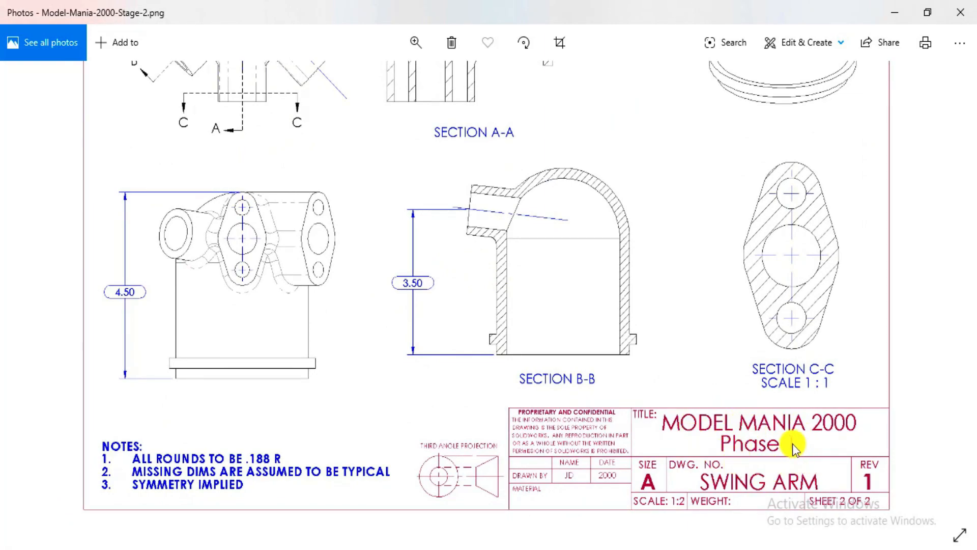
{"action": "scroll", "coordinate": [601, 297], "scroll_direction": "down", "scroll_amount": 2}
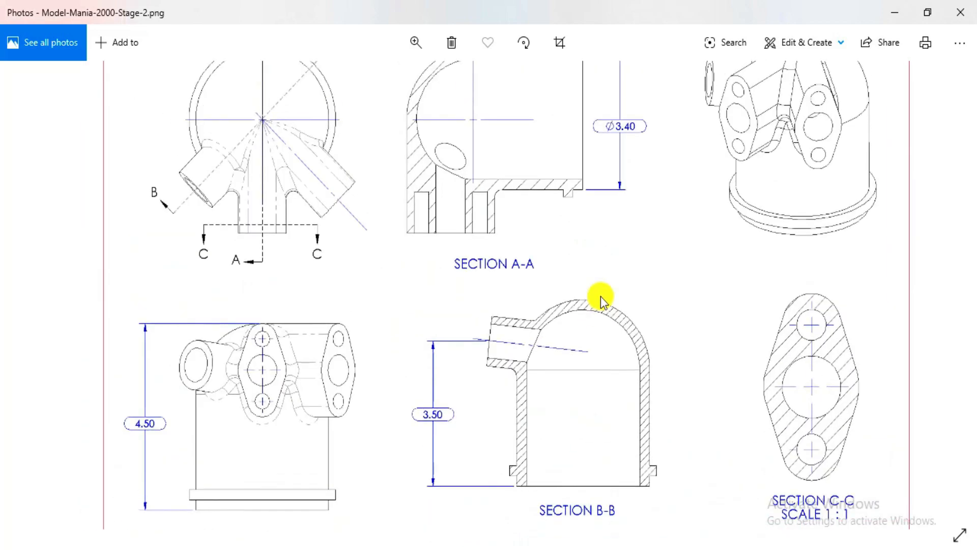
{"action": "scroll", "coordinate": [595, 282], "scroll_direction": "down", "scroll_amount": 2}
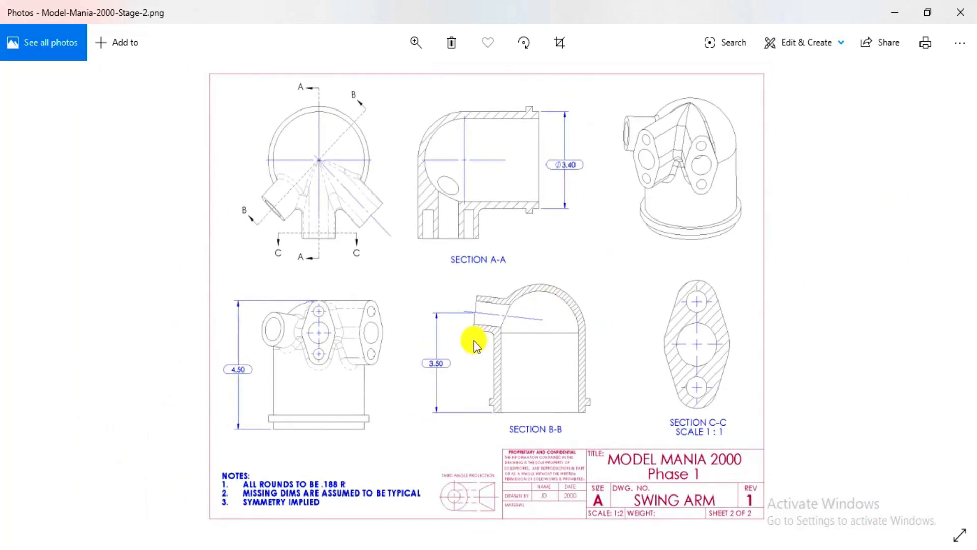
{"action": "scroll", "coordinate": [473, 342], "scroll_direction": "up", "scroll_amount": 2}
{"action": "scroll", "coordinate": [677, 213], "scroll_direction": "up", "scroll_amount": 1}
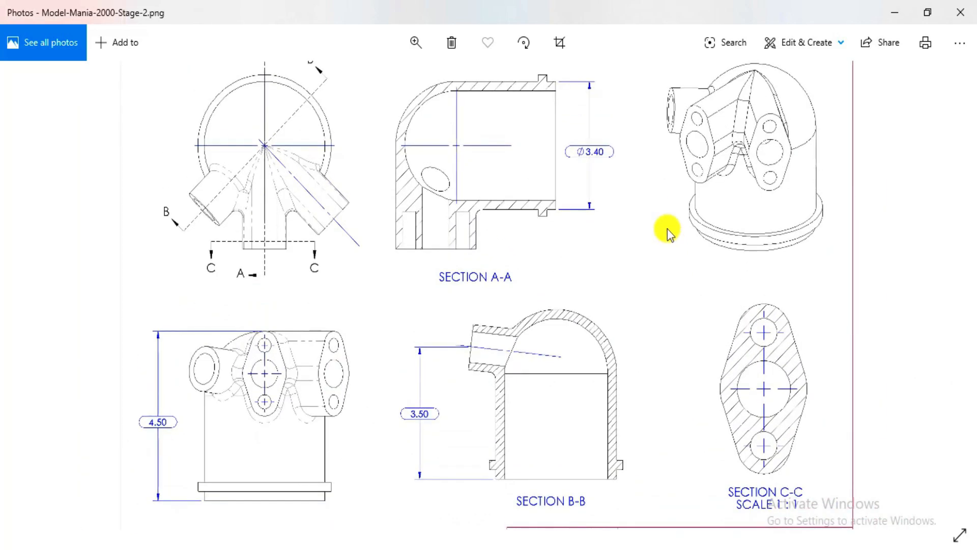
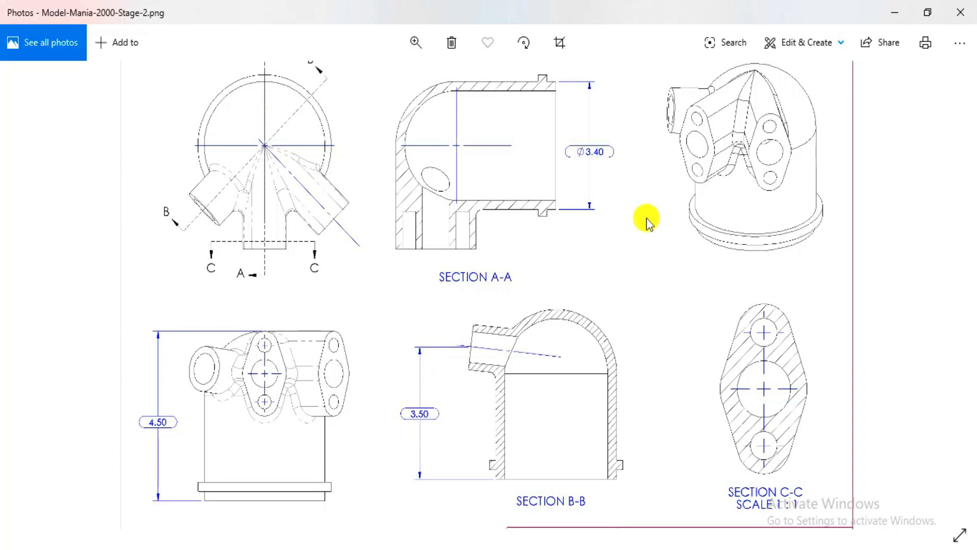
{"action": "left_click_drag", "start_coordinate": [551, 338], "coordinate": [558, 282]}
{"action": "scroll", "coordinate": [558, 281], "scroll_direction": "up", "scroll_amount": 2}
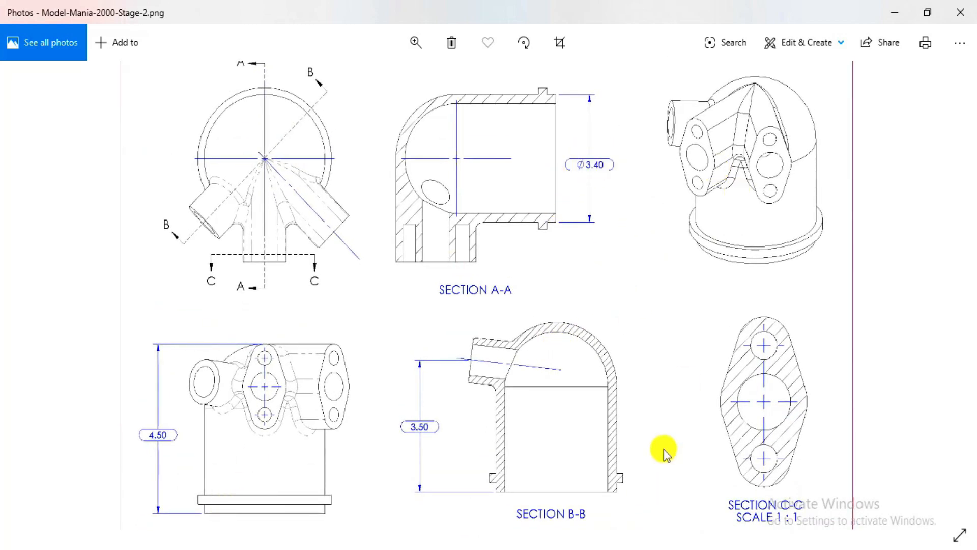
{"action": "scroll", "coordinate": [654, 419], "scroll_direction": "down", "scroll_amount": 4}
{"action": "scroll", "coordinate": [636, 381], "scroll_direction": "up", "scroll_amount": 4}
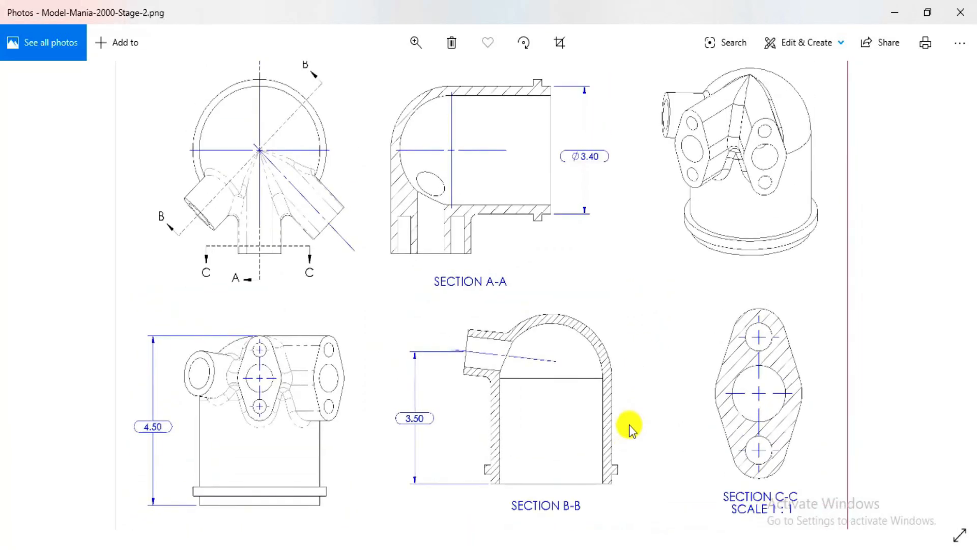
Back in SOLIDWORKS, roll the model back to just after the base revolve and open its profile sketch for editing
{"action": "key", "text": "alt+Tab"}
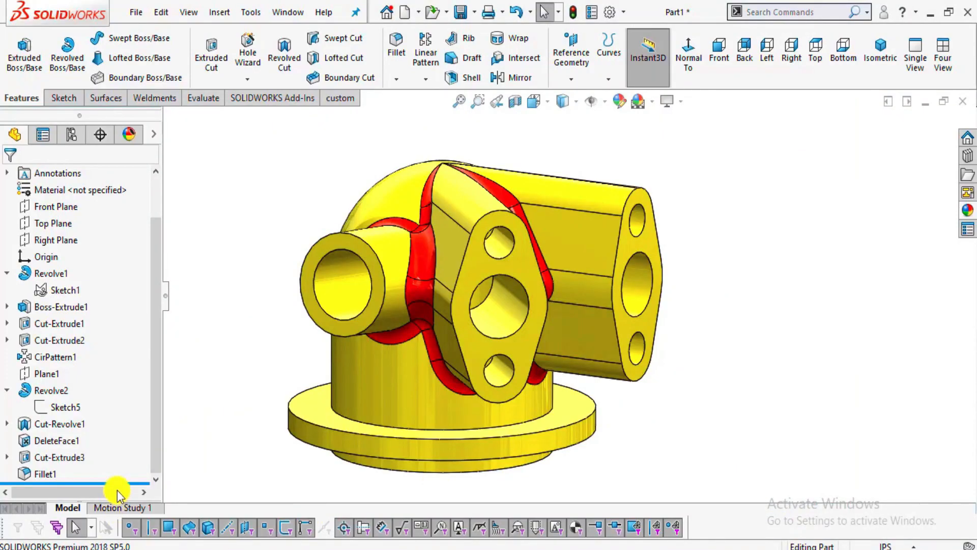
{"action": "mouse_move", "coordinate": [119, 482]}
{"action": "left_mouse_down"}
{"action": "mouse_move", "coordinate": [134, 301]}
{"action": "mouse_move", "coordinate": [146, 298]}
{"action": "left_mouse_up"}
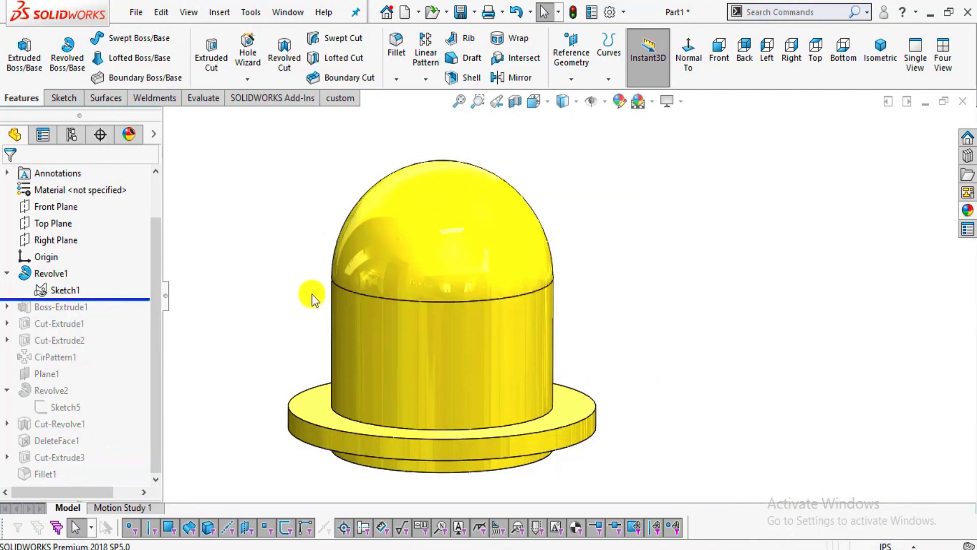
{"action": "key", "text": "f"}
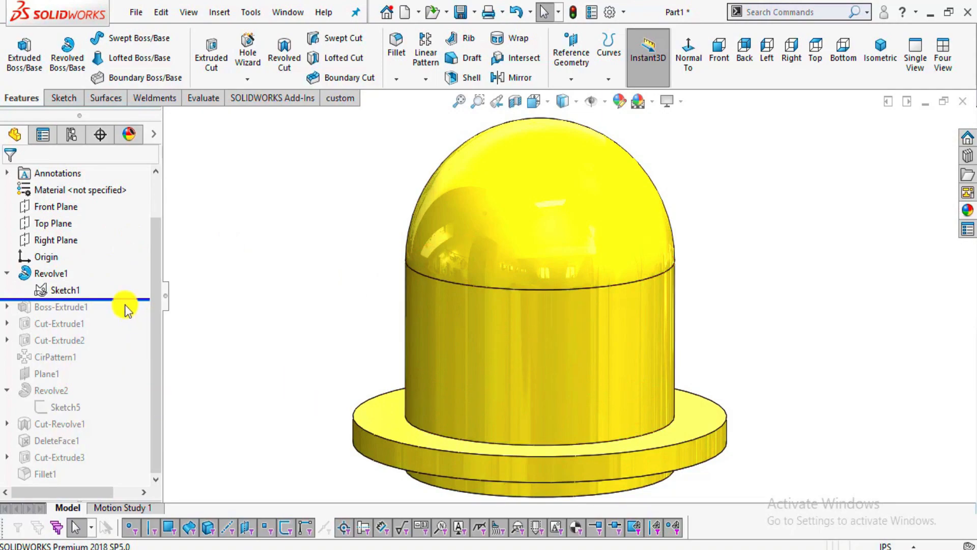
{"action": "left_click", "coordinate": [70, 288]}
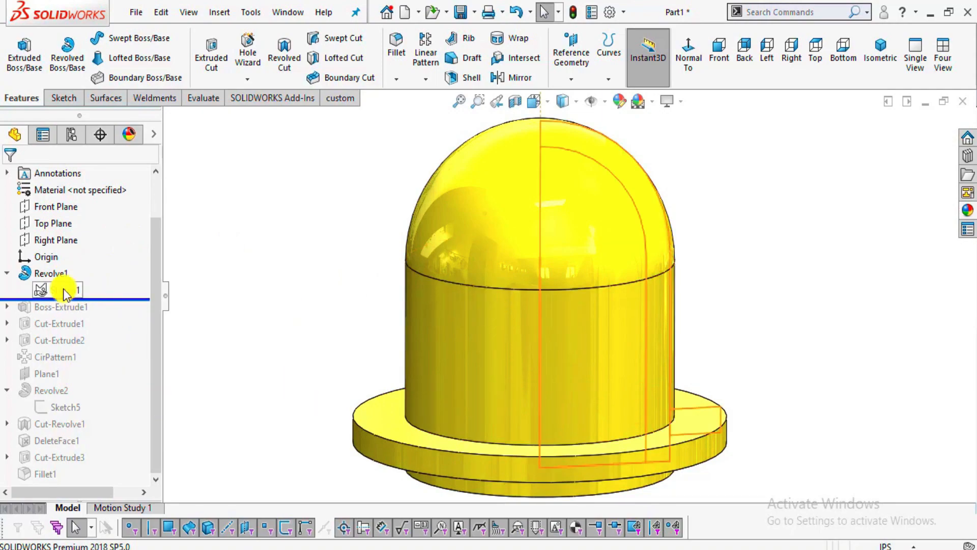
{"action": "left_click", "coordinate": [74, 242]}
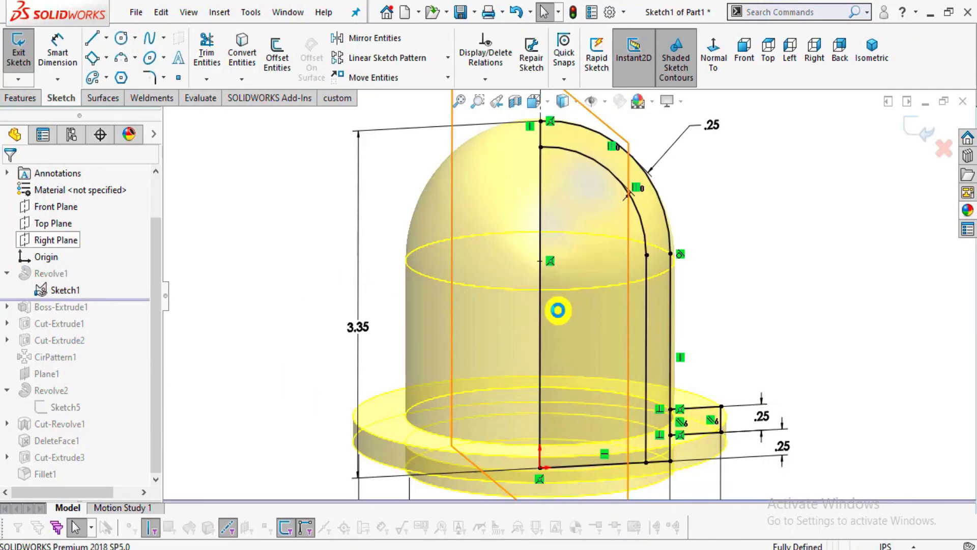
Check the body diameter on the Stage 2 drawing and set the profile's outer body diameter to 3.40 in
{"action": "mouse_move", "coordinate": [584, 452]}
{"action": "middle_mouse_down"}
{"action": "mouse_move", "coordinate": [587, 393]}
{"action": "mouse_move", "coordinate": [580, 443]}
{"action": "middle_mouse_up"}
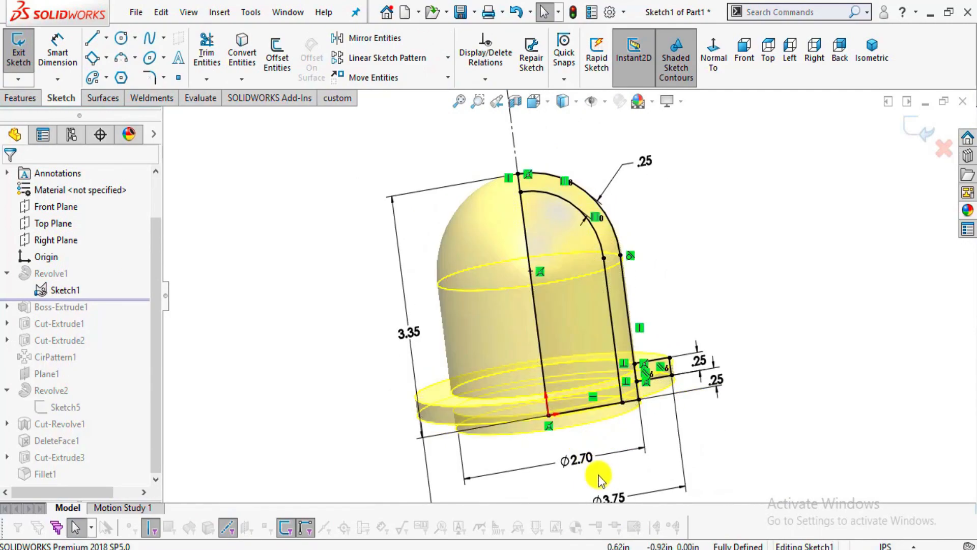
{"action": "scroll", "coordinate": [599, 480], "scroll_direction": "down", "scroll_amount": 2}
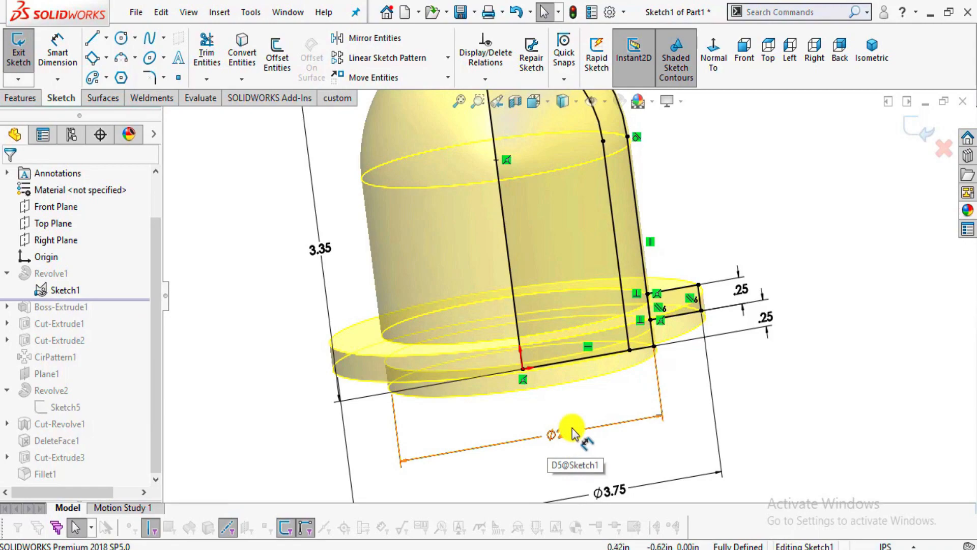
{"action": "key", "text": "alt+Tab"}
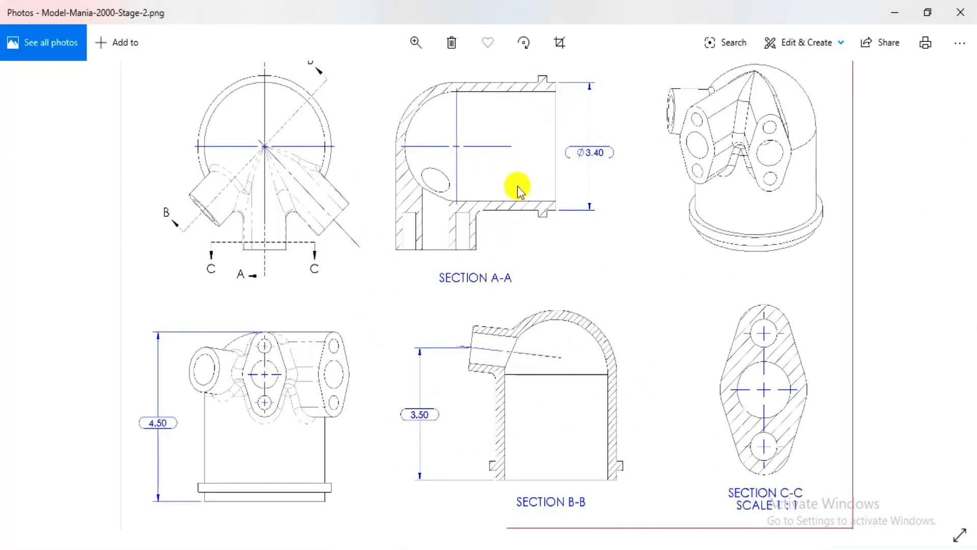
{"action": "key", "text": "alt+Tab"}
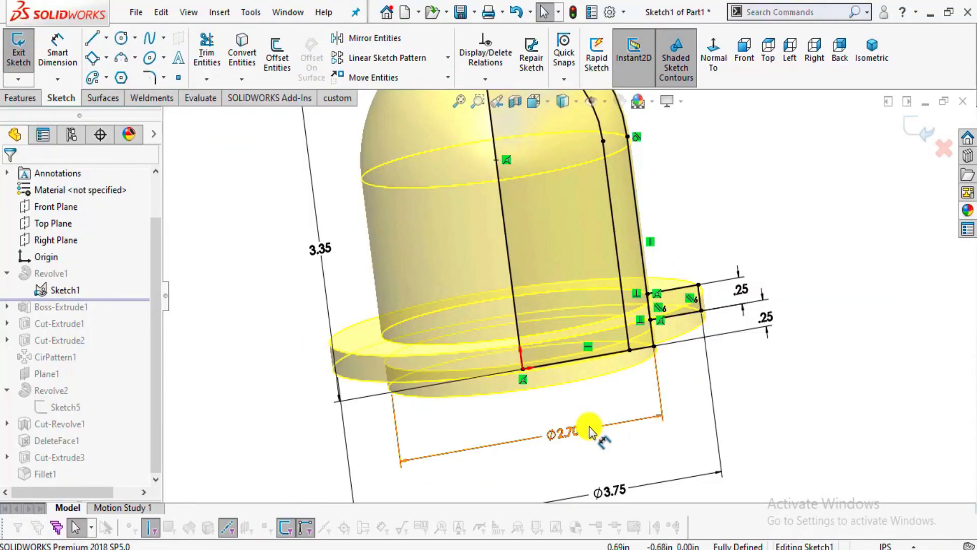
{"action": "scroll", "coordinate": [571, 433], "scroll_direction": "up", "scroll_amount": 3}
{"action": "left_click", "coordinate": [595, 433]}
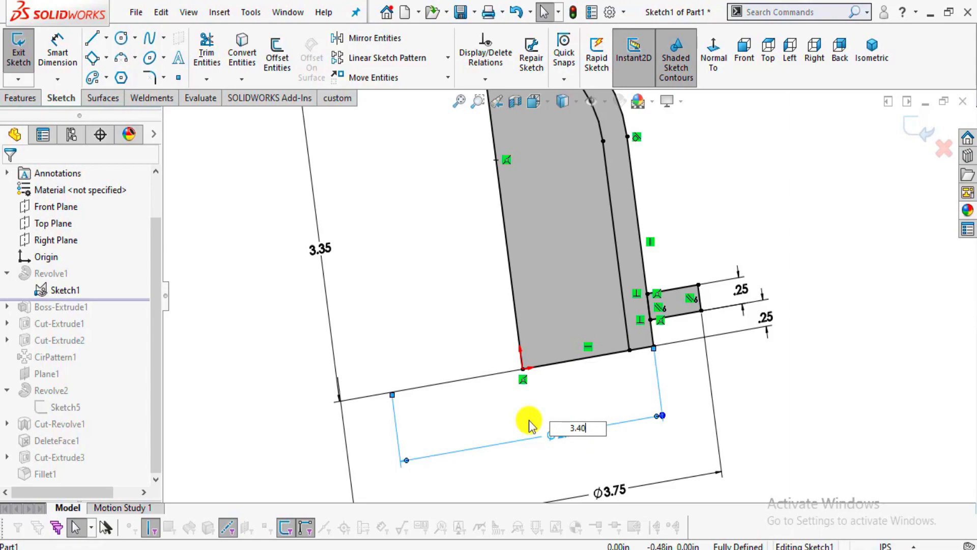
{"action": "scroll", "coordinate": [752, 451], "scroll_direction": "down", "scroll_amount": 5}
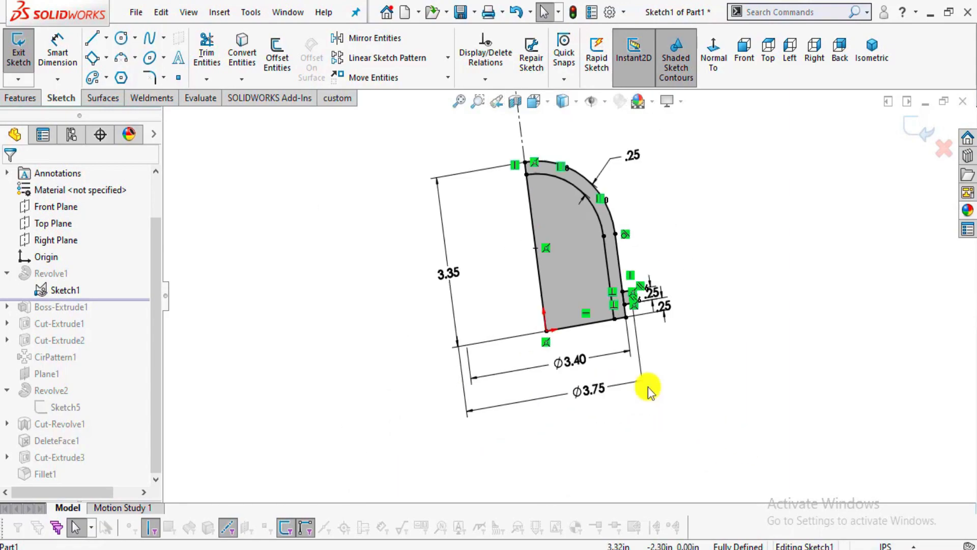
{"action": "key", "text": "alt+Tab"}
{"action": "key", "text": "alt+Tab"}
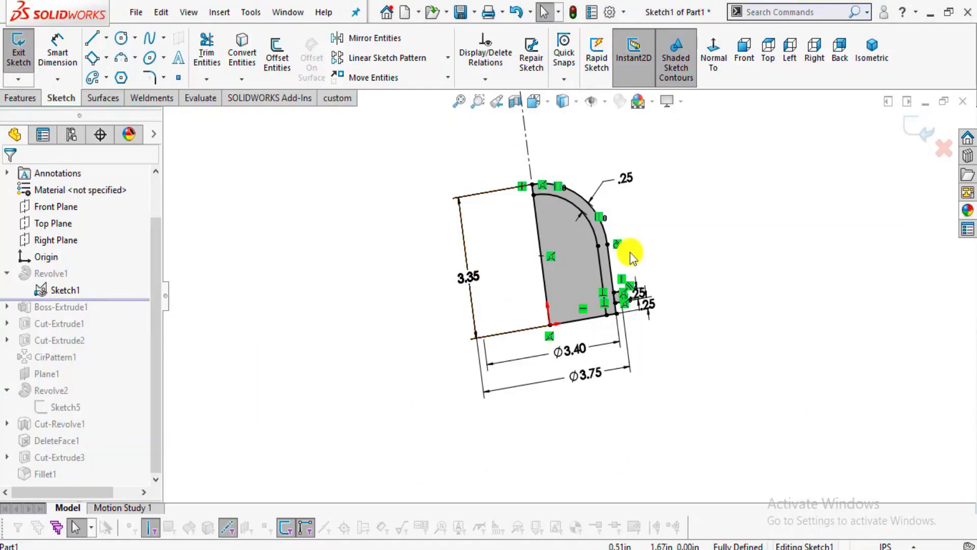
Check the overall height on the Stage 2 drawing, set the profile's height to 4.50 in and exit the sketch
{"action": "scroll", "coordinate": [626, 257], "scroll_direction": "down", "scroll_amount": 2}
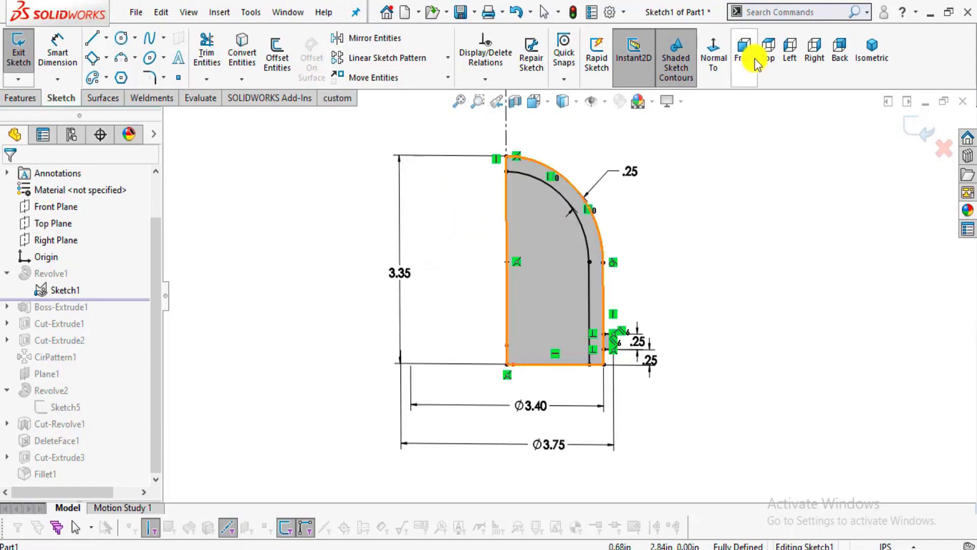
{"action": "left_click", "coordinate": [713, 56]}
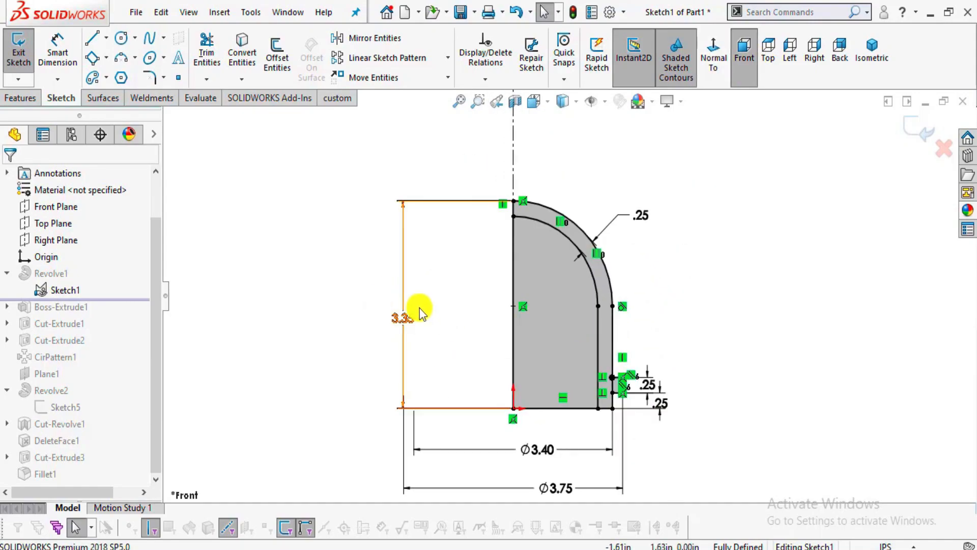
{"action": "key", "text": "alt+Tab"}
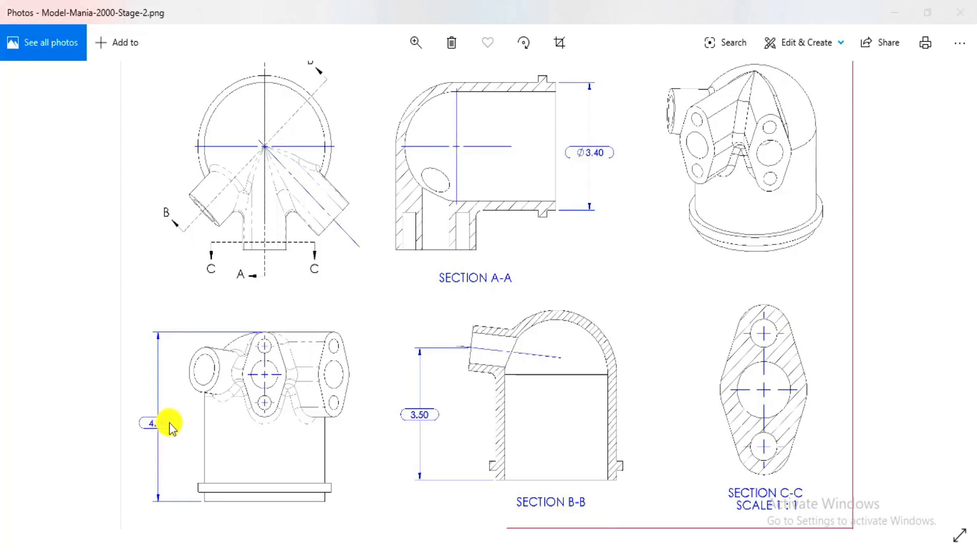
{"action": "key", "text": "alt+Tab"}
{"action": "left_click", "coordinate": [395, 322]}
{"action": "double_click", "coordinate": [393, 317]}
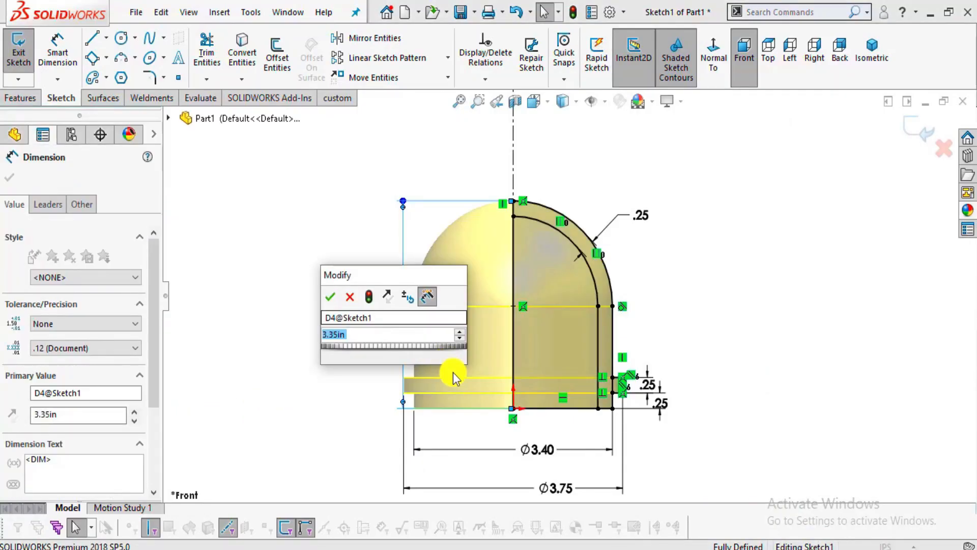
{"action": "type", "text": "4.5"}
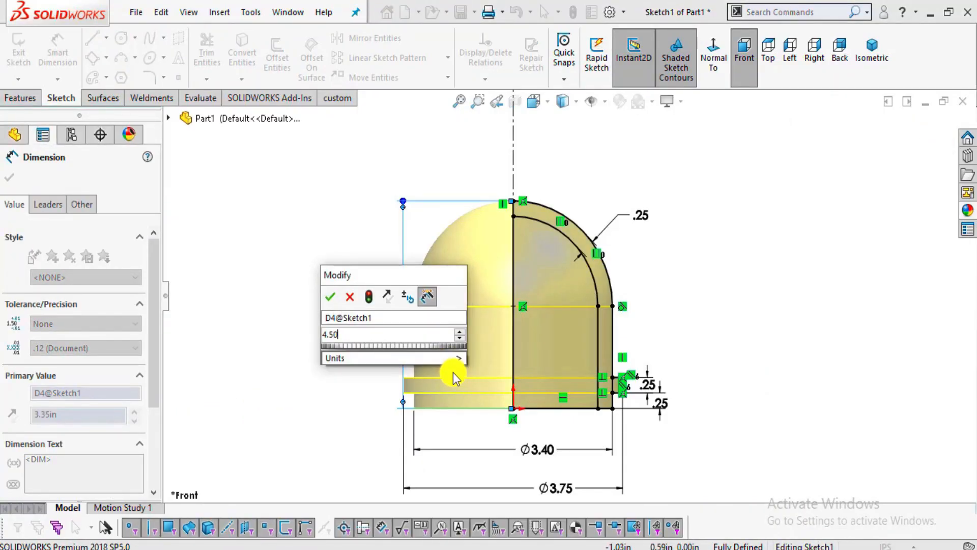
{"action": "key", "text": "Return"}
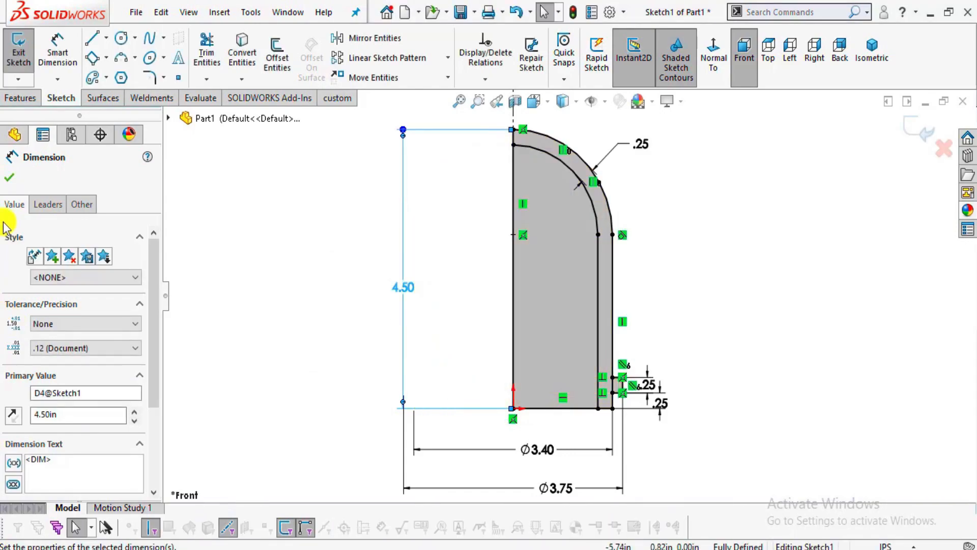
{"action": "left_click", "coordinate": [5, 176]}
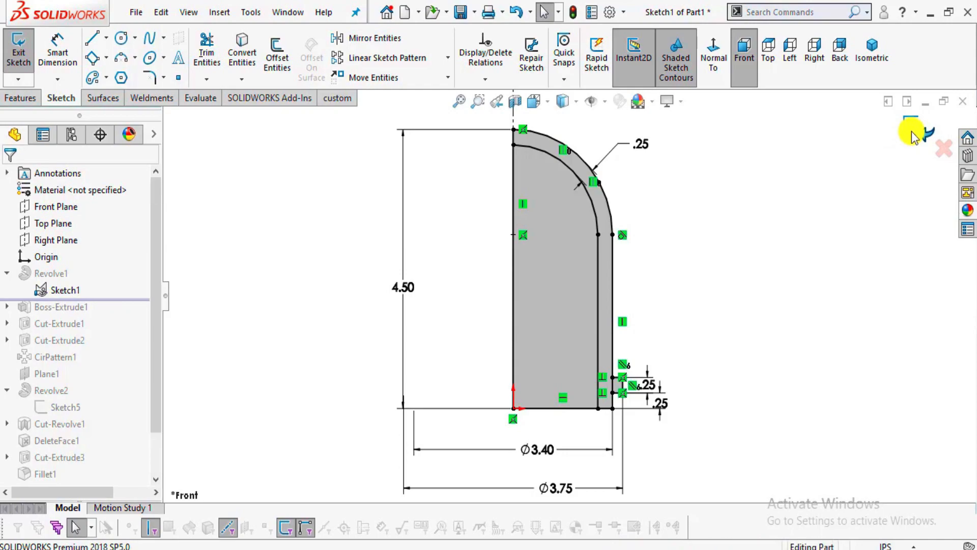
{"action": "left_click", "coordinate": [927, 134]}
{"action": "middle_click_drag", "start_coordinate": [563, 241], "coordinate": [599, 257]}
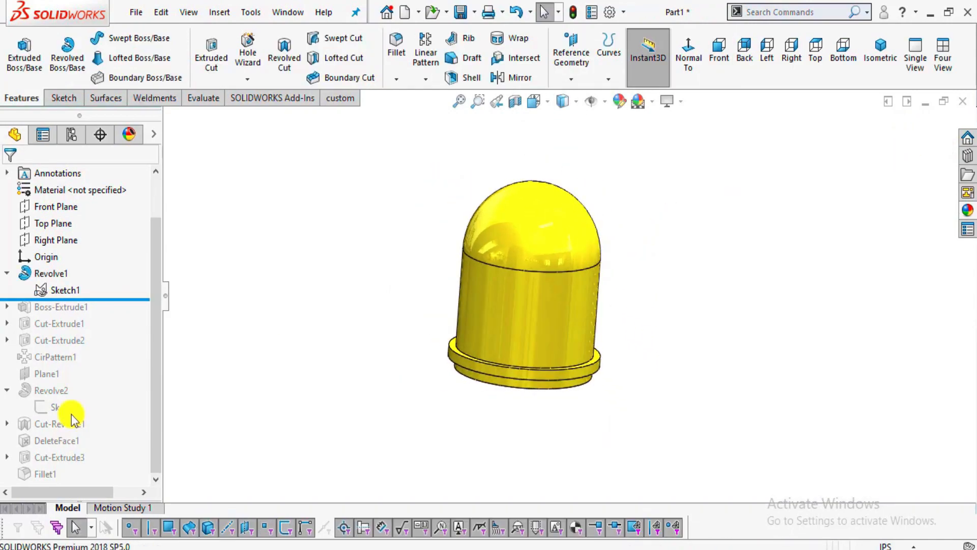
Roll the model forward to include the flanged branch extrusion and compare it with the Stage 2 drawing
{"action": "left_click", "coordinate": [105, 300]}
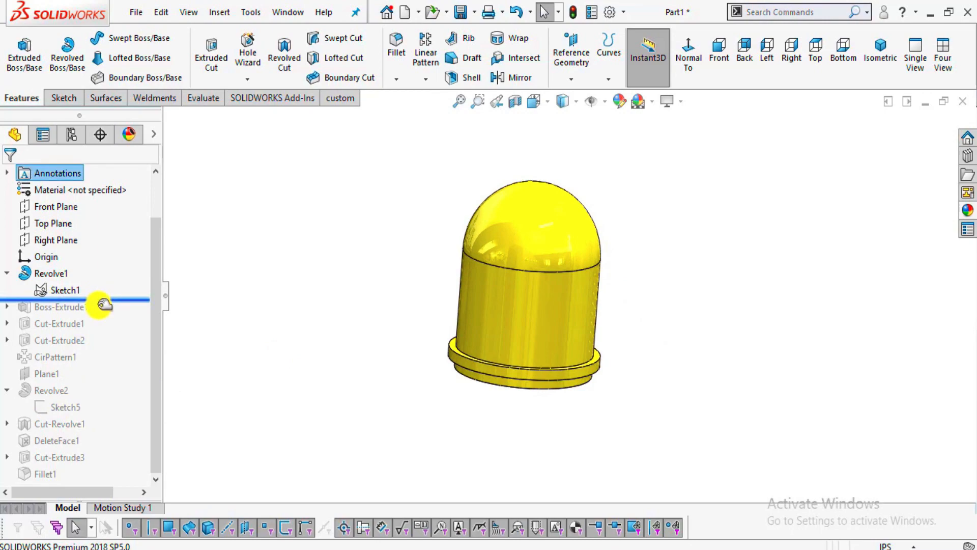
{"action": "left_click_drag", "start_coordinate": [104, 305], "coordinate": [104, 313]}
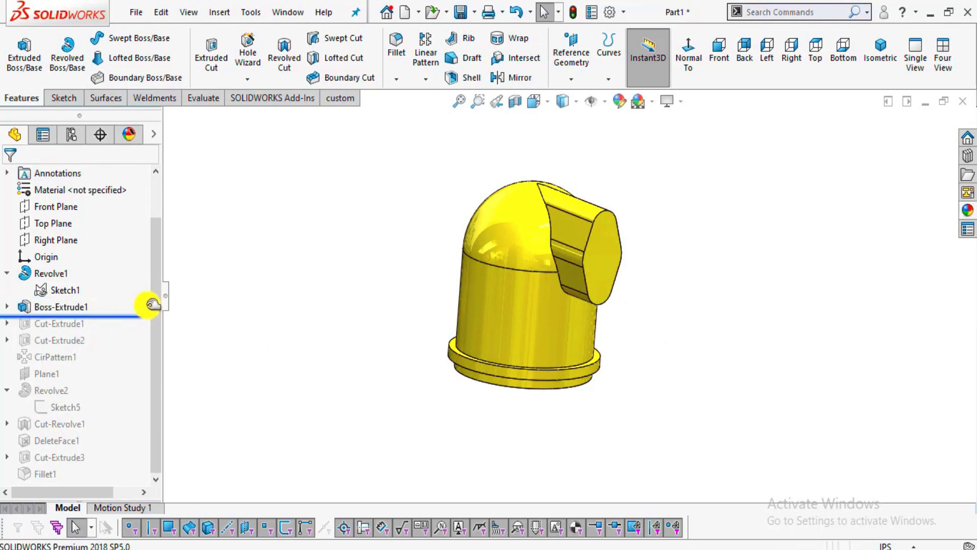
{"action": "scroll", "coordinate": [550, 219], "scroll_direction": "down", "scroll_amount": 3}
{"action": "mouse_move", "coordinate": [621, 311]}
{"action": "middle_mouse_down"}
{"action": "mouse_move", "coordinate": [607, 292]}
{"action": "mouse_move", "coordinate": [650, 212]}
{"action": "mouse_move", "coordinate": [649, 253]}
{"action": "middle_mouse_up"}
{"action": "key", "text": "alt+Tab"}
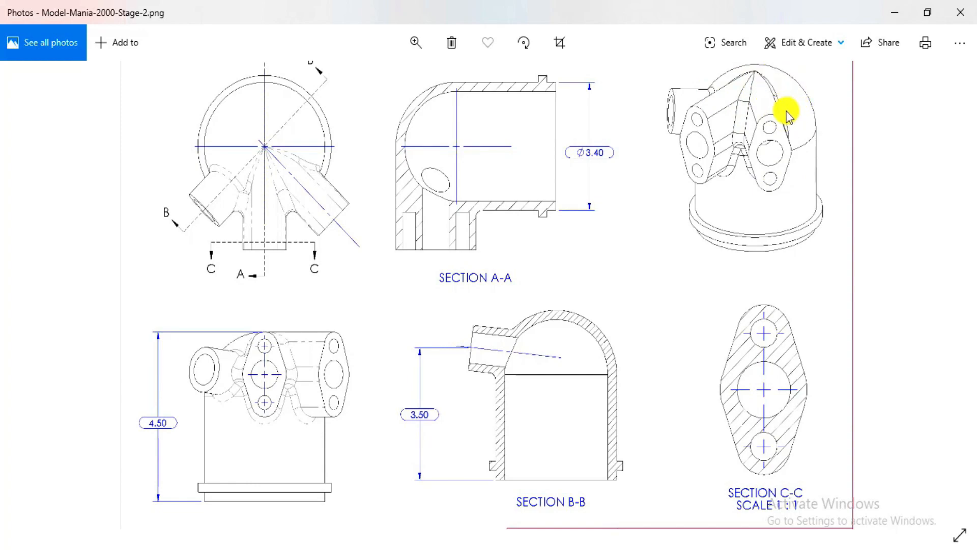
{"action": "key", "text": "alt+Tab"}
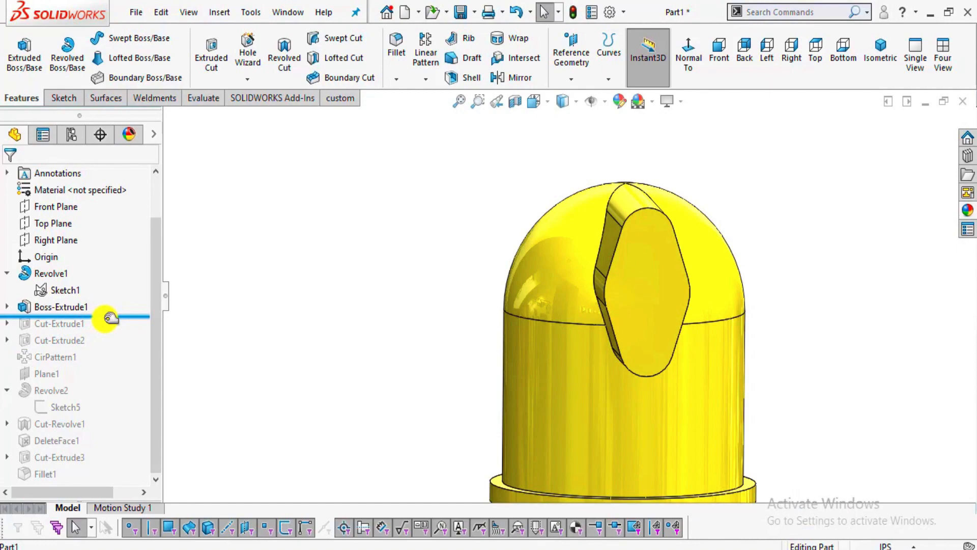
Roll the model forward to just after the angled round branch's revolve
{"action": "mouse_move", "coordinate": [111, 318]}
{"action": "left_mouse_down"}
{"action": "mouse_move", "coordinate": [108, 394]}
{"action": "mouse_move", "coordinate": [99, 396]}
{"action": "mouse_move", "coordinate": [84, 331]}
{"action": "mouse_move", "coordinate": [103, 411]}
{"action": "left_mouse_up"}
{"action": "left_click", "coordinate": [525, 317]}
{"action": "mouse_move", "coordinate": [713, 349]}
{"action": "middle_mouse_down"}
{"action": "mouse_move", "coordinate": [746, 341]}
{"action": "mouse_move", "coordinate": [621, 327]}
{"action": "middle_mouse_up"}
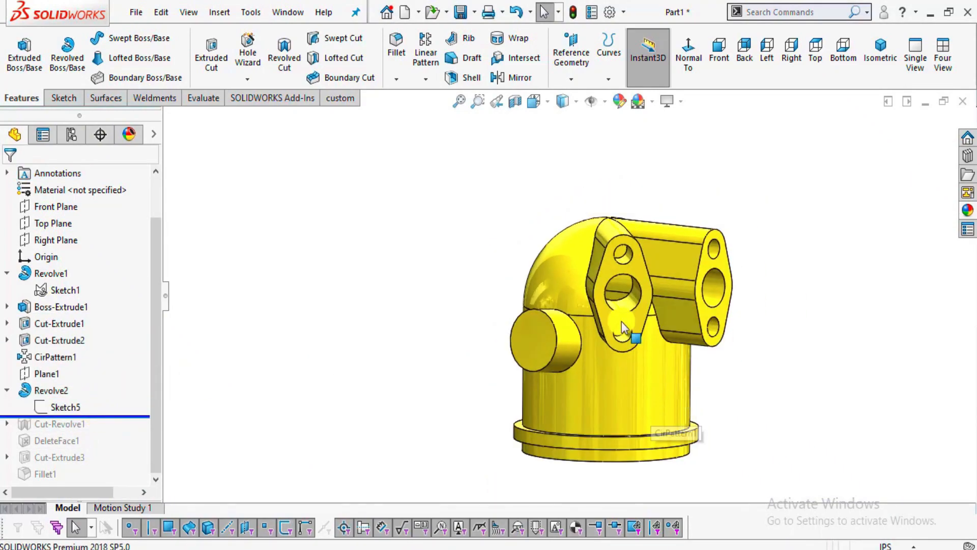
{"action": "scroll", "coordinate": [622, 326], "scroll_direction": "down", "scroll_amount": 3}
Open the angled round branch's sketch for editing and check its height dimension in Section B-B of the drawing
{"action": "key", "text": "alt+Tab"}
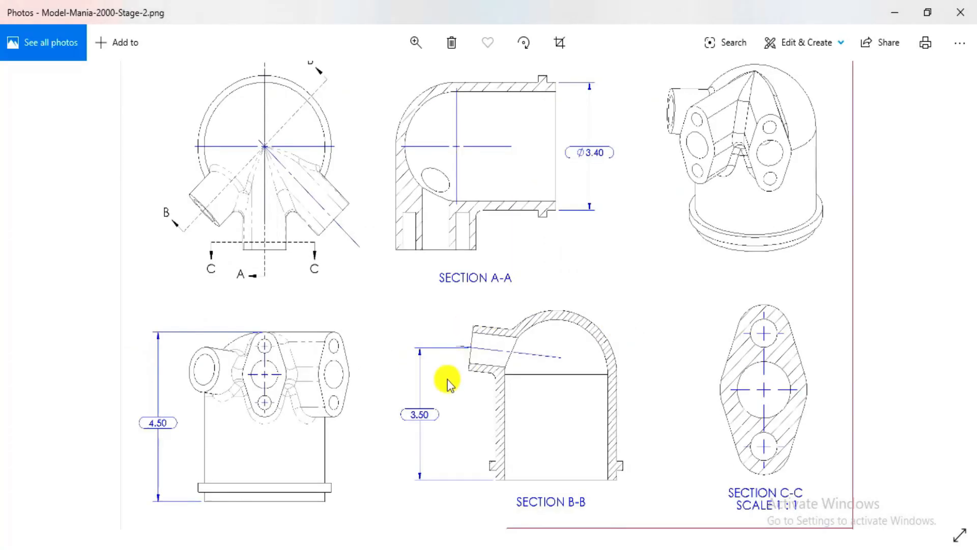
{"action": "key", "text": "alt+Tab"}
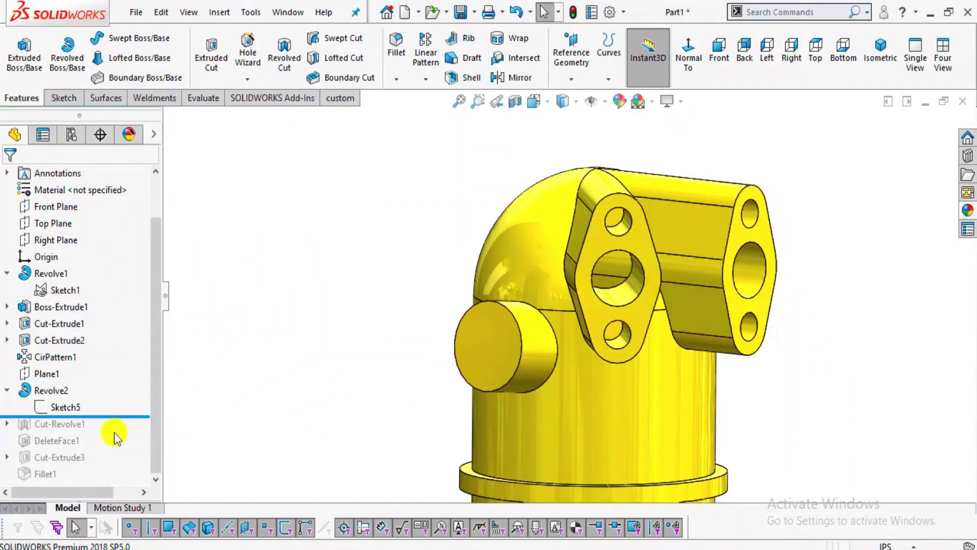
{"action": "left_click", "coordinate": [71, 407]}
{"action": "left_click", "coordinate": [67, 389]}
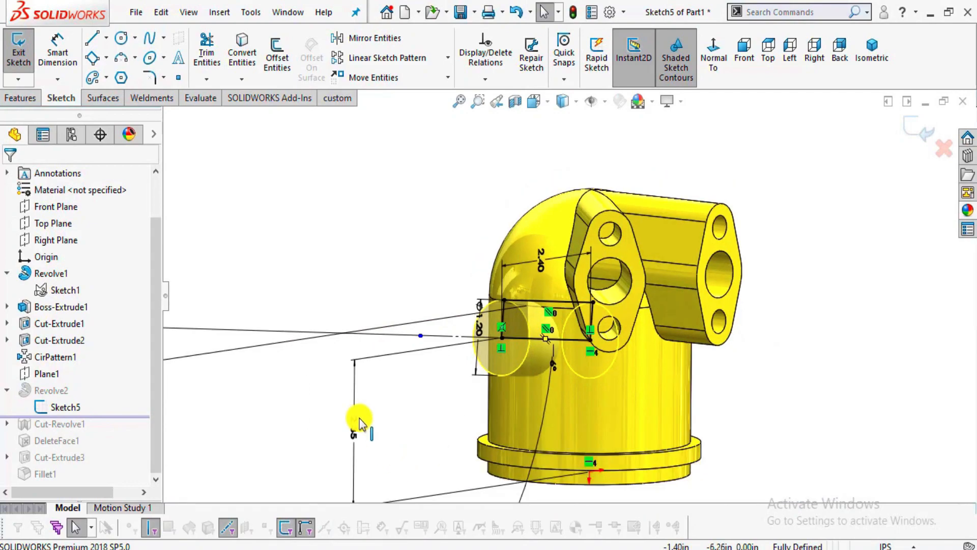
{"action": "mouse_move", "coordinate": [359, 422]}
{"action": "middle_mouse_down"}
{"action": "mouse_move", "coordinate": [500, 423]}
{"action": "mouse_move", "coordinate": [480, 393]}
{"action": "mouse_move", "coordinate": [488, 310]}
{"action": "middle_mouse_up"}
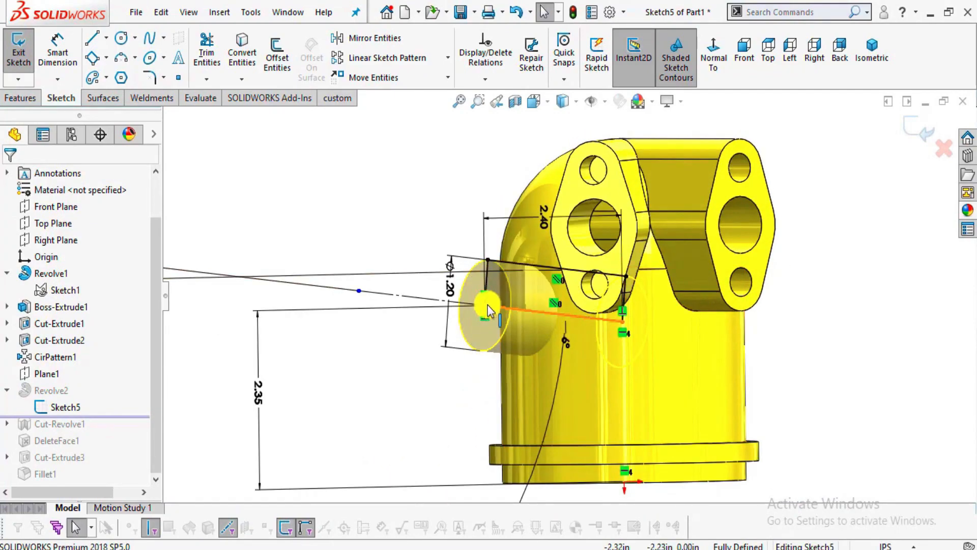
{"action": "scroll", "coordinate": [267, 428], "scroll_direction": "down", "scroll_amount": 2}
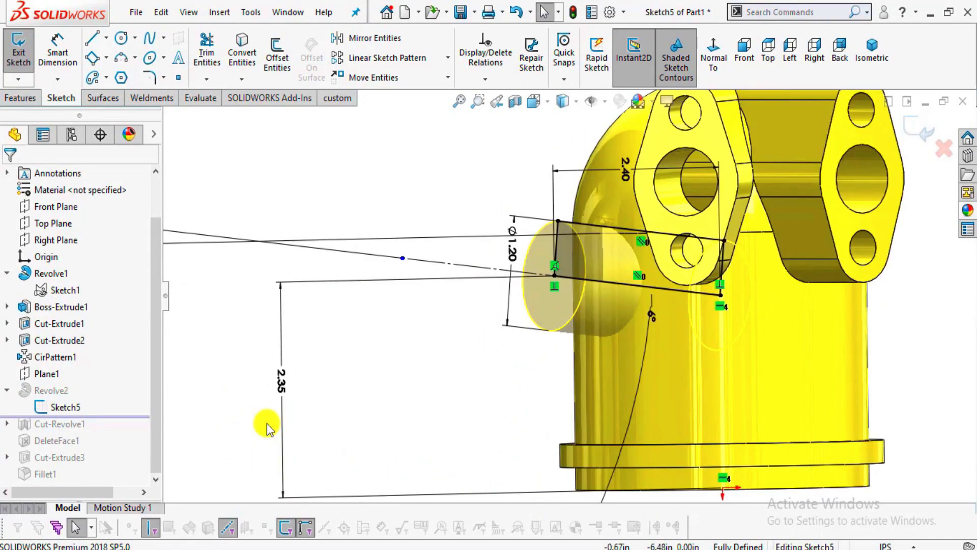
{"action": "key", "text": "alt+Tab"}
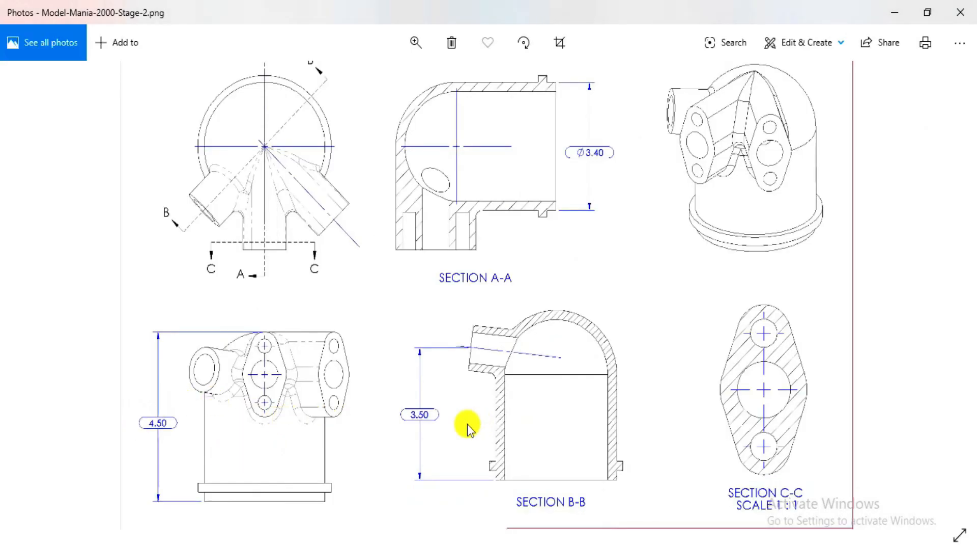
{"action": "key", "text": "alt+Tab"}
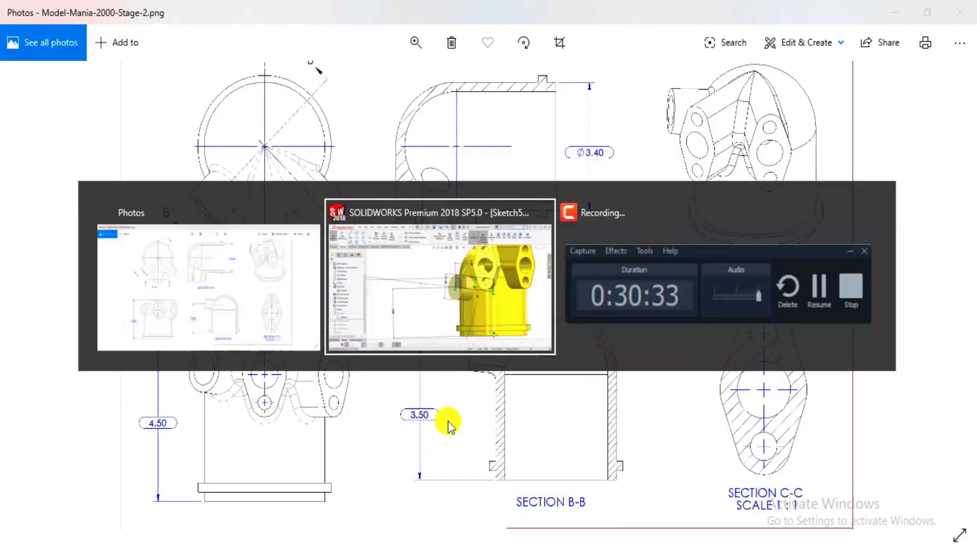
Set the angled branch's height above the base to 3.50 in and exit the sketch
{"action": "left_click", "coordinate": [285, 389]}
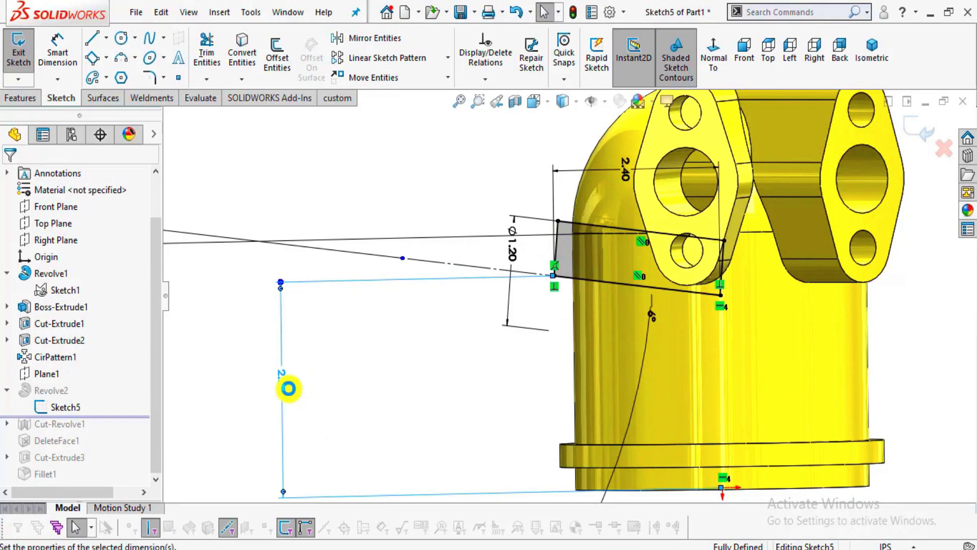
{"action": "double_click", "coordinate": [288, 388]}
{"action": "type", "text": "3.50"}
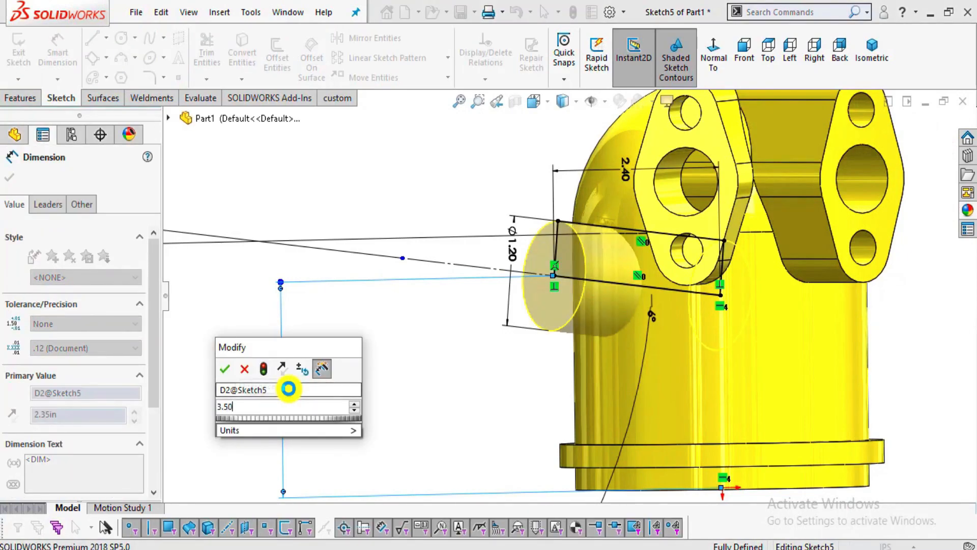
{"action": "key", "text": "Return"}
{"action": "key", "text": "ctrl+7"}
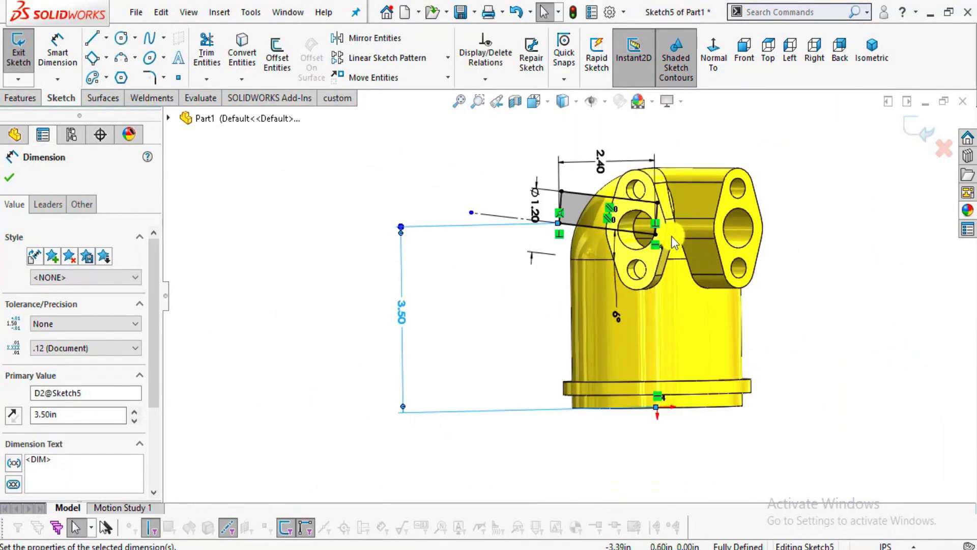
{"action": "left_click", "coordinate": [10, 177]}
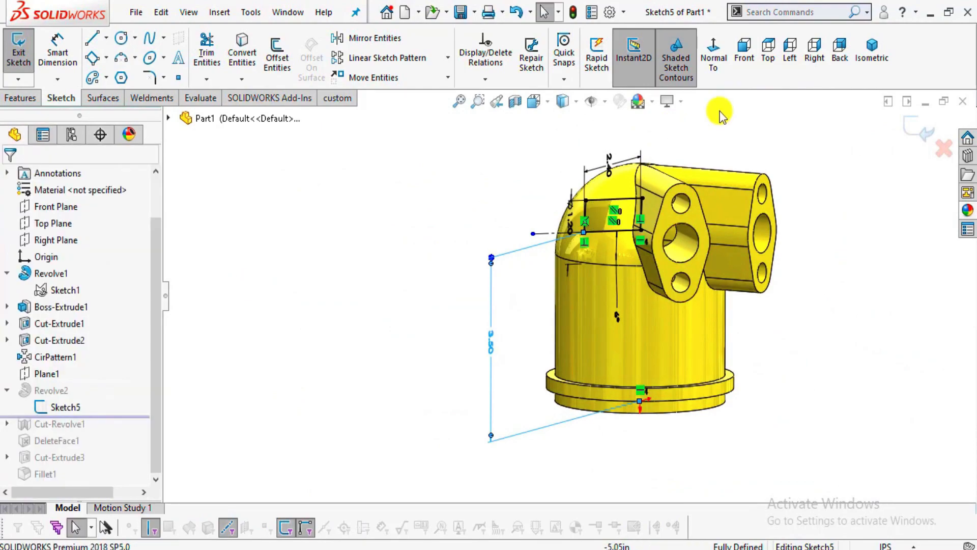
{"action": "left_click", "coordinate": [918, 133]}
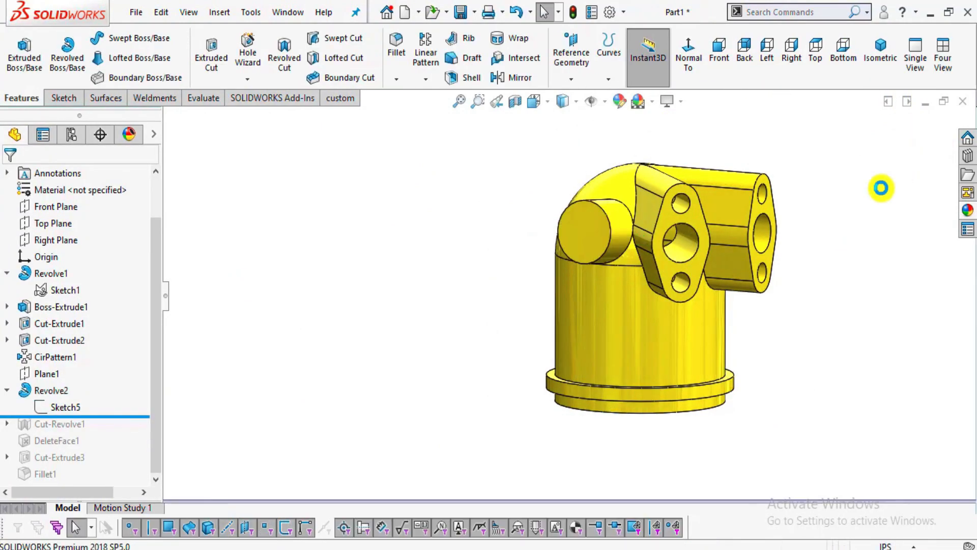
Roll the model forward past the angled branch's bore, the face deletion and the last extruded cut, stopping before the fillet
{"action": "scroll", "coordinate": [617, 258], "scroll_direction": "down", "scroll_amount": 5}
{"action": "middle_click_drag", "start_coordinate": [591, 256], "coordinate": [610, 269]}
{"action": "scroll", "coordinate": [622, 351], "scroll_direction": "up", "scroll_amount": 3}
{"action": "scroll", "coordinate": [633, 359], "scroll_direction": "down", "scroll_amount": 3}
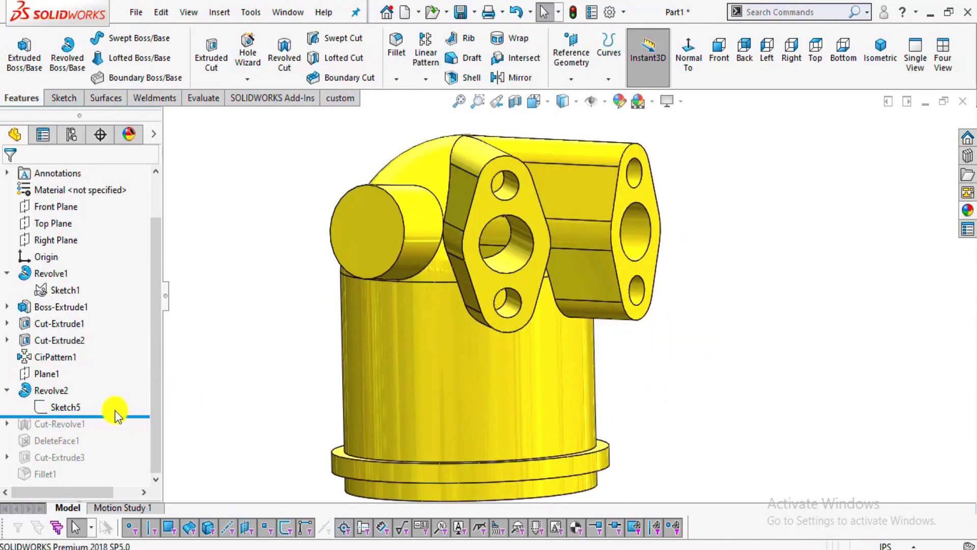
{"action": "left_click_drag", "start_coordinate": [105, 416], "coordinate": [100, 461]}
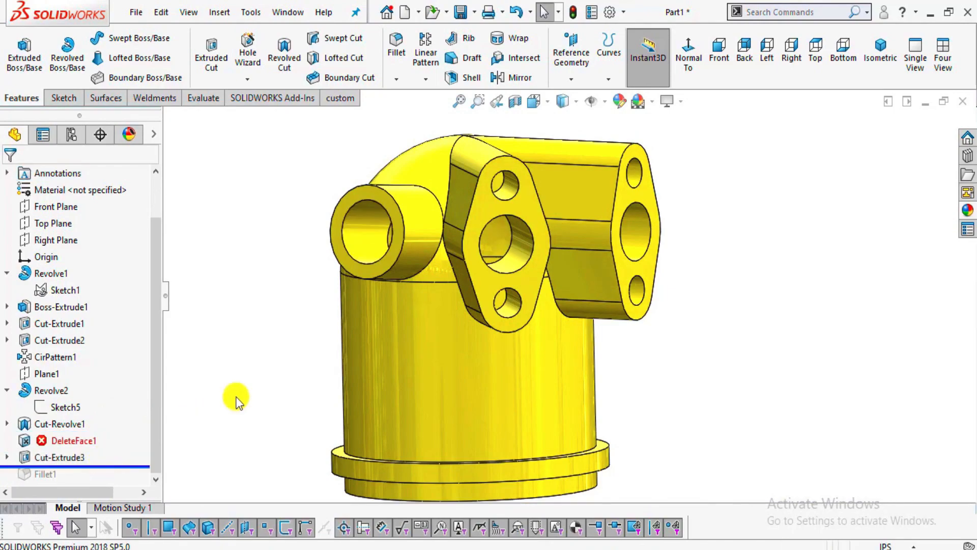
Examine the branch bores from outside and through the open base to see whether the DeleteFace1 feature is still needed
{"action": "scroll", "coordinate": [556, 241], "scroll_direction": "down", "scroll_amount": 4}
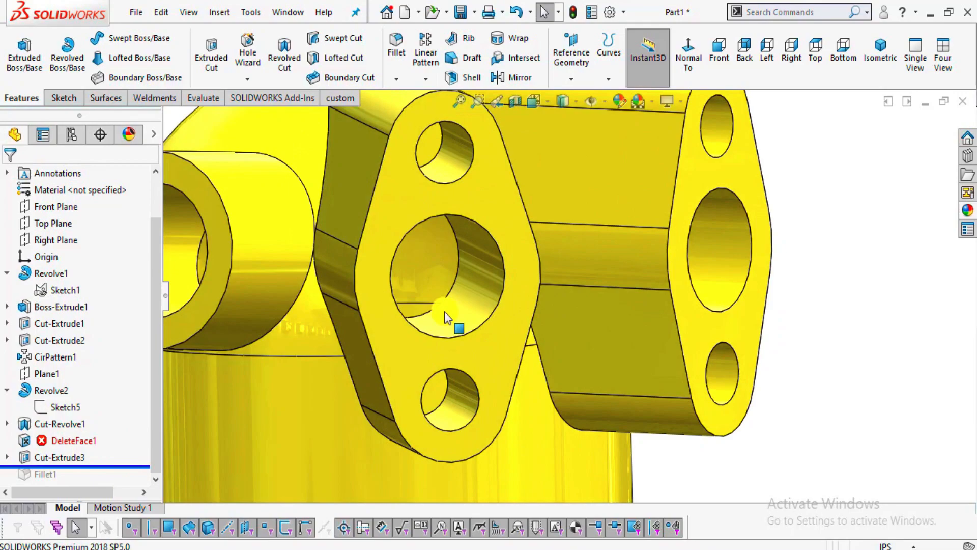
{"action": "middle_click_drag", "start_coordinate": [445, 311], "coordinate": [454, 290]}
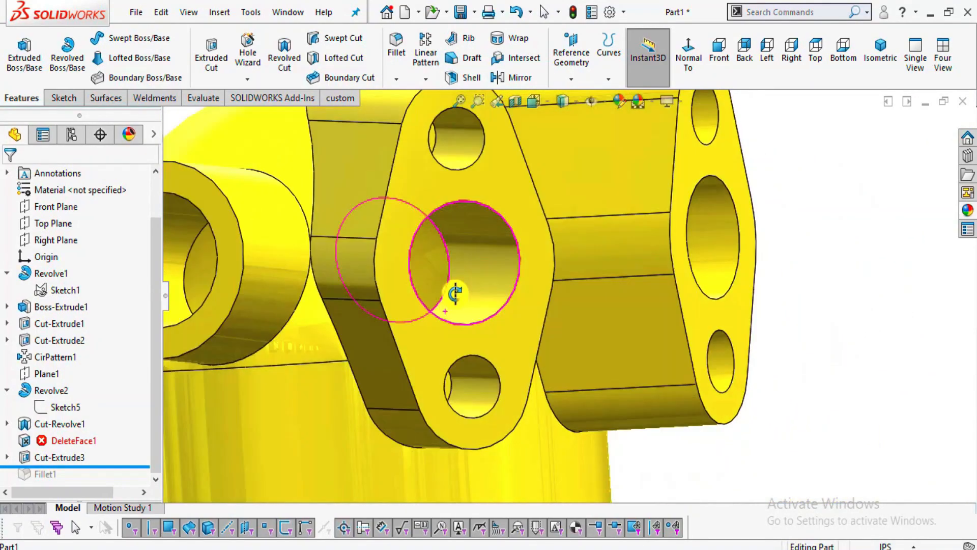
{"action": "scroll", "coordinate": [453, 299], "scroll_direction": "up", "scroll_amount": 5}
{"action": "middle_click_drag", "start_coordinate": [497, 407], "coordinate": [505, 153]}
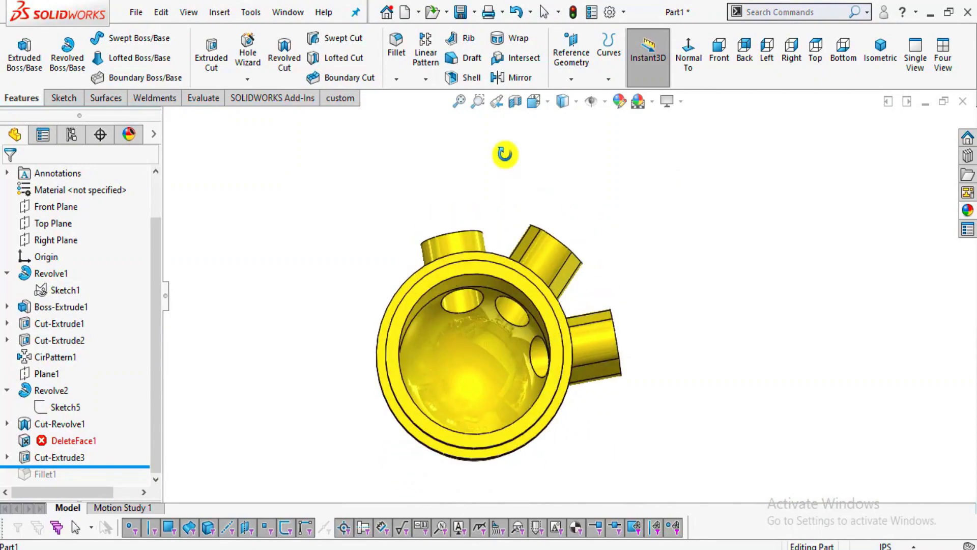
{"action": "scroll", "coordinate": [553, 359], "scroll_direction": "down", "scroll_amount": 5}
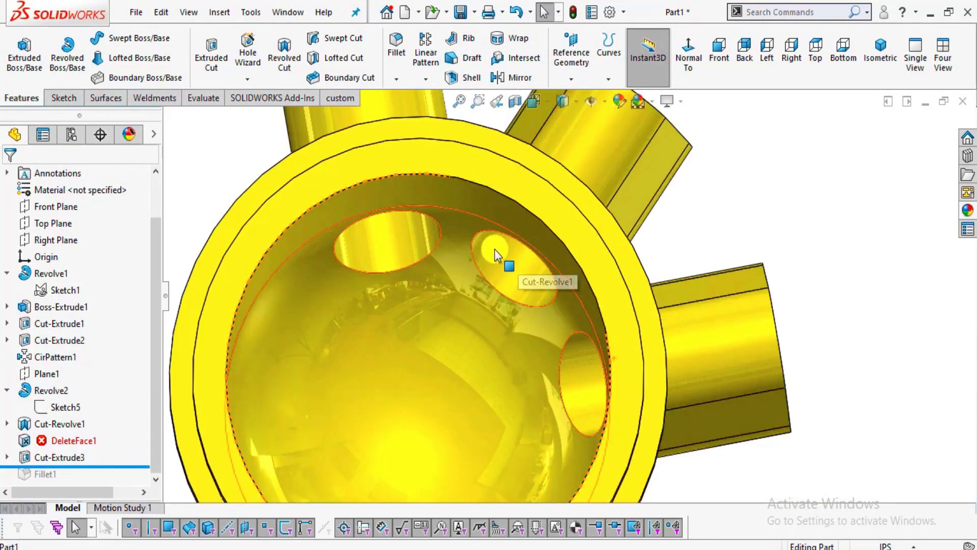
{"action": "scroll", "coordinate": [494, 248], "scroll_direction": "up", "scroll_amount": 3}
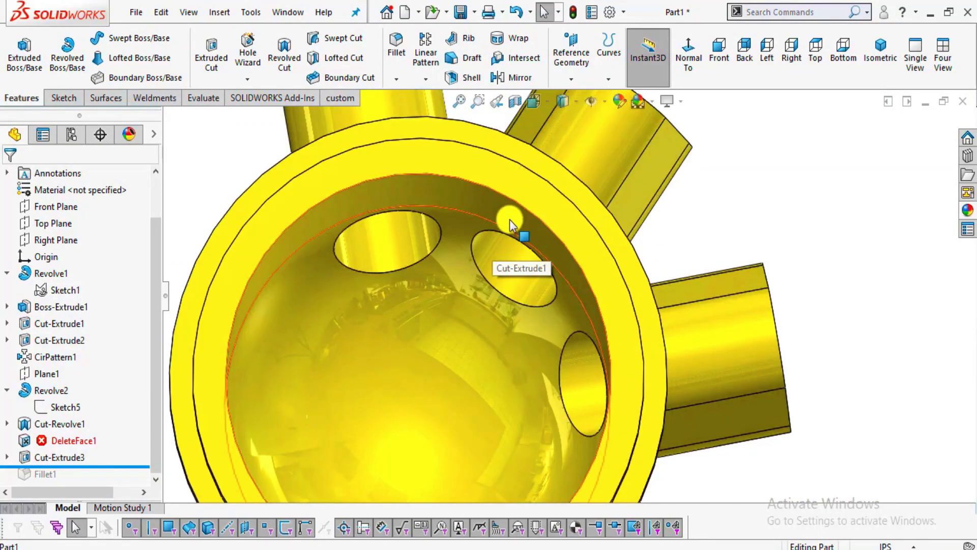
{"action": "middle_click_drag", "start_coordinate": [508, 218], "coordinate": [562, 170]}
{"action": "scroll", "coordinate": [562, 170], "scroll_direction": "down", "scroll_amount": 3}
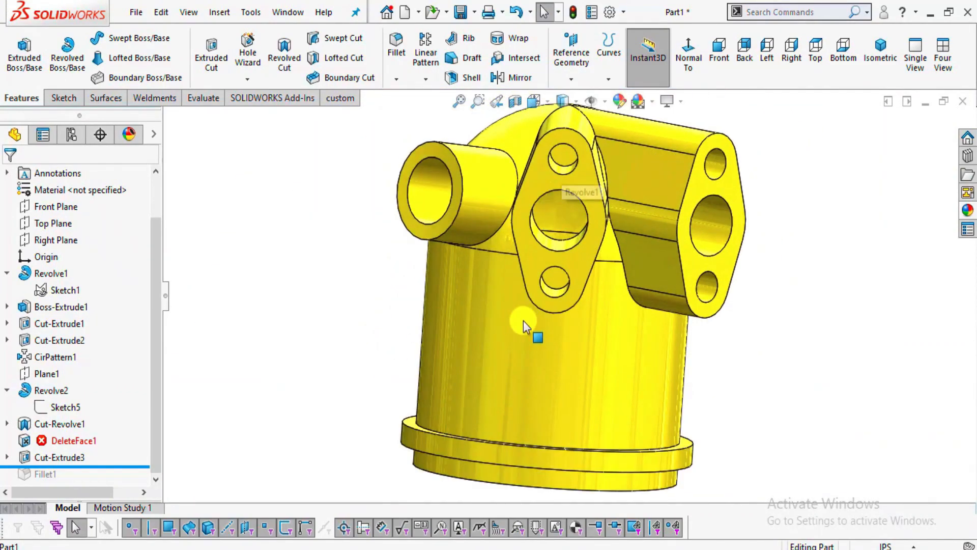
{"action": "middle_click_drag", "start_coordinate": [523, 322], "coordinate": [519, 185]}
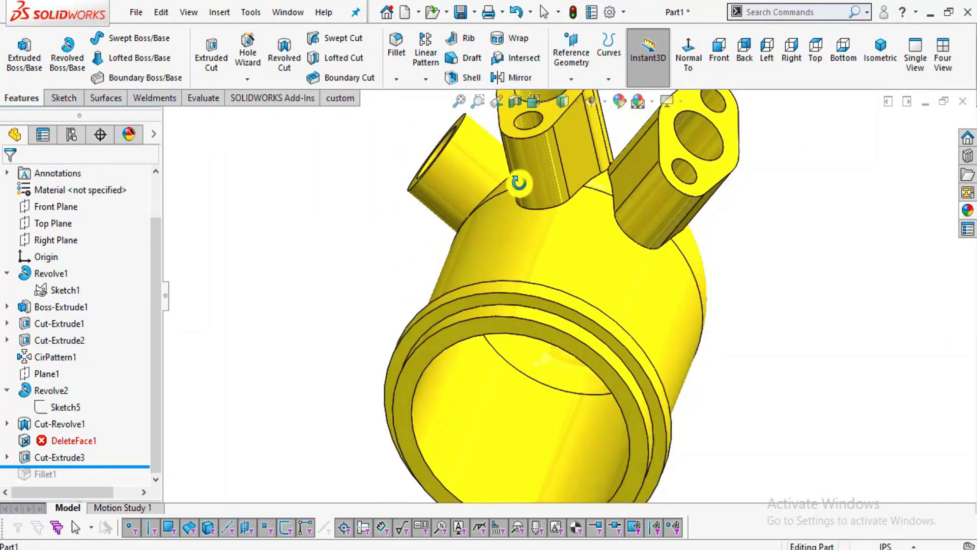
Delete the failed DeleteFace1 feature and roll the model forward to include Fillet1
{"action": "right_click", "coordinate": [91, 446]}
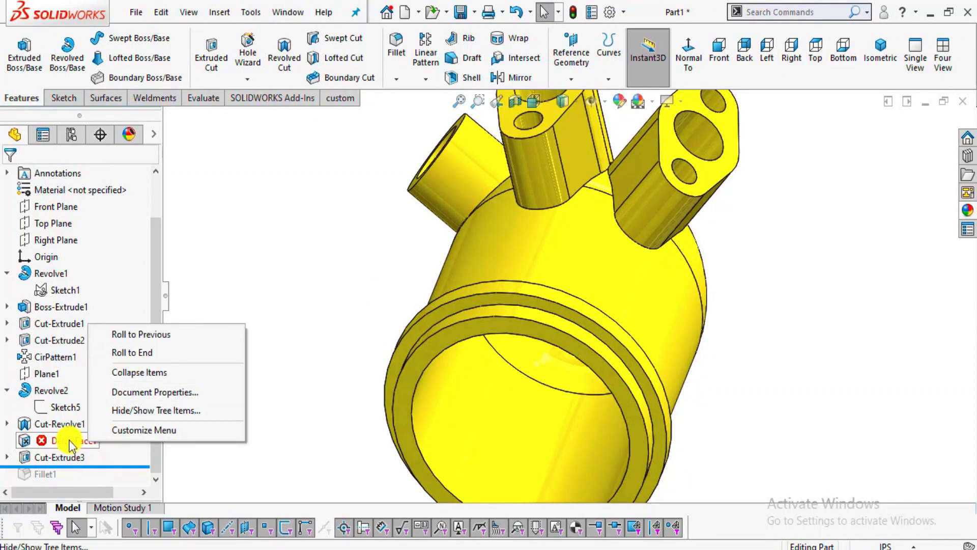
{"action": "right_click", "coordinate": [51, 441]}
{"action": "left_click", "coordinate": [87, 365]}
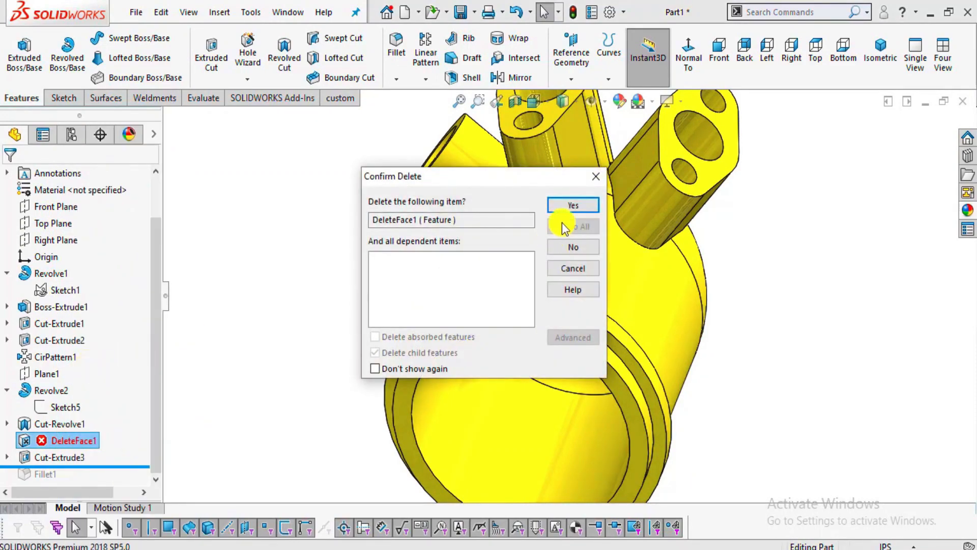
{"action": "left_click", "coordinate": [575, 204]}
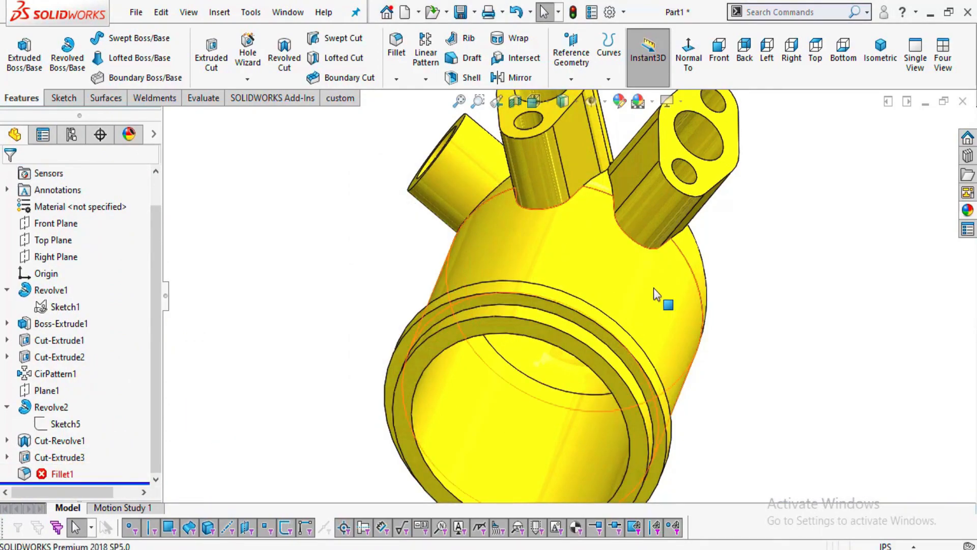
Open Fillet1 for editing and clear all of its selected edges, including the missing ones
{"action": "right_click", "coordinate": [61, 474]}
{"action": "left_click", "coordinate": [53, 474]}
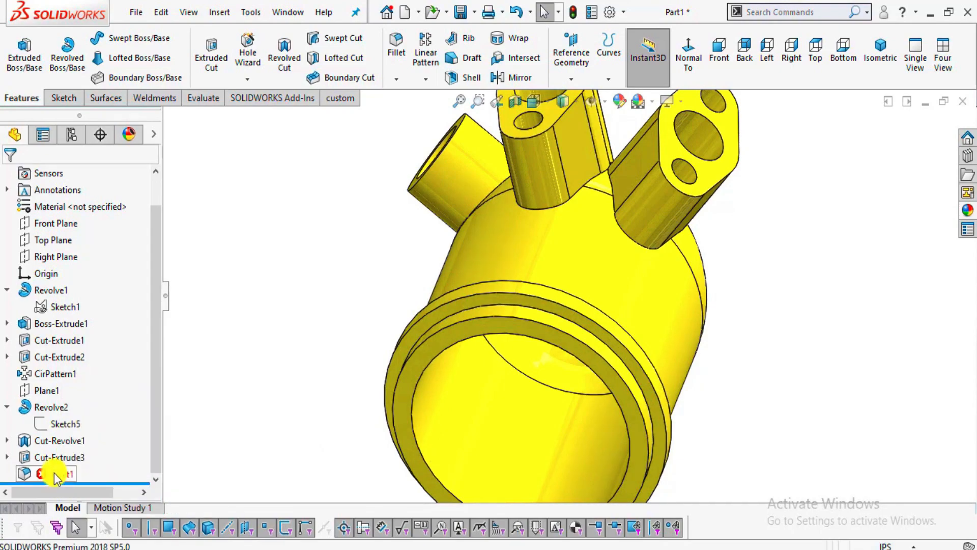
{"action": "right_click", "coordinate": [53, 475]}
{"action": "left_click", "coordinate": [304, 370]}
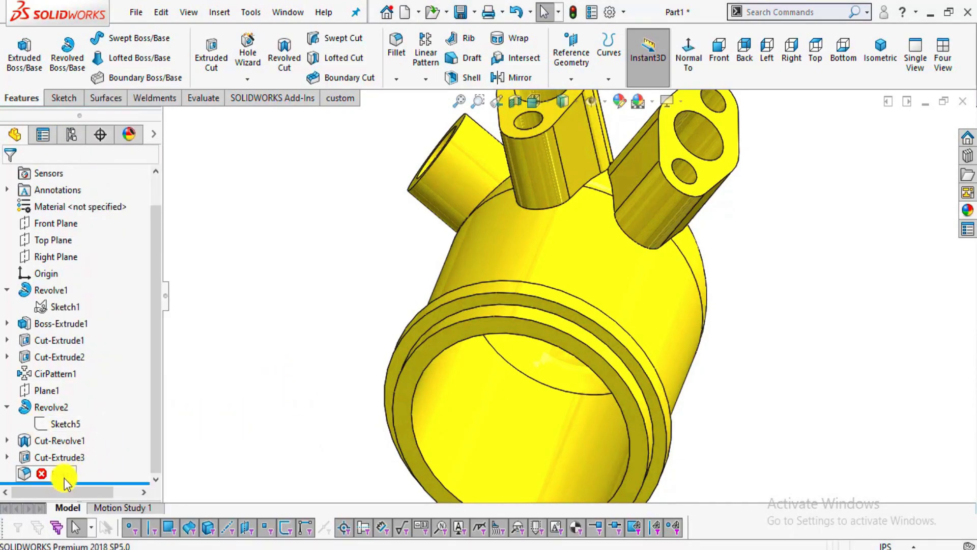
{"action": "right_click", "coordinate": [44, 476]}
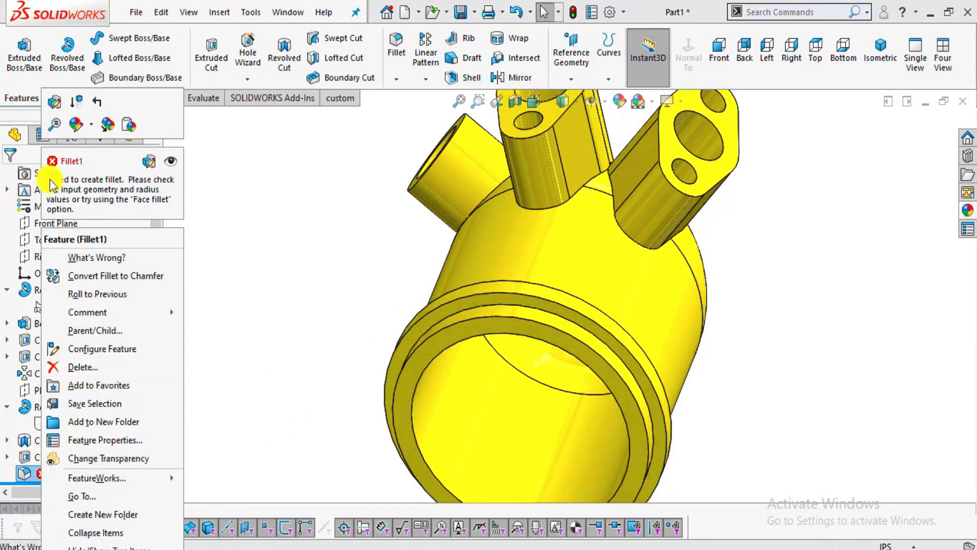
{"action": "left_click", "coordinate": [60, 107]}
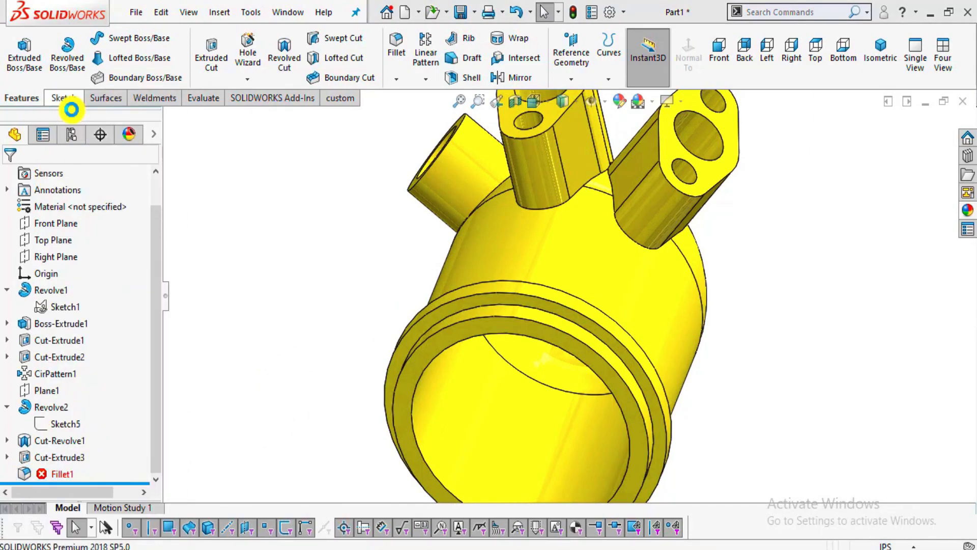
{"action": "middle_click_drag", "start_coordinate": [480, 269], "coordinate": [525, 298]}
{"action": "scroll", "coordinate": [524, 297], "scroll_direction": "up", "scroll_amount": 7}
{"action": "scroll", "coordinate": [550, 233], "scroll_direction": "down", "scroll_amount": 3}
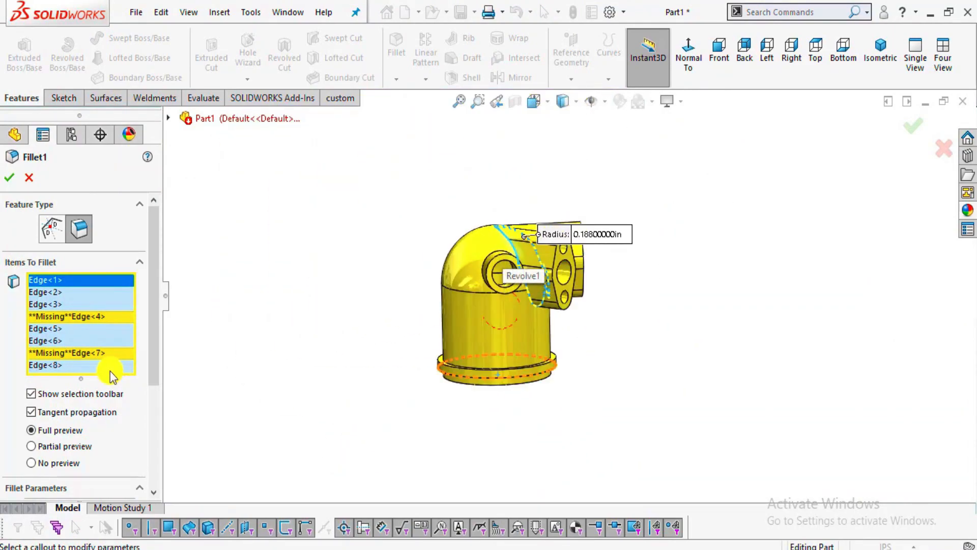
{"action": "right_click", "coordinate": [131, 318]}
{"action": "left_click", "coordinate": [168, 324]}
{"action": "scroll", "coordinate": [508, 356], "scroll_direction": "down", "scroll_amount": 5}
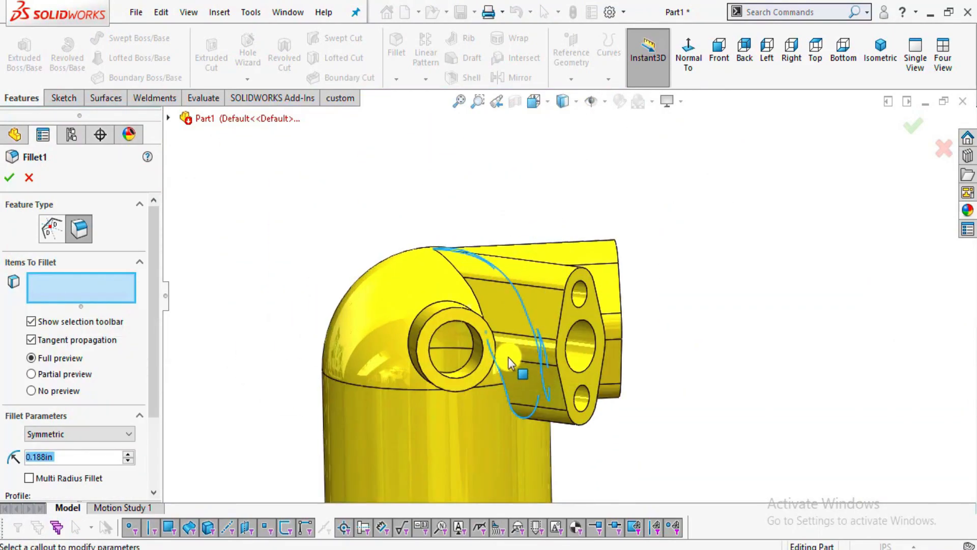
Check the required radius for all rounds in the notes of the Stage 2 drawing
{"action": "key", "text": "alt+Tab"}
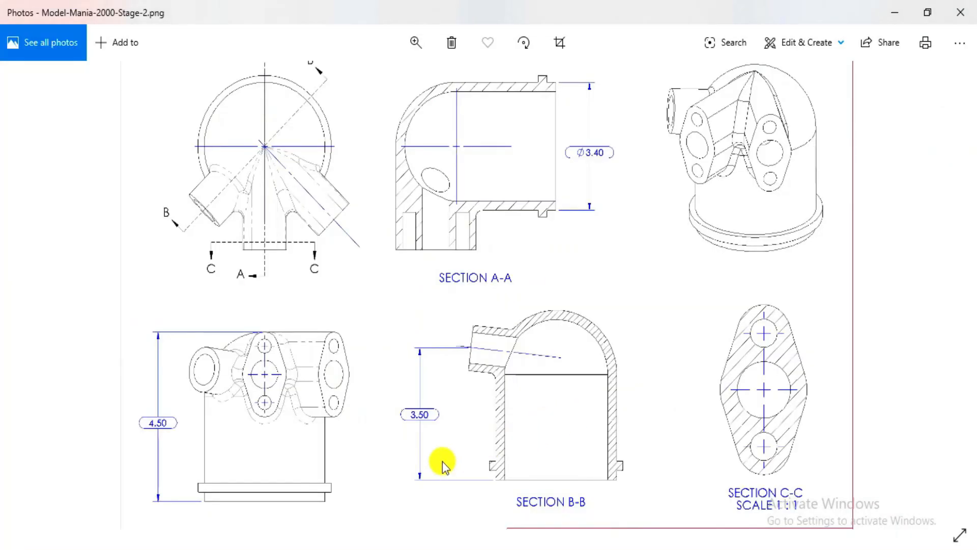
{"action": "left_click_drag", "start_coordinate": [442, 461], "coordinate": [417, 237]}
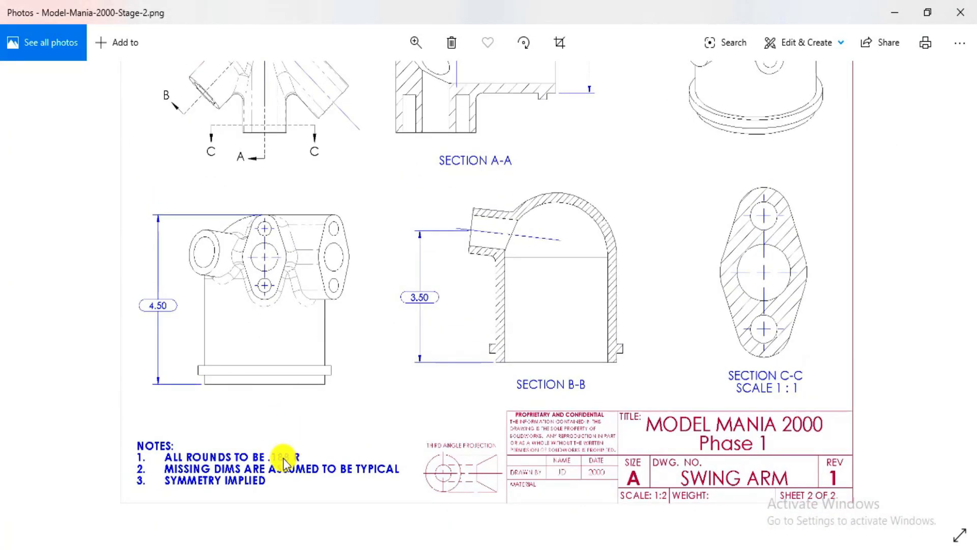
{"action": "key", "text": "alt+Tab"}
{"action": "middle_click_drag", "start_coordinate": [511, 411], "coordinate": [518, 307]}
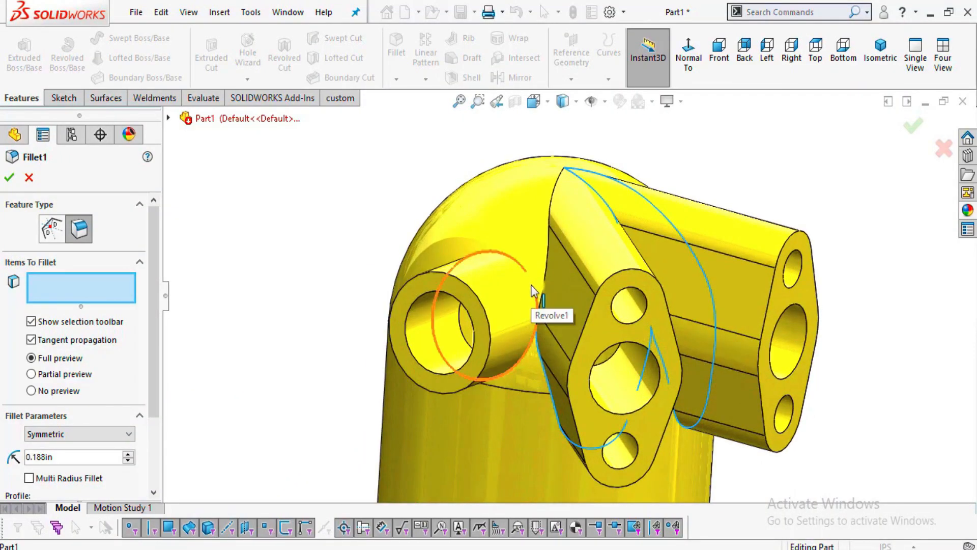
{"action": "left_click", "coordinate": [531, 290]}
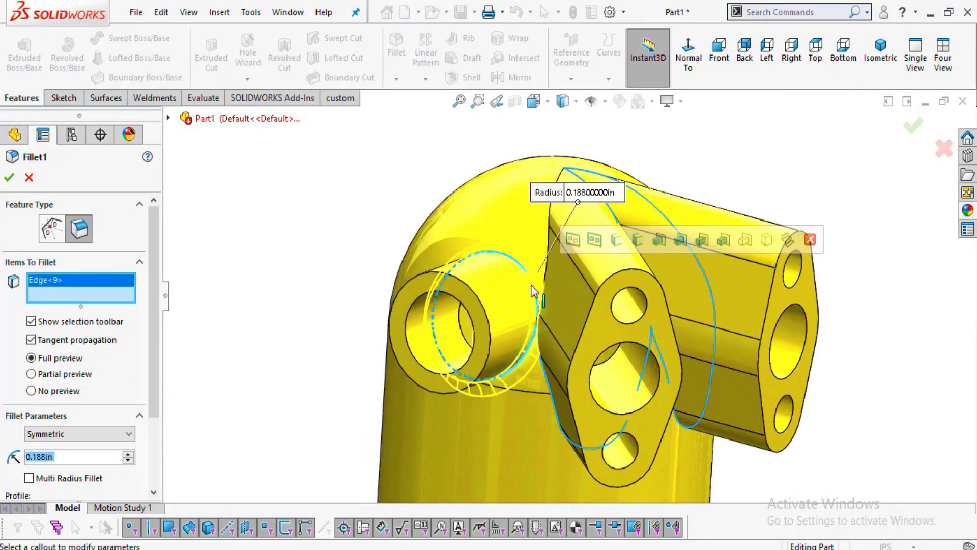
{"action": "left_click", "coordinate": [557, 417]}
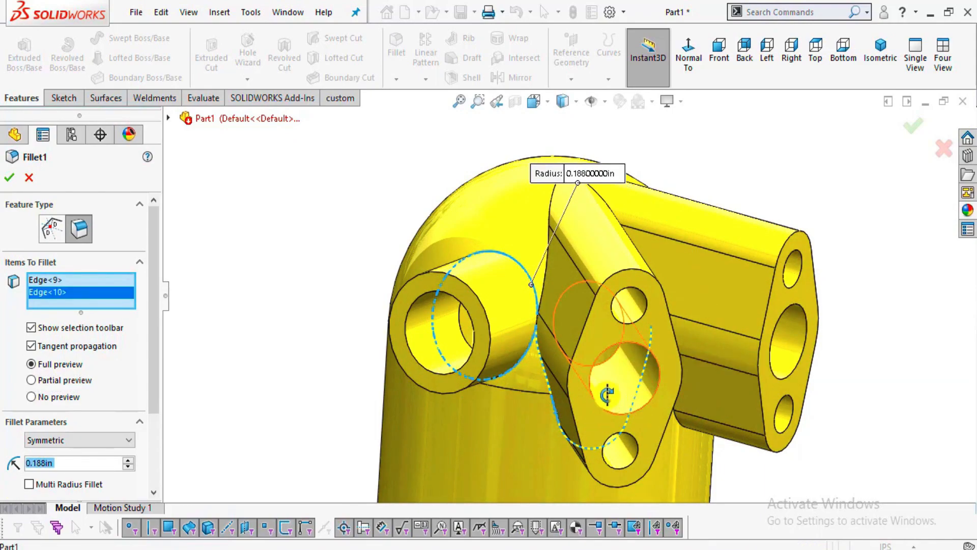
{"action": "middle_click_drag", "start_coordinate": [585, 371], "coordinate": [652, 366]}
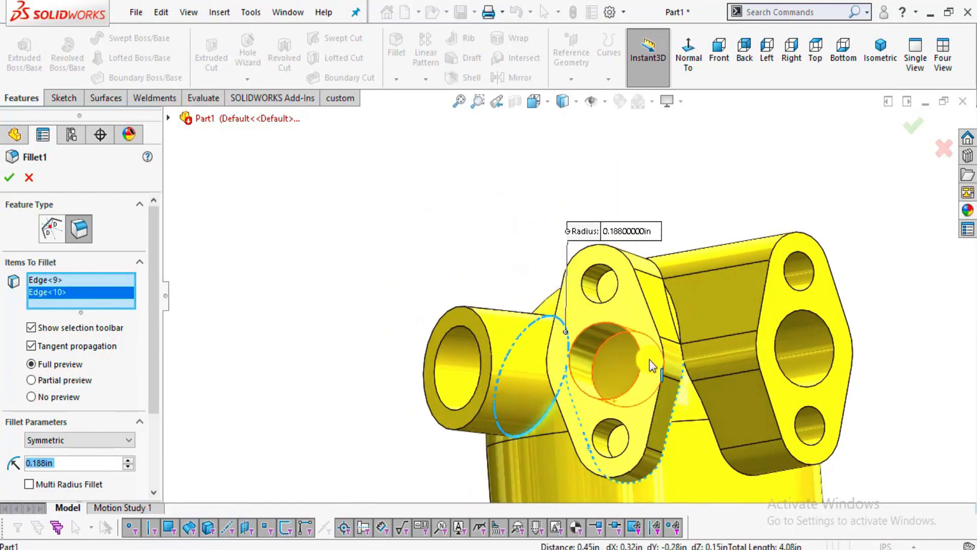
{"action": "left_click", "coordinate": [675, 313]}
{"action": "left_click", "coordinate": [704, 408]}
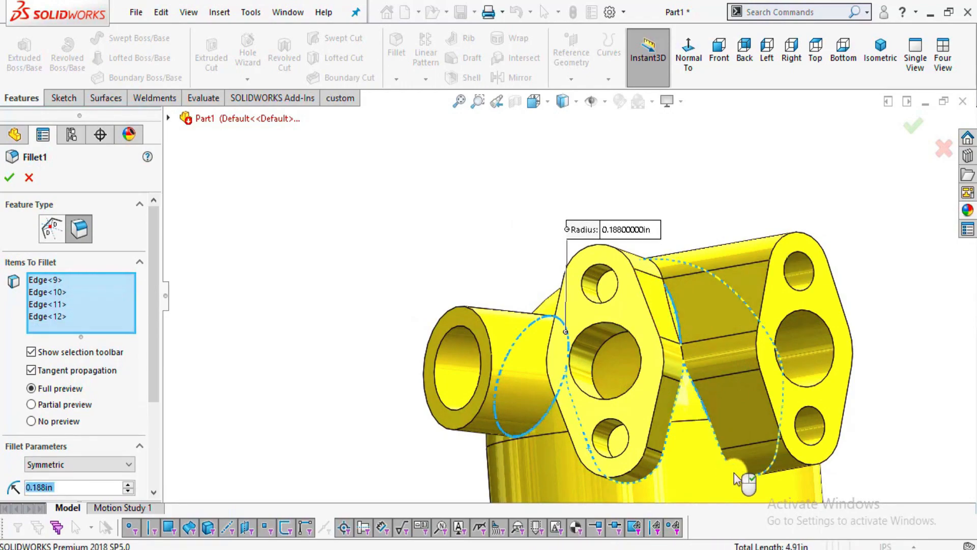
{"action": "left_click", "coordinate": [742, 474]}
{"action": "middle_click_drag", "start_coordinate": [742, 474], "coordinate": [685, 328]}
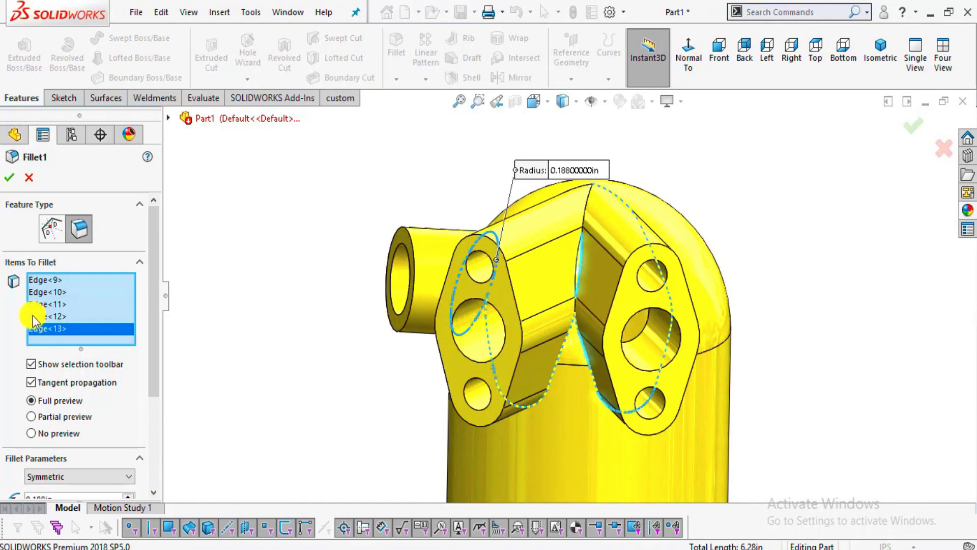
{"action": "right_click", "coordinate": [89, 308]}
{"action": "left_click", "coordinate": [92, 312]}
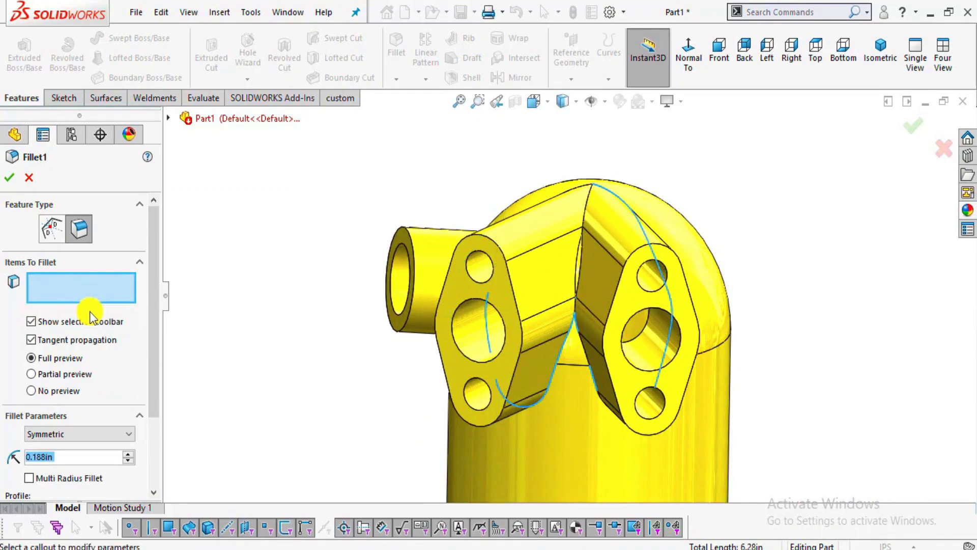
Apply Fillet1 with a 0.188 in radius only to the edge where the angled round branch meets the body
{"action": "middle_click_drag", "start_coordinate": [628, 318], "coordinate": [438, 279]}
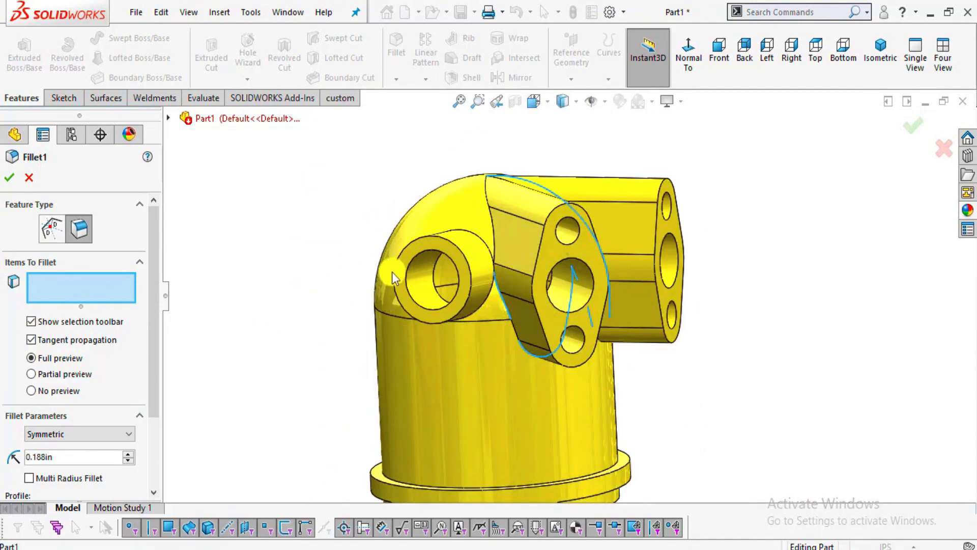
{"action": "left_click", "coordinate": [487, 246]}
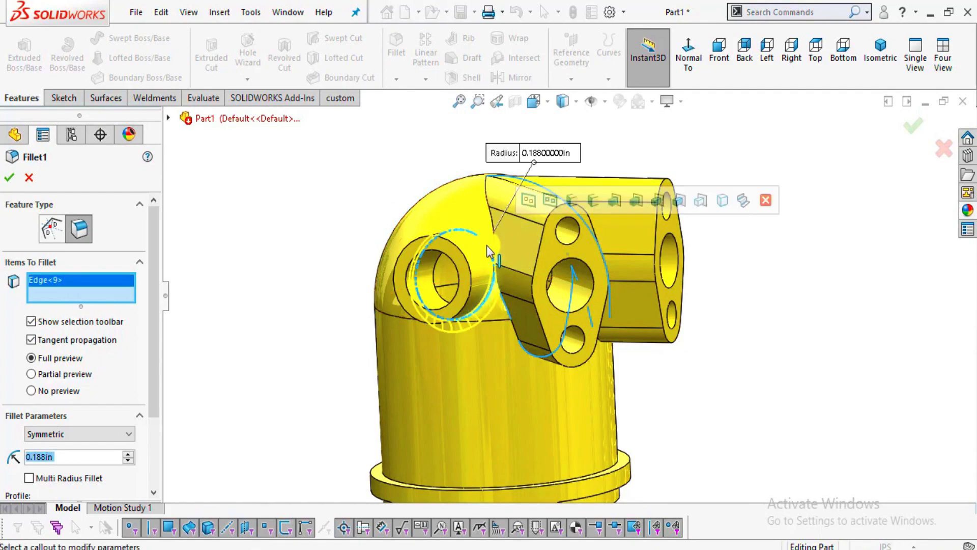
{"action": "left_click", "coordinate": [12, 178]}
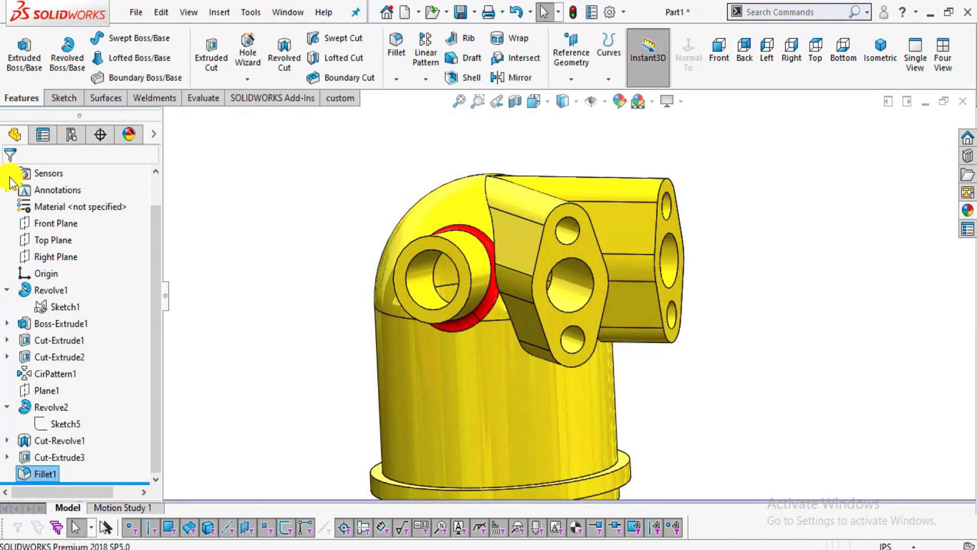
Start a new 0.188 in fillet and try selecting the edges where the two flanged branches meet together with the body junction
{"action": "left_click", "coordinate": [392, 57]}
{"action": "left_click", "coordinate": [510, 315]}
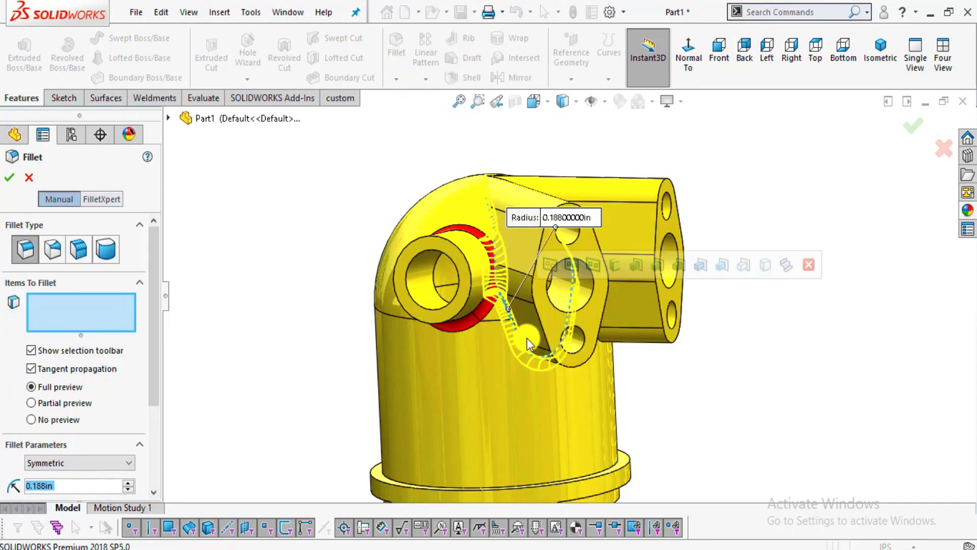
{"action": "middle_click_drag", "start_coordinate": [683, 334], "coordinate": [612, 128]}
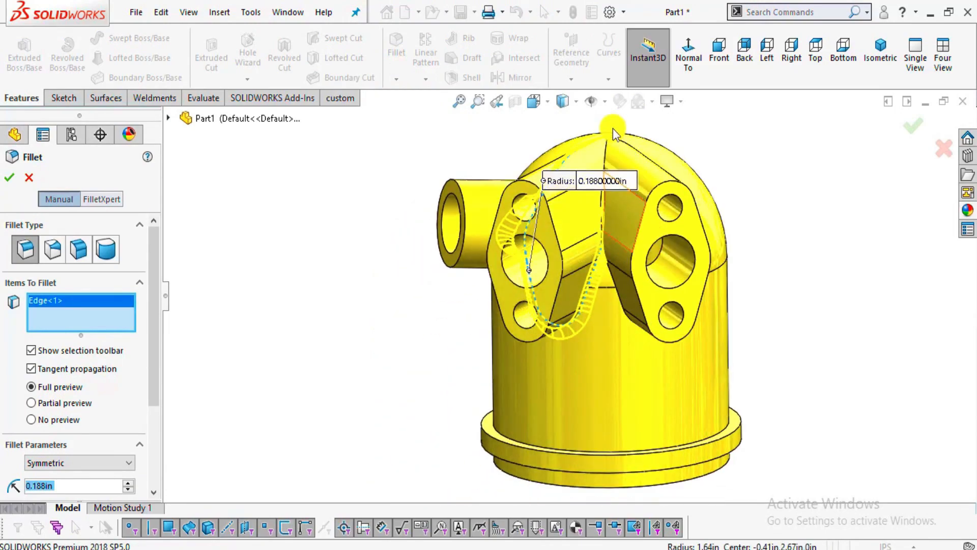
{"action": "scroll", "coordinate": [585, 315], "scroll_direction": "down", "scroll_amount": 10}
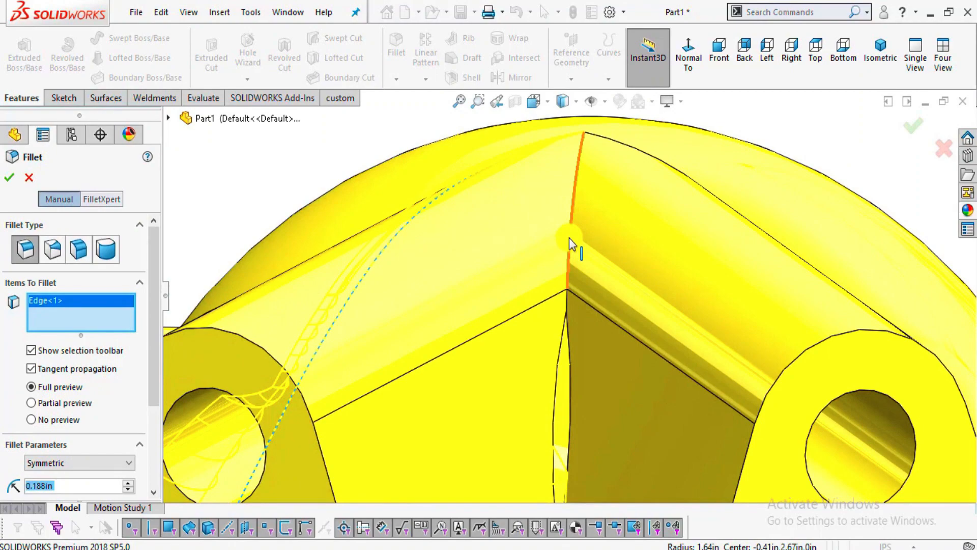
{"action": "left_click", "coordinate": [570, 239]}
{"action": "left_click", "coordinate": [556, 359]}
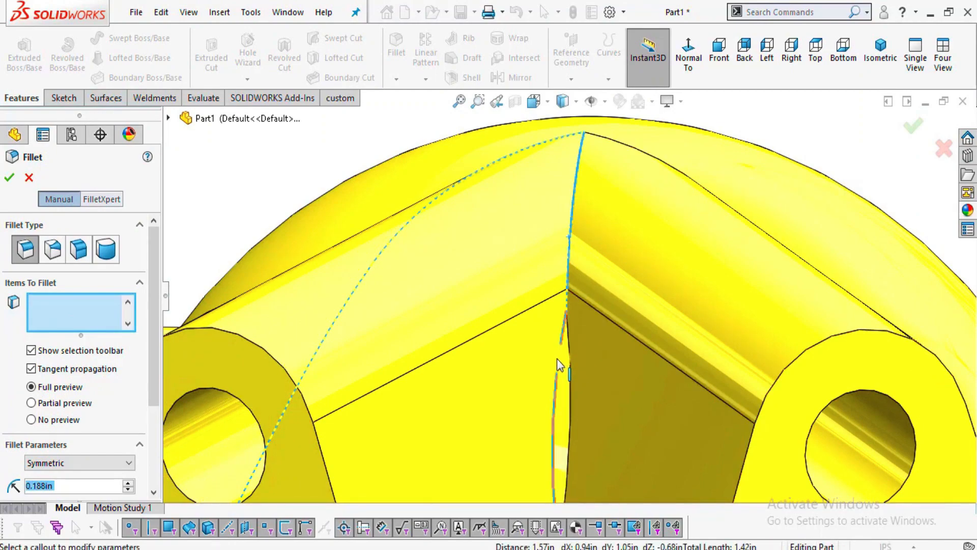
{"action": "left_click", "coordinate": [570, 367]}
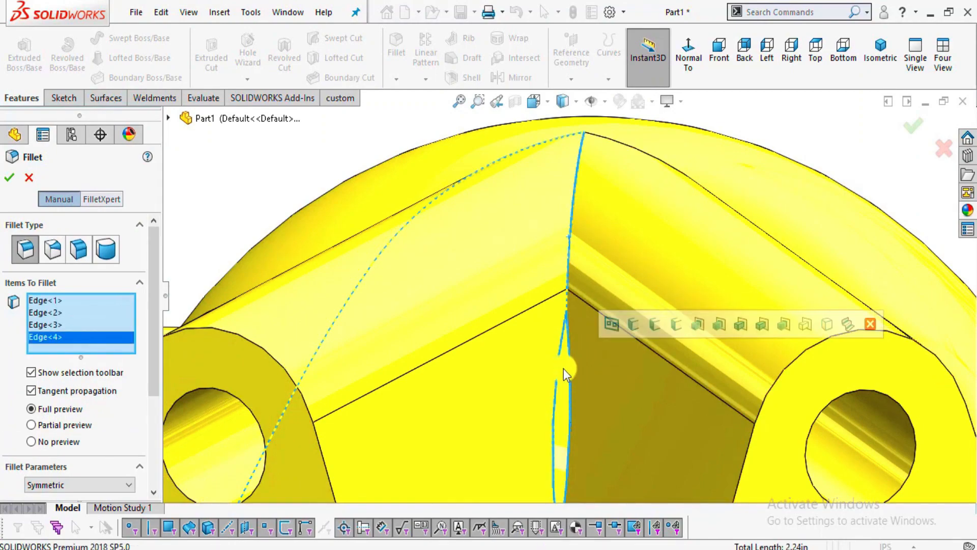
{"action": "scroll", "coordinate": [563, 368], "scroll_direction": "up", "scroll_amount": 10}
{"action": "scroll", "coordinate": [556, 370], "scroll_direction": "down", "scroll_amount": 6}
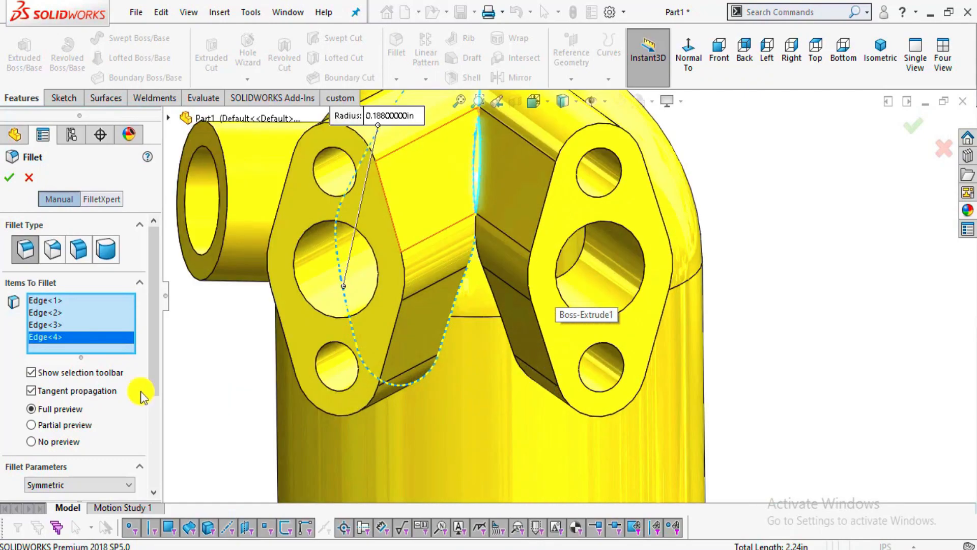
{"action": "right_click", "coordinate": [110, 342]}
{"action": "left_click", "coordinate": [147, 350]}
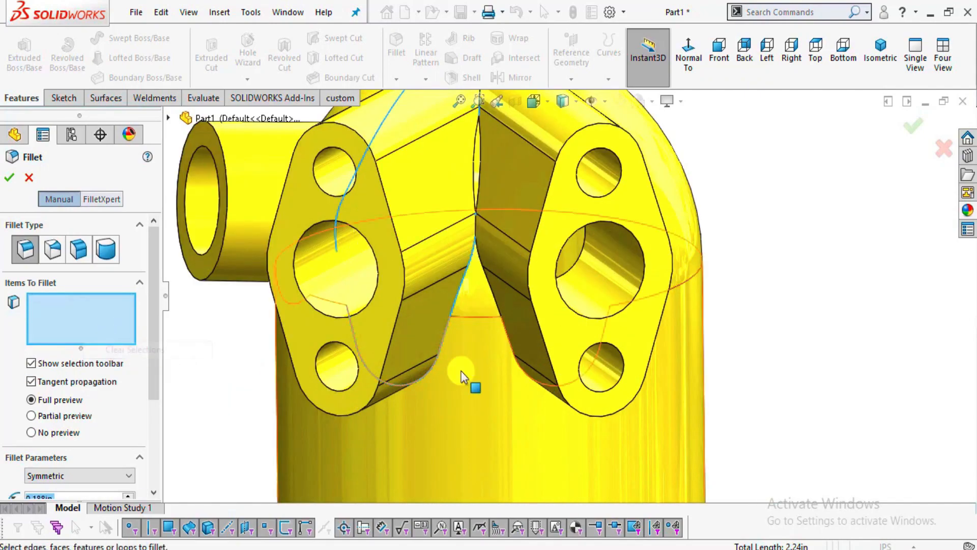
Fillet the junction between the body and the flanged branch nearest the round branch with a 0.188 in radius
{"action": "left_click", "coordinate": [420, 381]}
{"action": "middle_click_drag", "start_coordinate": [419, 381], "coordinate": [570, 226]}
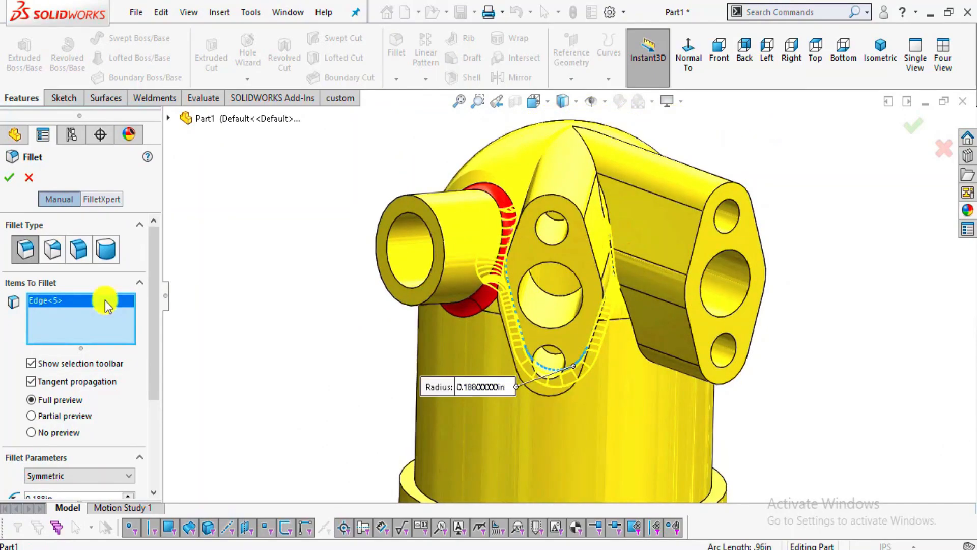
{"action": "left_click", "coordinate": [10, 178]}
{"action": "middle_click_drag", "start_coordinate": [650, 304], "coordinate": [535, 255]}
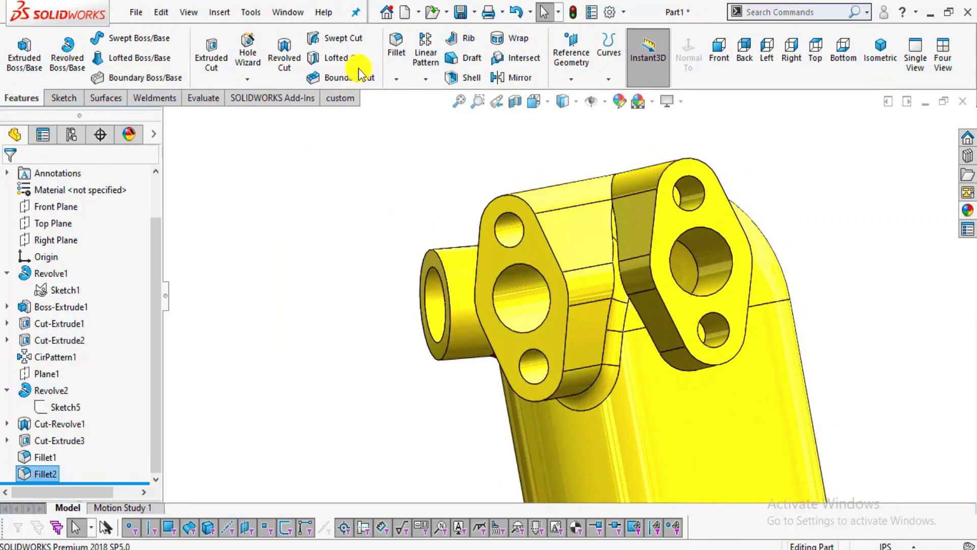
{"action": "key", "text": "Return"}
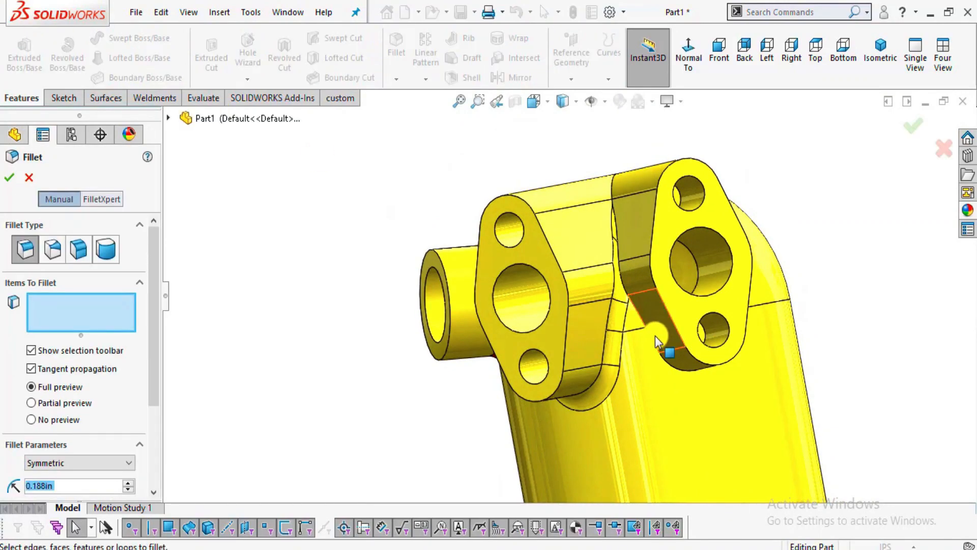
{"action": "left_click", "coordinate": [643, 323]}
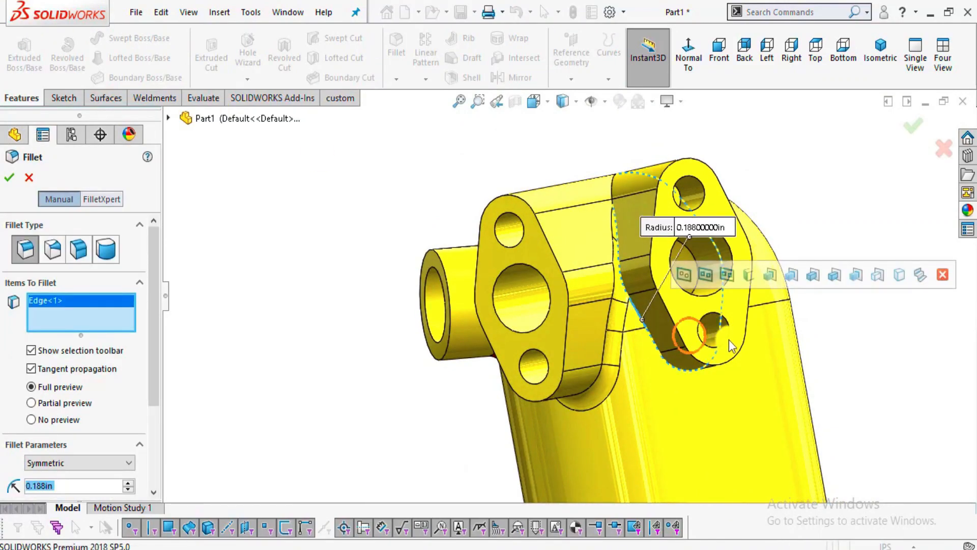
{"action": "middle_click_drag", "start_coordinate": [702, 331], "coordinate": [795, 305]}
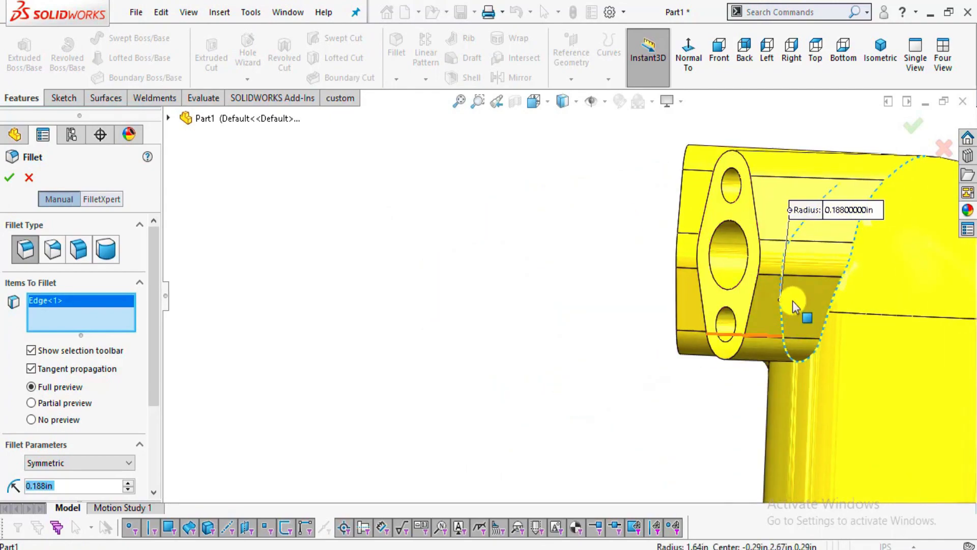
{"action": "left_click", "coordinate": [858, 235]}
{"action": "scroll", "coordinate": [819, 285], "scroll_direction": "down", "scroll_amount": 3}
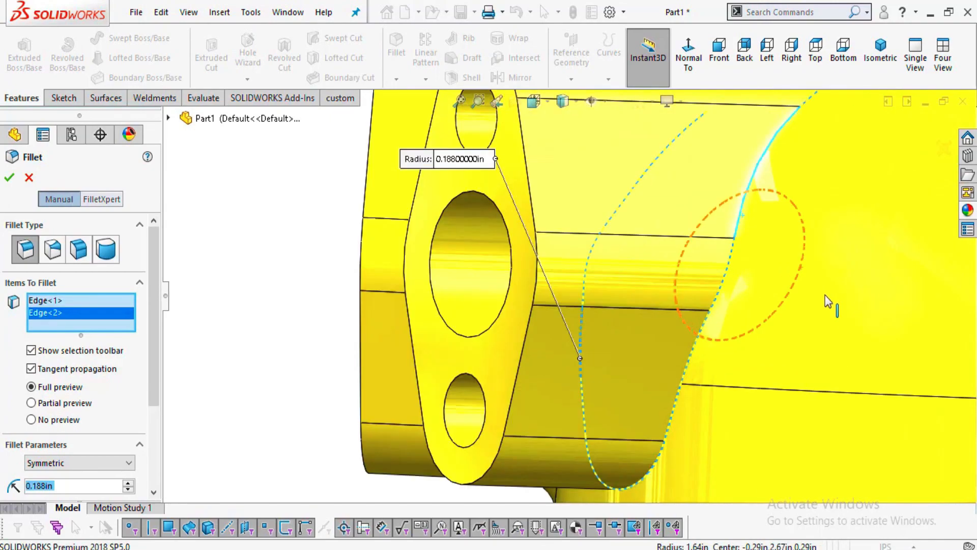
Start a new 0.188 in fillet on the edge where the flanged branch farther from the round branch meets the domed body
{"action": "key", "text": "Return"}
{"action": "left_click", "coordinate": [587, 405]}
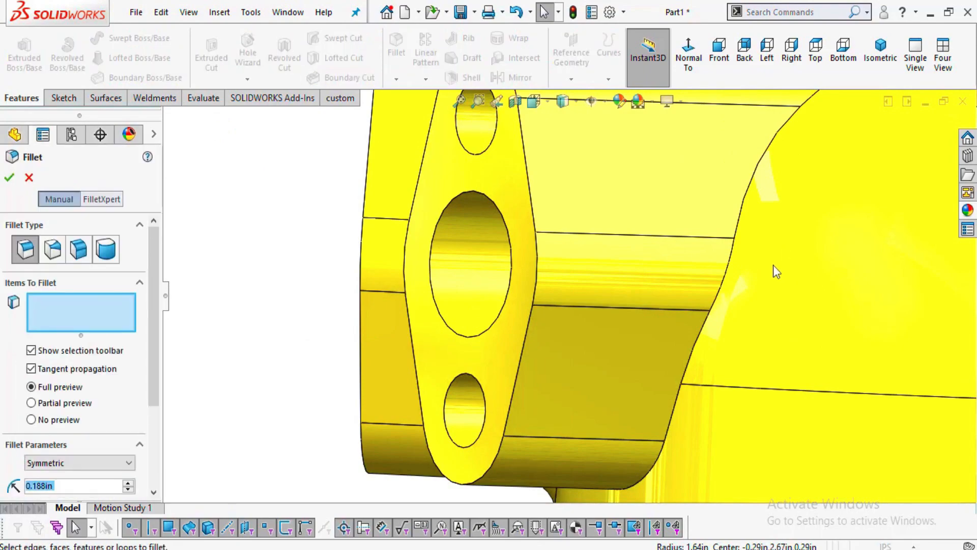
{"action": "scroll", "coordinate": [773, 266], "scroll_direction": "up", "scroll_amount": 5}
{"action": "middle_click_drag", "start_coordinate": [733, 267], "coordinate": [674, 285]}
{"action": "scroll", "coordinate": [673, 283], "scroll_direction": "down", "scroll_amount": 3}
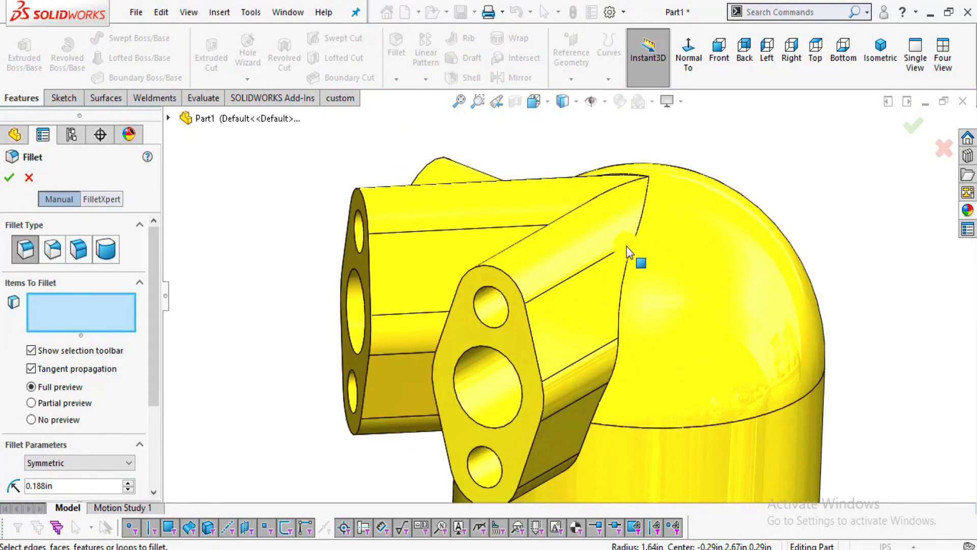
{"action": "left_click", "coordinate": [622, 291]}
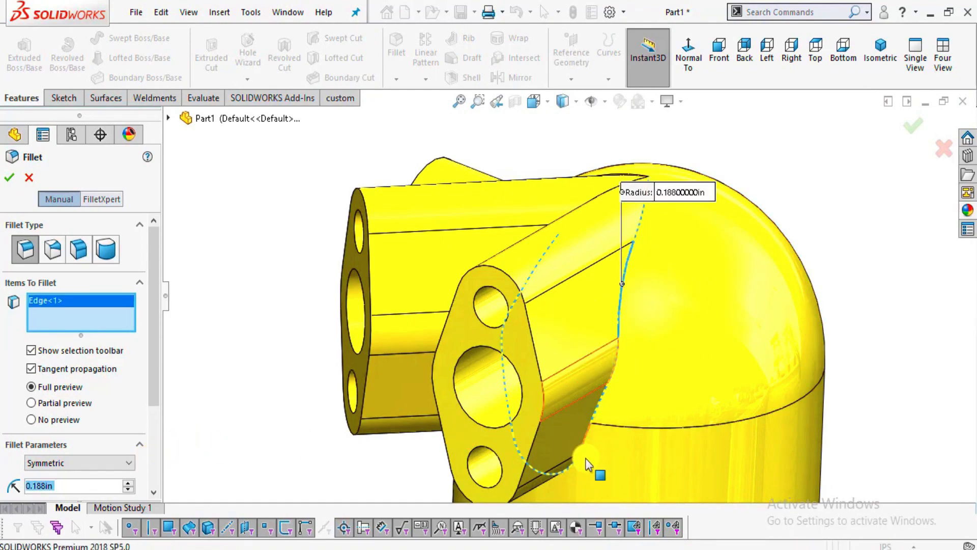
Add the two edges in the gap between the flanged branches to the 0.188 in fillet and apply it
{"action": "middle_click_drag", "start_coordinate": [591, 460], "coordinate": [530, 375]}
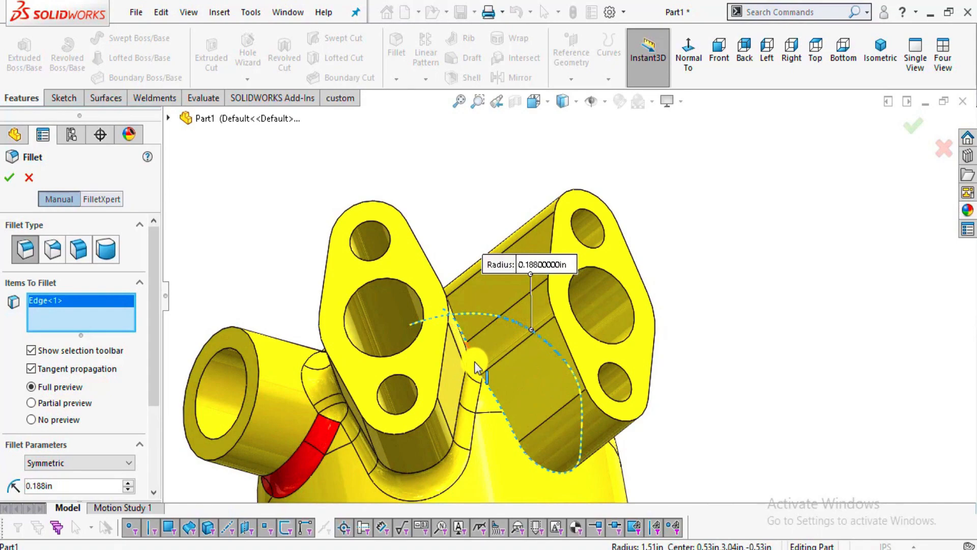
{"action": "middle_click_drag", "start_coordinate": [487, 306], "coordinate": [462, 268]}
{"action": "scroll", "coordinate": [462, 268], "scroll_direction": "down", "scroll_amount": 5}
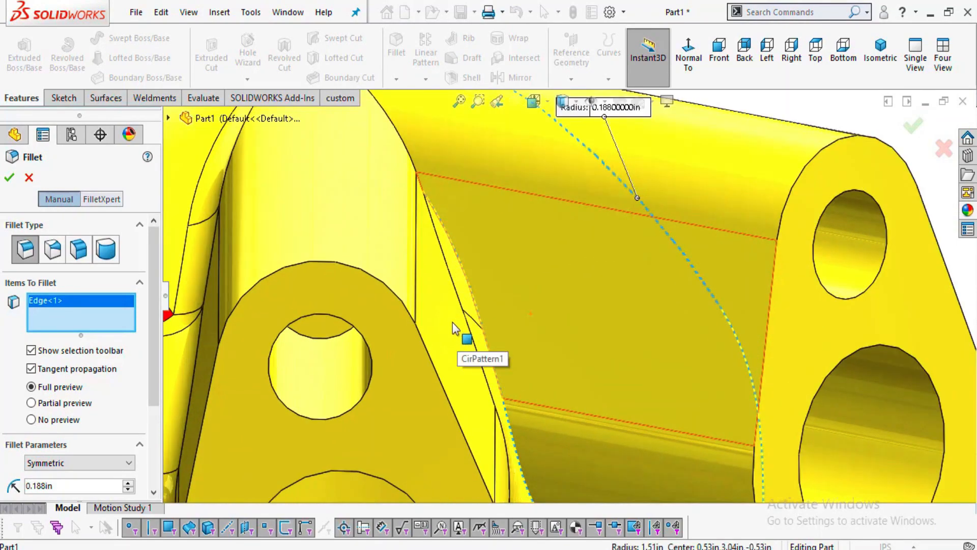
{"action": "left_click", "coordinate": [455, 255]}
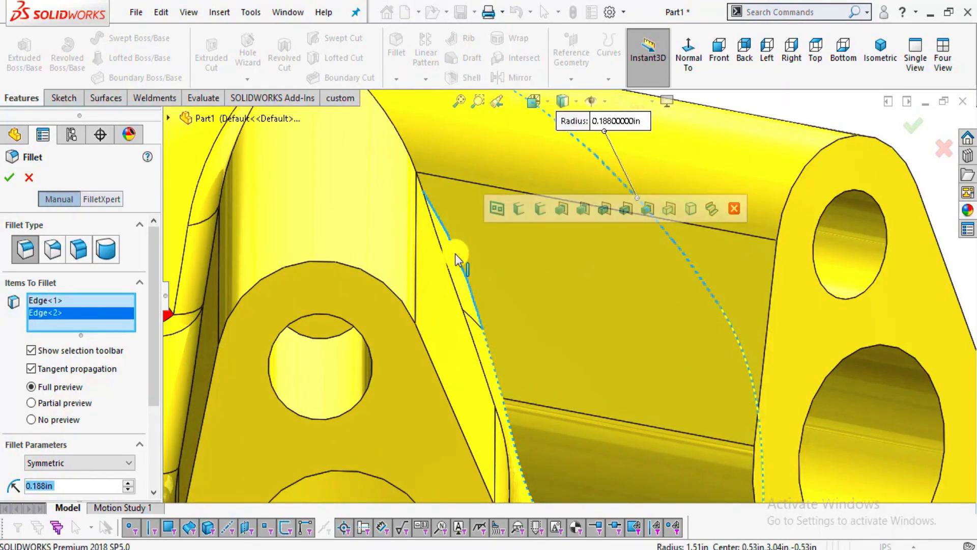
{"action": "left_click", "coordinate": [454, 267]}
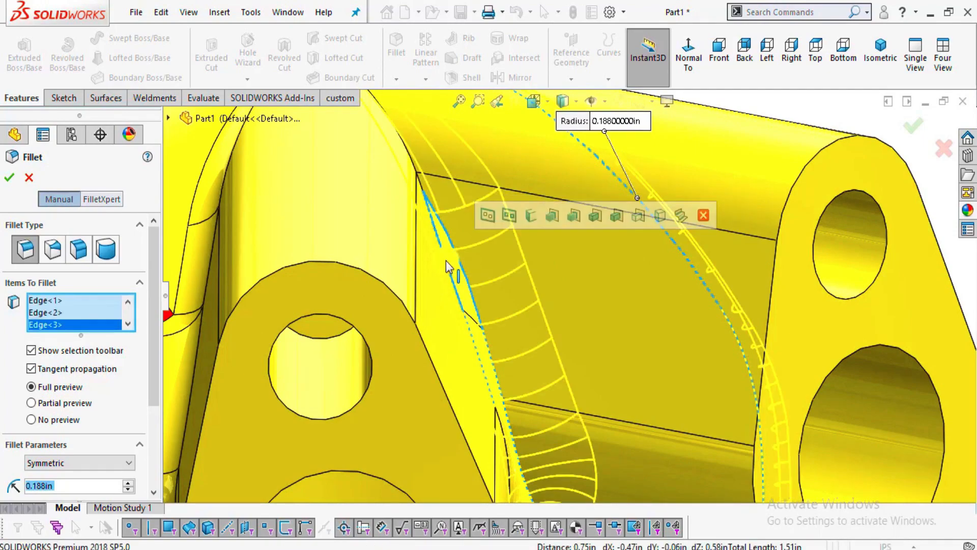
{"action": "scroll", "coordinate": [455, 277], "scroll_direction": "up", "scroll_amount": 4}
{"action": "scroll", "coordinate": [454, 278], "scroll_direction": "up", "scroll_amount": 5}
{"action": "middle_click_drag", "start_coordinate": [608, 442], "coordinate": [600, 398]}
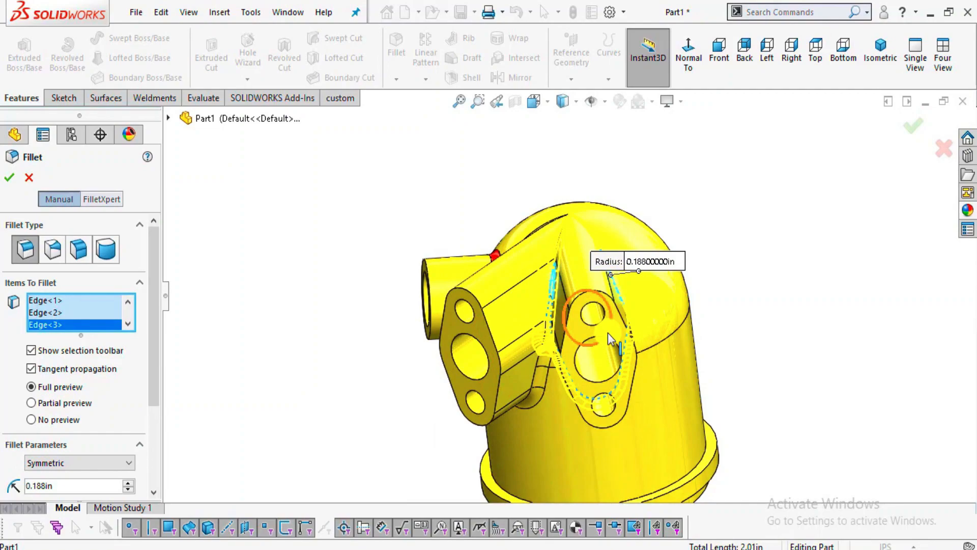
{"action": "scroll", "coordinate": [608, 332], "scroll_direction": "down", "scroll_amount": 3}
{"action": "left_click", "coordinate": [11, 178]}
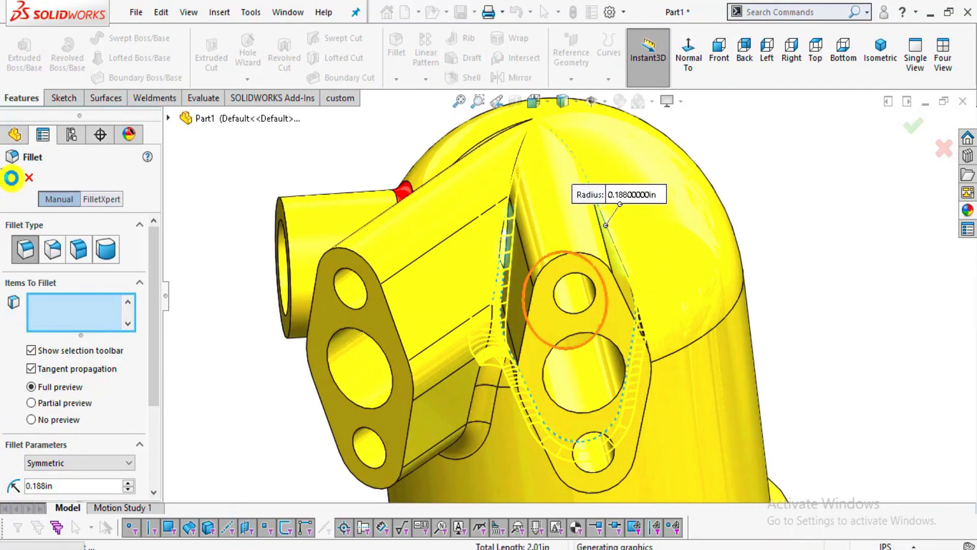
Apply a red color at feature level to Fillet3 and Fillet2 around the flanged branches
{"action": "scroll", "coordinate": [549, 304], "scroll_direction": "up", "scroll_amount": 2}
{"action": "mouse_move", "coordinate": [547, 307]}
{"action": "middle_mouse_down"}
{"action": "mouse_move", "coordinate": [562, 297]}
{"action": "mouse_move", "coordinate": [534, 168]}
{"action": "mouse_move", "coordinate": [560, 301]}
{"action": "middle_mouse_up"}
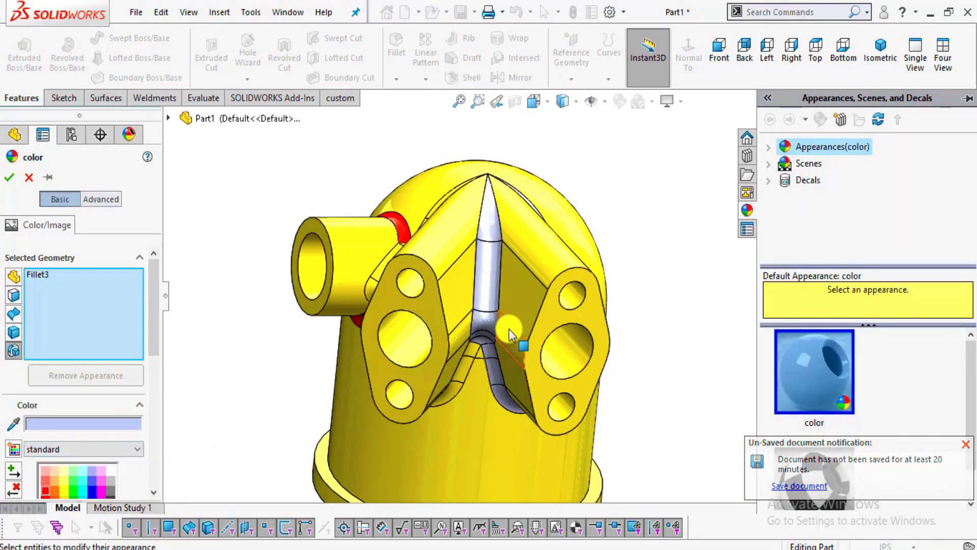
{"action": "left_click", "coordinate": [487, 291]}
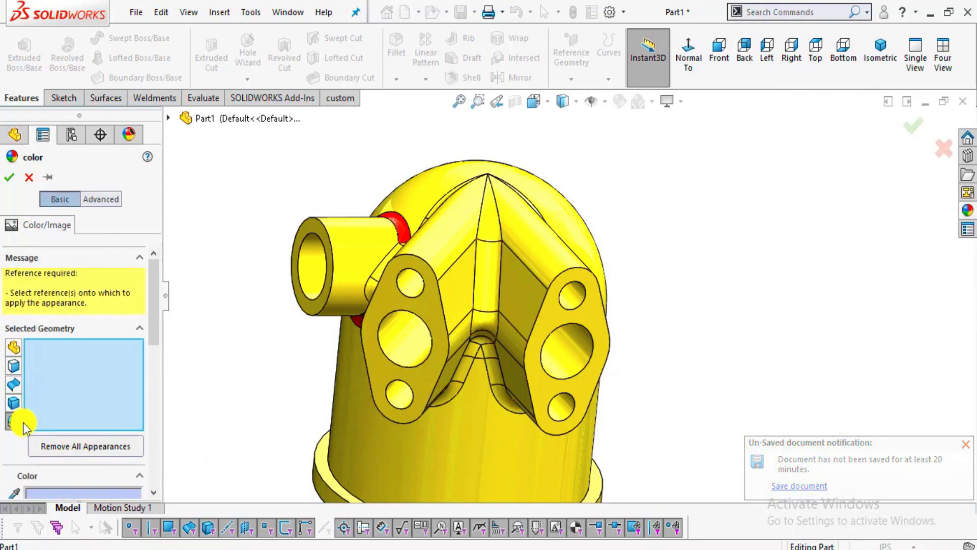
{"action": "left_click", "coordinate": [487, 257]}
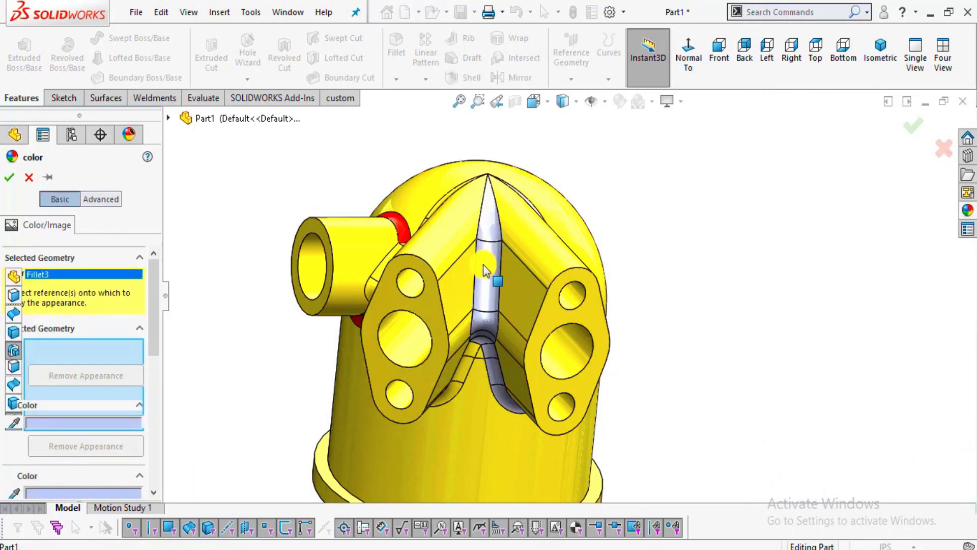
{"action": "left_click", "coordinate": [47, 493]}
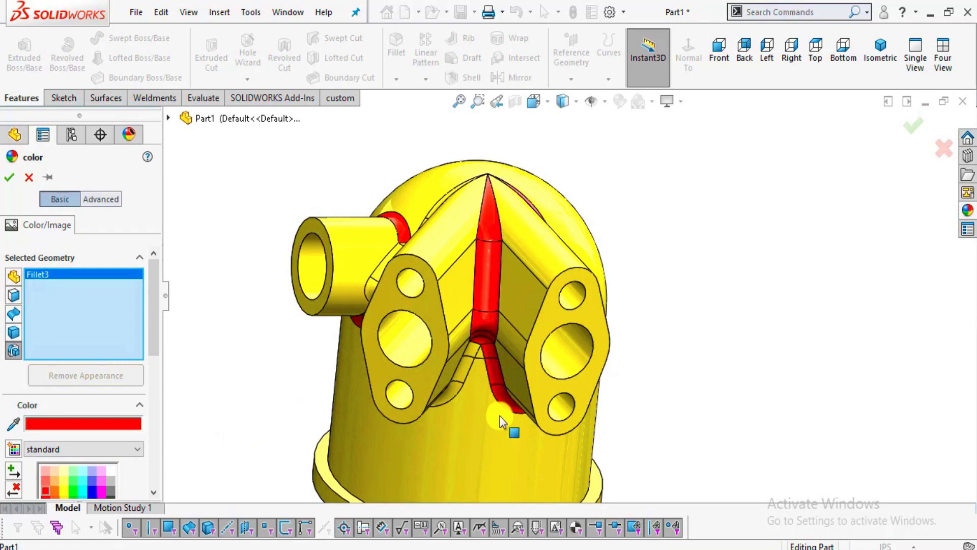
{"action": "middle_click_drag", "start_coordinate": [502, 414], "coordinate": [470, 374]}
{"action": "left_click", "coordinate": [466, 368]}
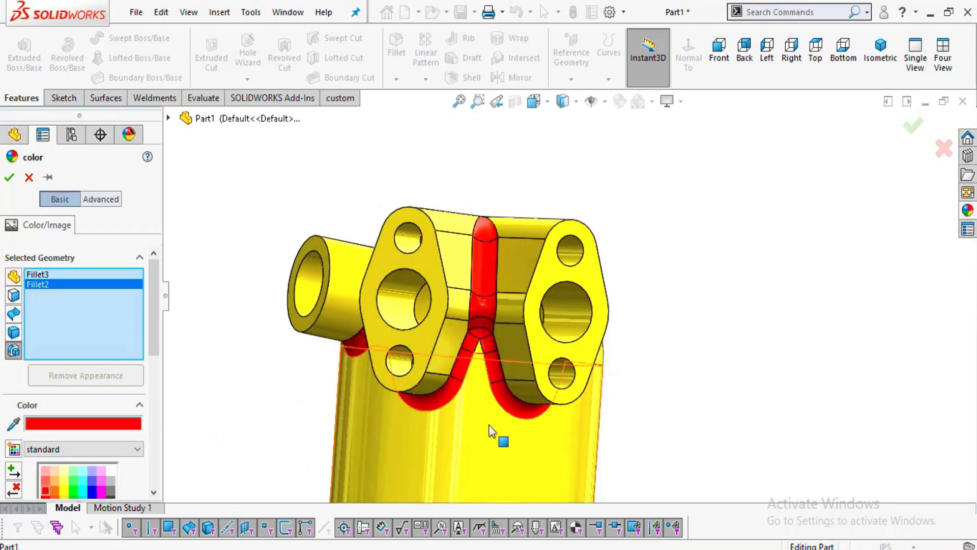
{"action": "middle_click_drag", "start_coordinate": [497, 433], "coordinate": [443, 498]}
{"action": "left_click", "coordinate": [12, 177]}
{"action": "middle_click_drag", "start_coordinate": [677, 284], "coordinate": [575, 319]}
{"action": "scroll", "coordinate": [559, 358], "scroll_direction": "down", "scroll_amount": 4}
{"action": "scroll", "coordinate": [551, 291], "scroll_direction": "down", "scroll_amount": 4}
{"action": "scroll", "coordinate": [574, 320], "scroll_direction": "up", "scroll_amount": 3}
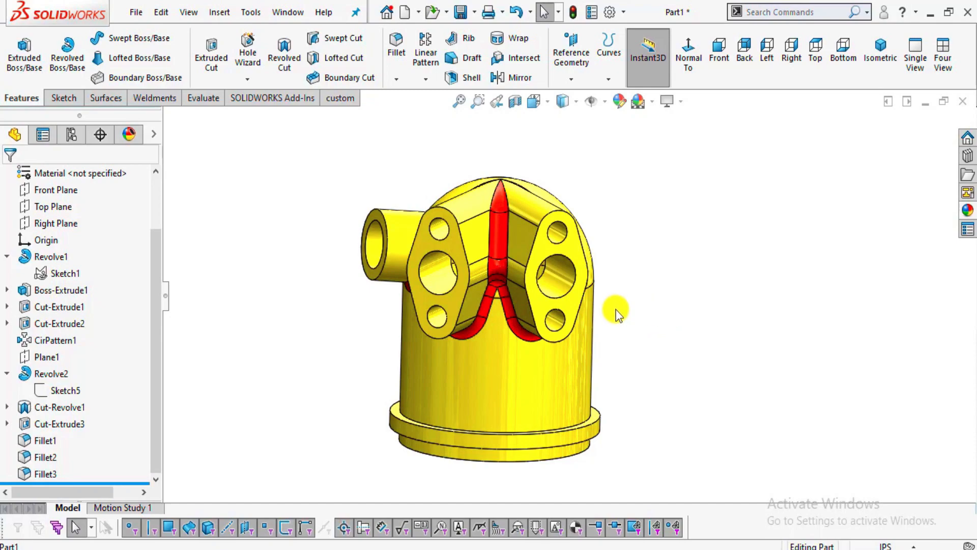
{"action": "middle_click_drag", "start_coordinate": [616, 313], "coordinate": [600, 289]}
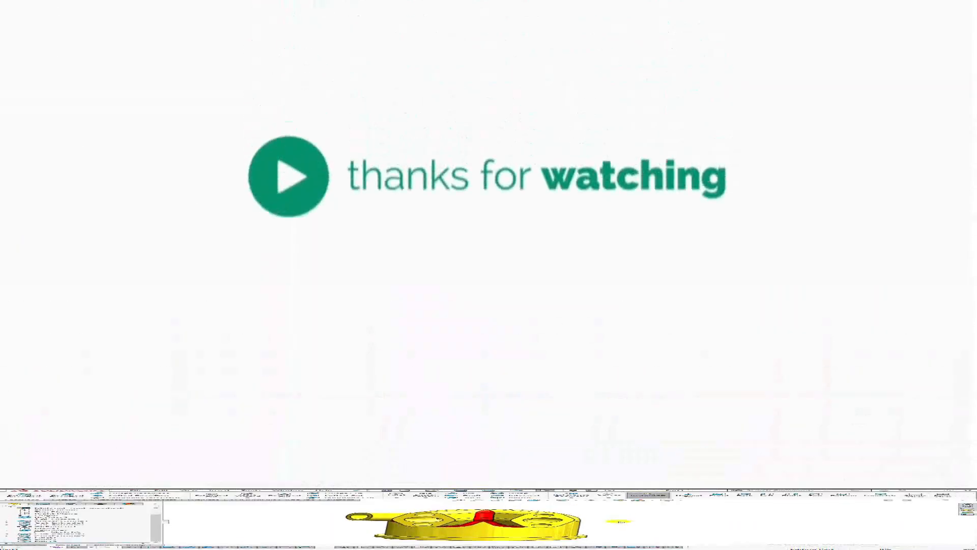